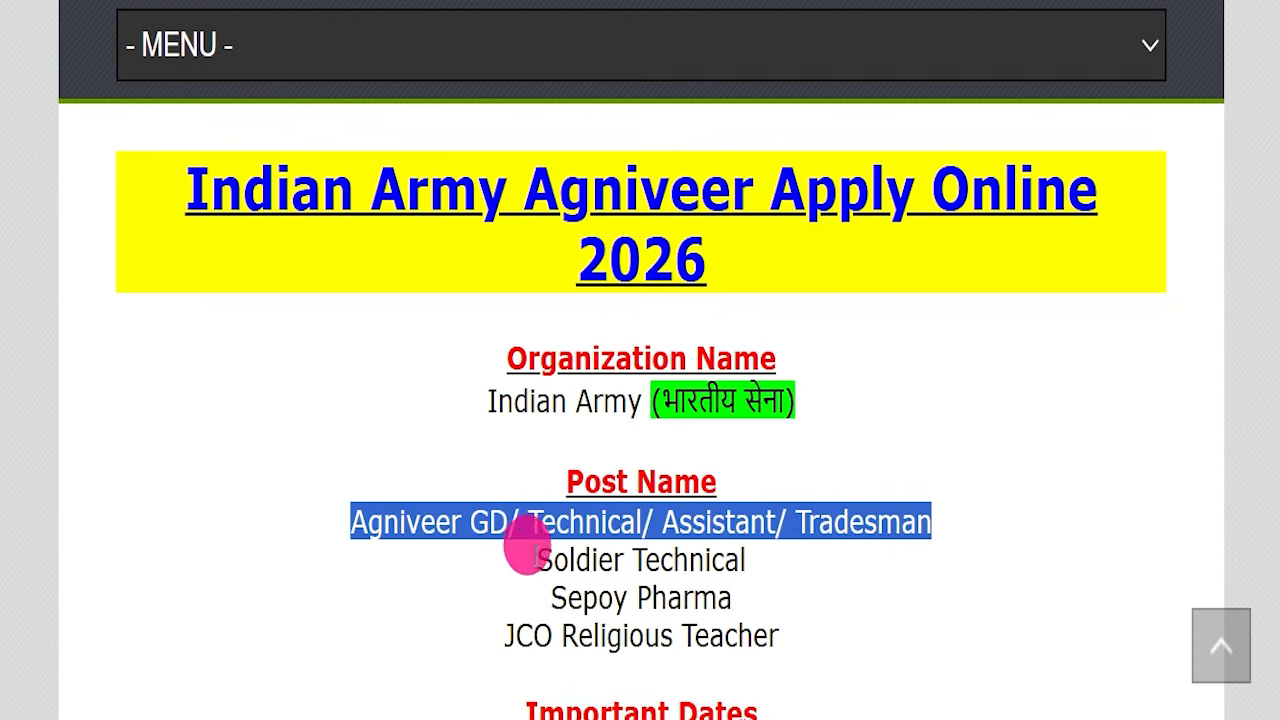
# Highlight the Soldier Technical, Sepoy Pharma and JCO Religious Teacher entries under Post Name one after another
pyautogui.moveTo(514, 554); pyautogui.dragTo(783, 550)
pyautogui.moveTo(542, 597); pyautogui.dragTo(800, 598)
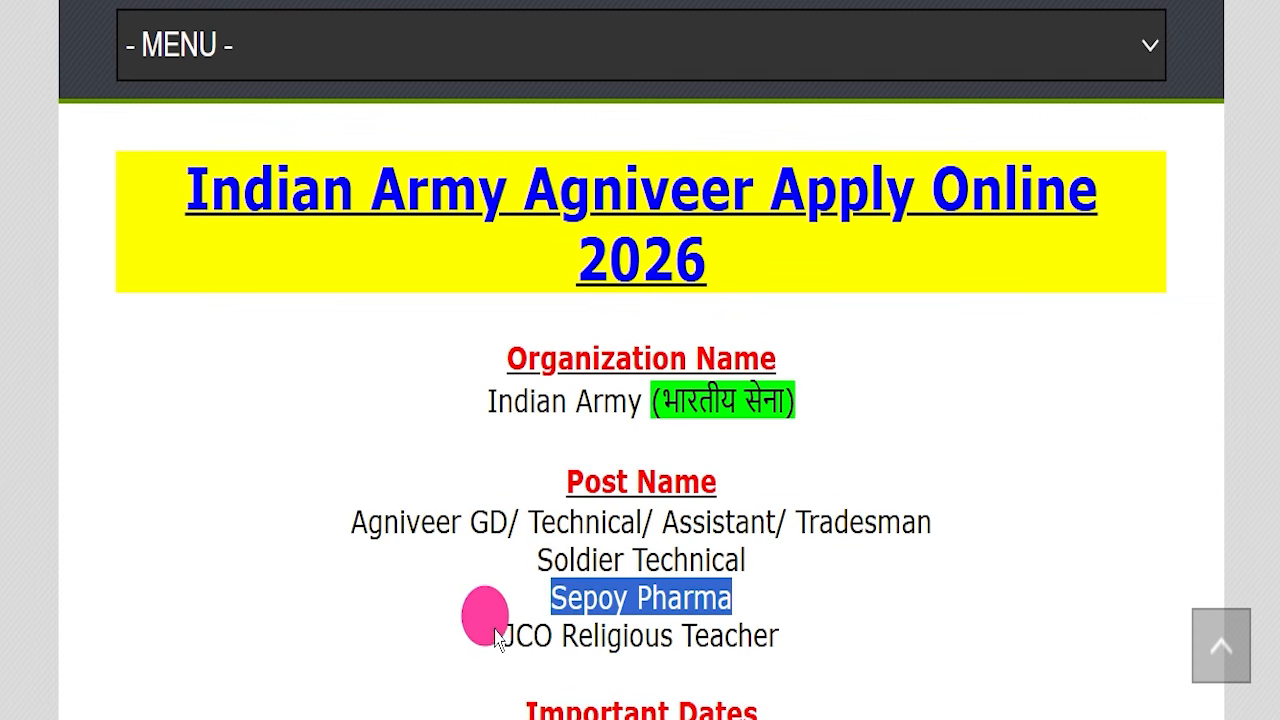
pyautogui.moveTo(487, 640); pyautogui.dragTo(793, 636)
pyautogui.click(795, 635)
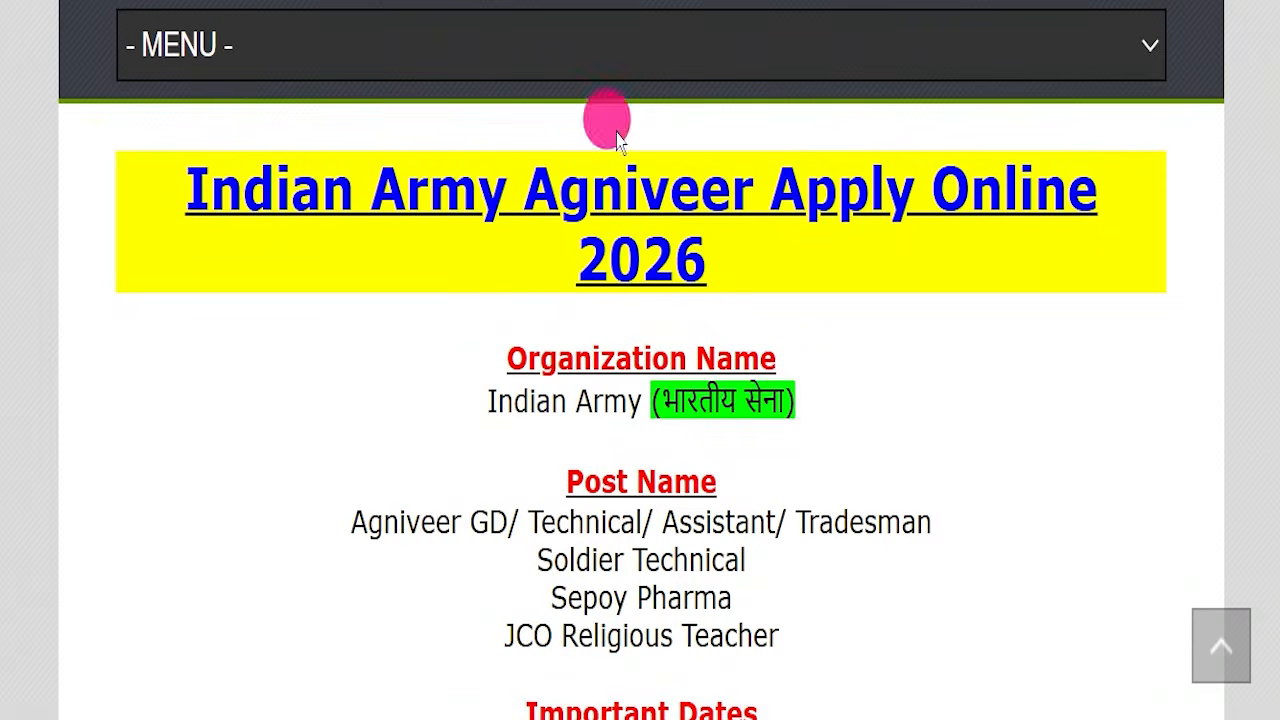
# Highlight the last date for applying online, 01 April 2026, under Important Dates in the Agniveer article
pyautogui.scroll(-5, 737, 429)
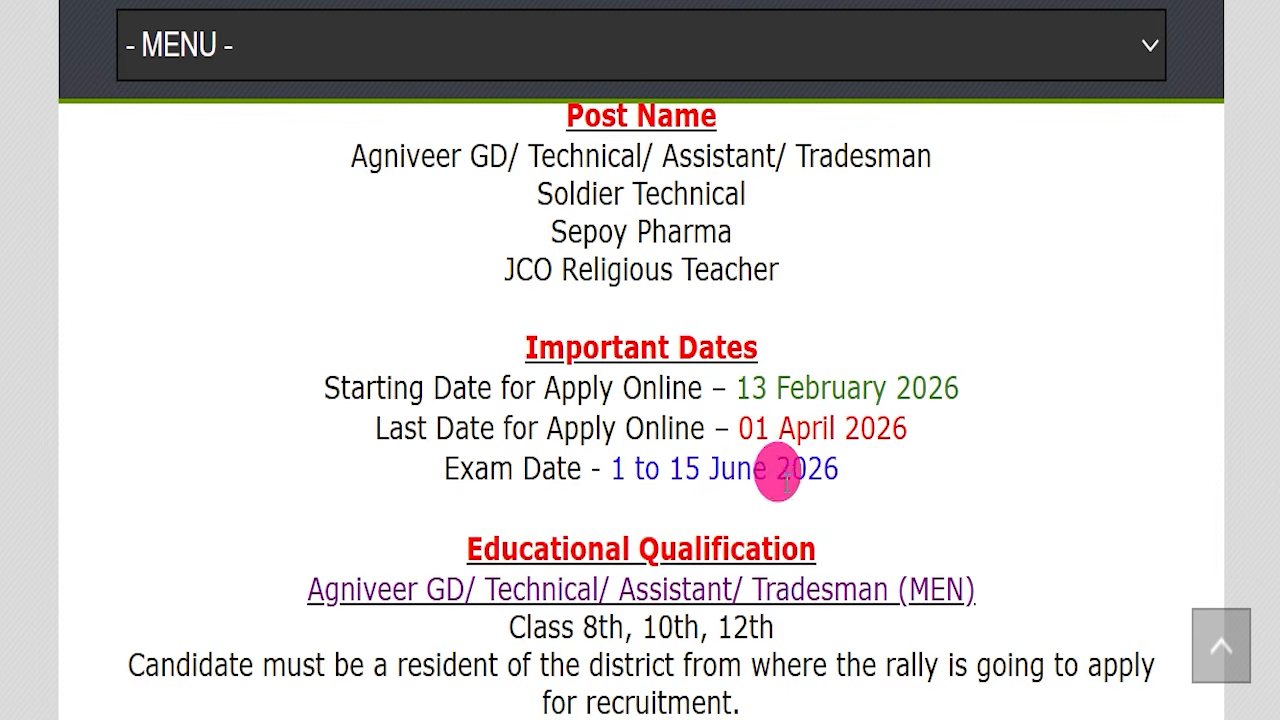
pyautogui.moveTo(740, 432); pyautogui.dragTo(918, 430)
pyautogui.click(851, 495)
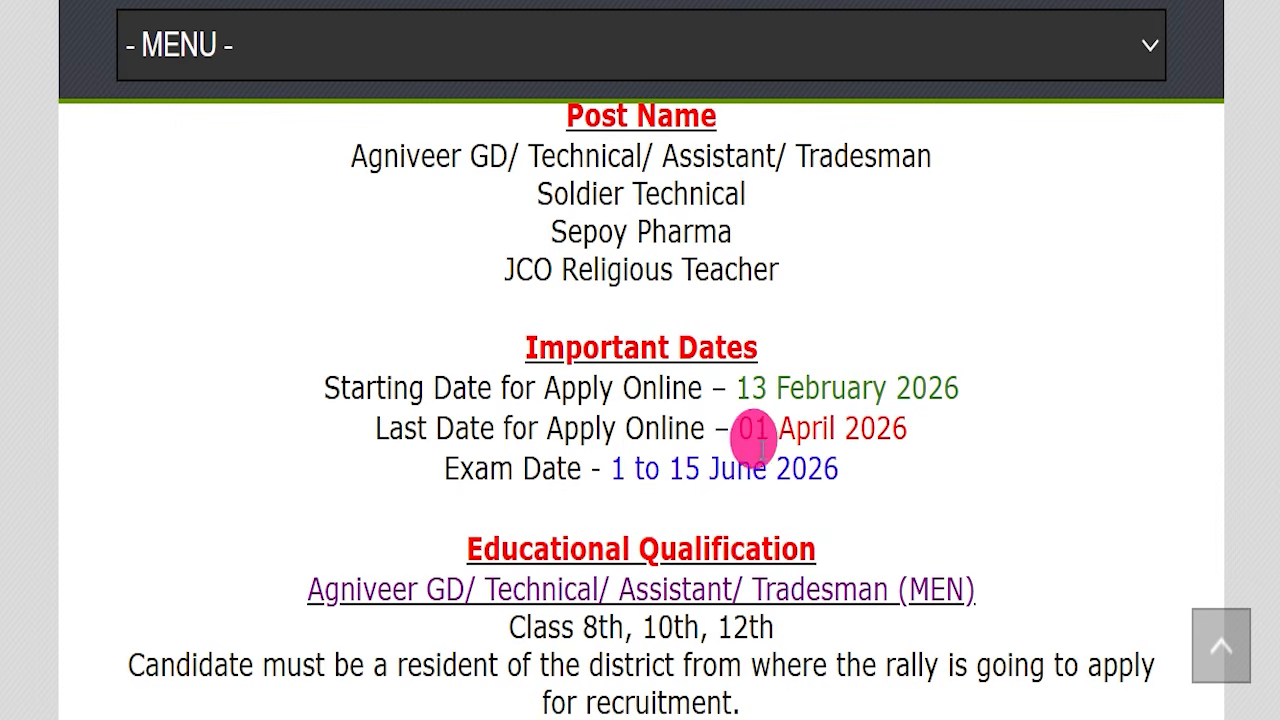
pyautogui.moveTo(760, 447); pyautogui.dragTo(920, 429)
pyautogui.click(851, 492)
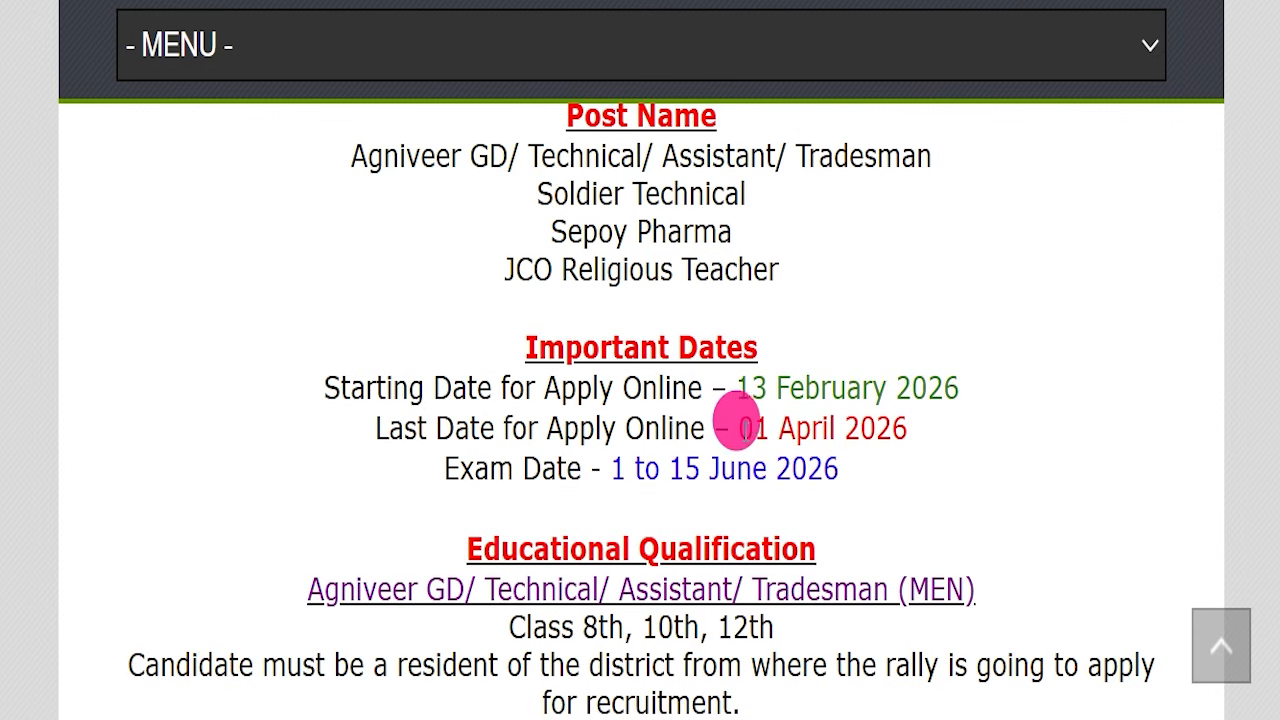
pyautogui.moveTo(738, 420); pyautogui.dragTo(922, 436)
pyautogui.click(890, 465)
pyautogui.scroll(3, 885, 465)
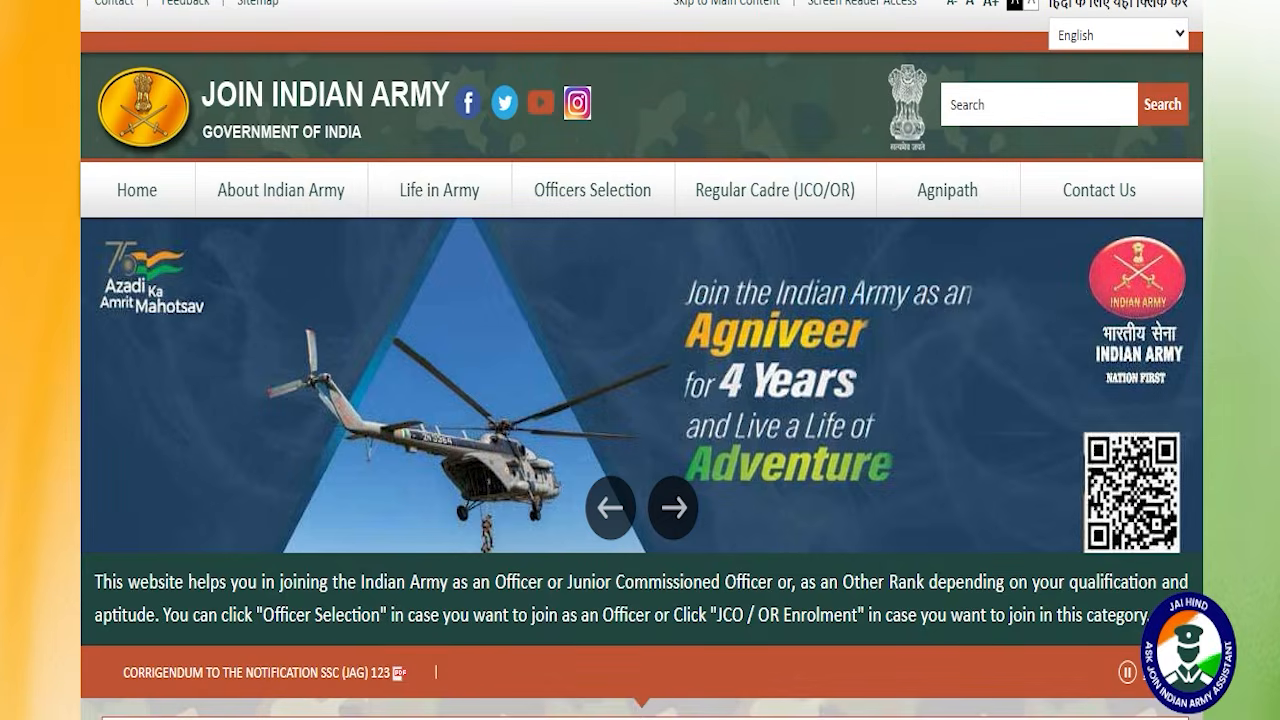
# Look through the Join Indian Army home page, its Login page with the registration option, and the Latest Rally AGNIPATH page
pyautogui.scroll(-6, 492, 370)
pyautogui.scroll(-9, 492, 370)
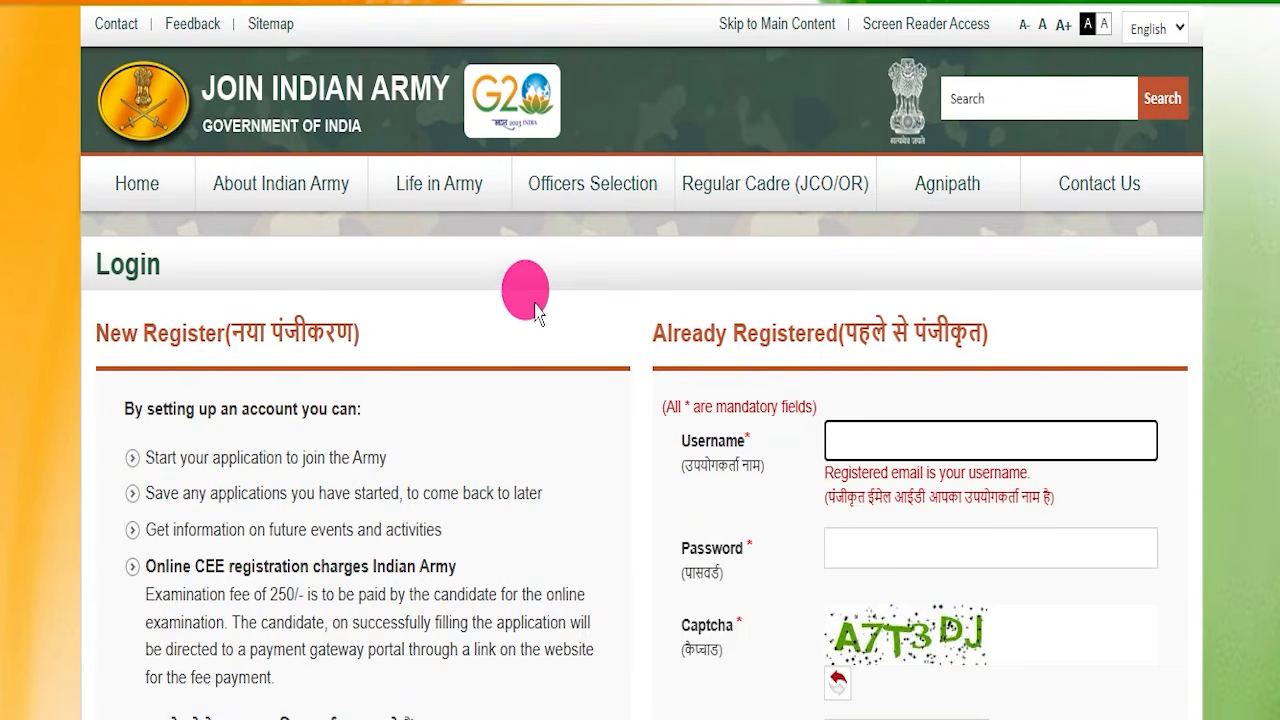
pyautogui.scroll(-6, 530, 312)
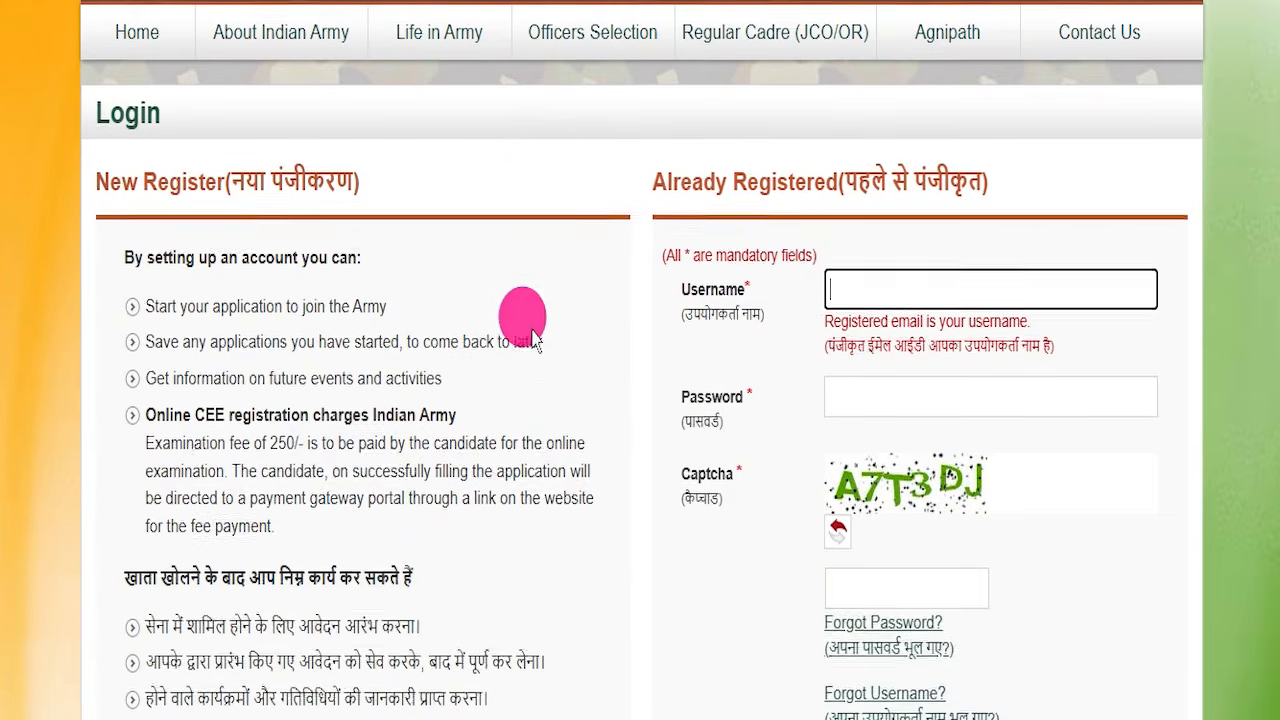
pyautogui.scroll(-2, 604, 309)
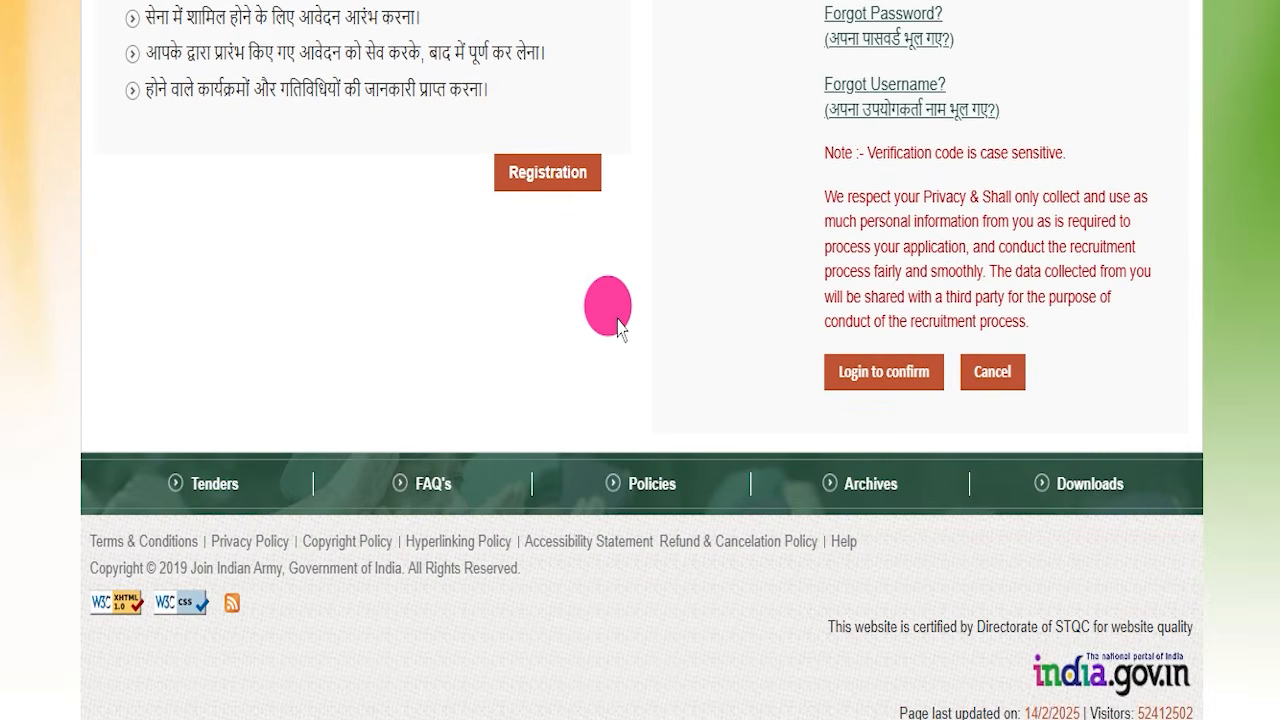
pyautogui.scroll(7, 606, 300)
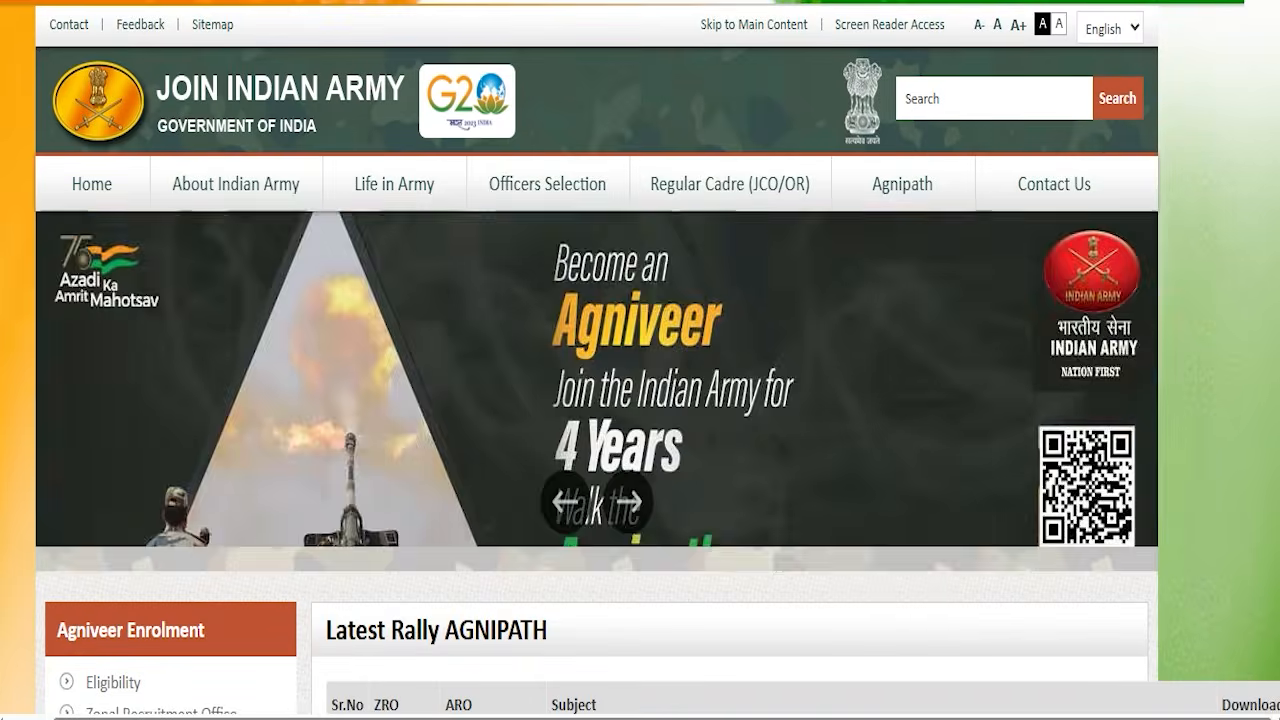
pyautogui.scroll(-6, 522, 366)
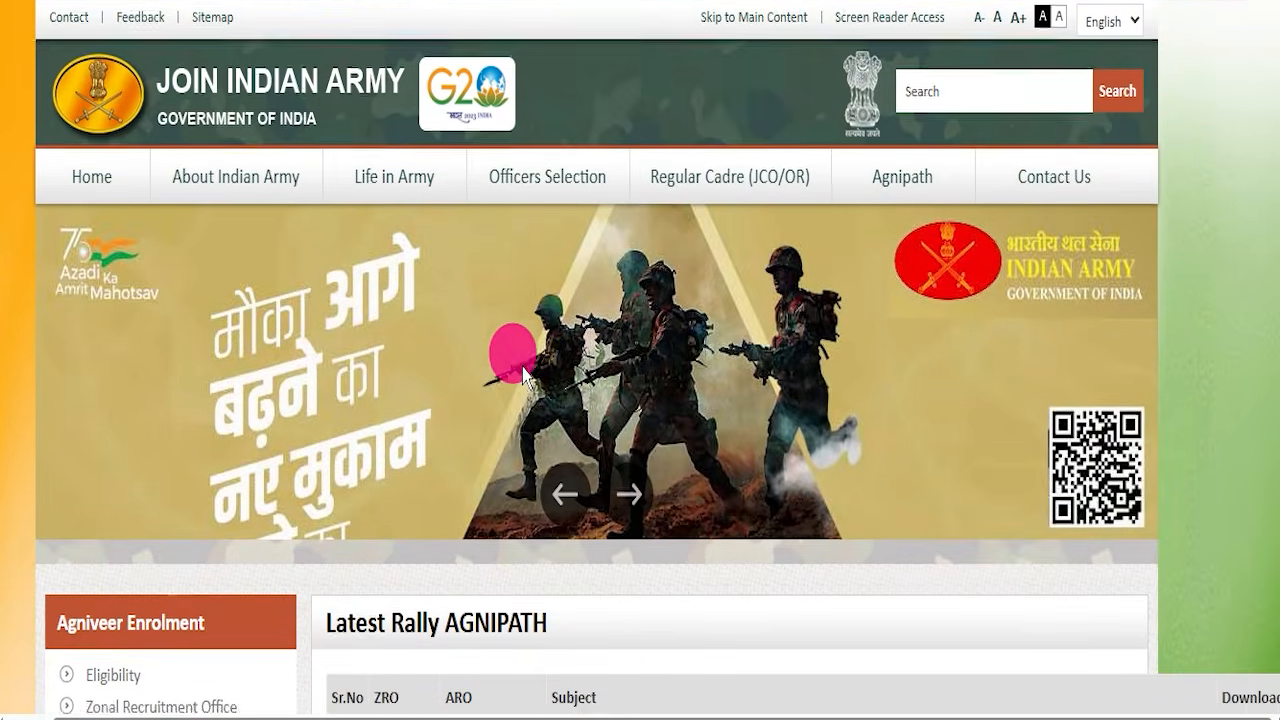
pyautogui.scroll(6, 521, 382)
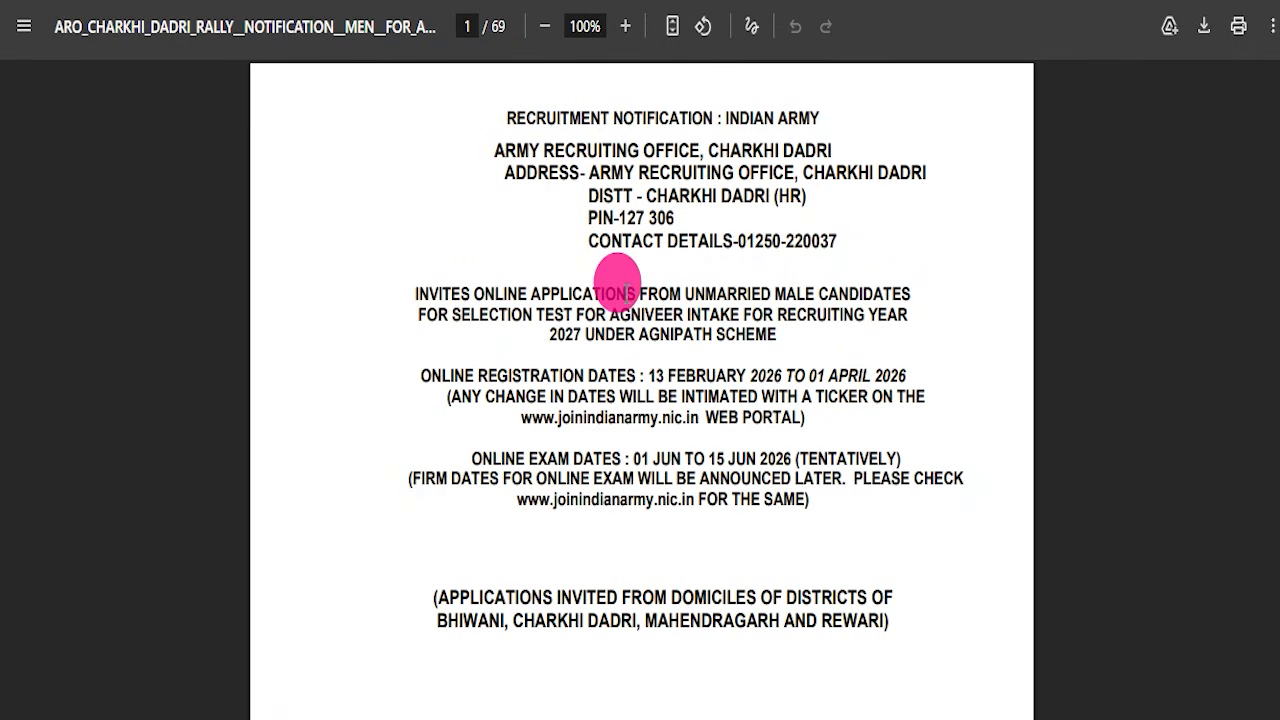
# Skim the opening pages of the Charkhi Dadri and Hamirpur Agniveer recruitment notification PDFs
pyautogui.scroll(-18, 615, 320)
pyautogui.scroll(15, 605, 352)
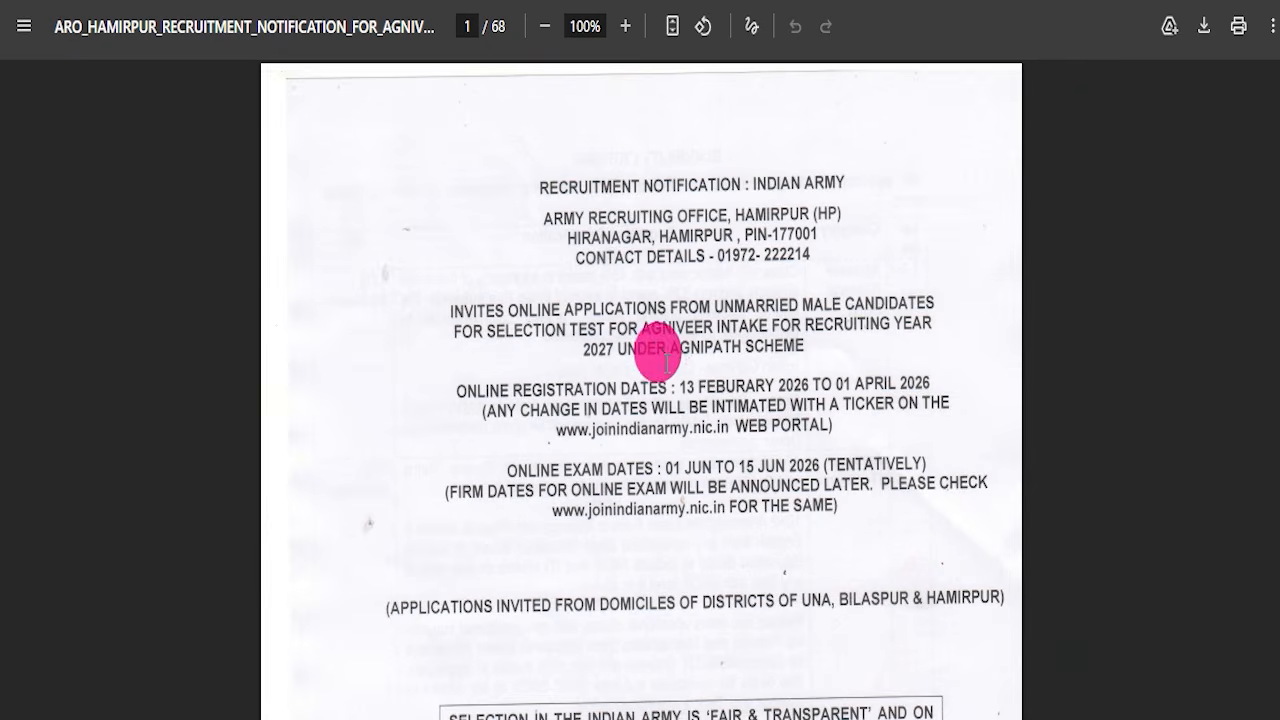
pyautogui.scroll(-14, 660, 380)
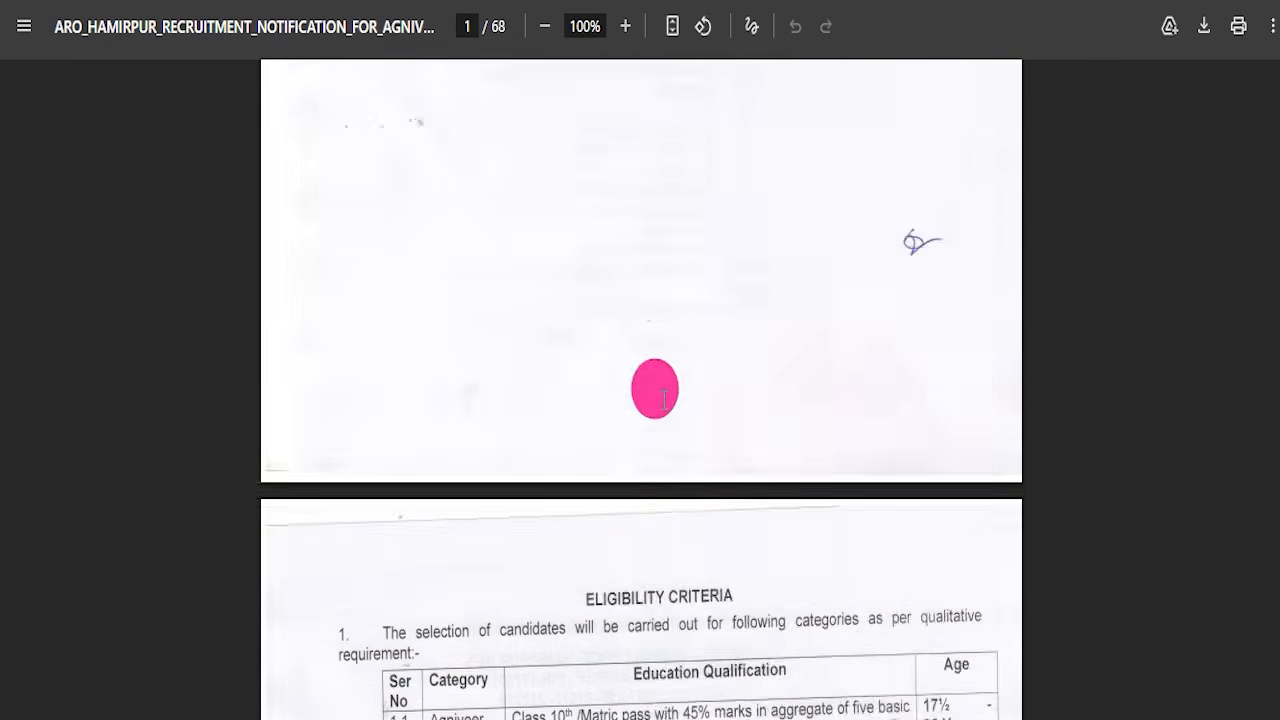
pyautogui.scroll(7, 650, 420)
pyautogui.scroll(10, 648, 428)
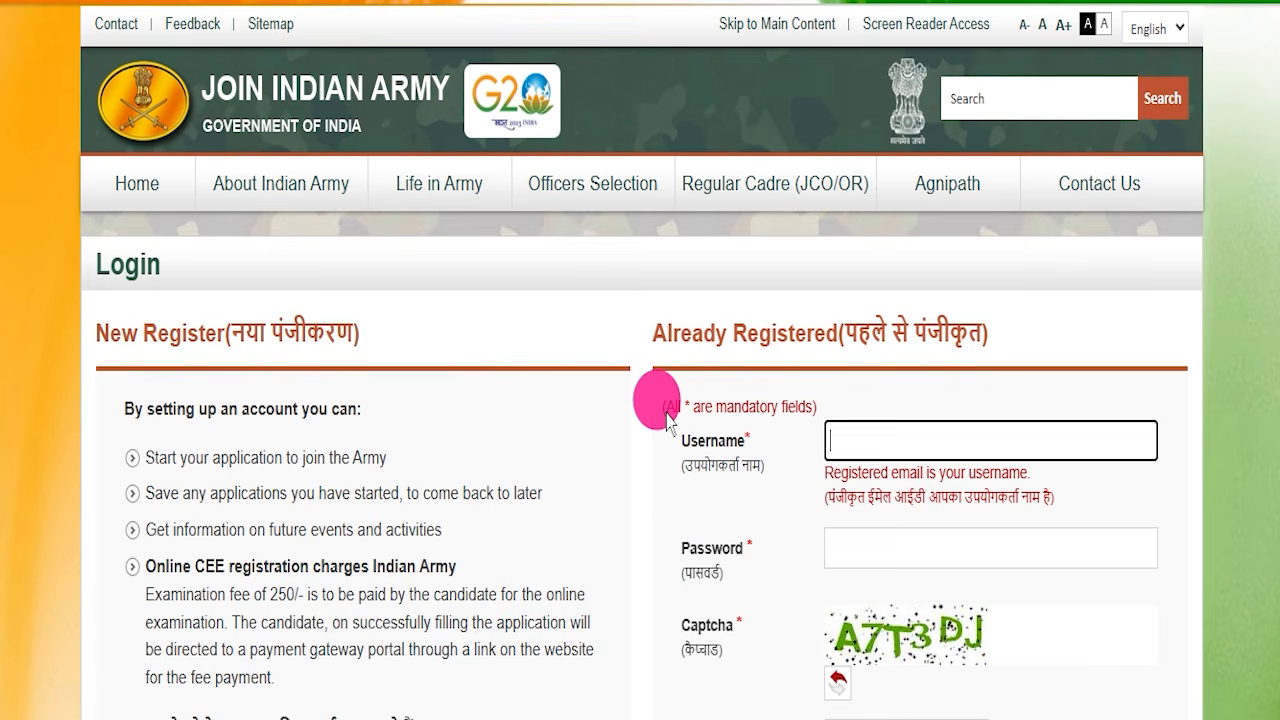
# Review the Join Indian Army Login page from top to bottom, including registration and login options, and the home page
pyautogui.scroll(-7, 651, 437)
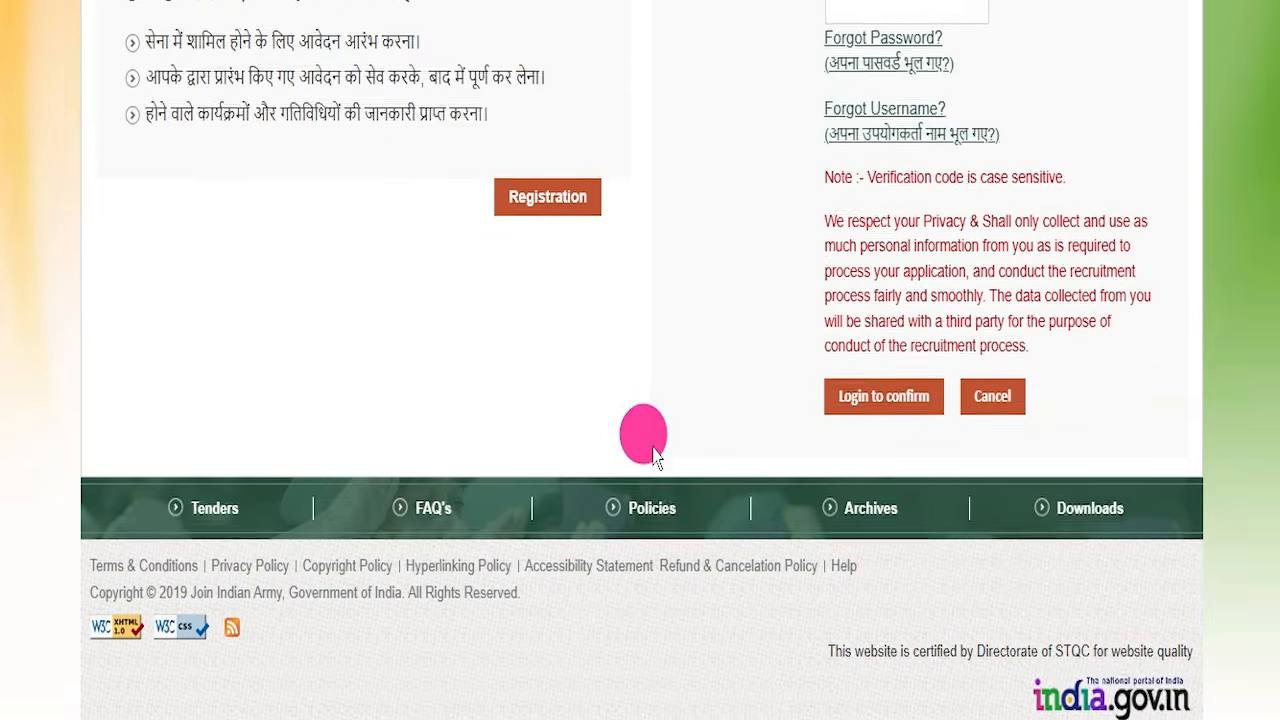
pyautogui.scroll(8, 640, 440)
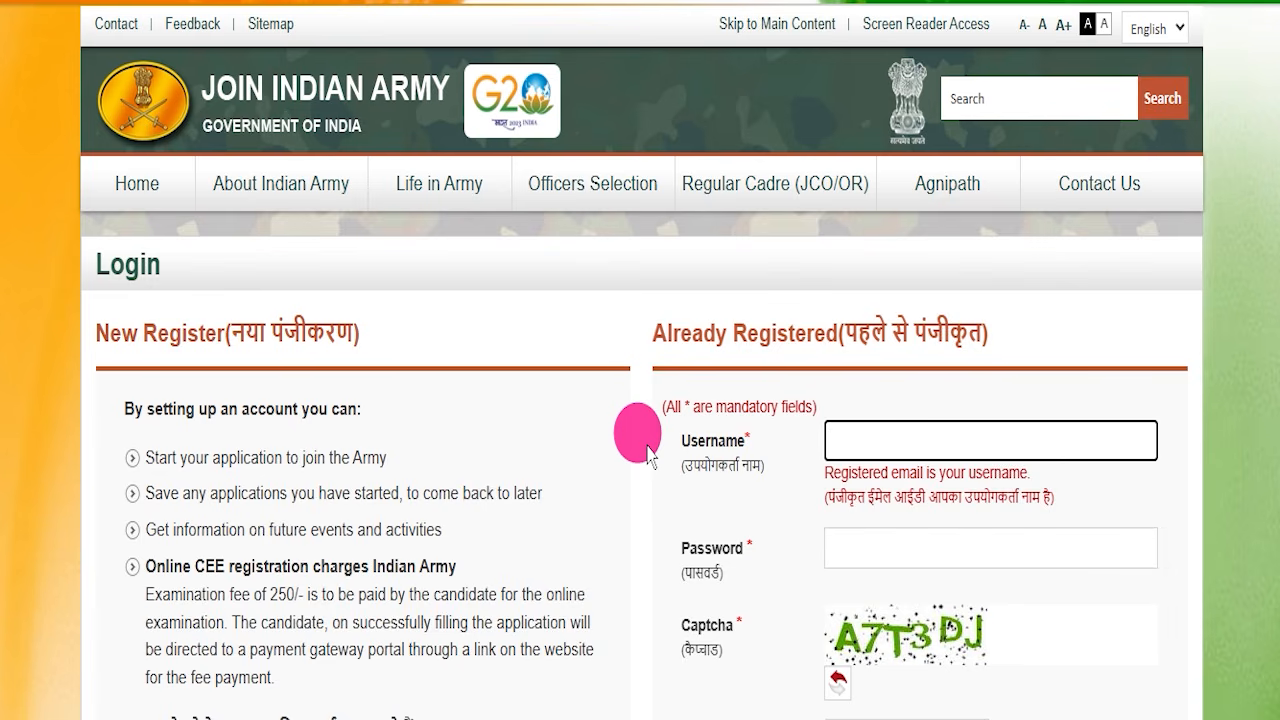
pyautogui.scroll(-7, 643, 440)
pyautogui.scroll(7, 640, 440)
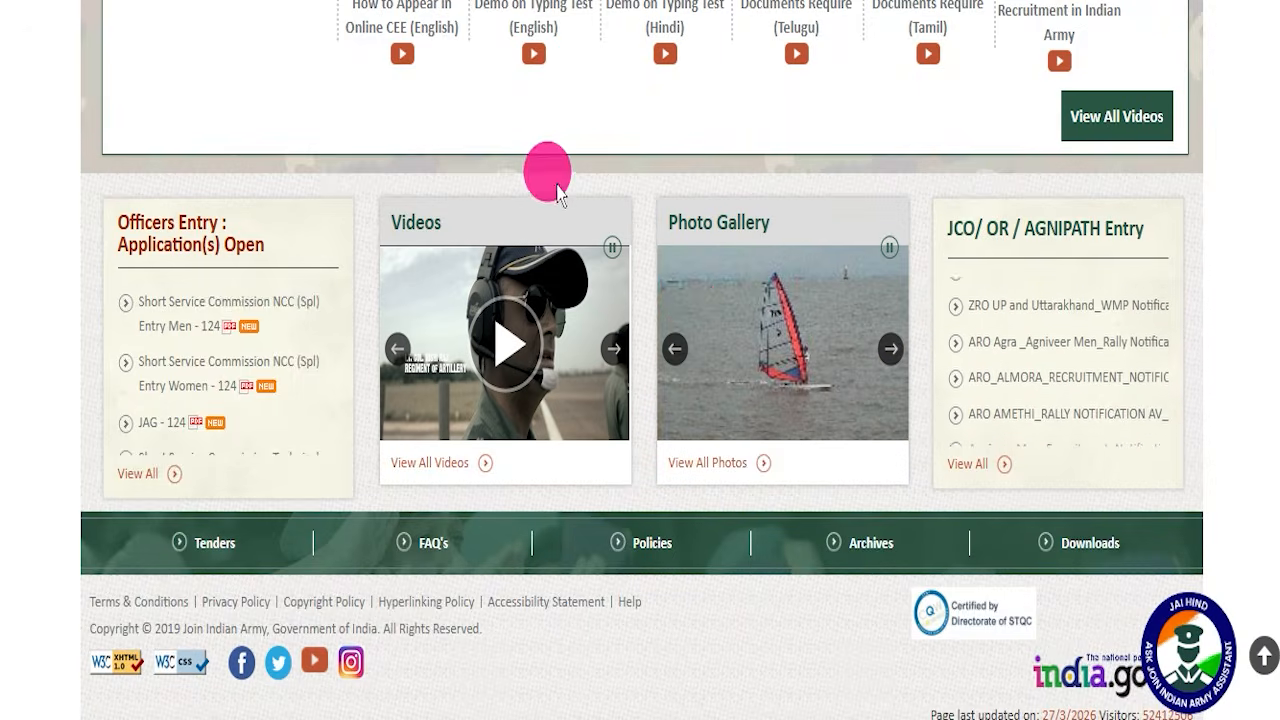
pyautogui.scroll(5, 703, 323)
pyautogui.scroll(10, 703, 323)
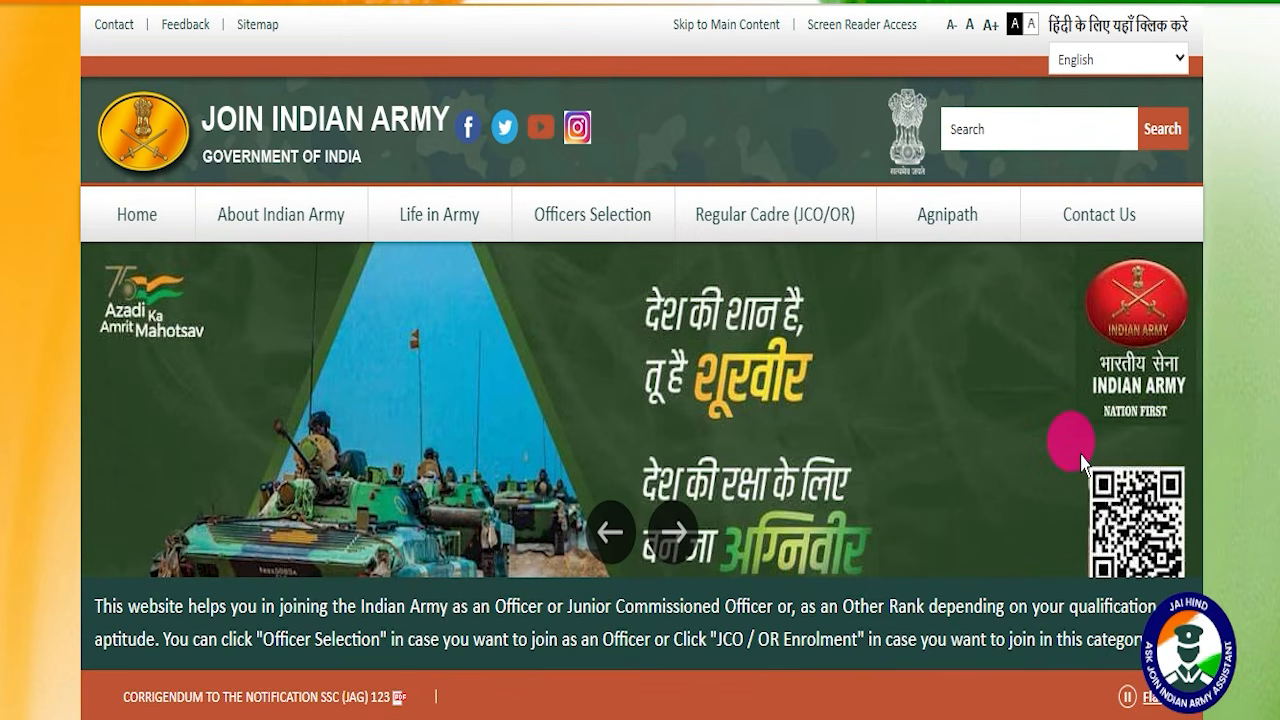
# Browse forward through the banner slides on the Join Indian Army home page
pyautogui.click(694, 537)
pyautogui.click(686, 535)
pyautogui.click(683, 533)
pyautogui.click(683, 533)
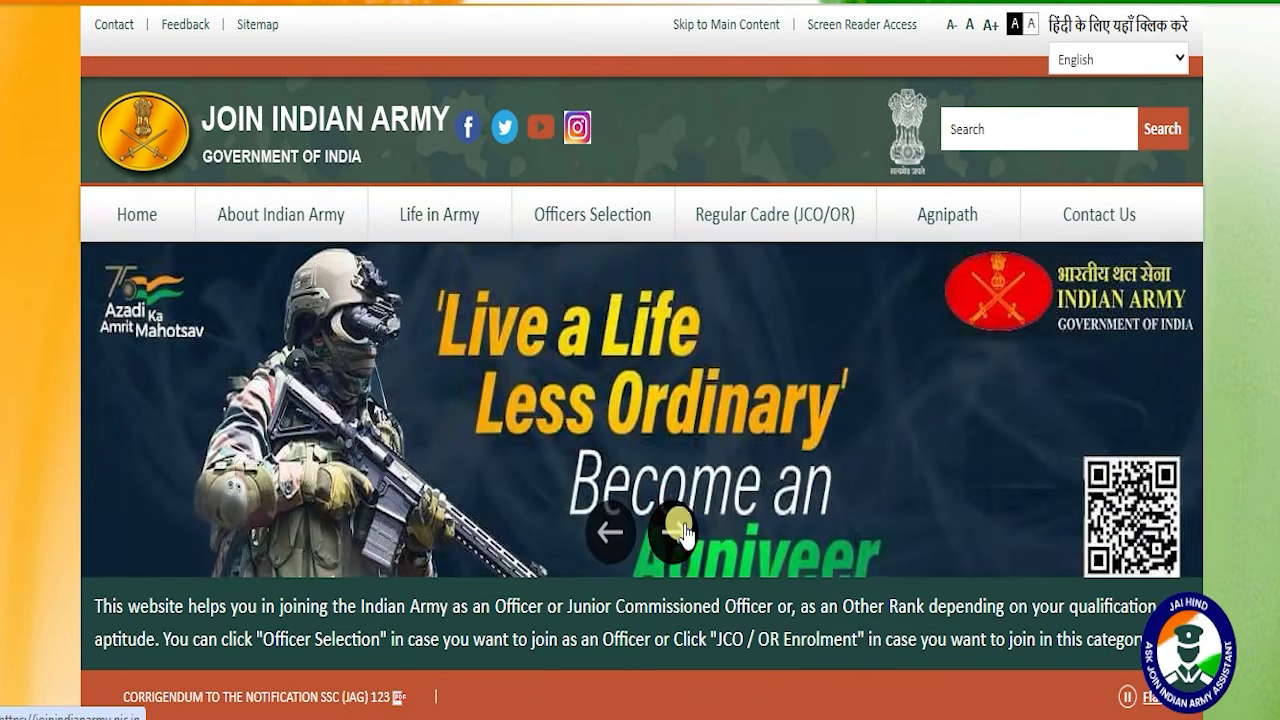
pyautogui.click(684, 533)
pyautogui.click(684, 533)
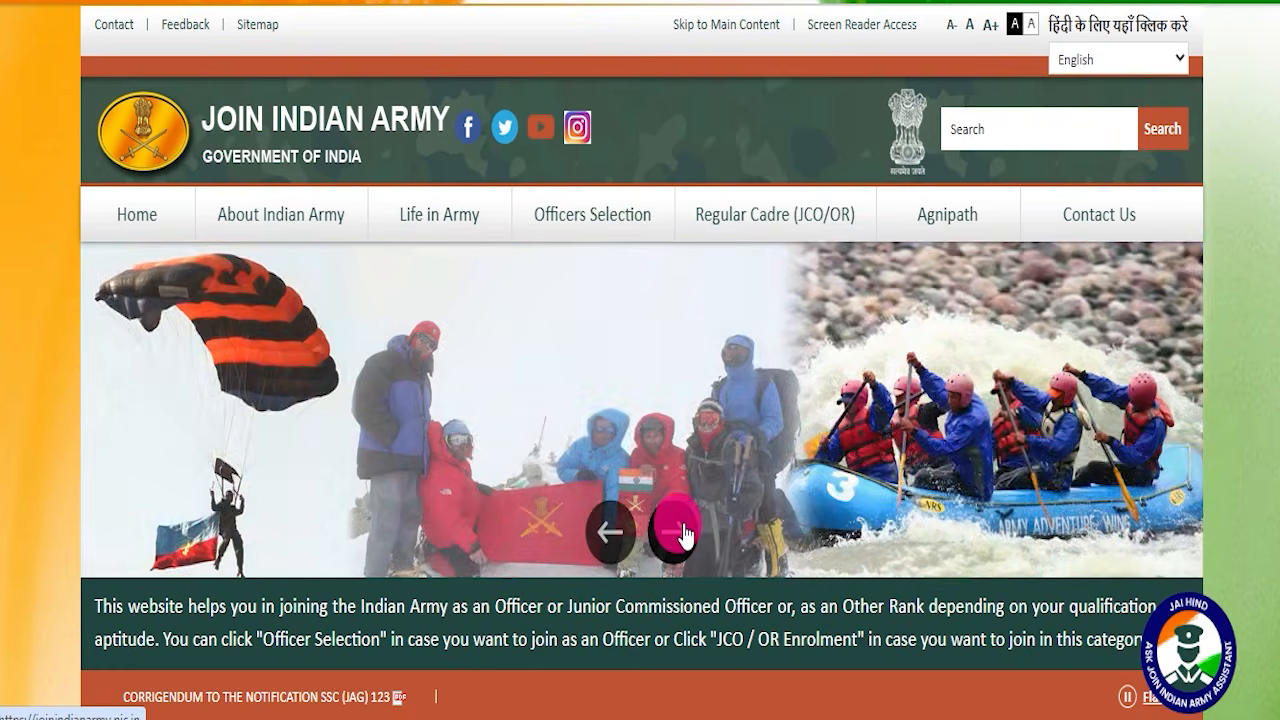
pyautogui.click(684, 533)
pyautogui.click(684, 533)
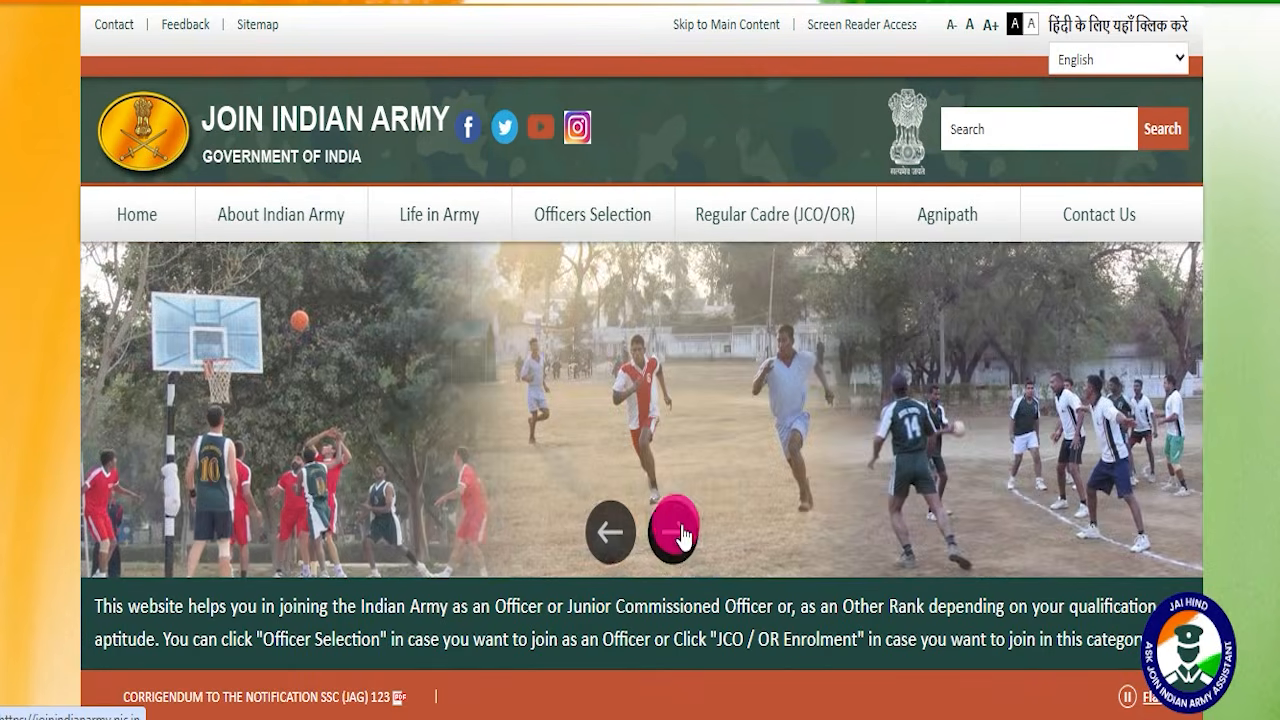
pyautogui.click(684, 533)
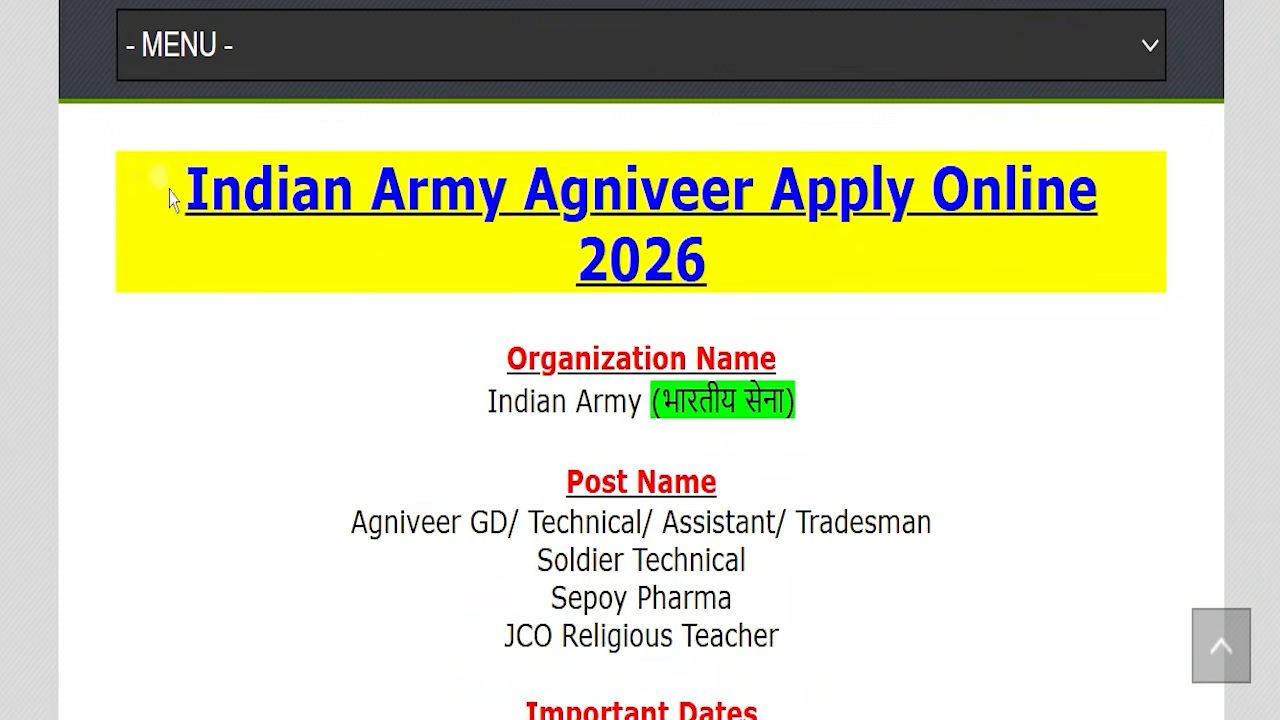
# Highlight the "Indian Army Agniveer Apply Online 2026" heading in the IndSarkariNaukri article and return to the page's beginning
pyautogui.moveTo(157, 177); pyautogui.dragTo(857, 249)
pyautogui.click(870, 275)
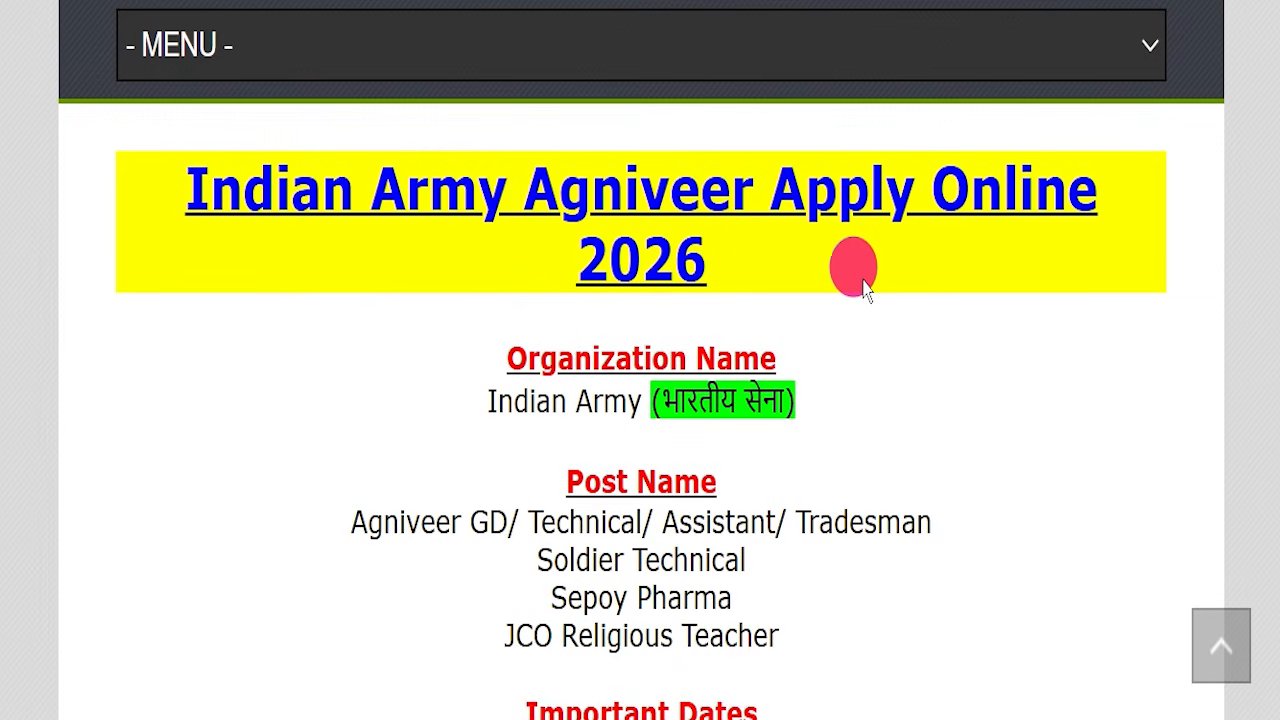
pyautogui.scroll(10, 800, 330)
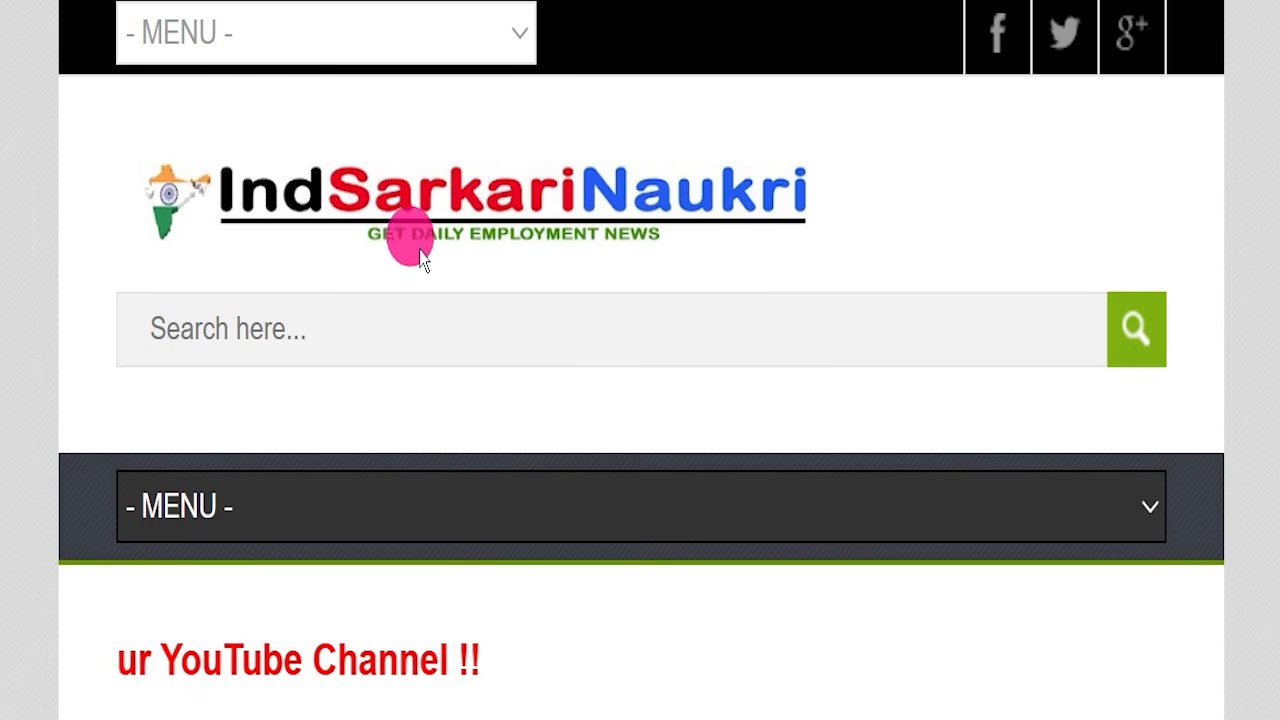
# Read the Indian Army Recruitment 2026 article's introduction and highlight the Agniveer Apply Online 2026 heading below it
pyautogui.scroll(-1, 490, 278)
pyautogui.scroll(-4, 490, 278)
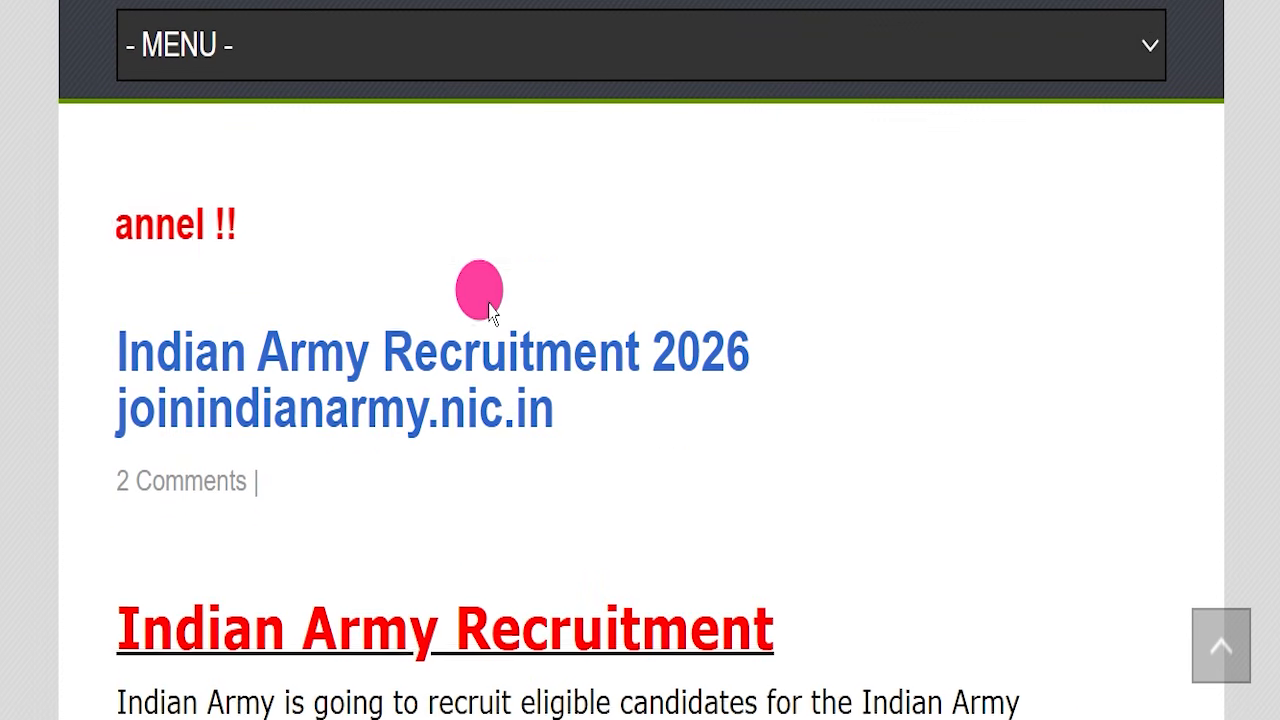
pyautogui.scroll(-5, 500, 320)
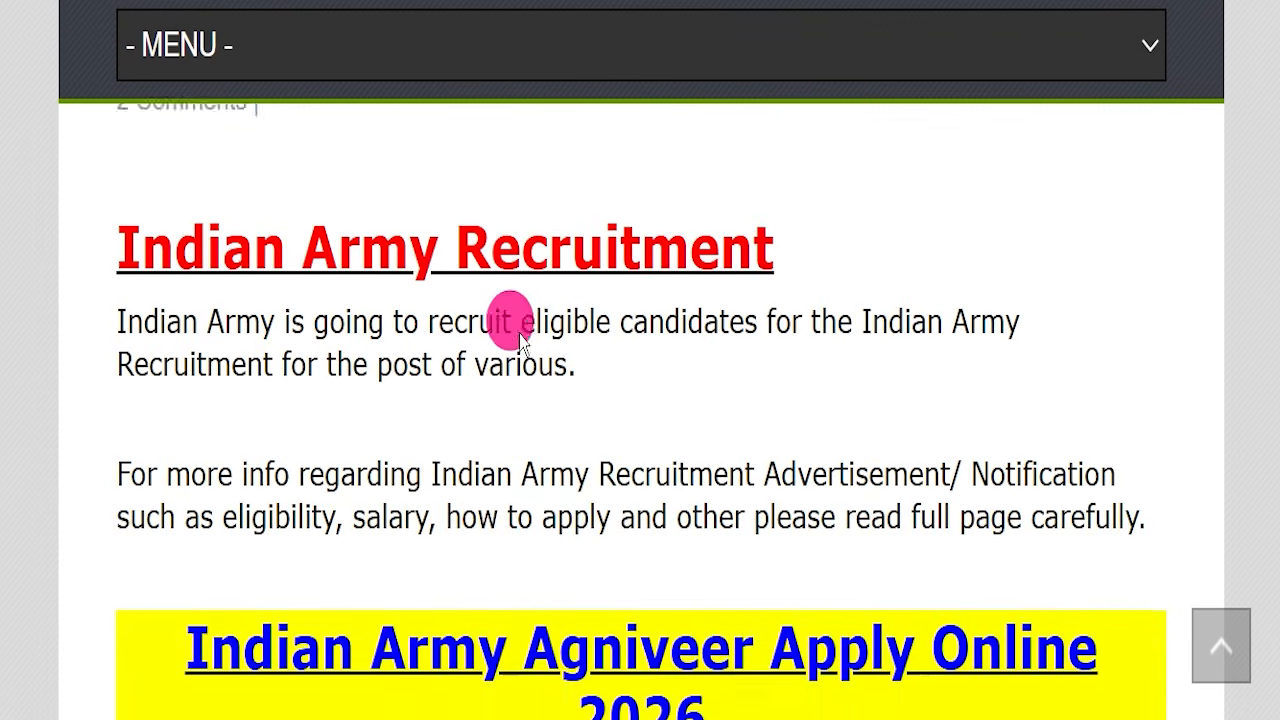
pyautogui.scroll(-2, 587, 343)
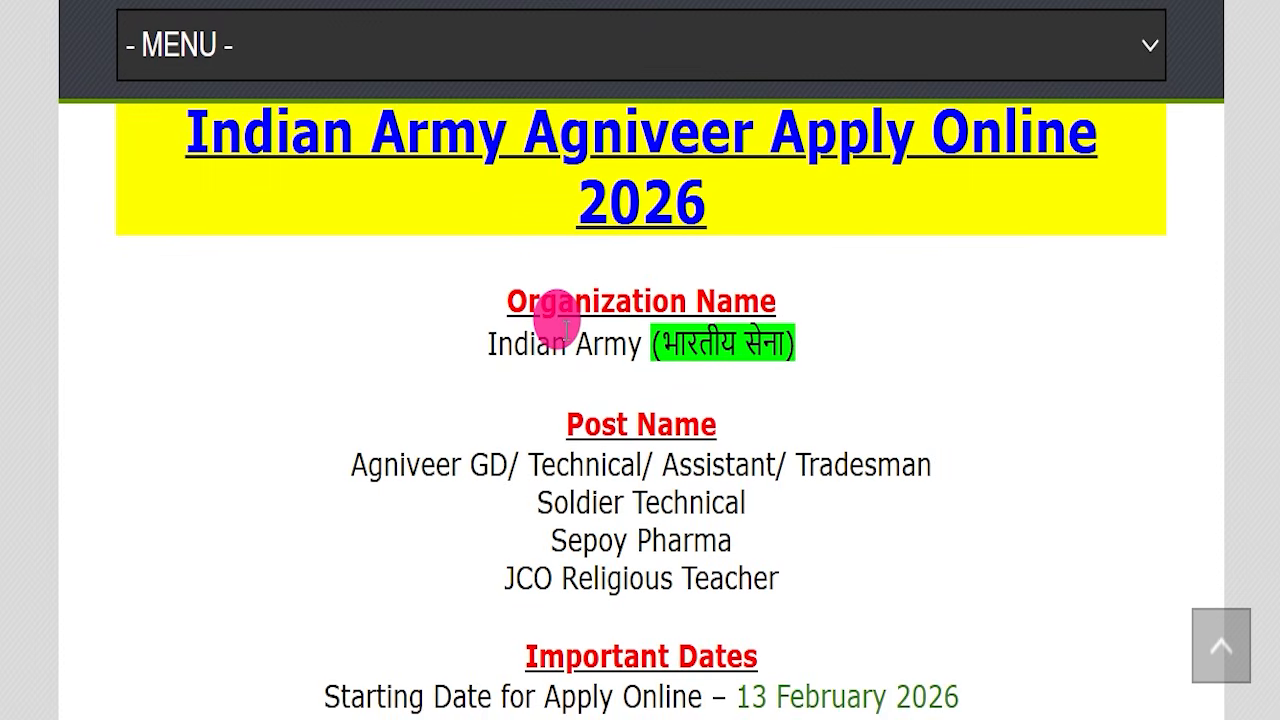
pyautogui.scroll(1, 560, 330)
pyautogui.scroll(-1, 519, 360)
pyautogui.moveTo(188, 208); pyautogui.dragTo(790, 278)
pyautogui.click(790, 280)
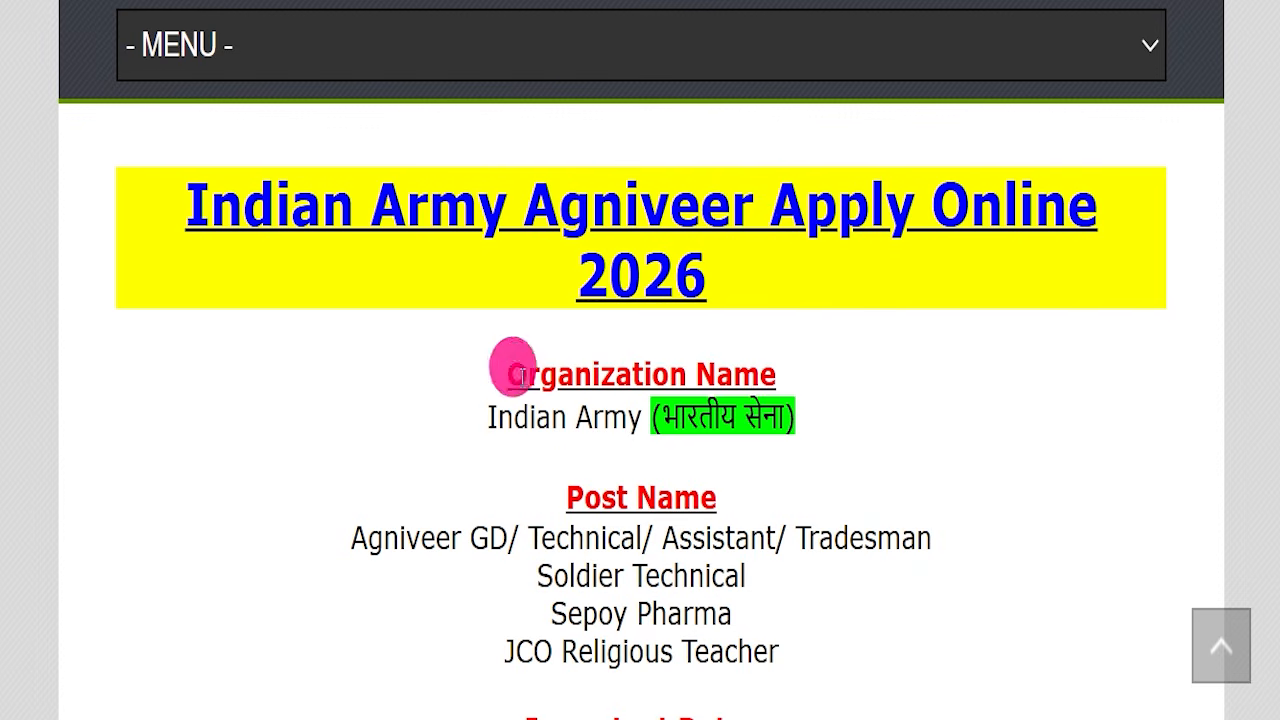
# Highlight the organization name and all the listed posts, from Agniveer GD to JCO Religious Teacher
pyautogui.moveTo(422, 418); pyautogui.dragTo(845, 425)
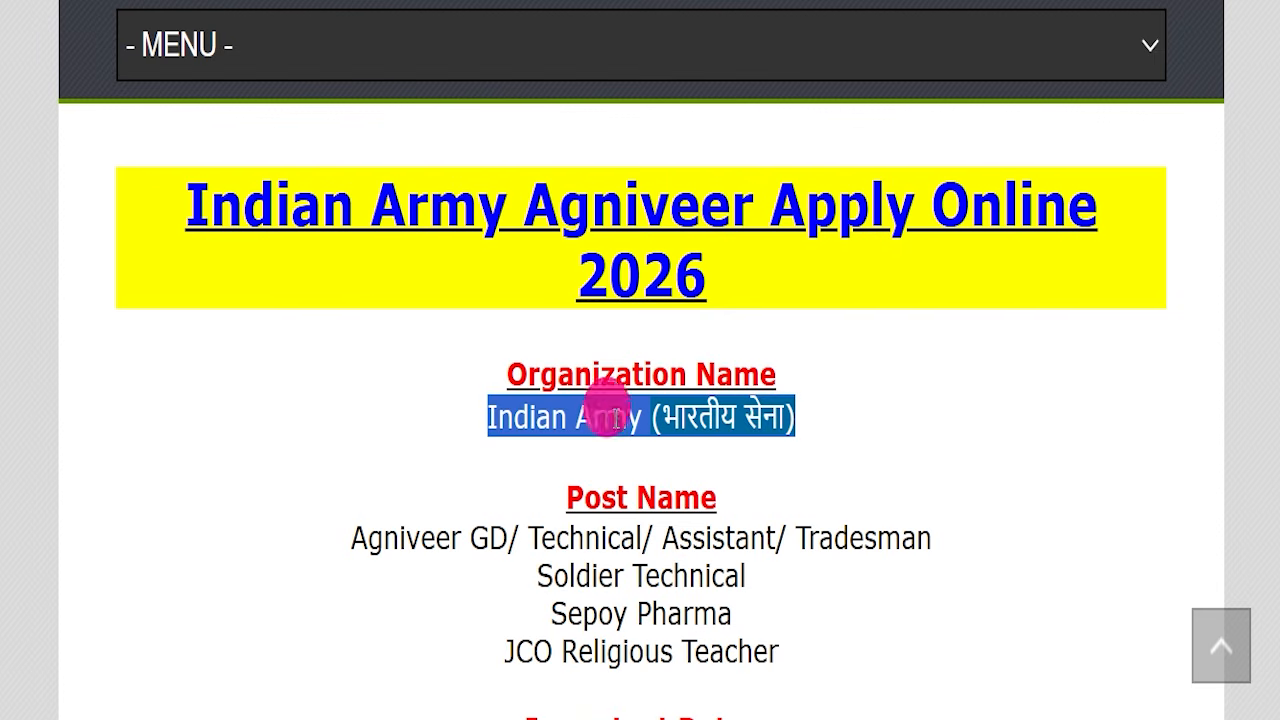
pyautogui.moveTo(345, 538); pyautogui.dragTo(926, 532)
pyautogui.click(605, 563)
pyautogui.moveTo(536, 576); pyautogui.dragTo(818, 636)
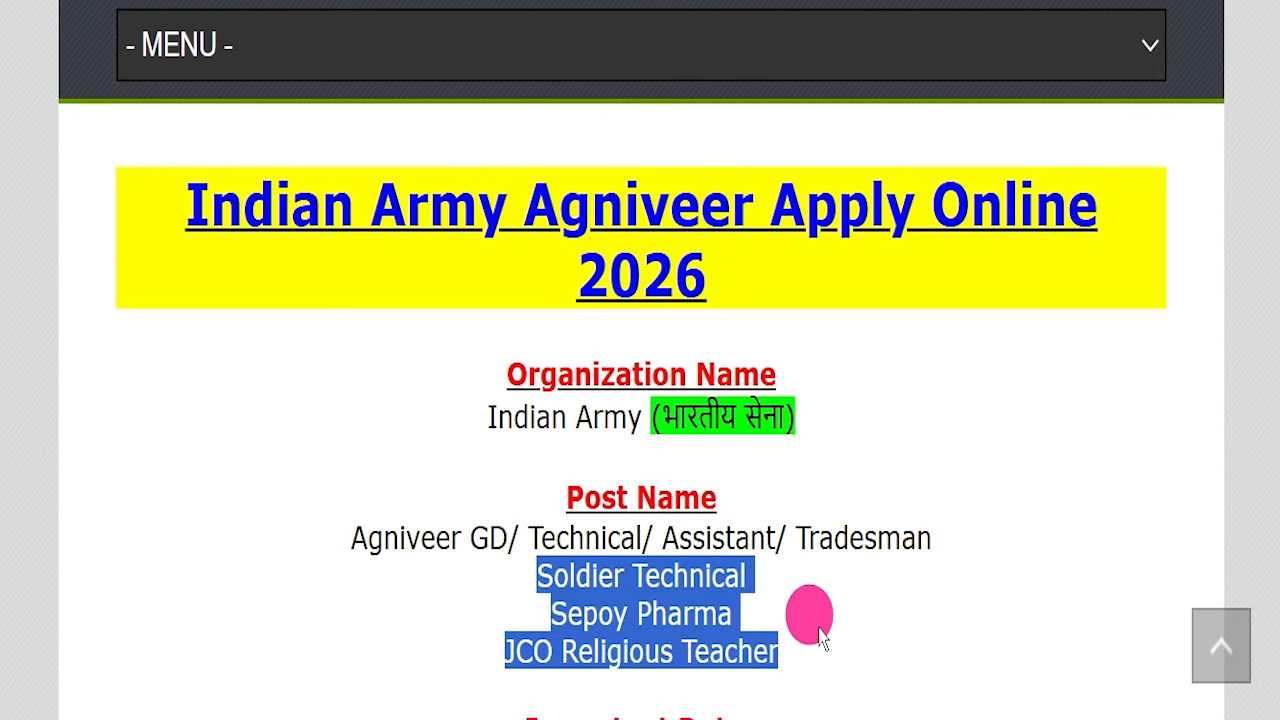
# Highlight the last date for applying online and the exam date under Important Dates
pyautogui.scroll(-2, 850, 580)
pyautogui.moveTo(372, 568); pyautogui.dragTo(905, 566)
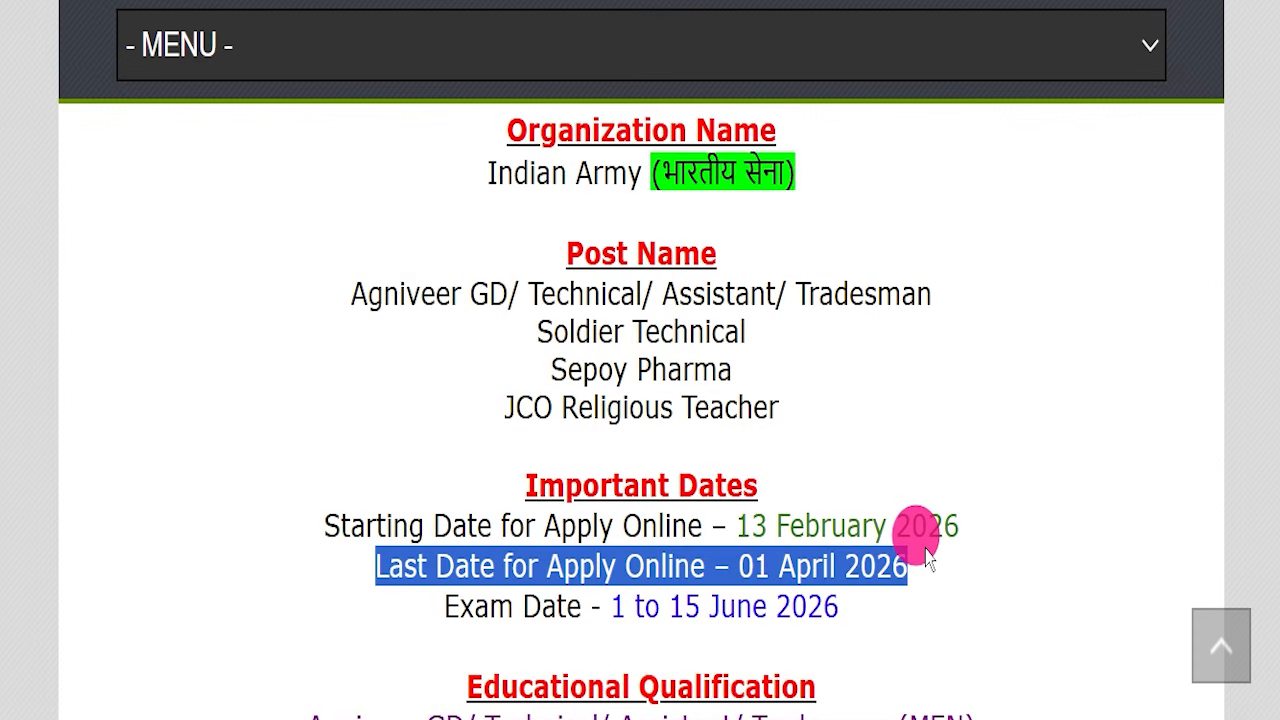
pyautogui.scroll(-2, 930, 490)
pyautogui.moveTo(398, 368); pyautogui.dragTo(865, 378)
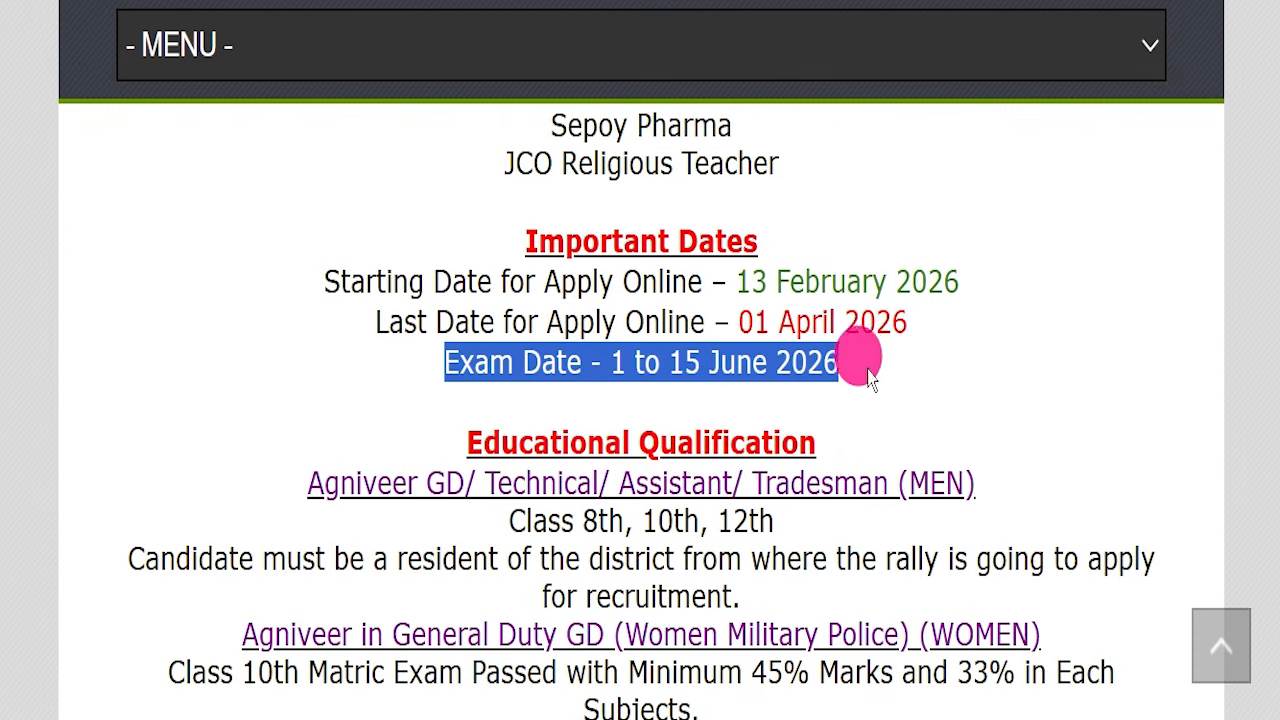
# Examine the Educational Qualification section post by post, highlighting passages from the Agniveer classes to the JCO Religious Teacher requirements
pyautogui.scroll(-2, 888, 395)
pyautogui.moveTo(510, 277); pyautogui.dragTo(748, 268)
pyautogui.scroll(-1, 725, 340)
pyautogui.moveTo(529, 268); pyautogui.dragTo(600, 380)
pyautogui.moveTo(545, 420); pyautogui.dragTo(648, 460)
pyautogui.moveTo(538, 495); pyautogui.dragTo(703, 523)
pyautogui.scroll(-2, 446, 400)
pyautogui.moveTo(543, 432); pyautogui.dragTo(745, 432)
pyautogui.moveTo(596, 540); pyautogui.dragTo(724, 527)
pyautogui.scroll(-2, 443, 457)
pyautogui.moveTo(452, 534); pyautogui.dragTo(690, 568)
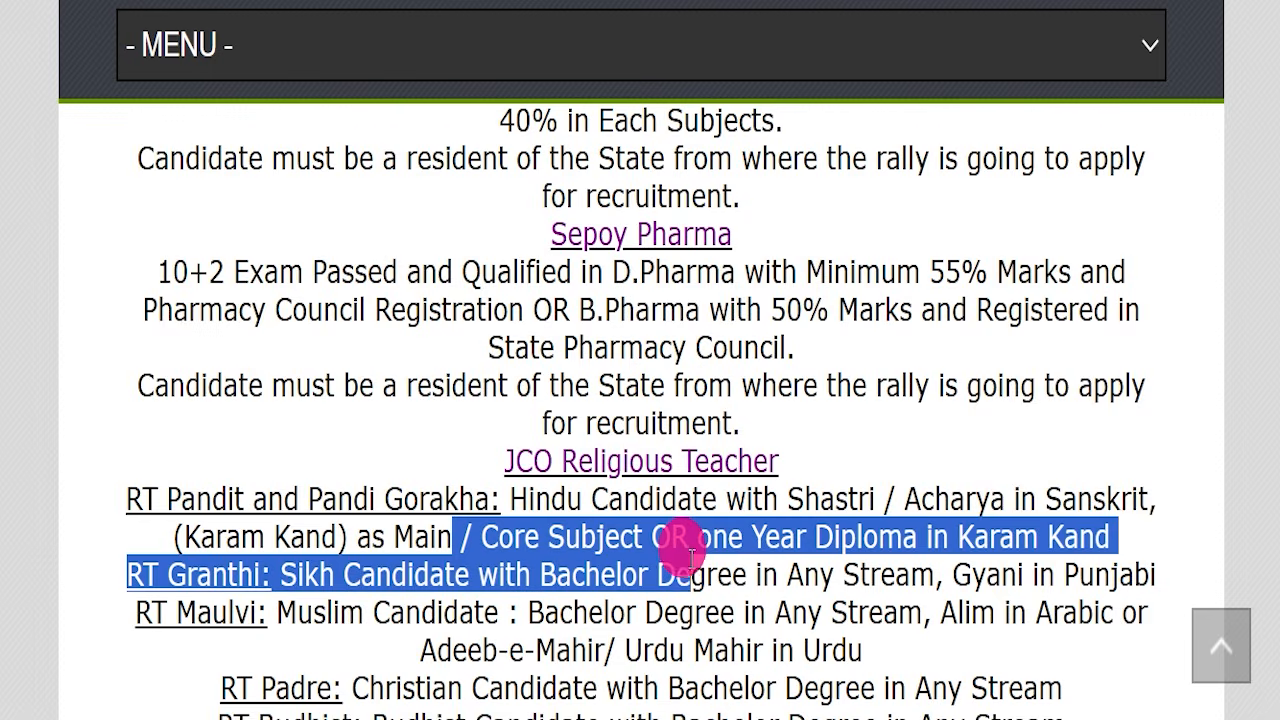
# Highlight the Physical Eligibility Criteria heading and the height and running requirements for the men's Agniveer posts
pyautogui.scroll(-3, 737, 437)
pyautogui.scroll(-1, 668, 437)
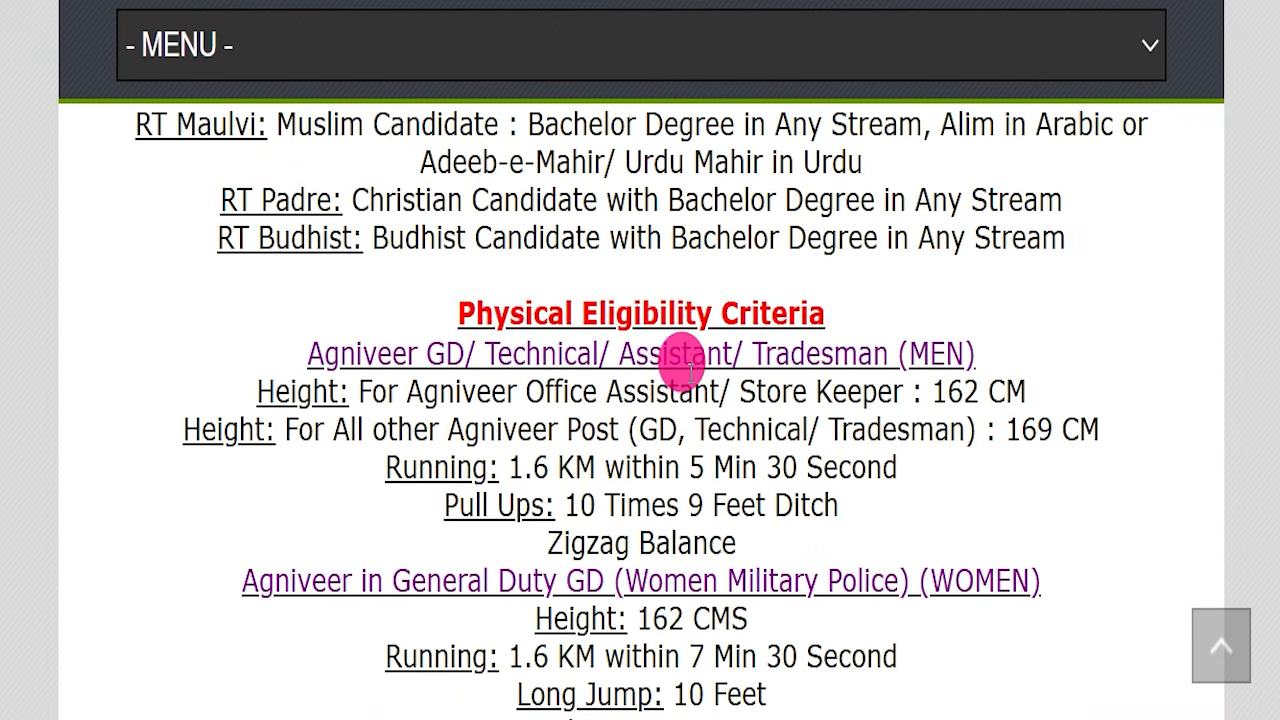
pyautogui.moveTo(460, 312); pyautogui.dragTo(811, 303)
pyautogui.scroll(-1, 815, 290)
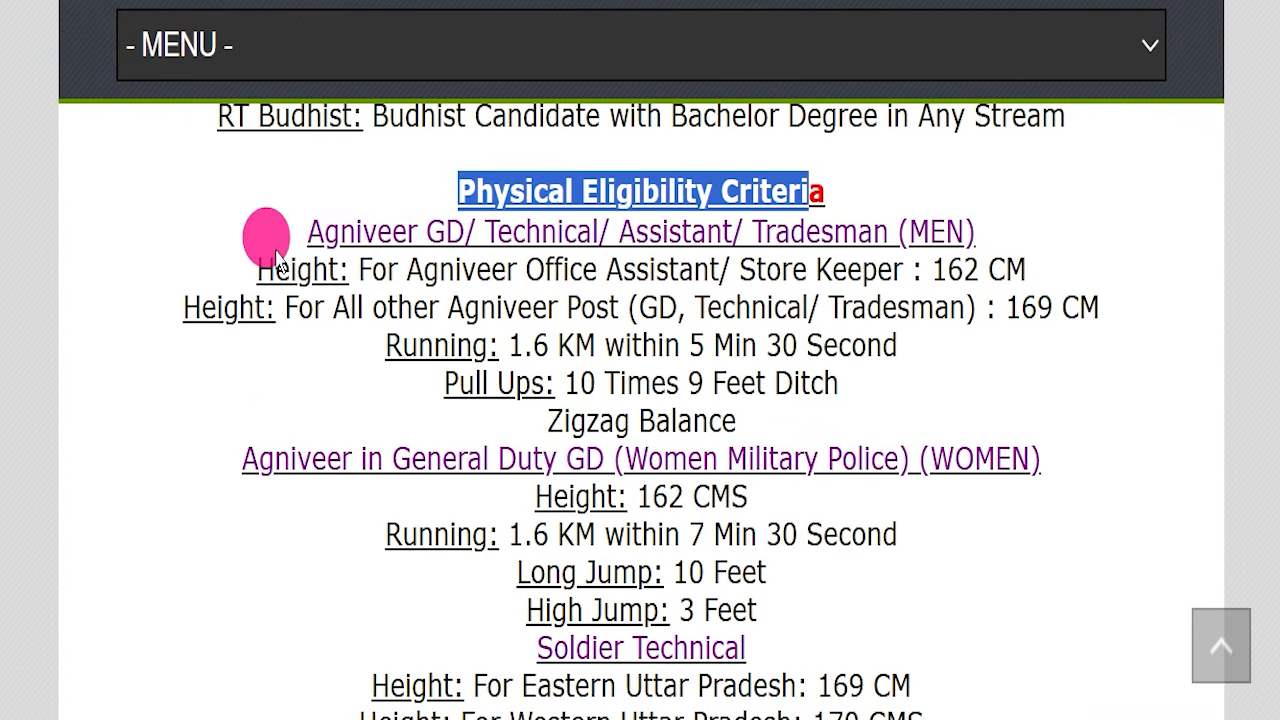
pyautogui.moveTo(257, 270); pyautogui.dragTo(442, 262)
pyautogui.moveTo(386, 345); pyautogui.dragTo(726, 350)
pyautogui.scroll(-2, 500, 366)
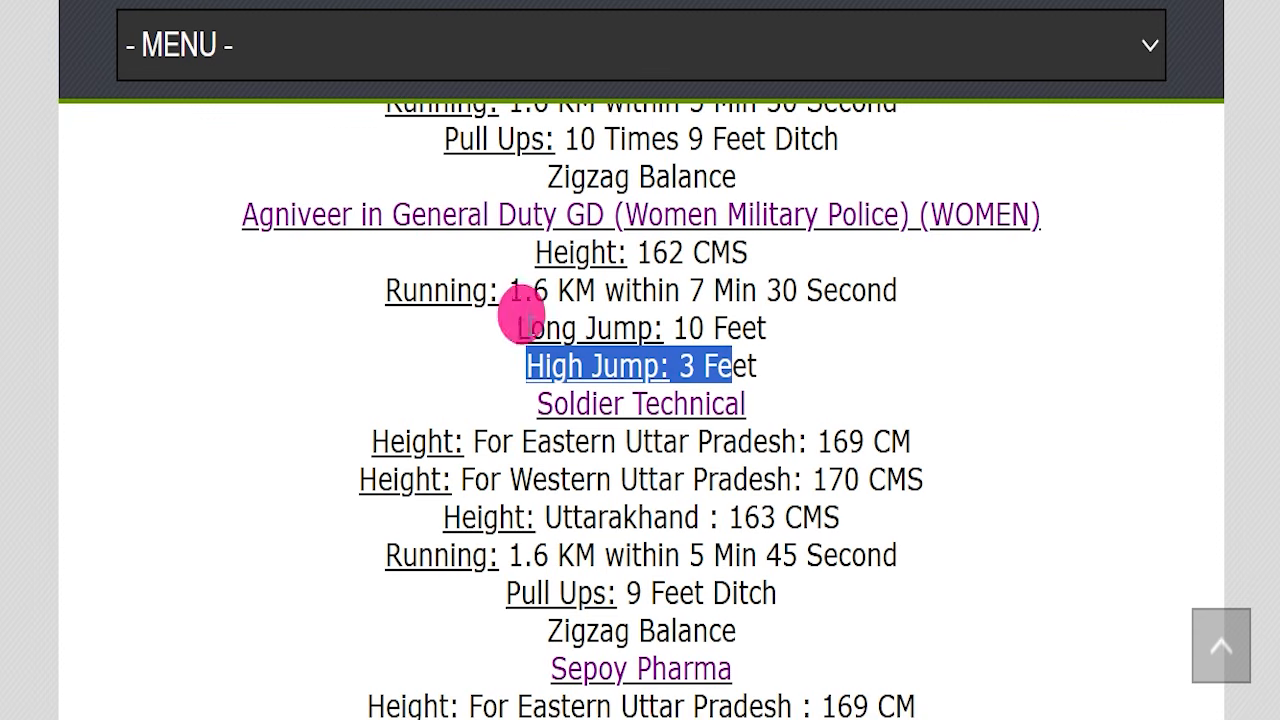
# Highlight the women's long jump requirement and review the Soldier Technical and Sepoy Pharma physical standards, highlighting passages
pyautogui.moveTo(518, 328); pyautogui.dragTo(745, 323)
pyautogui.scroll(-3, 486, 371)
pyautogui.moveTo(457, 234); pyautogui.dragTo(560, 251)
pyautogui.moveTo(517, 371); pyautogui.dragTo(645, 386)
pyautogui.scroll(-1, 650, 388)
pyautogui.scroll(-2, 655, 385)
pyautogui.moveTo(500, 290); pyautogui.dragTo(603, 349)
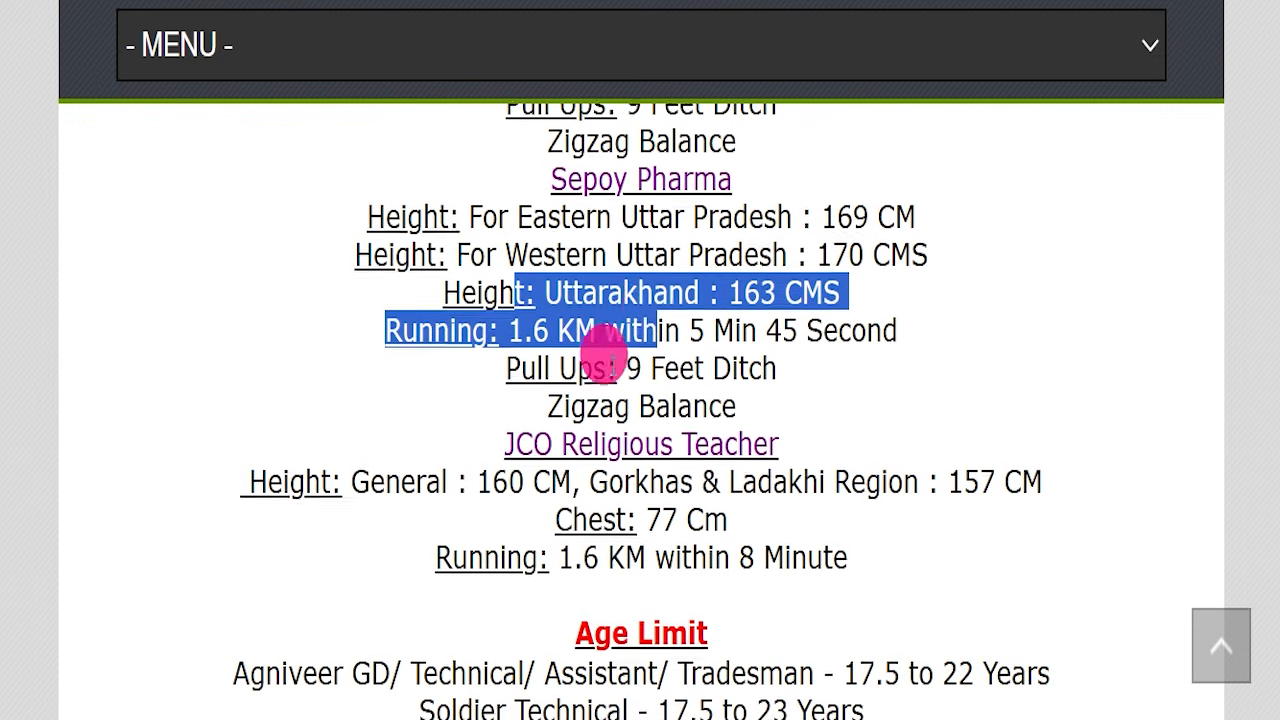
# Highlight each Age Limit line, from Agniveer GD/Technical/Assistant/Tradesman to JCO Religious Teacher
pyautogui.scroll(-5, 640, 335)
pyautogui.scroll(1, 665, 342)
pyautogui.scroll(2, 600, 340)
pyautogui.scroll(-2, 523, 337)
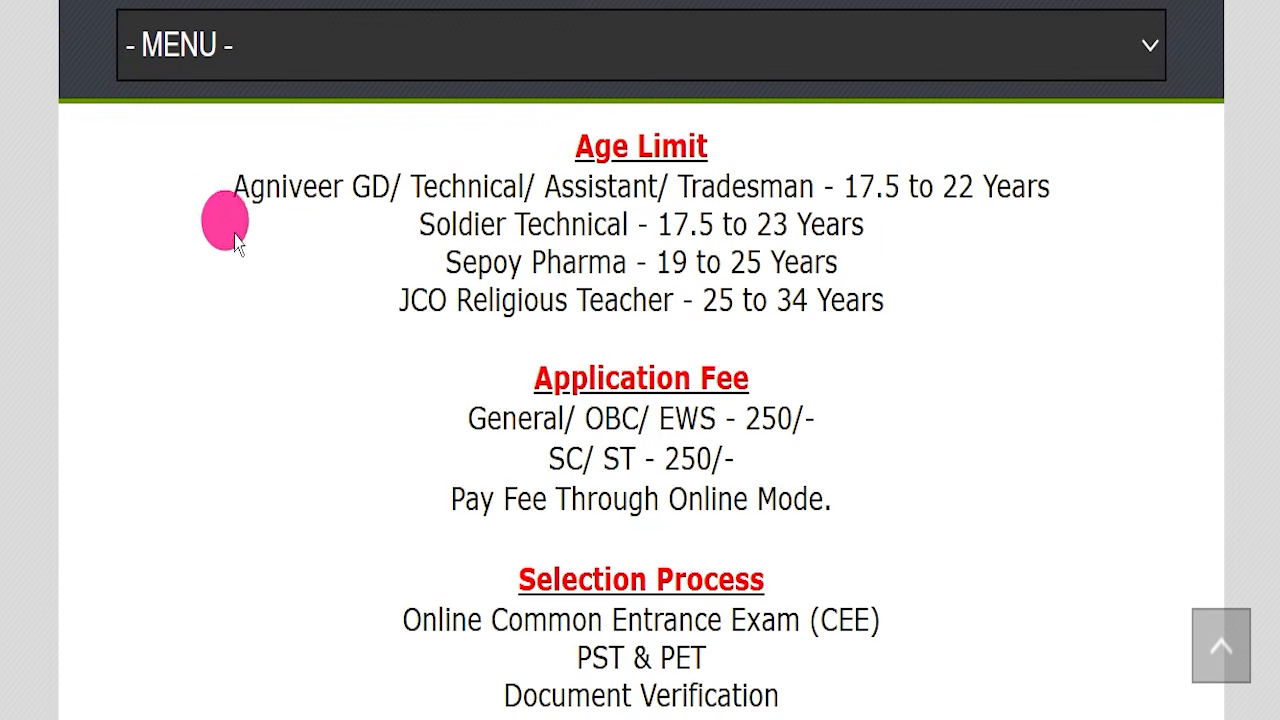
pyautogui.moveTo(240, 190); pyautogui.dragTo(1060, 165)
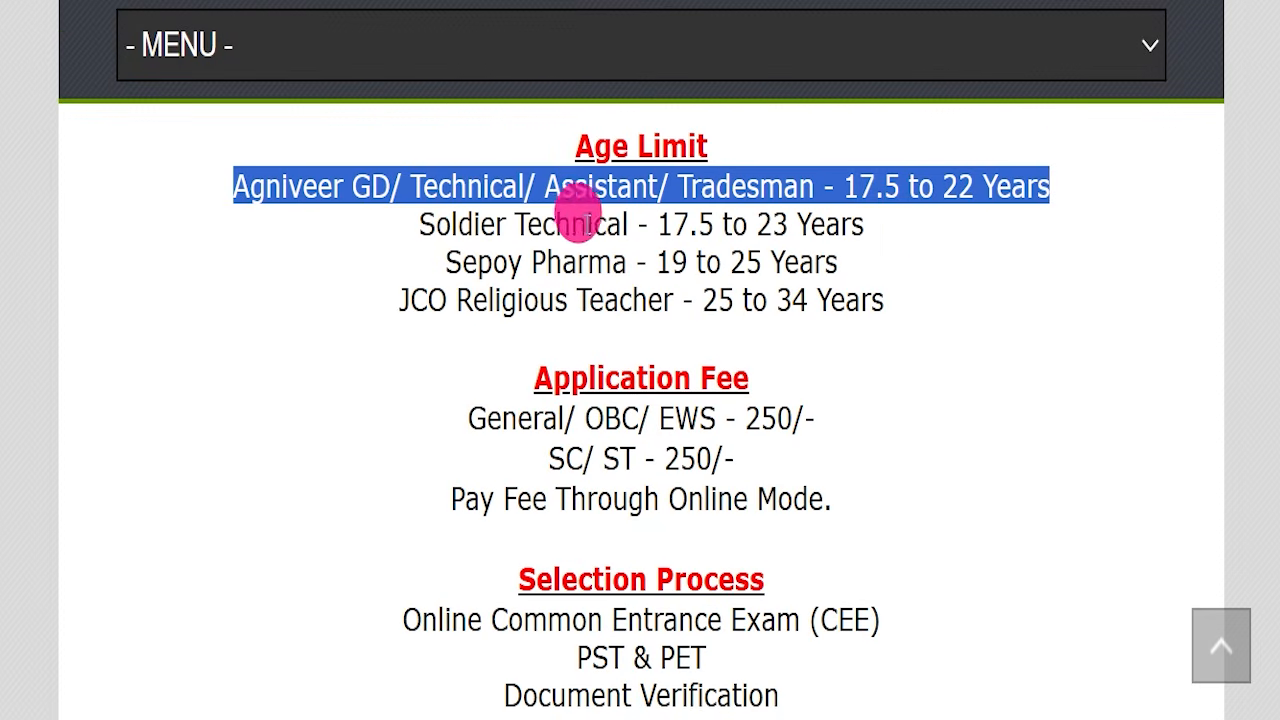
pyautogui.moveTo(418, 226); pyautogui.dragTo(877, 228)
pyautogui.moveTo(446, 262); pyautogui.dragTo(910, 258)
pyautogui.moveTo(362, 303); pyautogui.dragTo(578, 290)
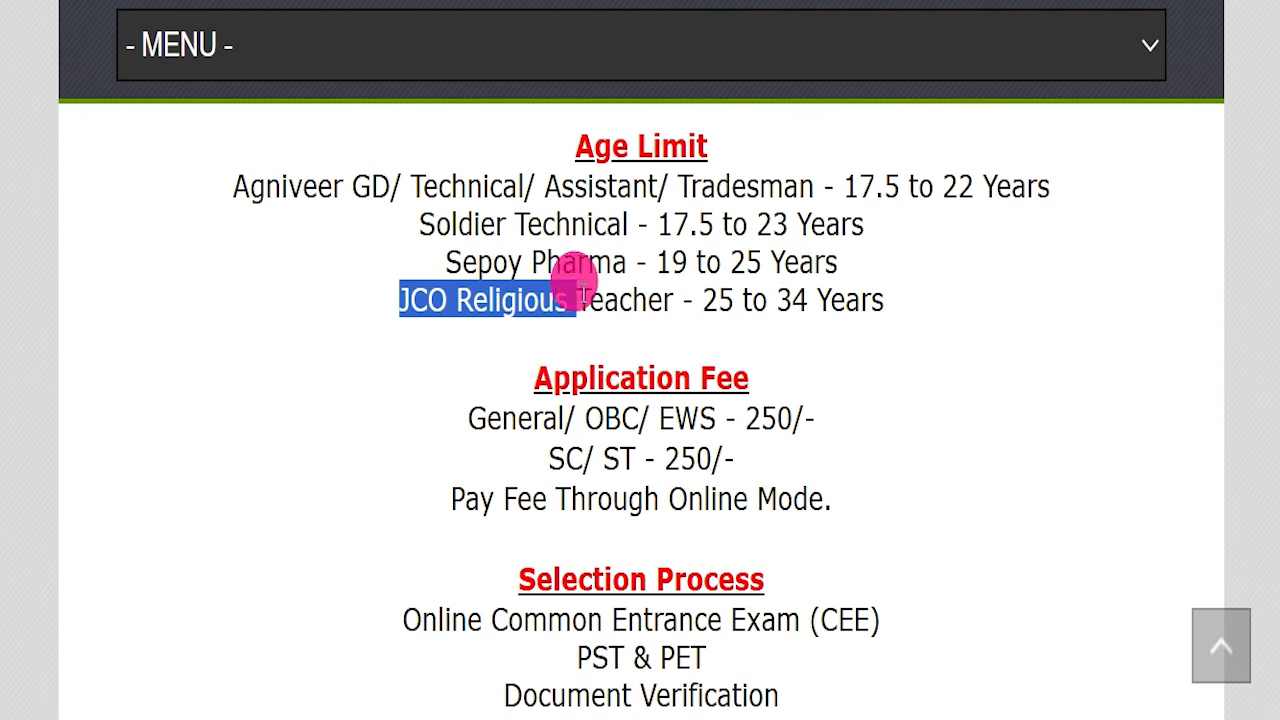
pyautogui.moveTo(676, 285); pyautogui.dragTo(857, 329)
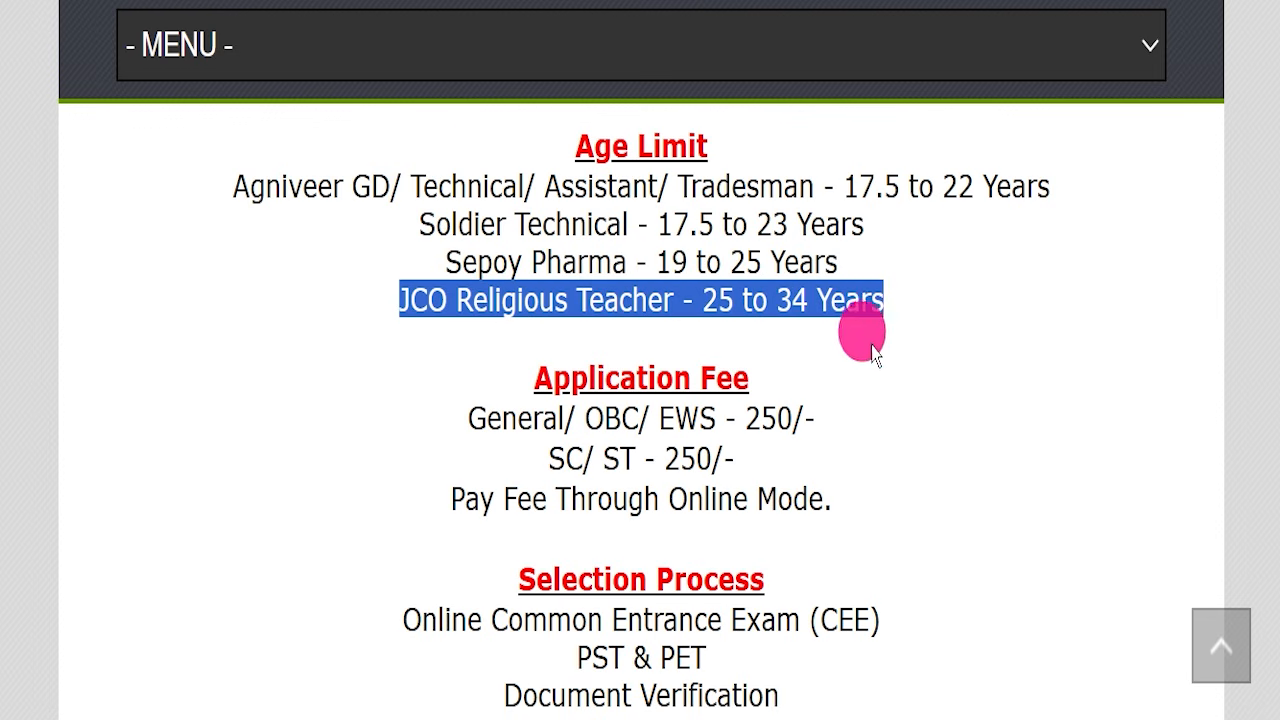
# Highlight the General/OBC/EWS and SC/ST application fees and the online payment mode
pyautogui.scroll(-1, 700, 300)
pyautogui.click(495, 296)
pyautogui.moveTo(497, 296); pyautogui.dragTo(550, 330)
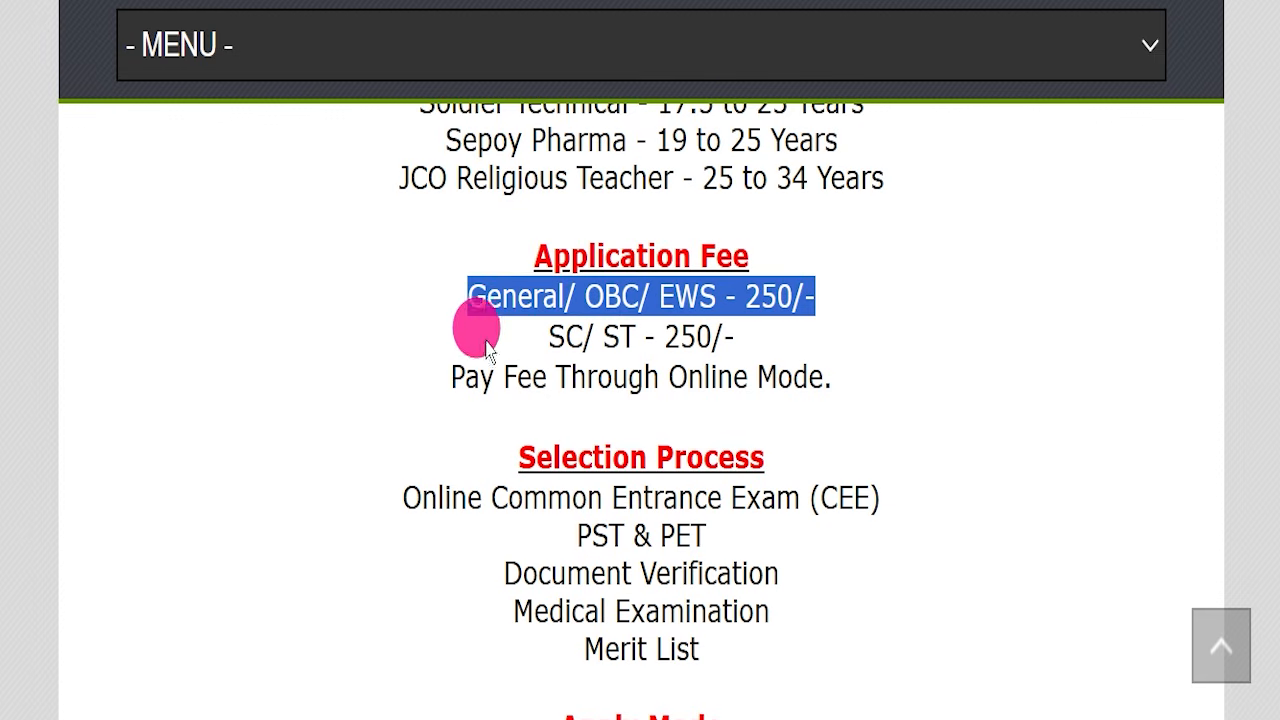
pyautogui.moveTo(472, 350); pyautogui.dragTo(737, 323)
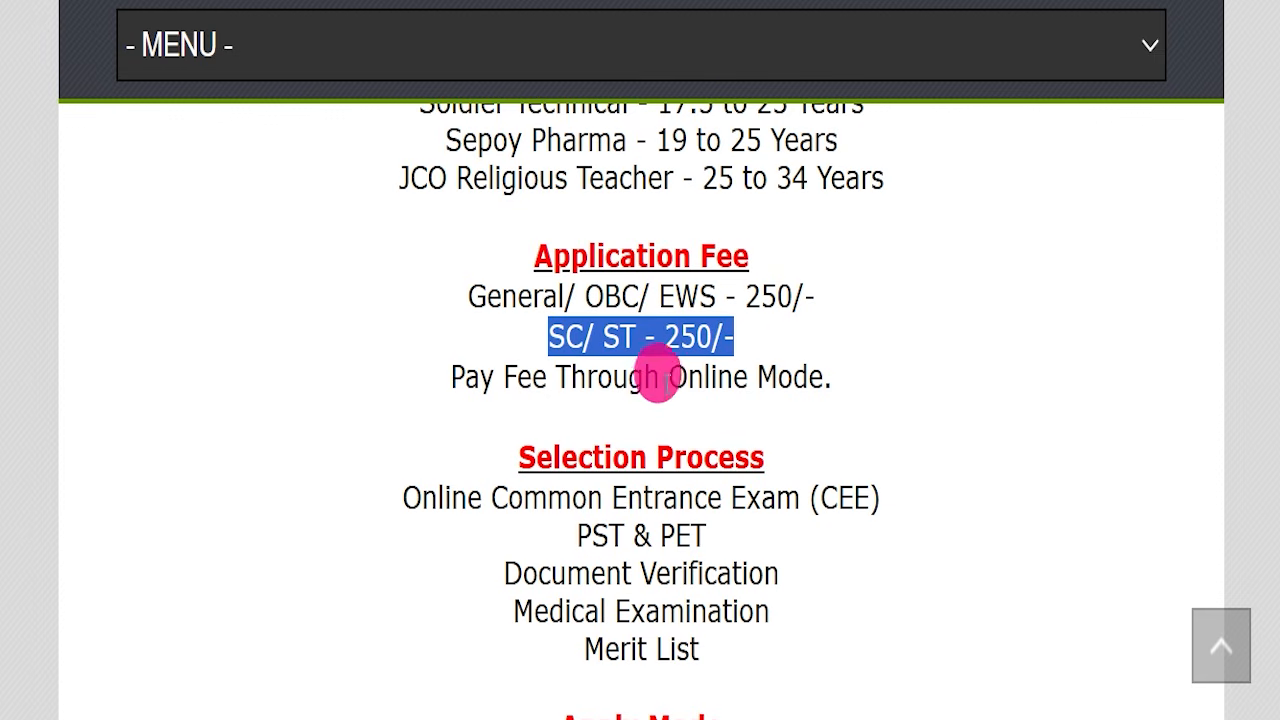
pyautogui.moveTo(665, 384); pyautogui.dragTo(868, 388)
# Highlight the Selection Process stages, from the Online Common Entrance Exam to the medical examination
pyautogui.scroll(-1, 860, 380)
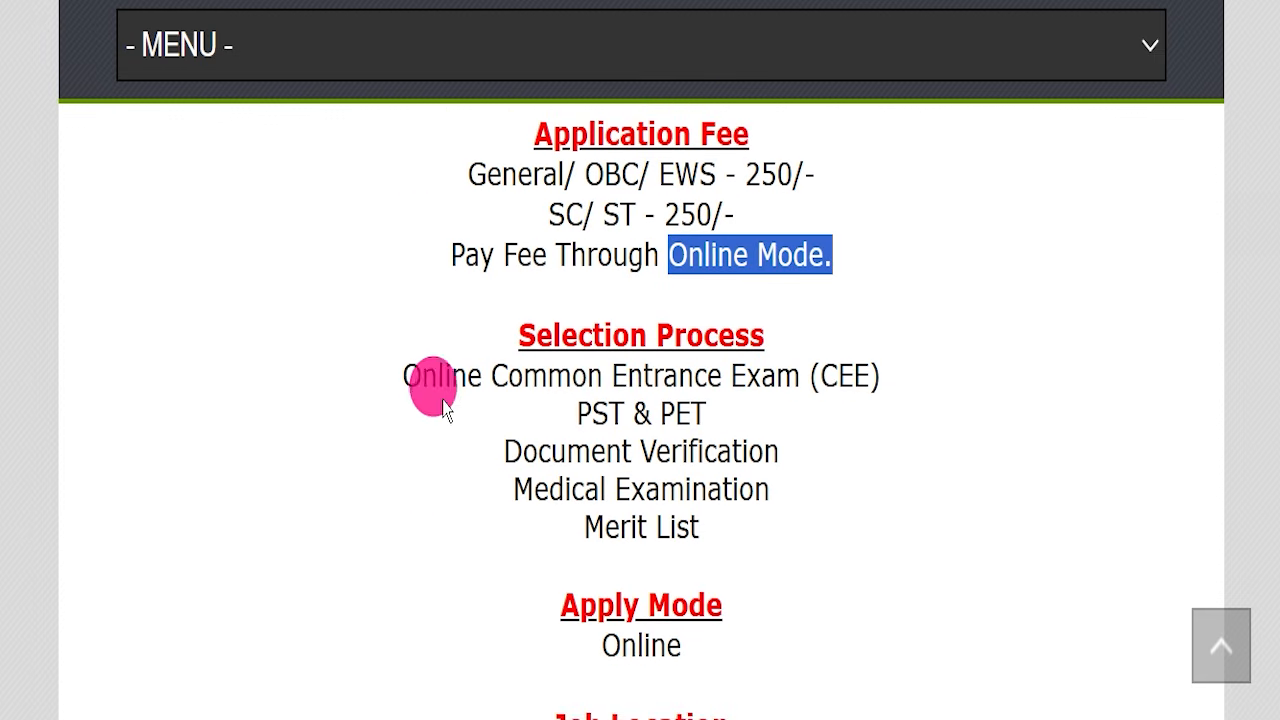
pyautogui.moveTo(371, 371); pyautogui.dragTo(888, 376)
pyautogui.moveTo(531, 425); pyautogui.dragTo(771, 514)
# Highlight the apply mode, the All India job location and the official website address
pyautogui.scroll(-3, 808, 457)
pyautogui.moveTo(517, 296); pyautogui.dragTo(748, 298)
pyautogui.moveTo(477, 416); pyautogui.dragTo(738, 410)
pyautogui.scroll(-1, 738, 410)
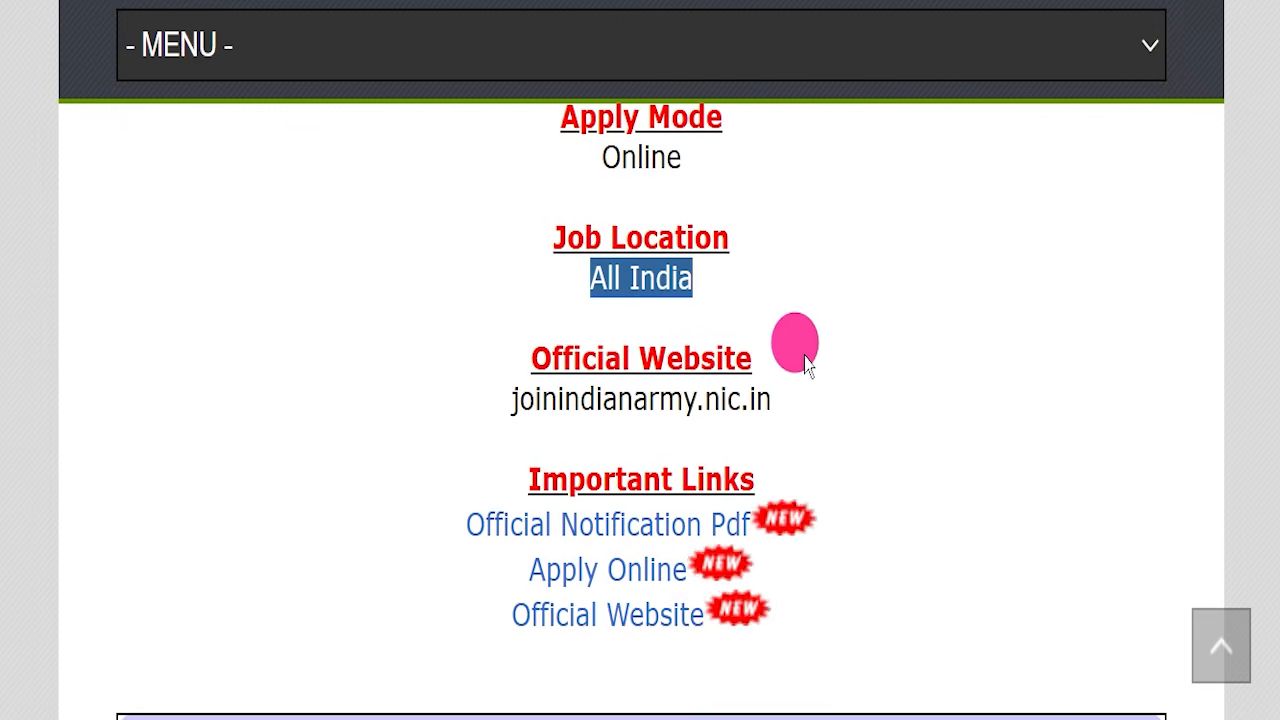
pyautogui.moveTo(446, 394); pyautogui.dragTo(768, 396)
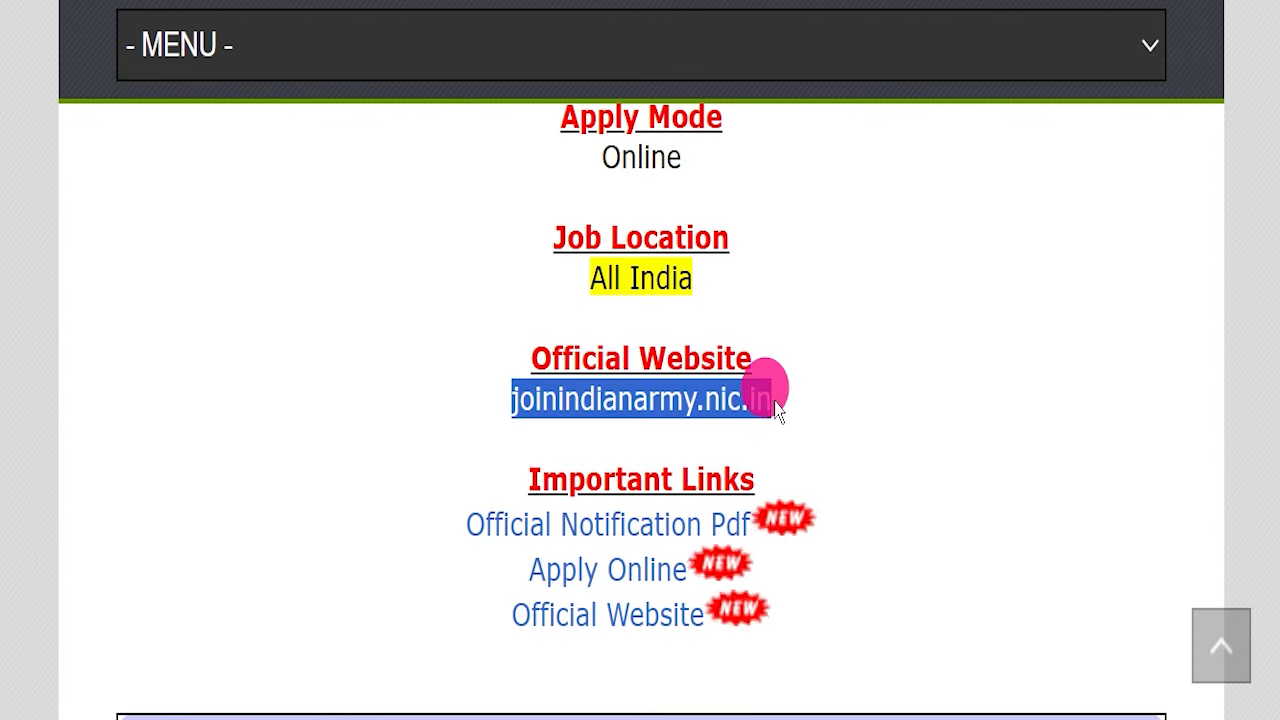
# Review the Important Links section and highlight the Official Notification Pdf link
pyautogui.scroll(-2, 790, 390)
pyautogui.scroll(1, 810, 360)
pyautogui.moveTo(474, 380); pyautogui.dragTo(817, 471)
pyautogui.scroll(-1, 891, 457)
pyautogui.click(655, 410)
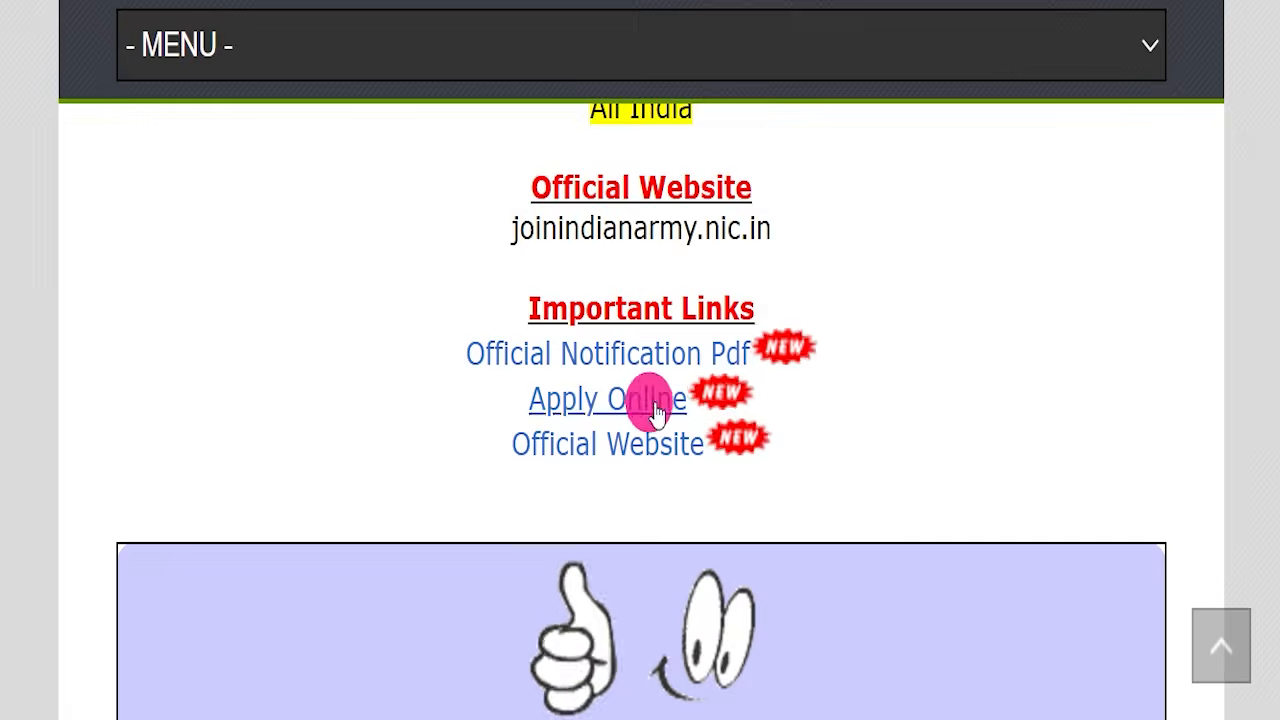
pyautogui.moveTo(403, 351); pyautogui.dragTo(755, 365)
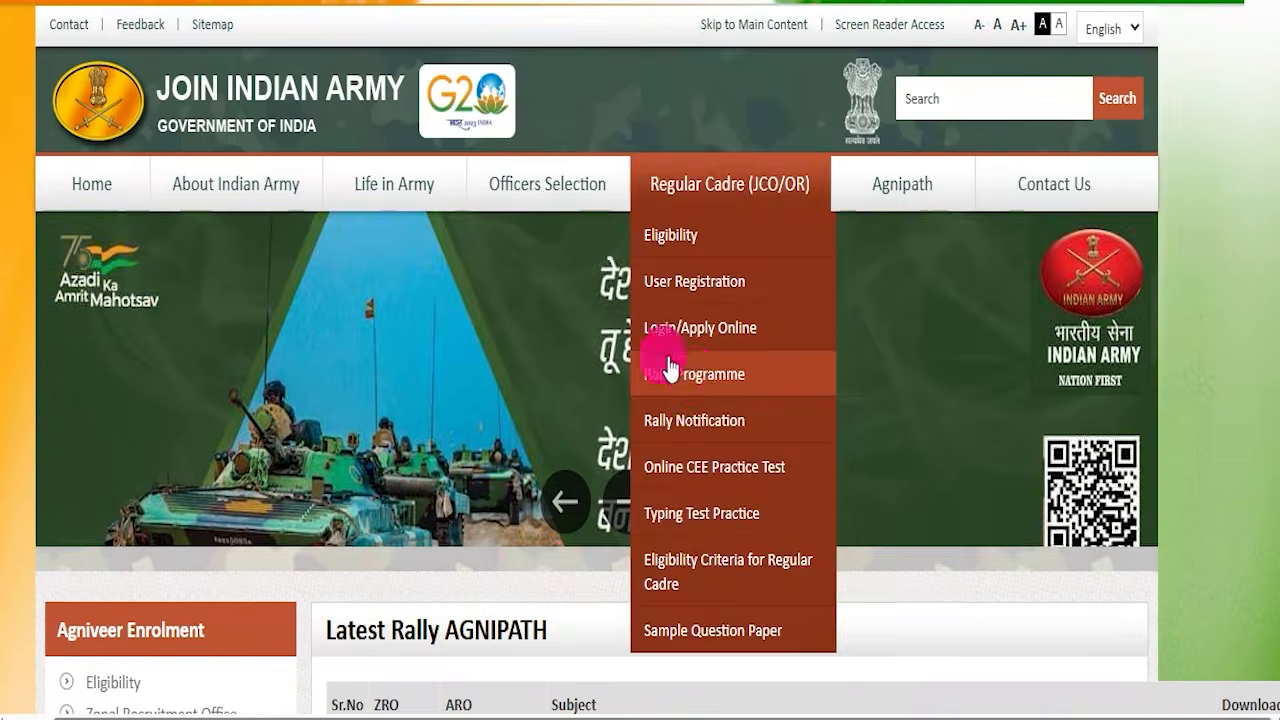
# On the Join Indian Army site, box the zone names, notification subjects and PDF downloads in the Latest Rally AGNIPATH list, then clear the marks
pyautogui.scroll(-8, 560, 329)
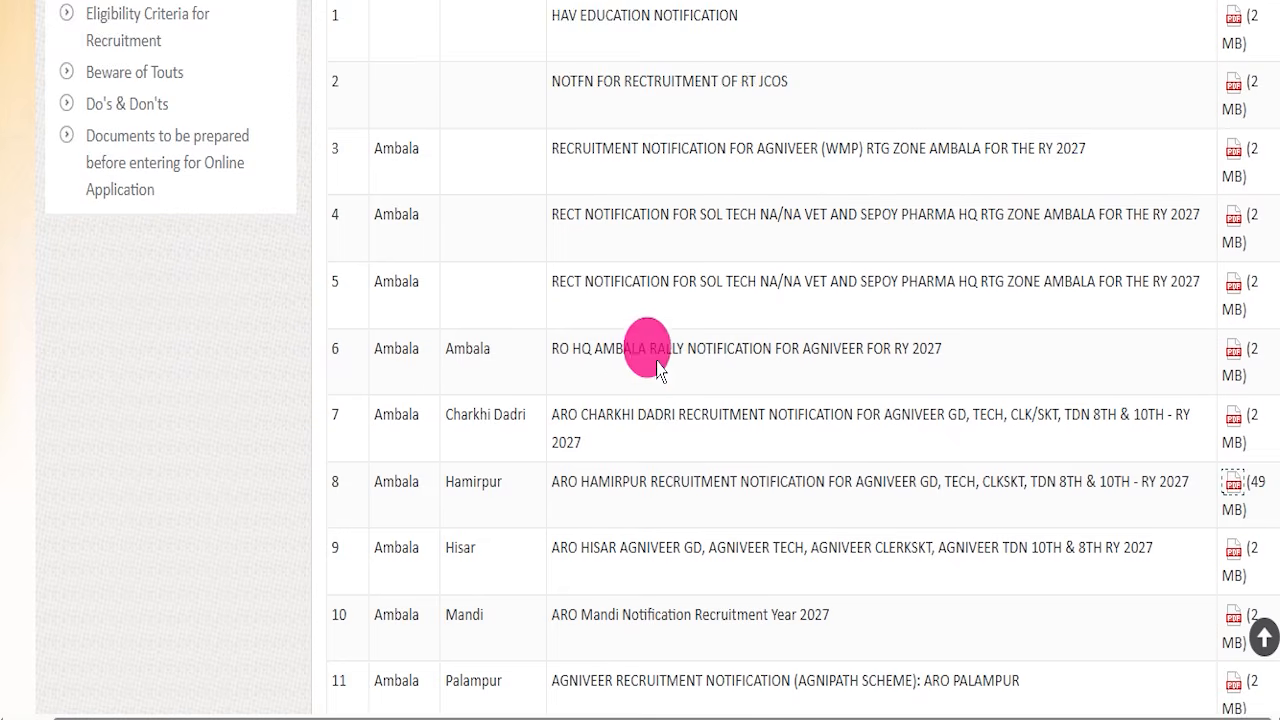
pyautogui.scroll(-1, 658, 372)
pyautogui.moveTo(366, 116); pyautogui.dragTo(422, 500)
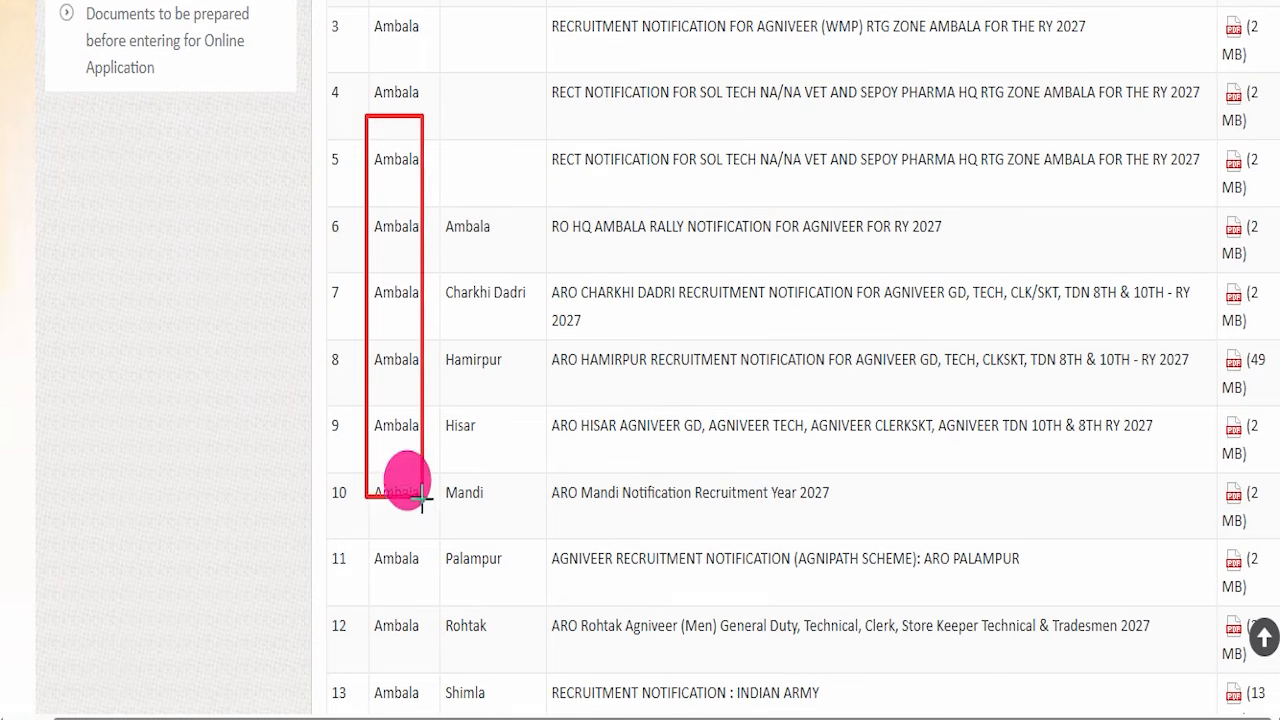
pyautogui.moveTo(544, 257)
pyautogui.mouseDown()
pyautogui.moveTo(977, 547)
pyautogui.moveTo(992, 590)
pyautogui.mouseUp()
pyautogui.moveTo(1210, 76)
pyautogui.mouseDown()
pyautogui.moveTo(1264, 270)
pyautogui.moveTo(1272, 607)
pyautogui.mouseUp()
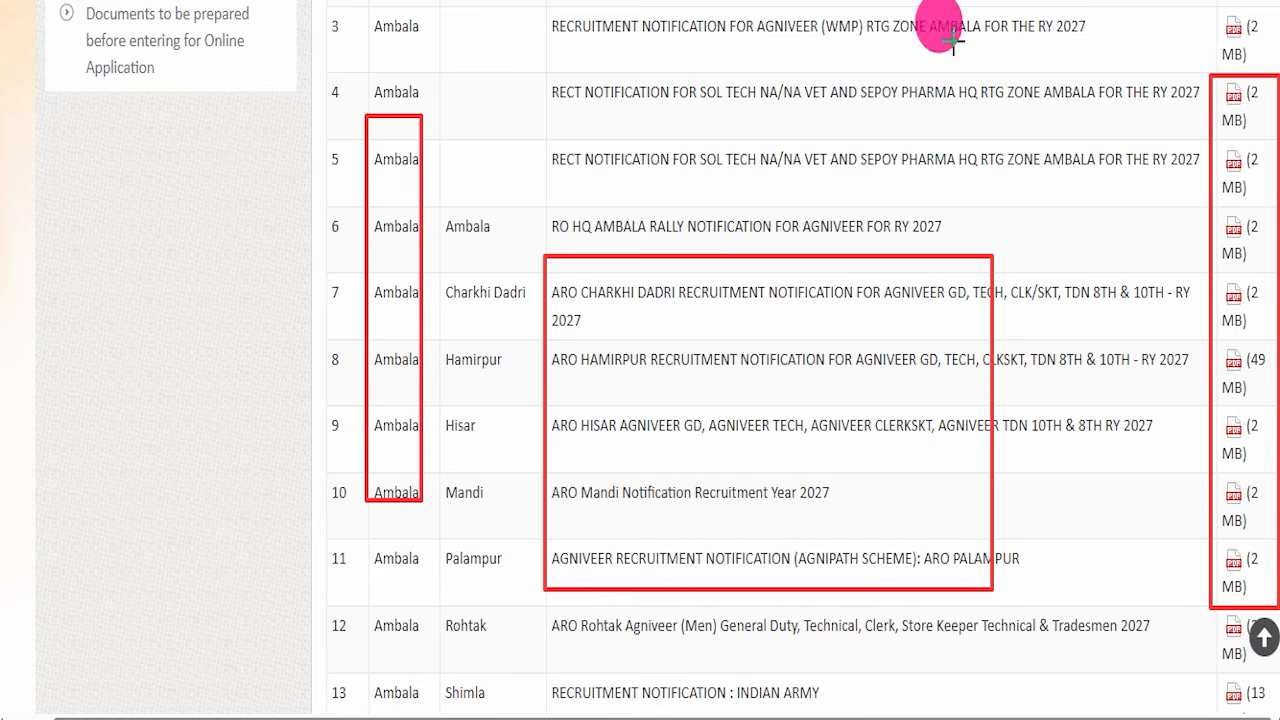
pyautogui.press('Escape')
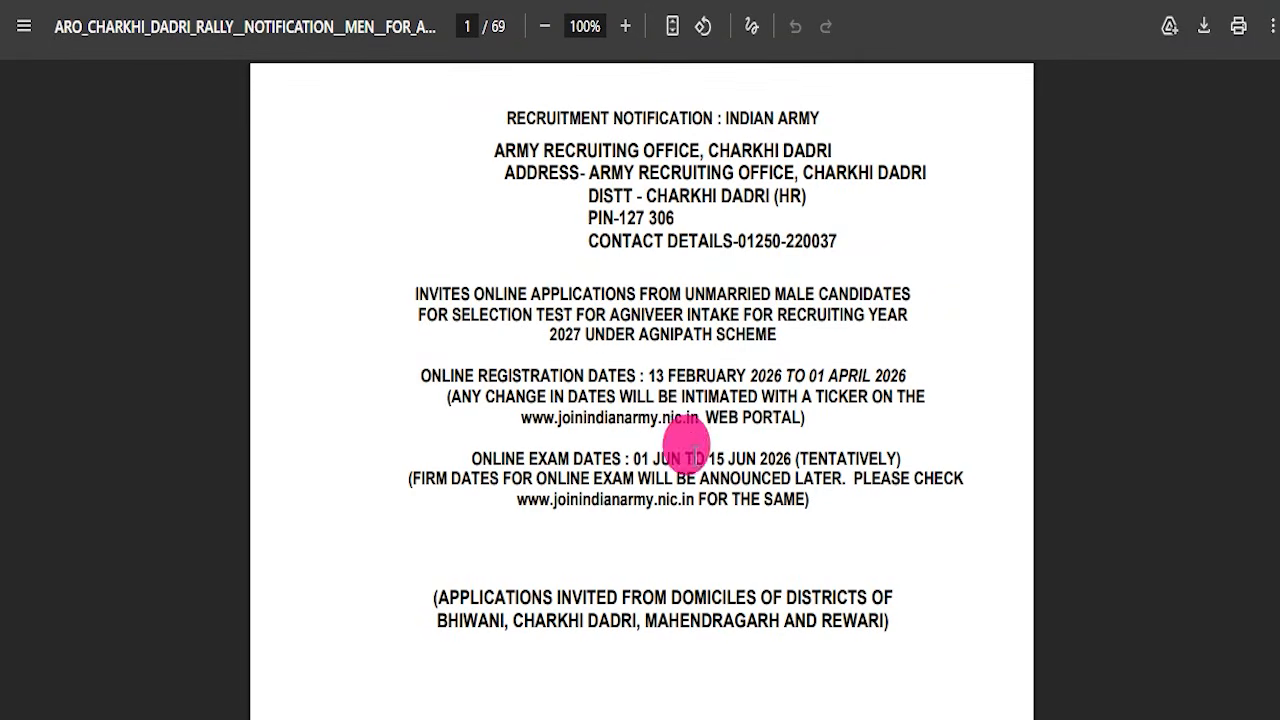
# Skim the opening pages of the Charkhi Dadri and Hamirpur Agniveer recruitment notification PDFs
pyautogui.scroll(-15, 695, 455)
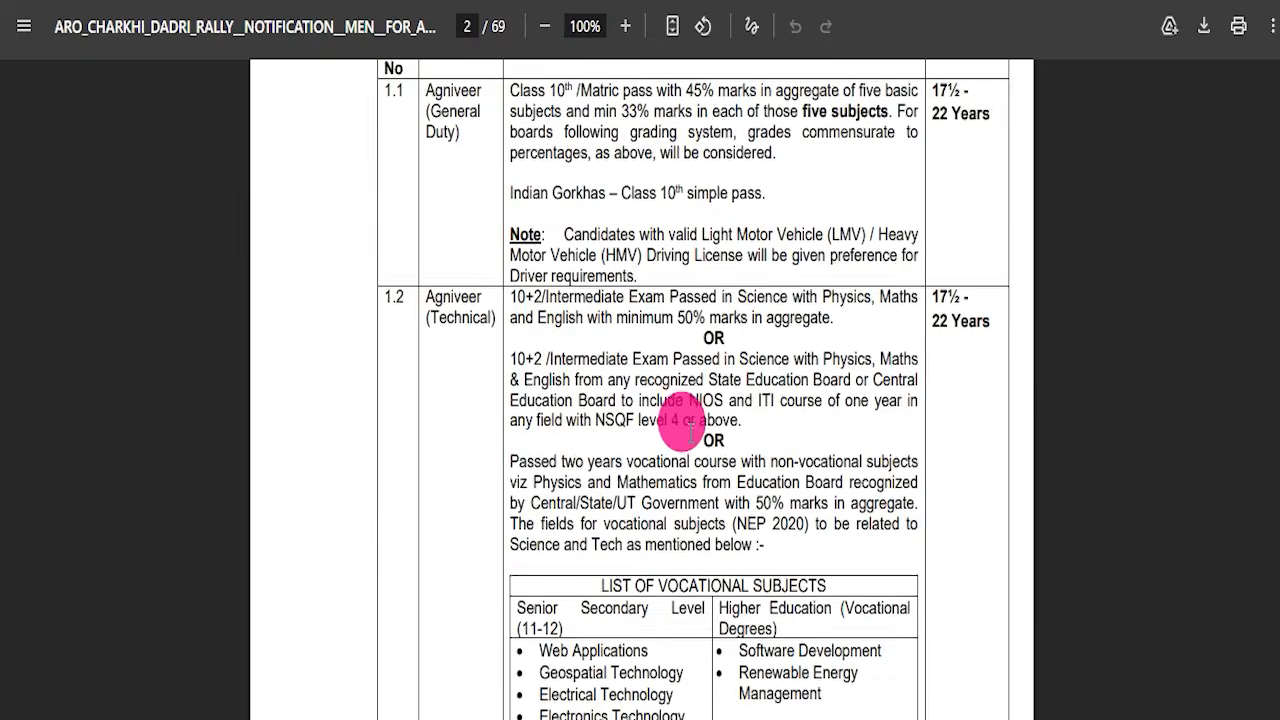
pyautogui.scroll(15, 607, 408)
pyautogui.scroll(5, 607, 408)
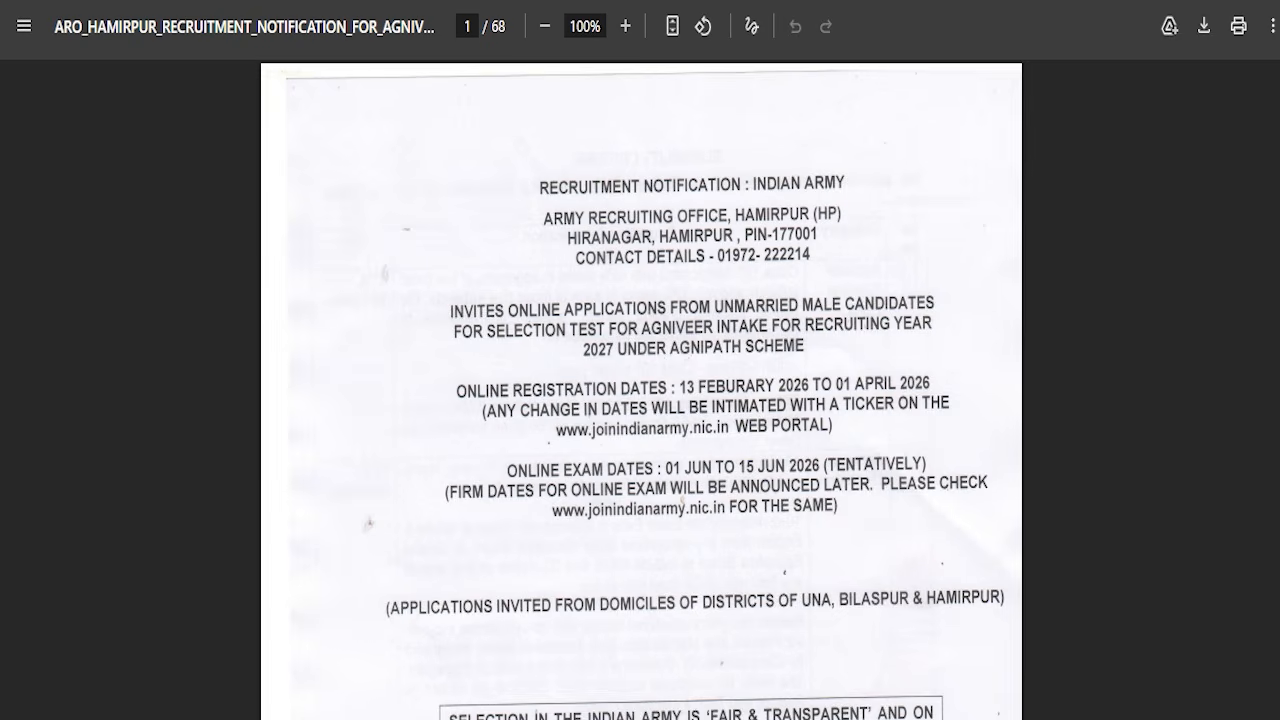
pyautogui.scroll(-6, 700, 330)
pyautogui.scroll(10, 700, 330)
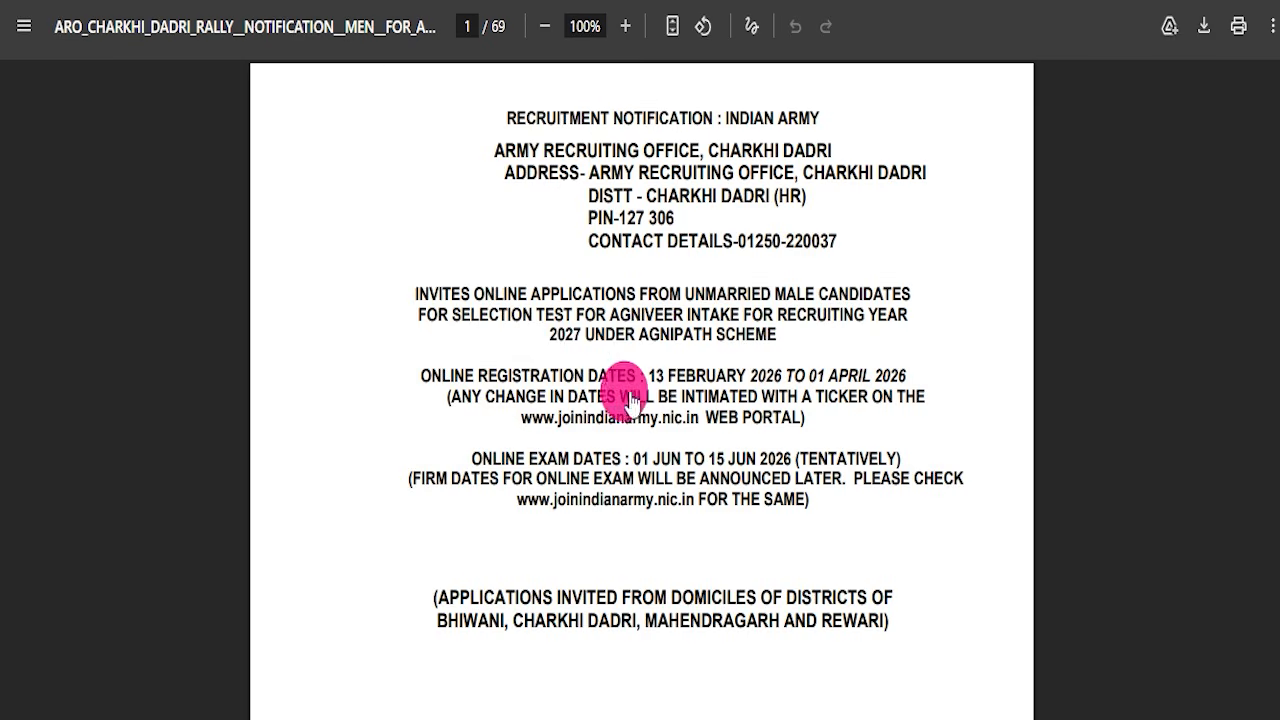
# Browse the Charkhi Dadri notification PDF from its qualification table through the weight chart and registration procedure to the Hindi medical rules
pyautogui.scroll(-15, 640, 360)
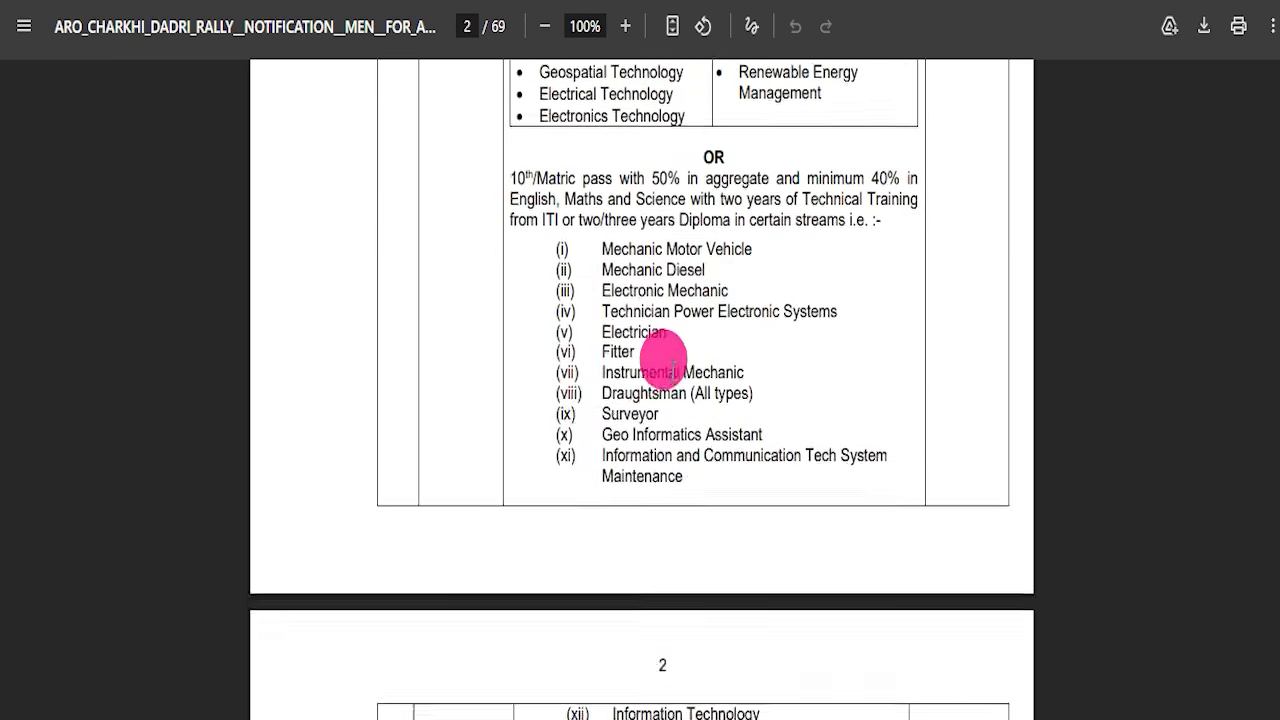
pyautogui.scroll(-20, 645, 365)
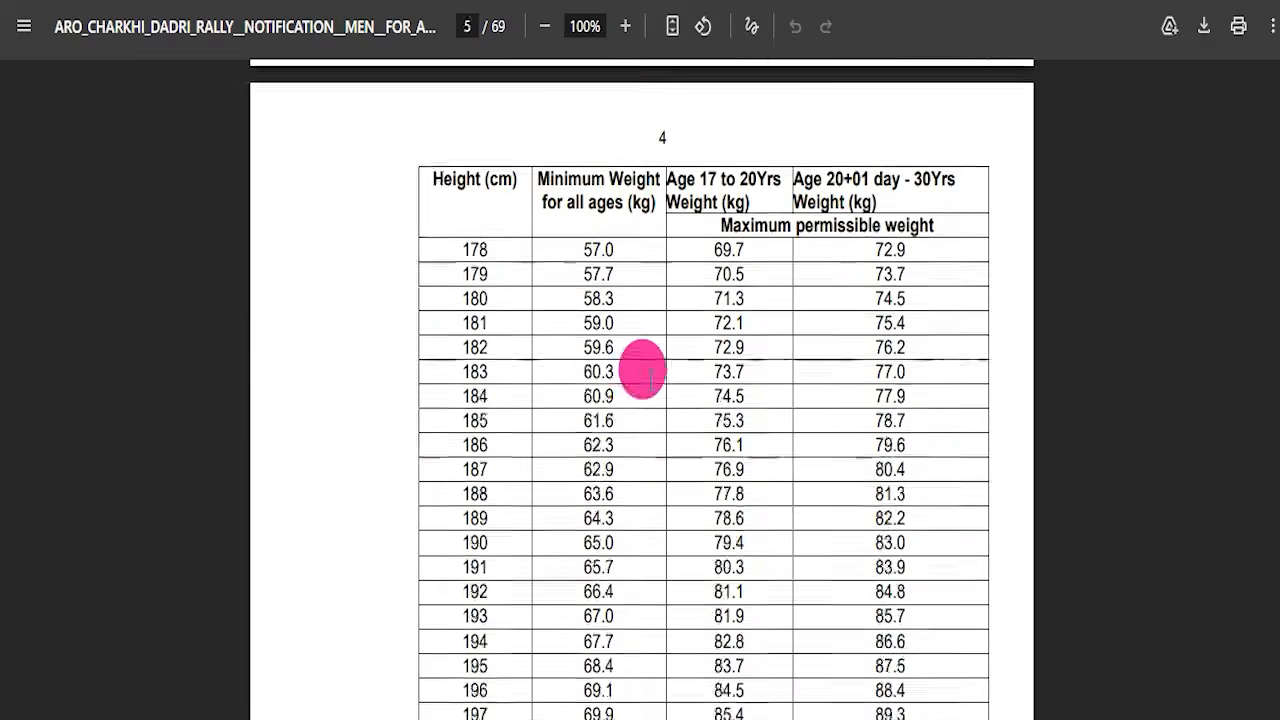
pyautogui.scroll(-20, 660, 405)
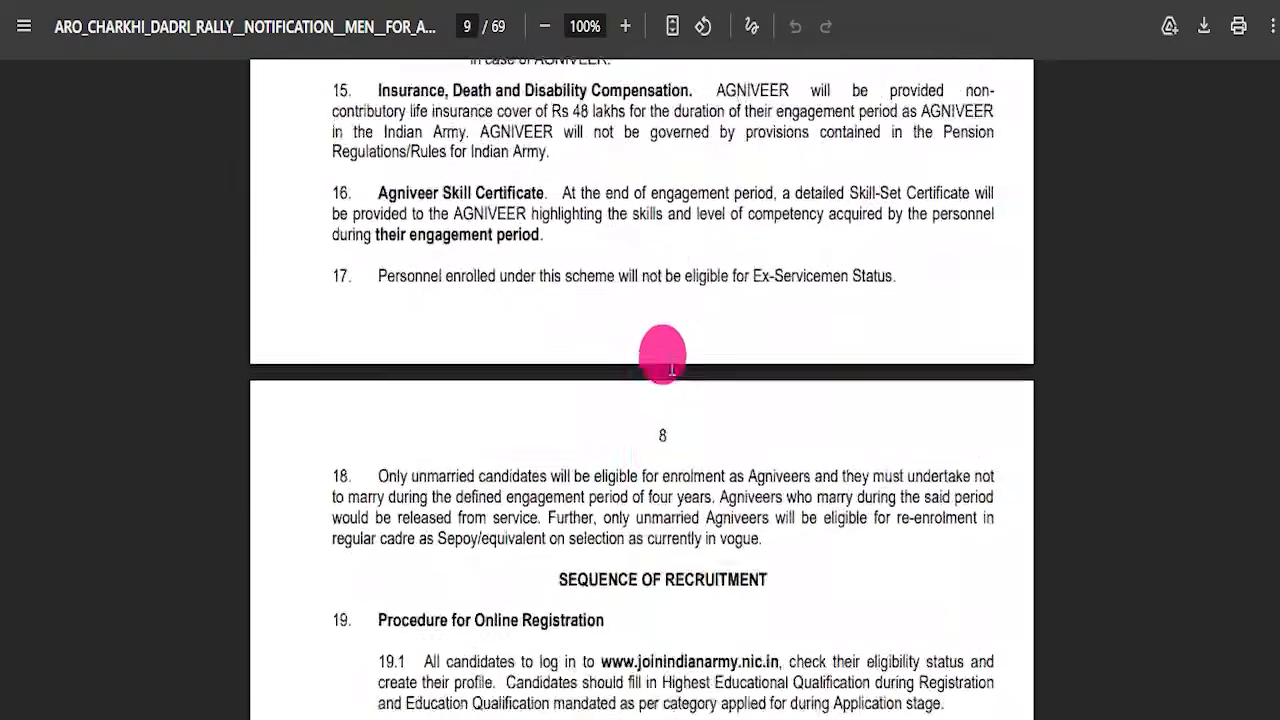
pyautogui.scroll(-10, 662, 372)
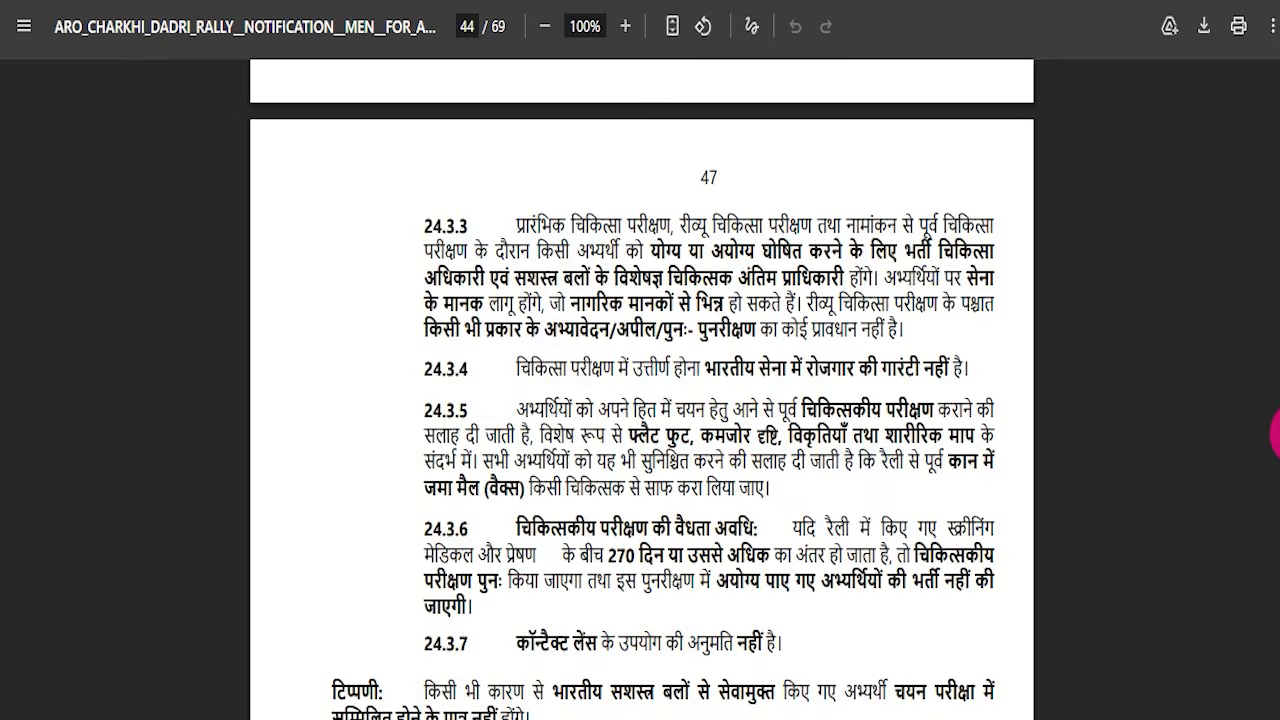
pyautogui.moveTo(1279, 128); pyautogui.dragTo(1279, 66)
# Return to the site's rally notification list and browse the Ambala and Bangalore zone entries
pyautogui.hotkey('ctrl', 'shift', 'Tab')
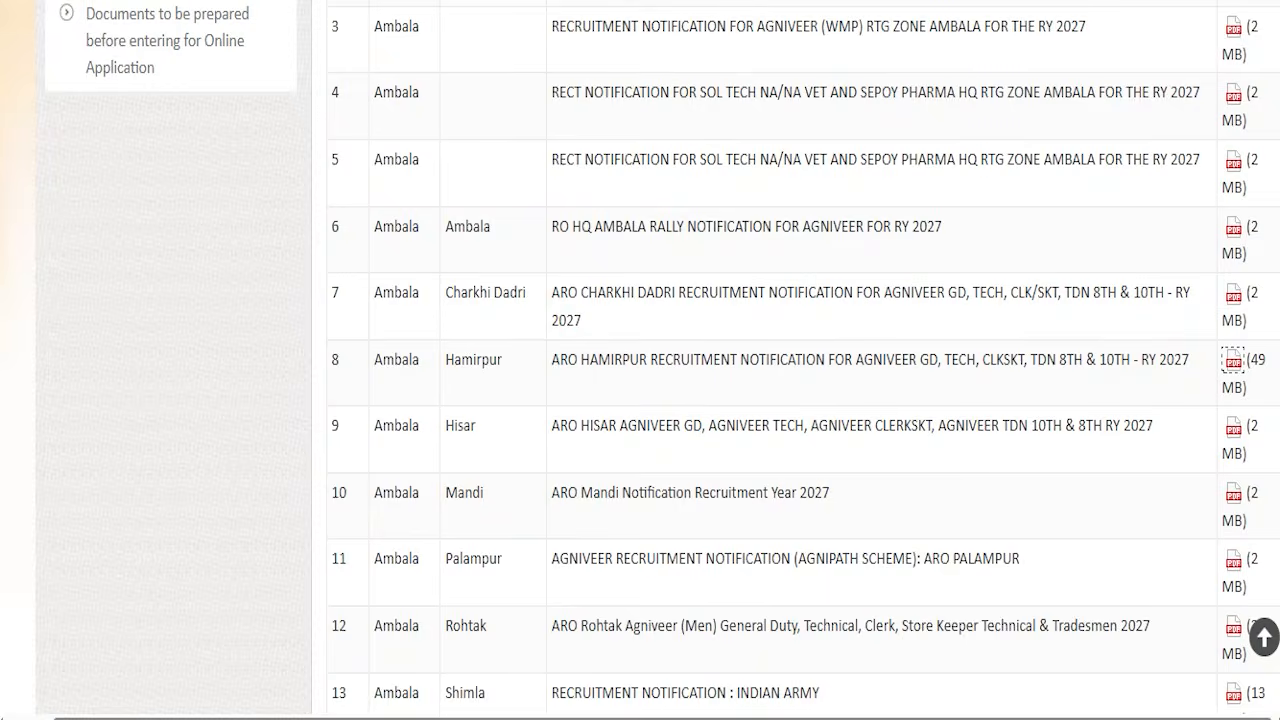
pyautogui.scroll(4, 710, 288)
pyautogui.scroll(5, 718, 352)
pyautogui.scroll(-20, 690, 340)
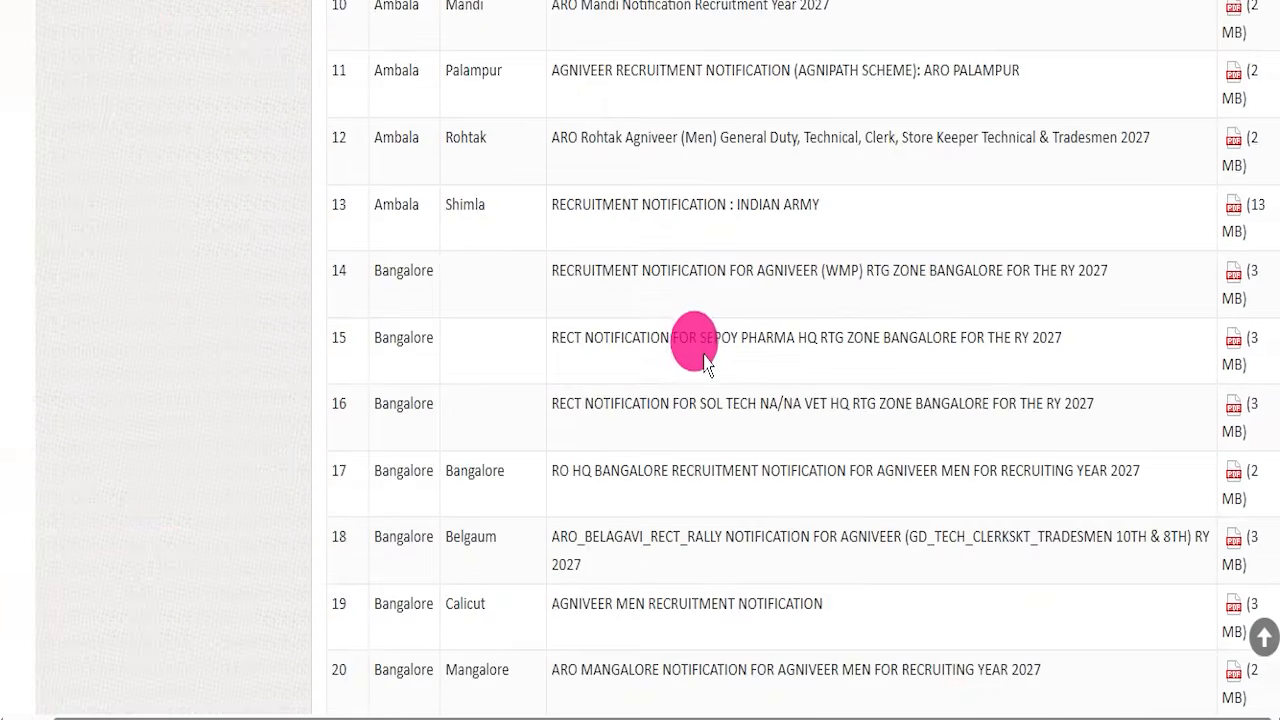
pyautogui.scroll(15, 700, 390)
pyautogui.scroll(5, 707, 410)
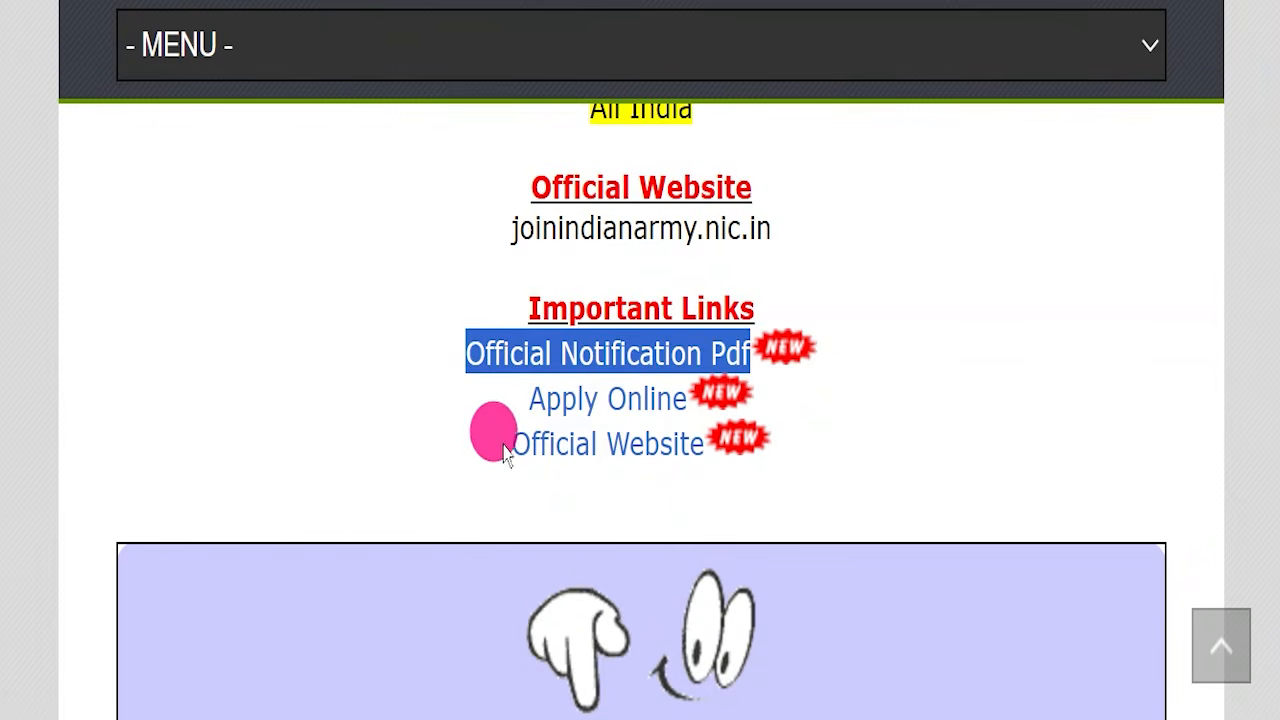
# Highlight the article's Apply Online link and outline the Already Registered section on the Join Indian Army login page
pyautogui.moveTo(475, 397); pyautogui.dragTo(686, 399)
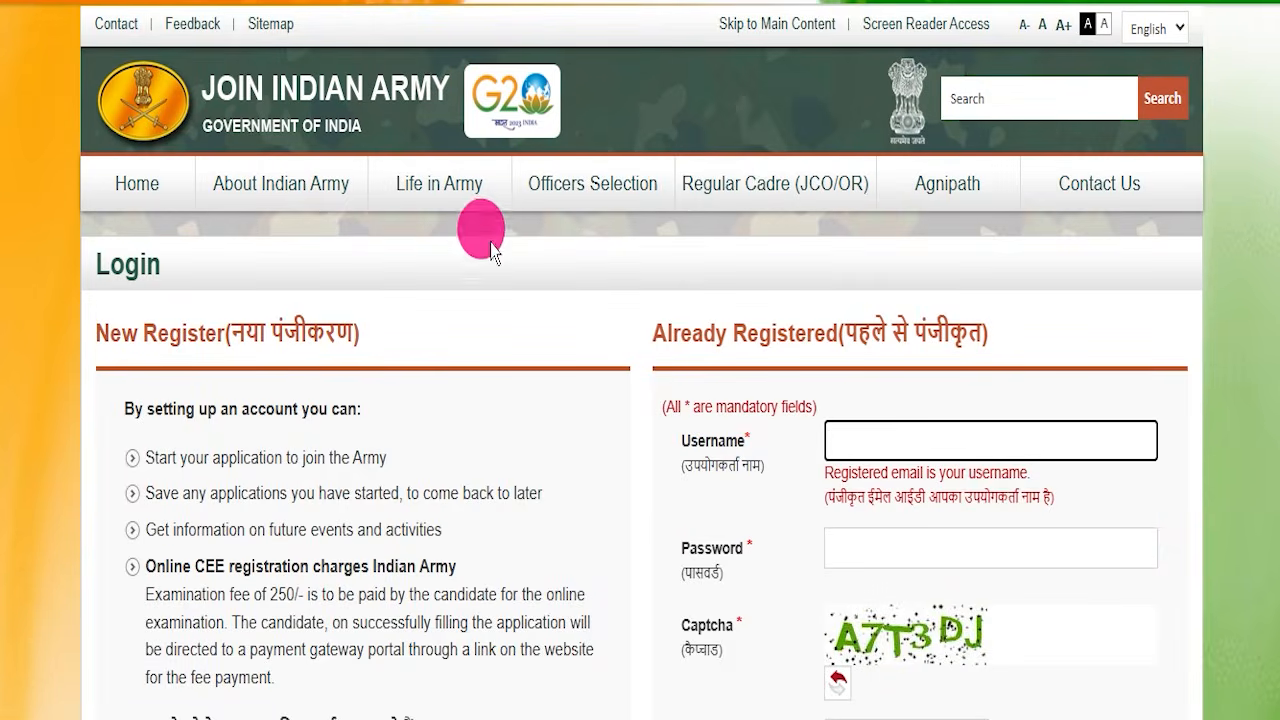
pyautogui.scroll(-1, 607, 350)
pyautogui.scroll(5, 640, 357)
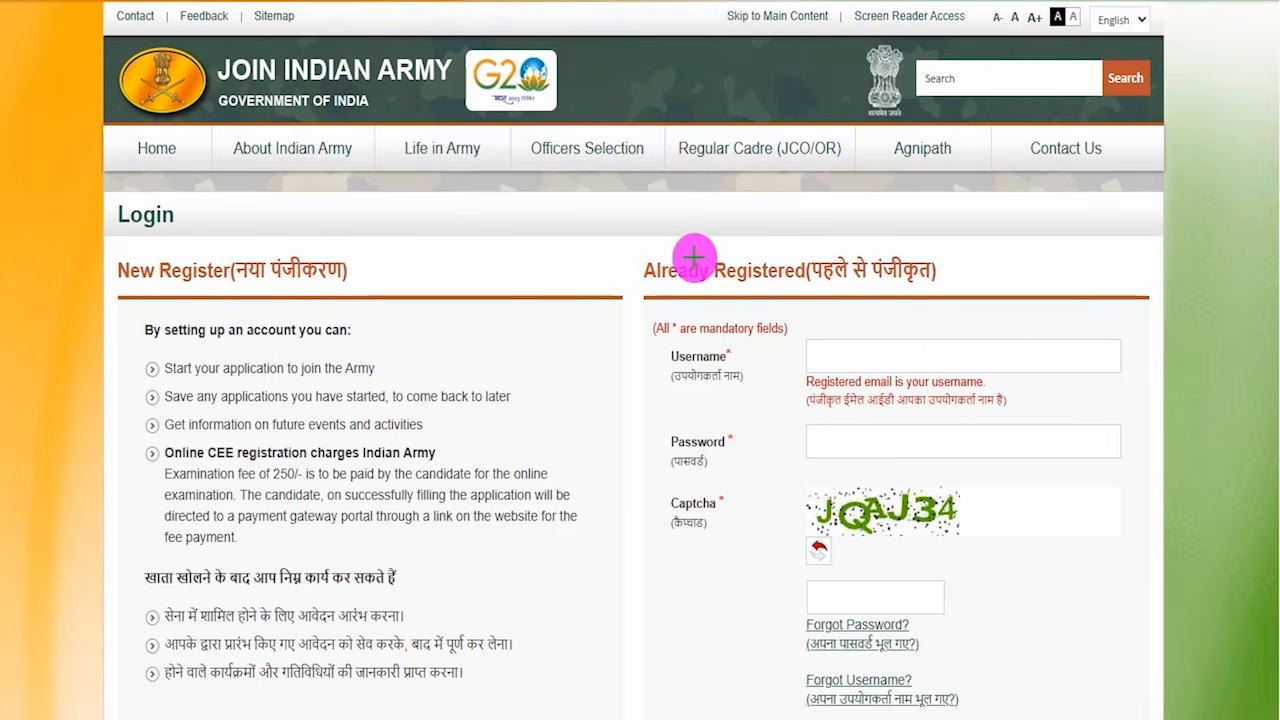
pyautogui.moveTo(632, 234)
pyautogui.mouseDown()
pyautogui.moveTo(823, 263)
pyautogui.moveTo(1125, 336)
pyautogui.moveTo(1154, 397)
pyautogui.moveTo(1143, 677)
pyautogui.moveTo(1162, 710)
pyautogui.mouseUp()
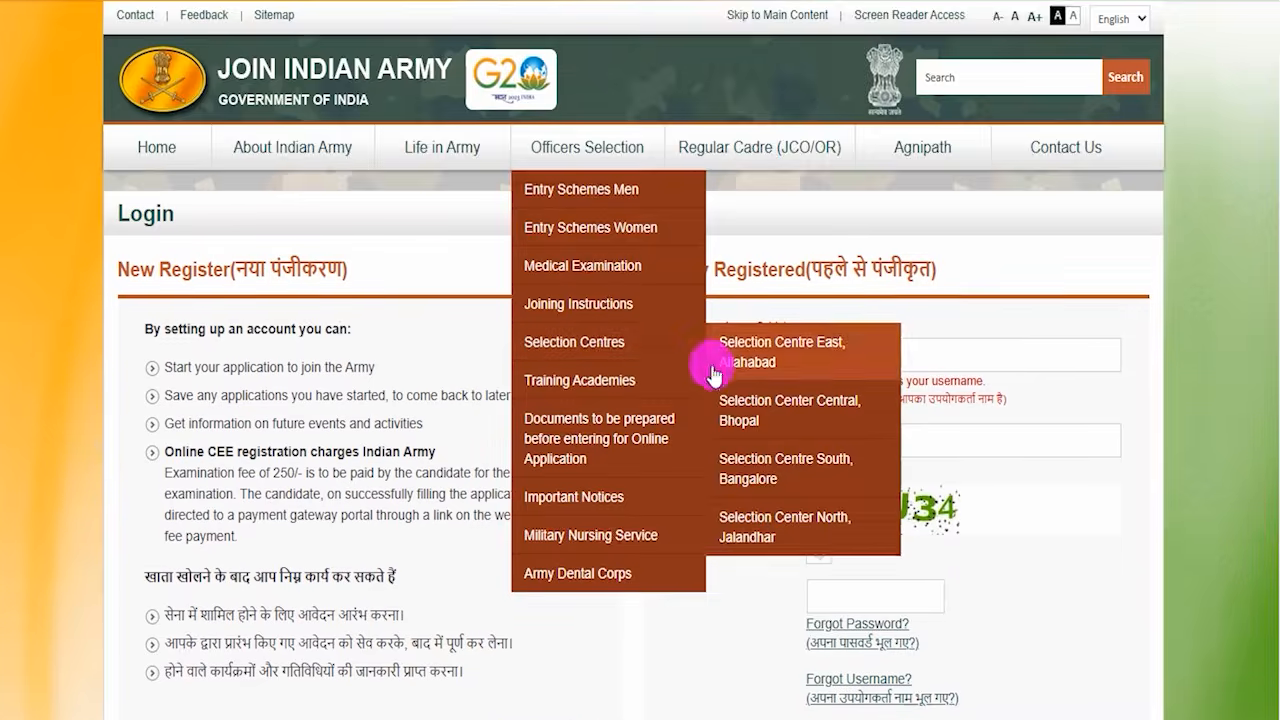
# Point out the username, password and captcha fields of the login form and examine it down to Login to confirm
pyautogui.scroll(-2, 903, 323)
pyautogui.moveTo(862, 158); pyautogui.dragTo(881, 125)
pyautogui.moveTo(891, 244); pyautogui.dragTo(916, 197)
pyautogui.moveTo(894, 328); pyautogui.dragTo(980, 322)
pyautogui.moveTo(922, 392); pyautogui.dragTo(955, 346)
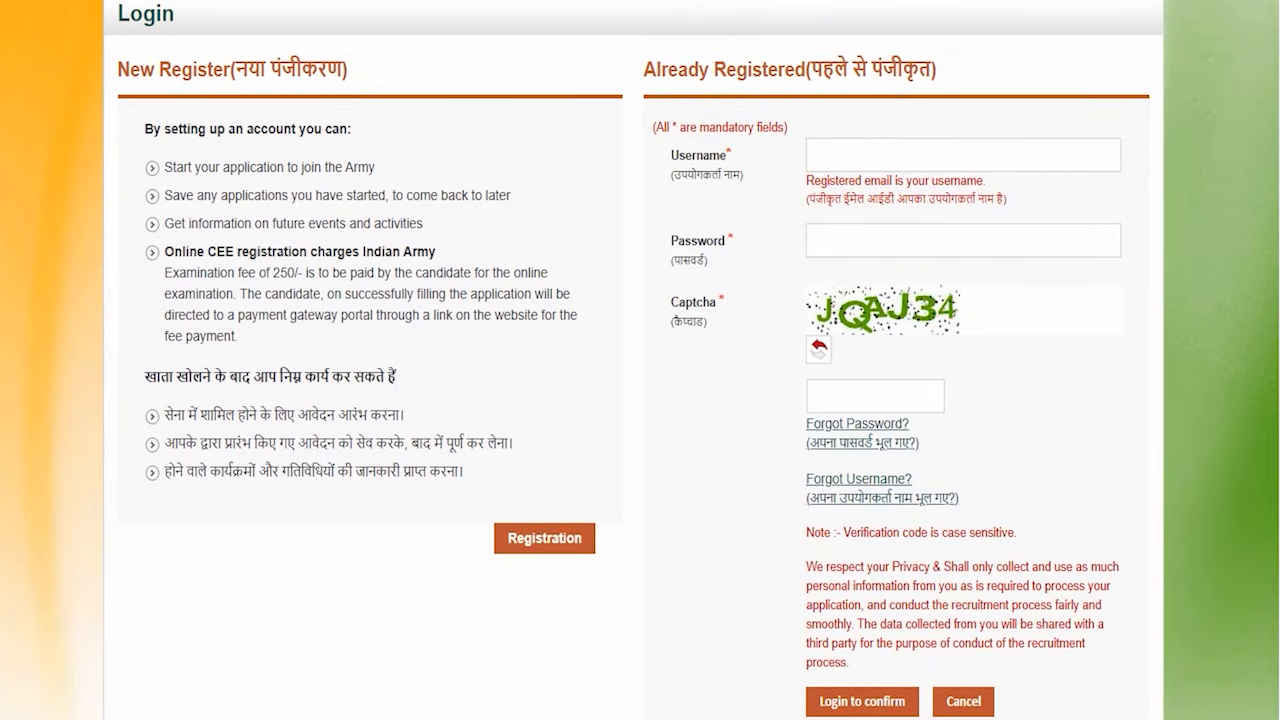
pyautogui.scroll(-2, 726, 429)
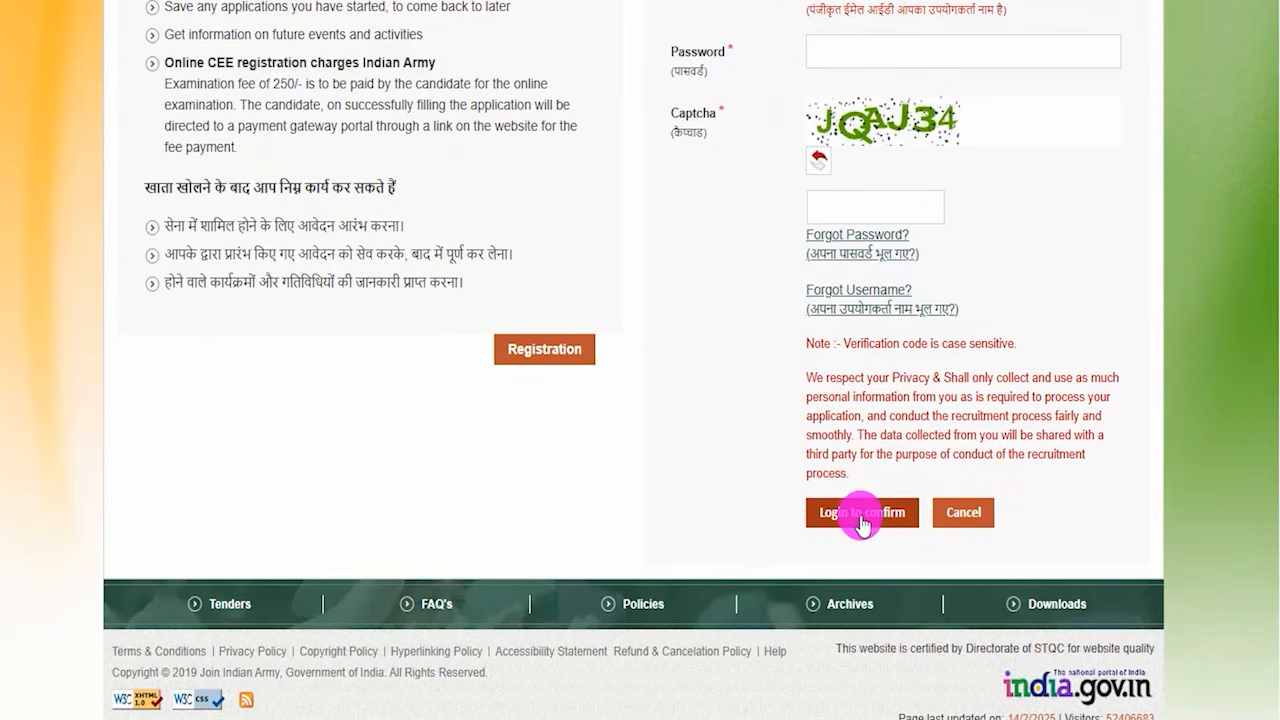
pyautogui.scroll(2, 862, 522)
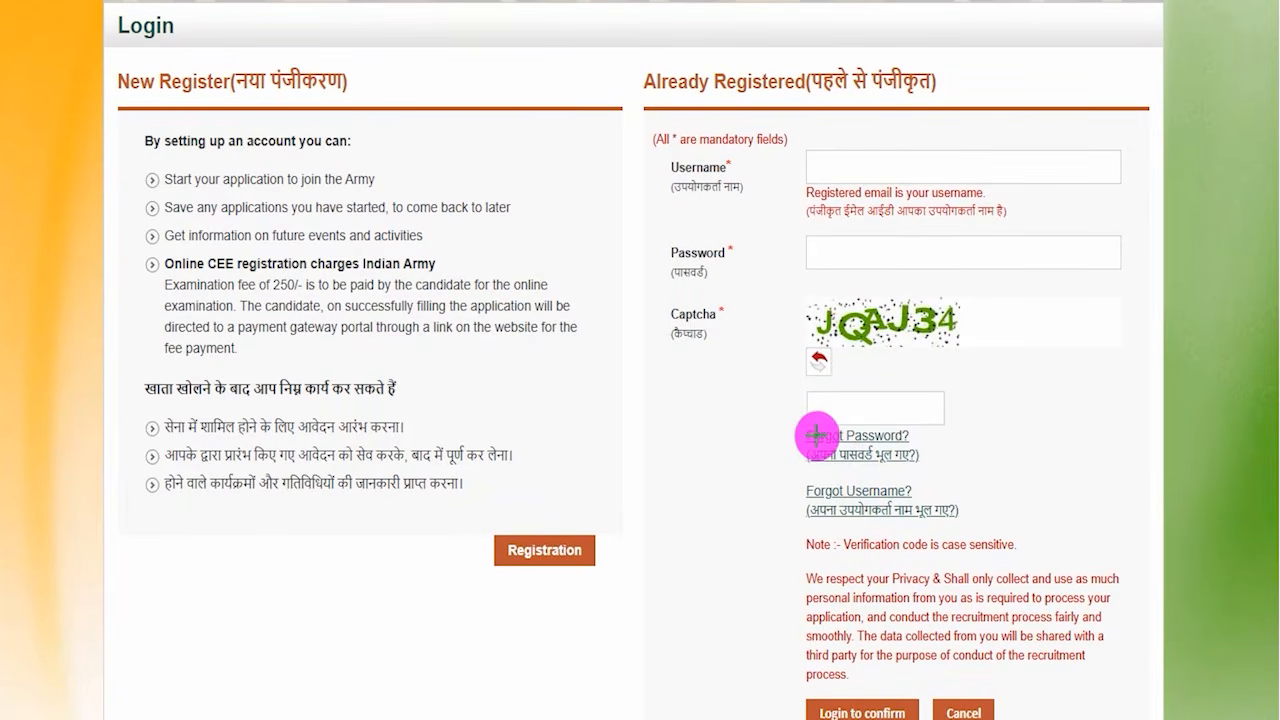
# Outline the Forgot Password and Forgot Username links in turn and look over the login form down to its Cancel option
pyautogui.moveTo(775, 419); pyautogui.dragTo(944, 468)
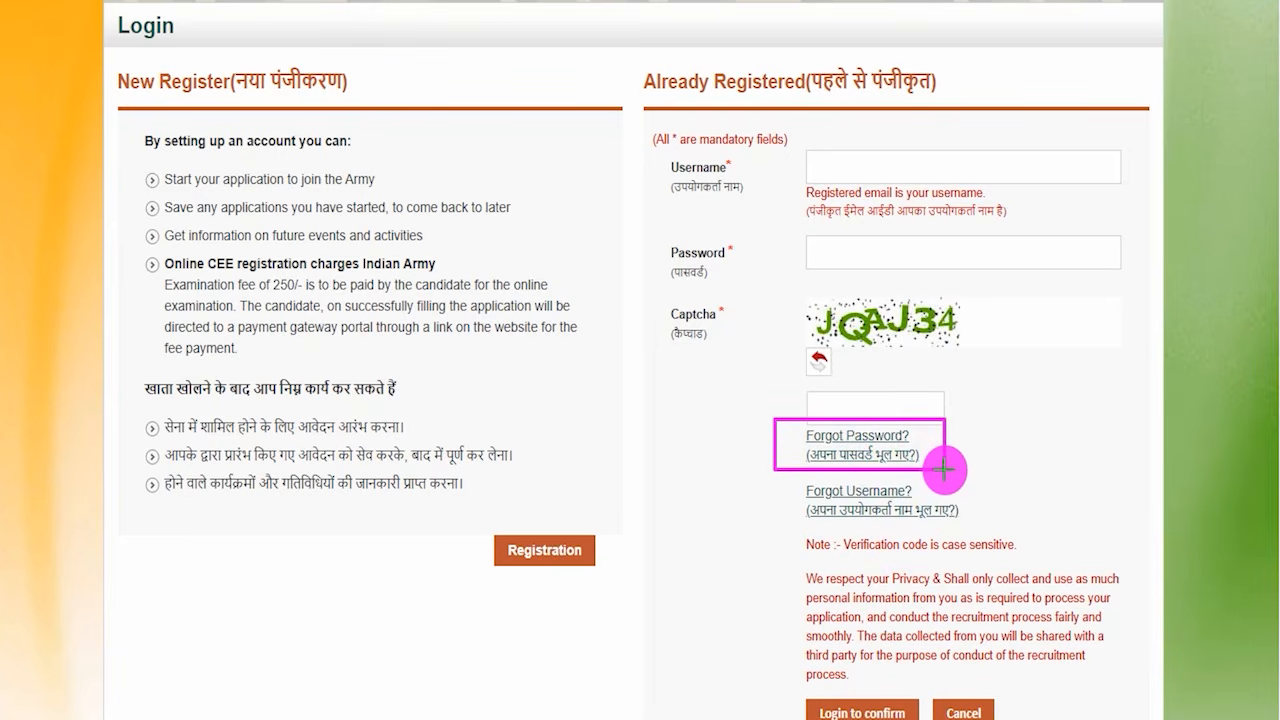
pyautogui.press('Escape')
pyautogui.moveTo(783, 475); pyautogui.dragTo(976, 526)
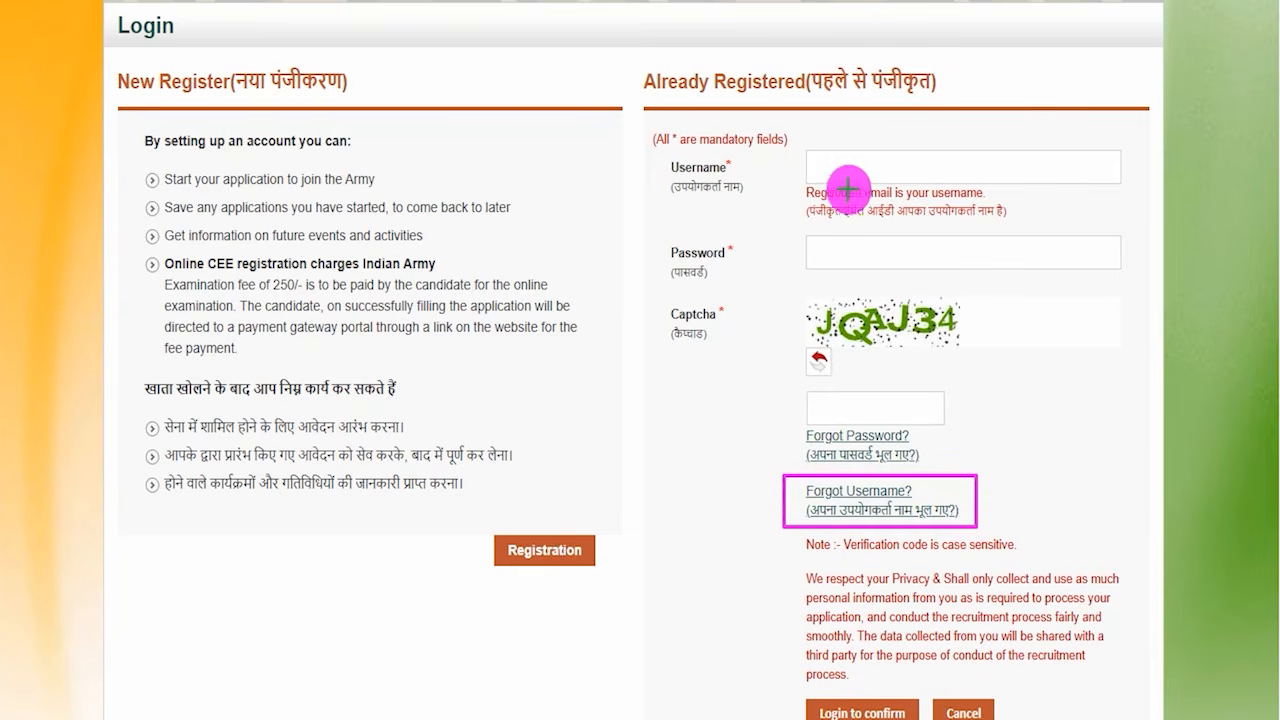
pyautogui.press('Escape')
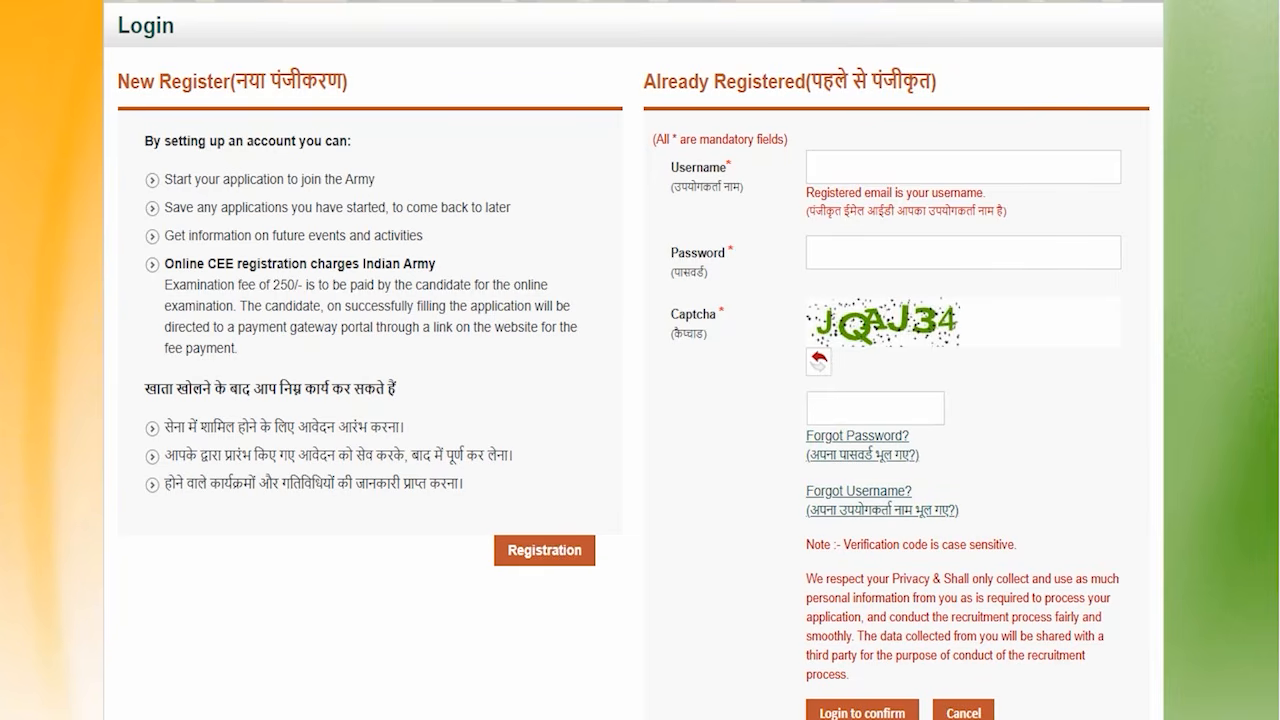
pyautogui.scroll(-2, 966, 663)
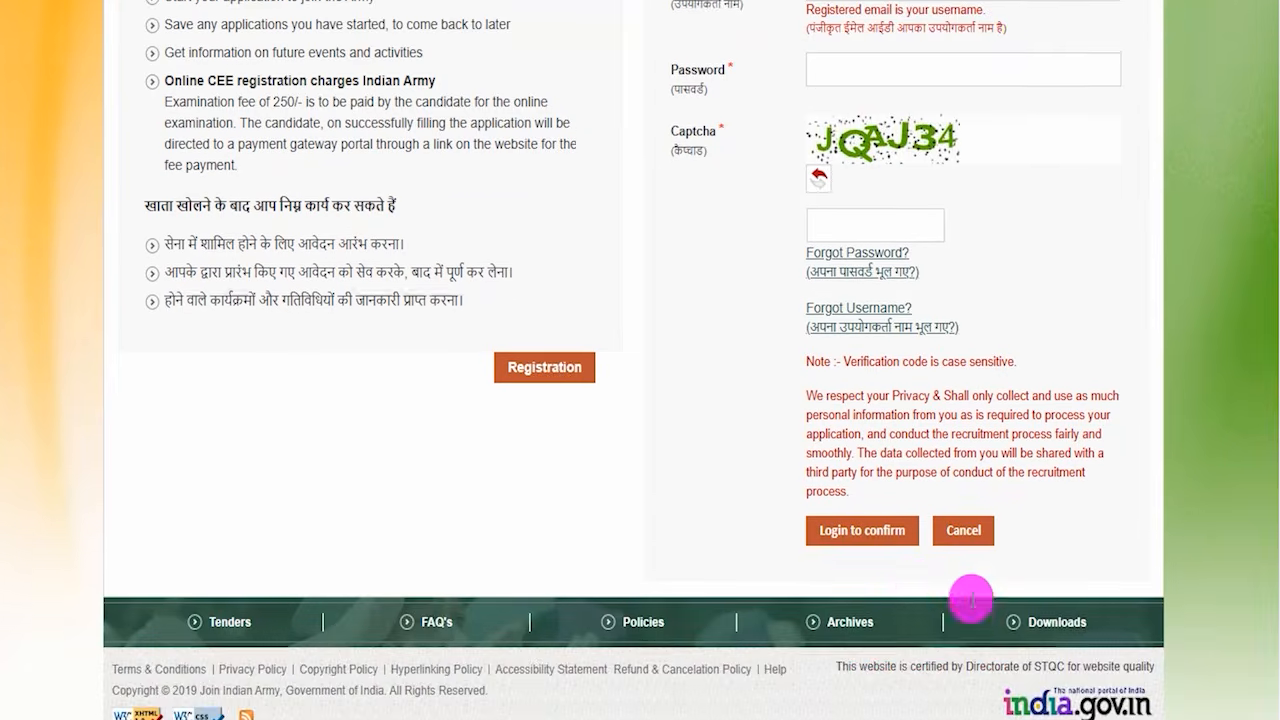
pyautogui.scroll(3, 921, 576)
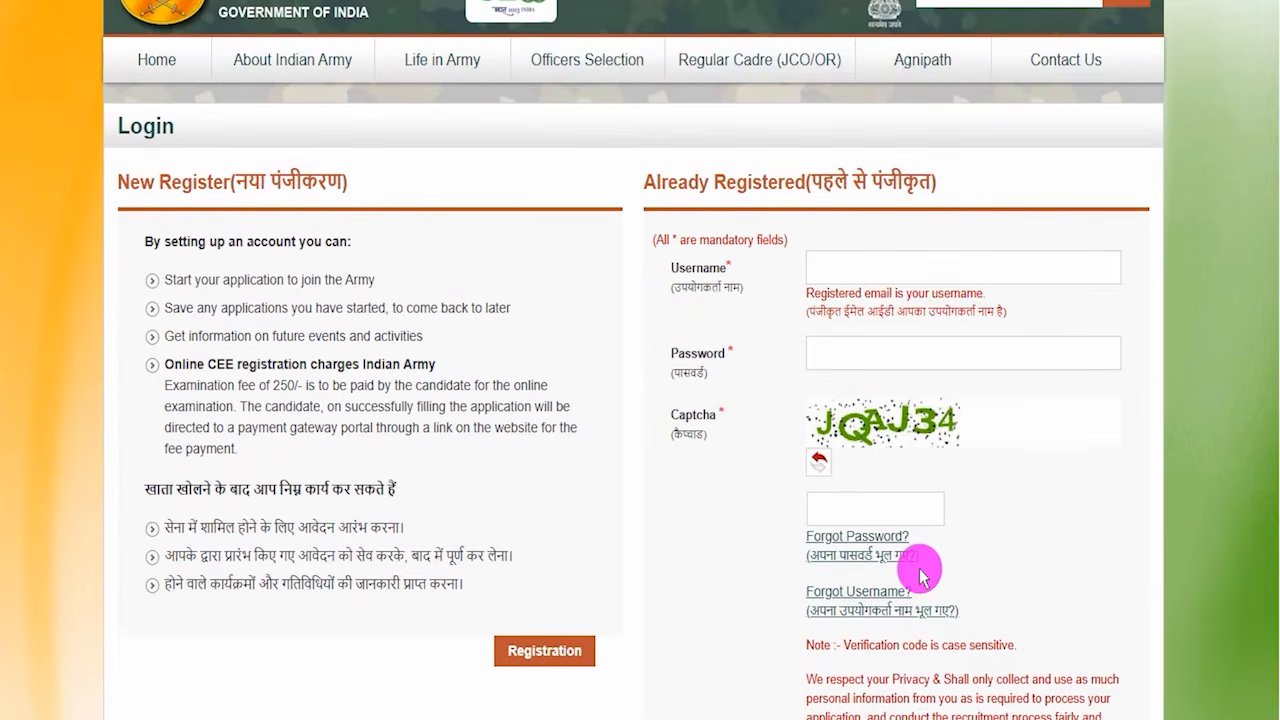
pyautogui.scroll(1, 920, 573)
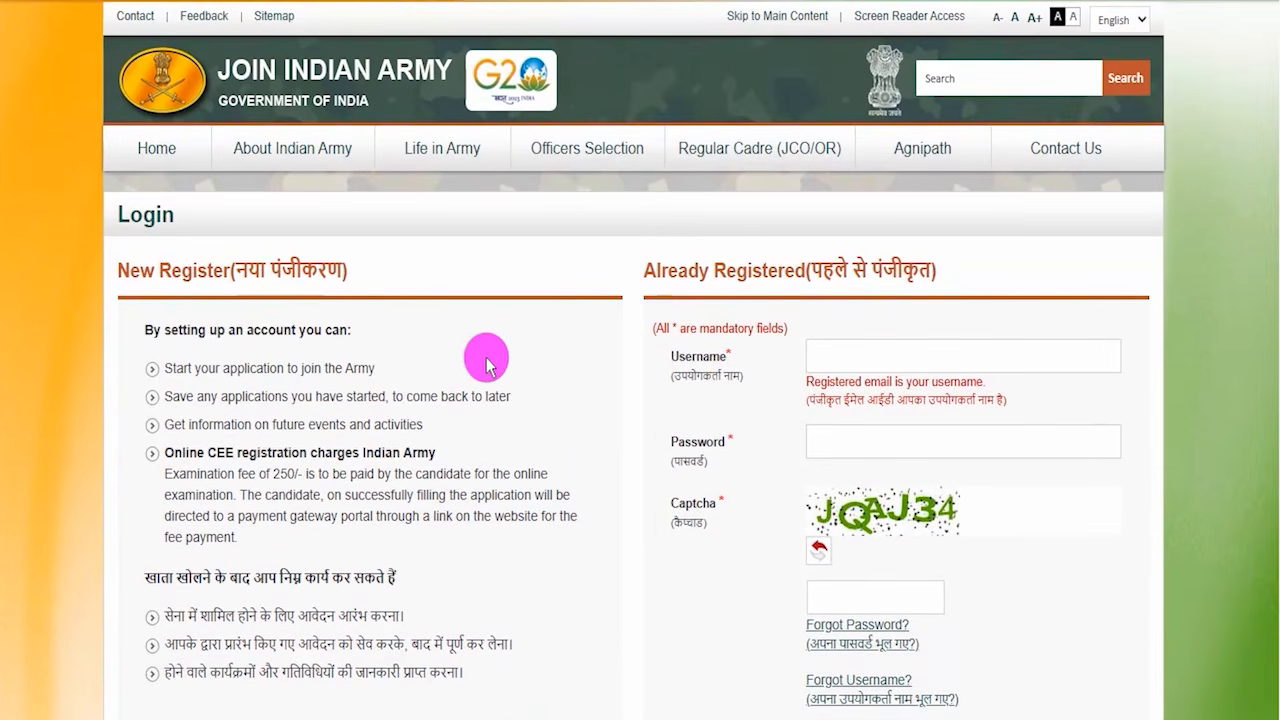
# Outline the New Register section and its Registration option, and open the checklist of items needed for registration
pyautogui.scroll(-3, 591, 417)
pyautogui.scroll(1, 589, 409)
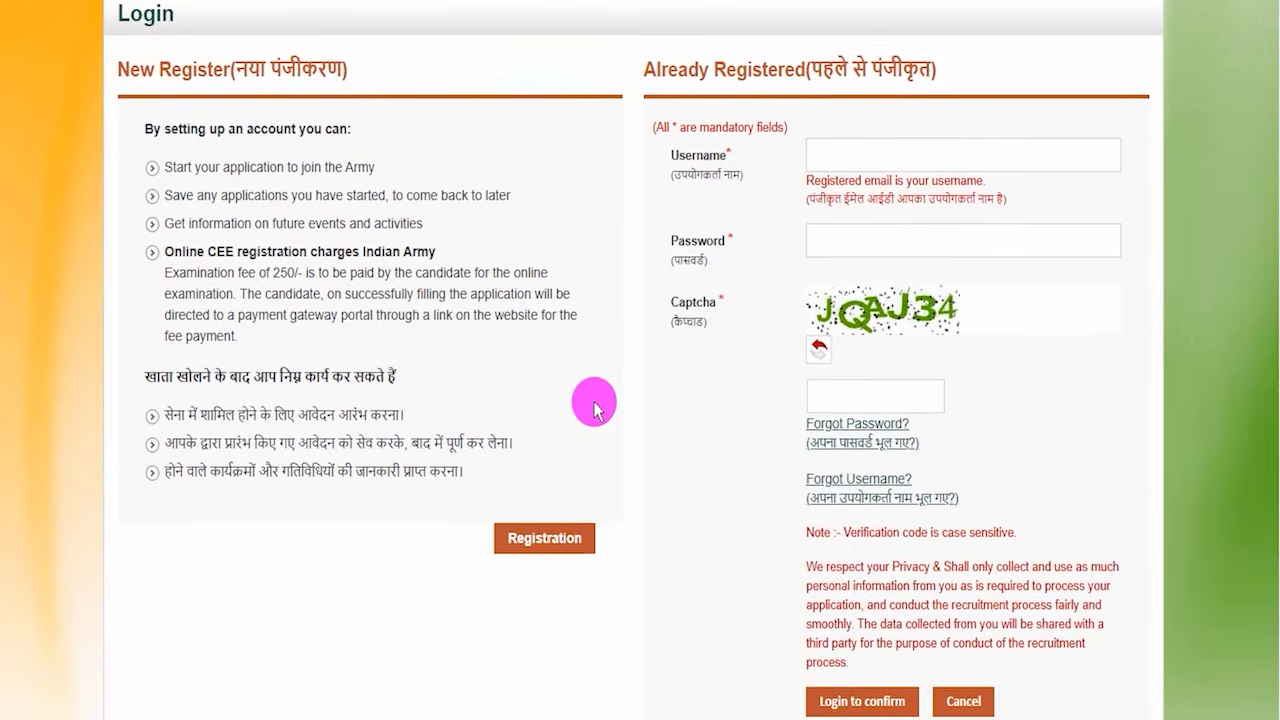
pyautogui.scroll(2, 594, 410)
pyautogui.scroll(-1, 591, 400)
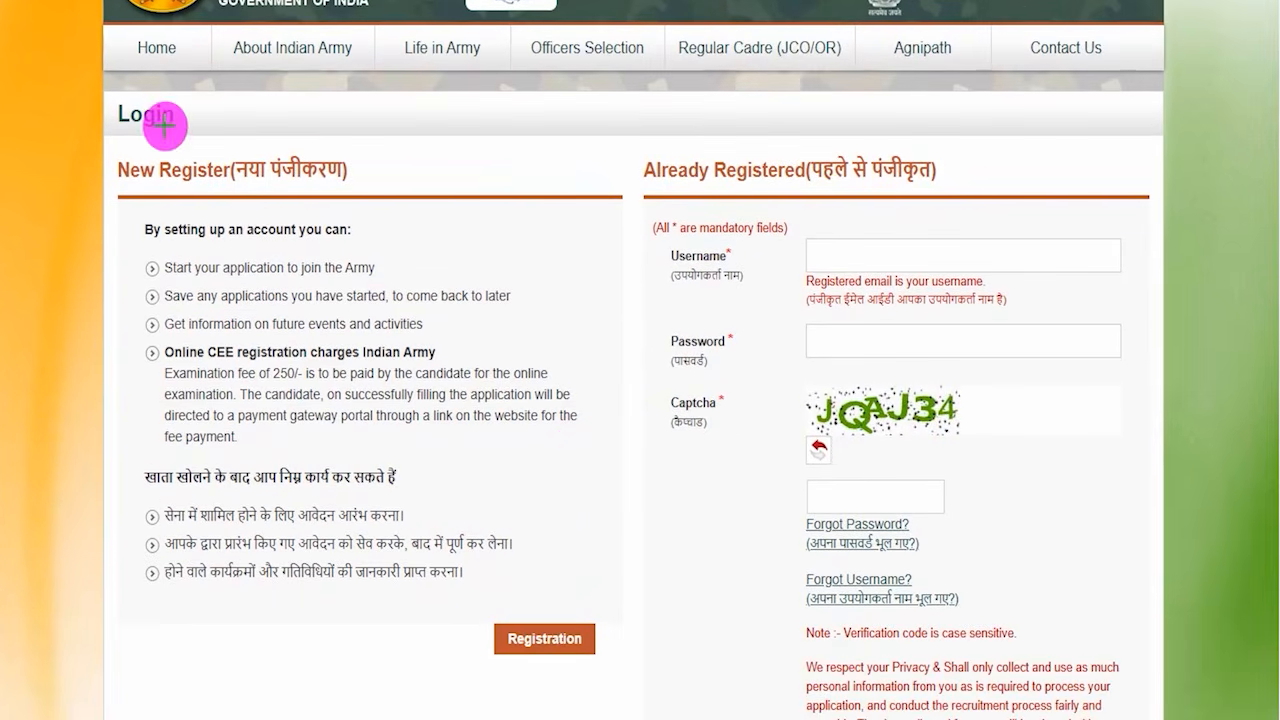
pyautogui.moveTo(100, 140)
pyautogui.mouseDown()
pyautogui.moveTo(667, 228)
pyautogui.moveTo(626, 292)
pyautogui.moveTo(647, 705)
pyautogui.mouseUp()
pyautogui.moveTo(440, 605)
pyautogui.mouseDown()
pyautogui.moveTo(563, 637)
pyautogui.moveTo(628, 677)
pyautogui.mouseUp()
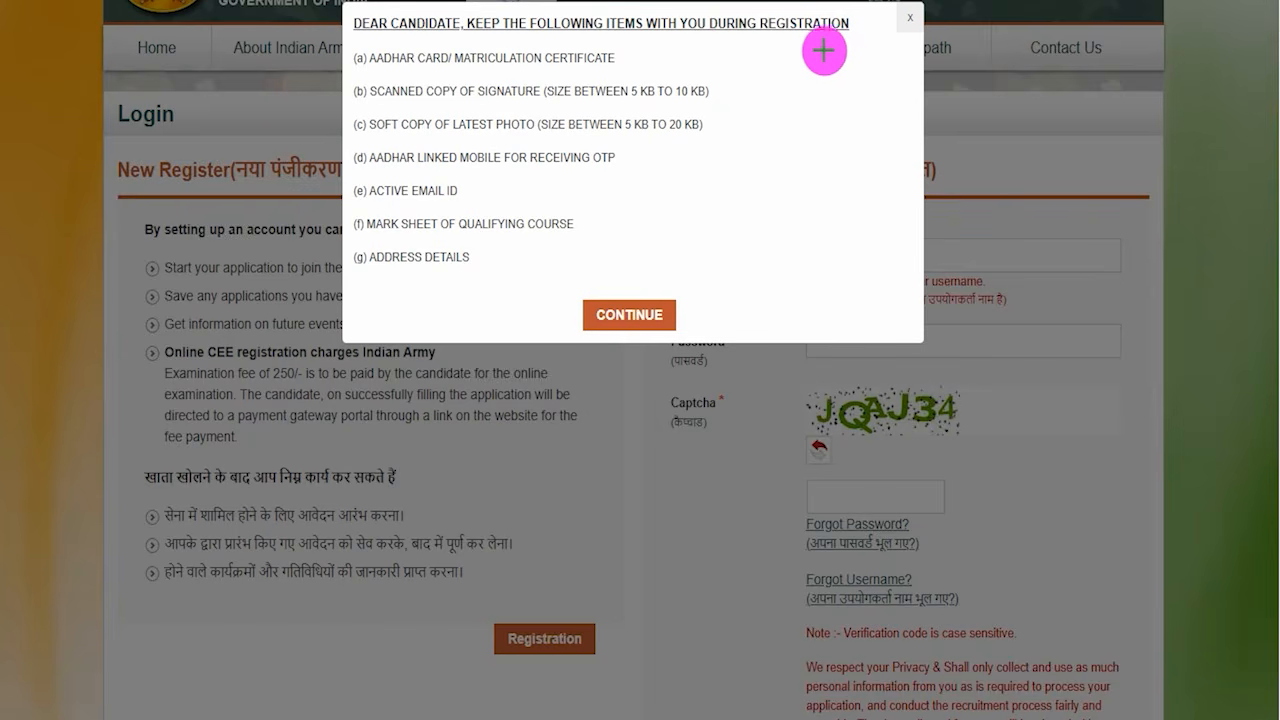
# Mark the checklist heading and the Aadhaar or matriculation certificate, scanned signature and latest photo items
pyautogui.moveTo(790, 47)
pyautogui.mouseDown()
pyautogui.moveTo(803, 57)
pyautogui.moveTo(821, 22)
pyautogui.mouseUp()
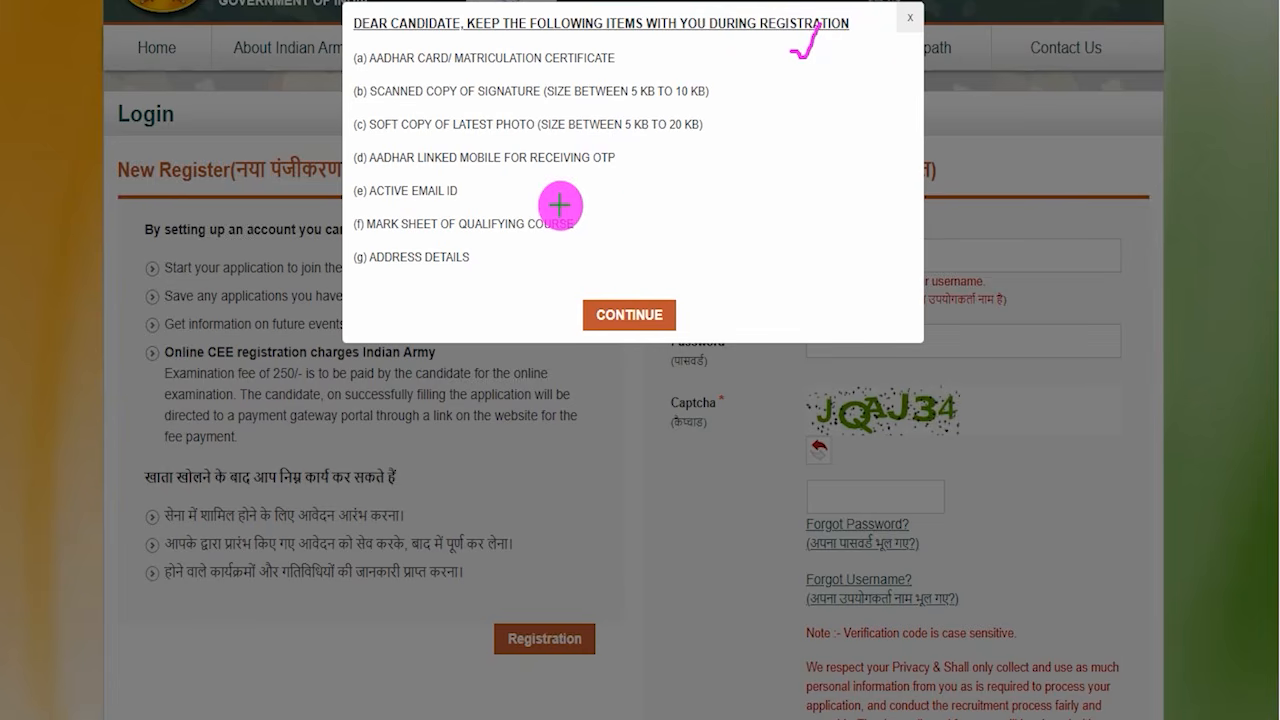
pyautogui.moveTo(370, 70); pyautogui.dragTo(414, 70)
pyautogui.moveTo(632, 55); pyautogui.dragTo(653, 39)
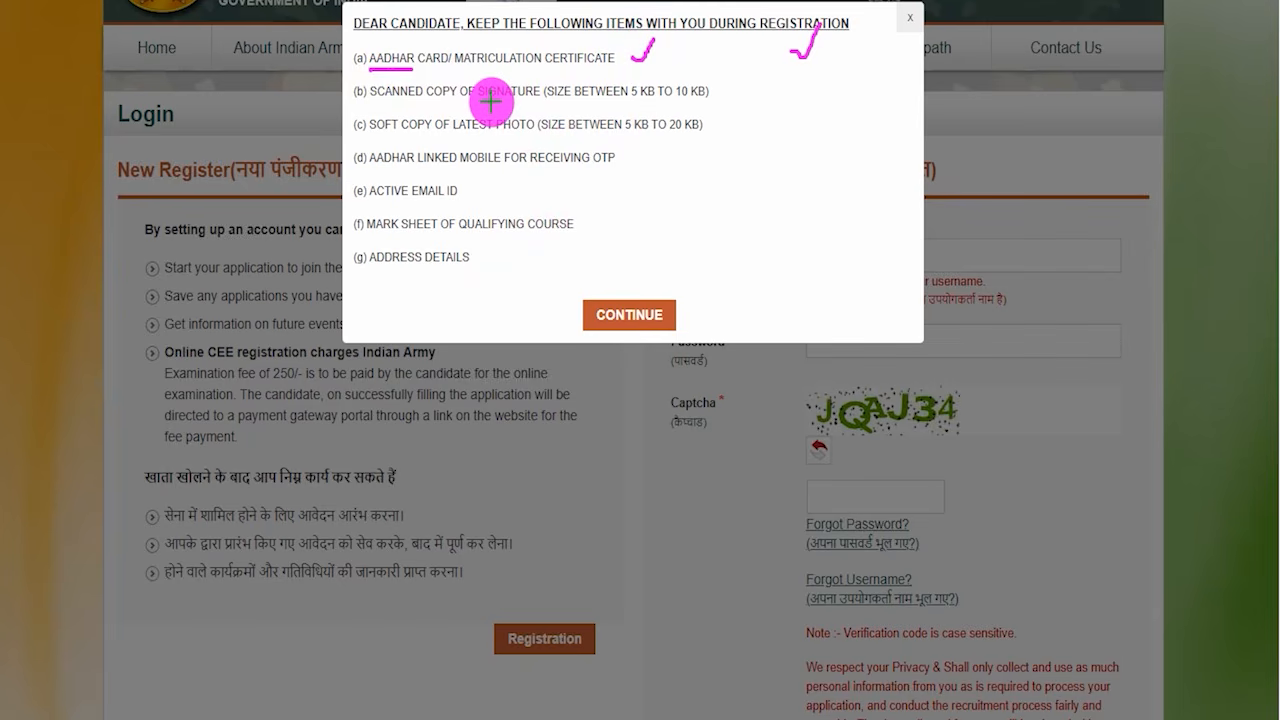
pyautogui.moveTo(461, 100); pyautogui.dragTo(507, 99)
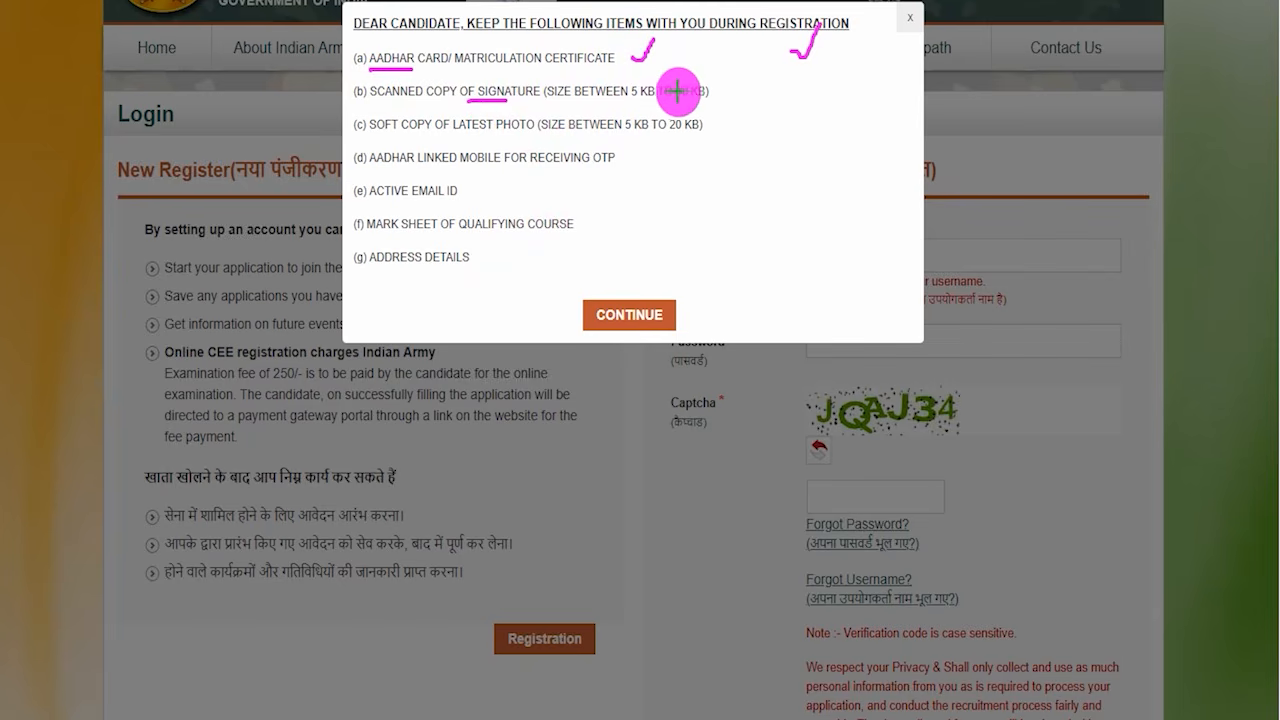
pyautogui.moveTo(727, 91); pyautogui.dragTo(749, 60)
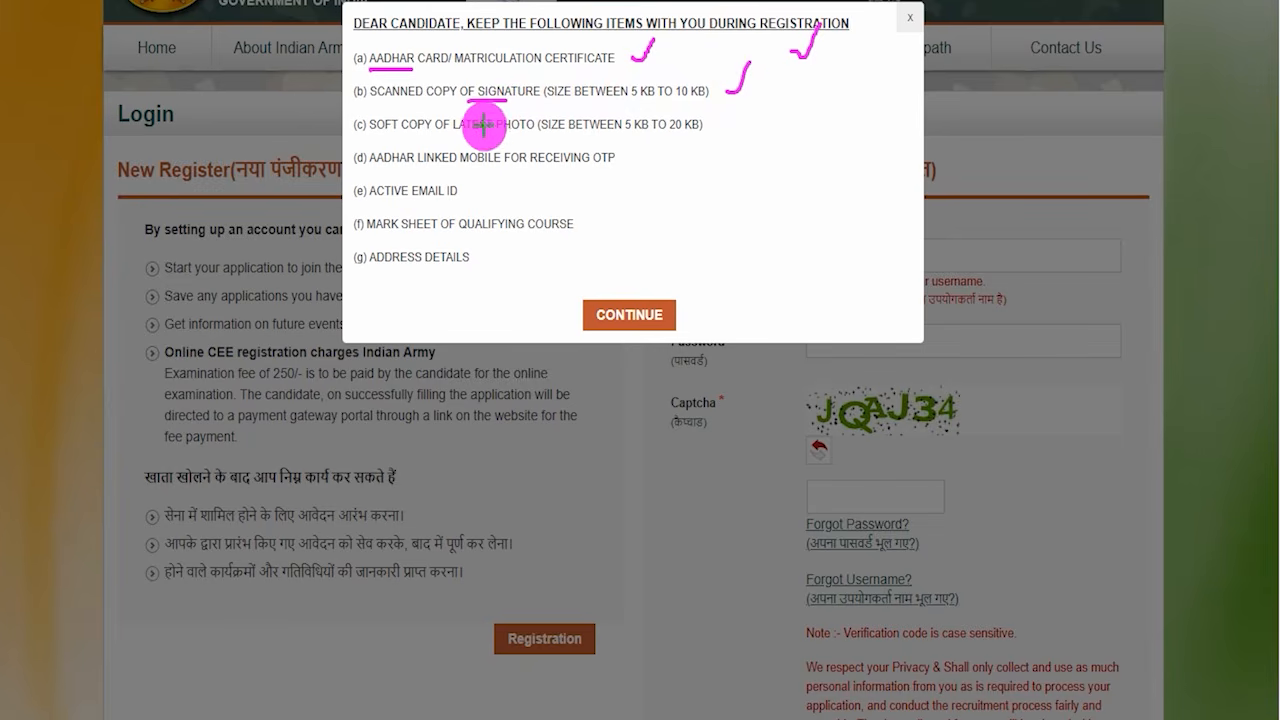
pyautogui.moveTo(450, 133); pyautogui.dragTo(481, 131)
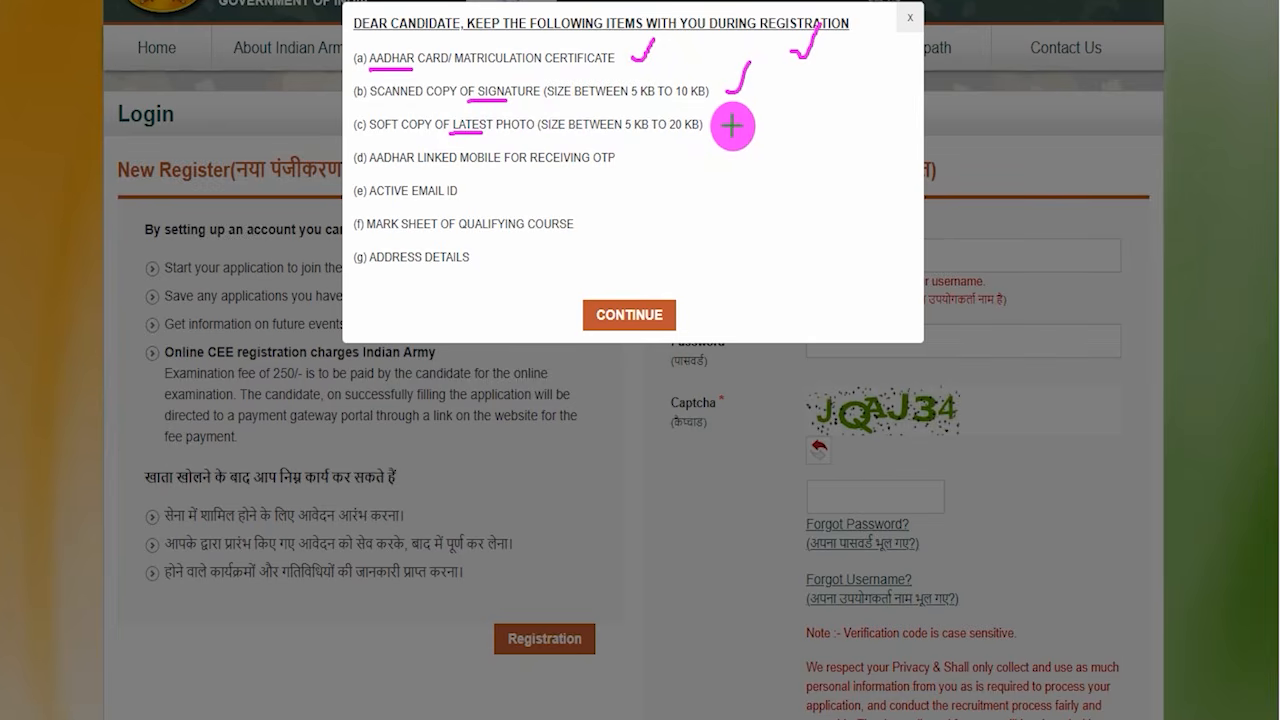
pyautogui.moveTo(725, 124); pyautogui.dragTo(749, 101)
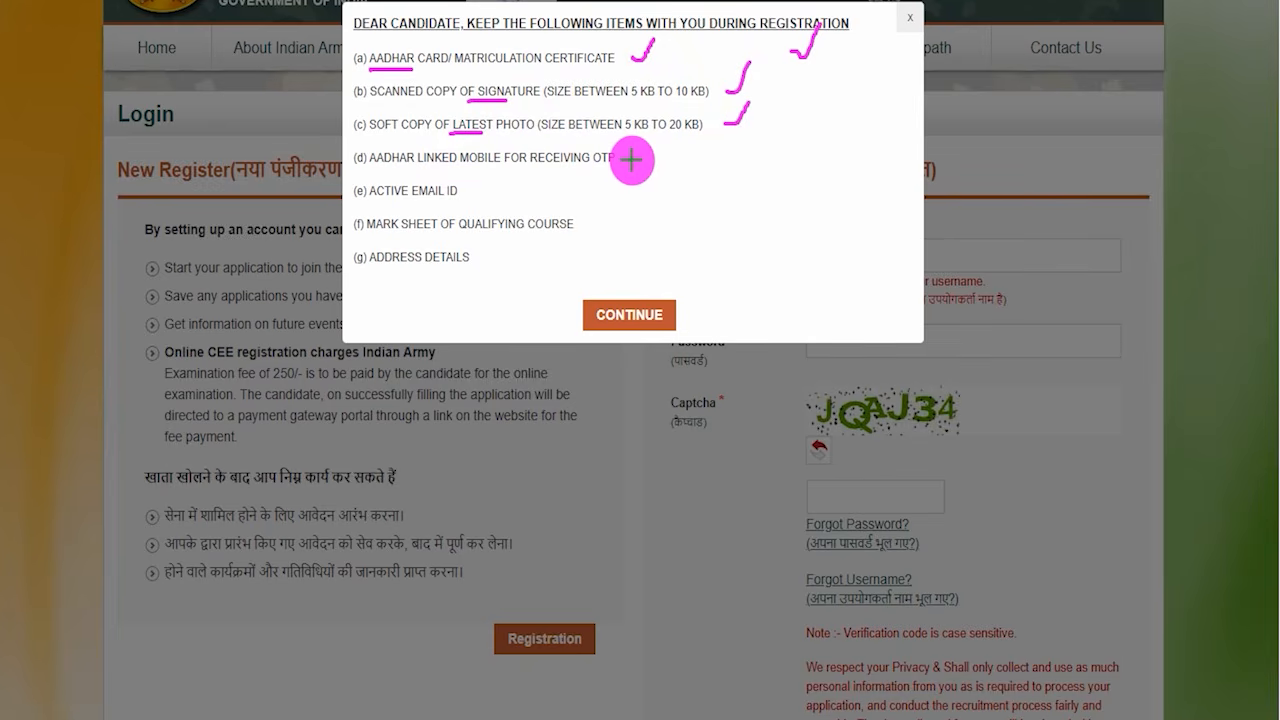
# Mark the Aadhaar-linked mobile, email ID, mark sheet and address details items in the checklist
pyautogui.moveTo(631, 160); pyautogui.dragTo(653, 137)
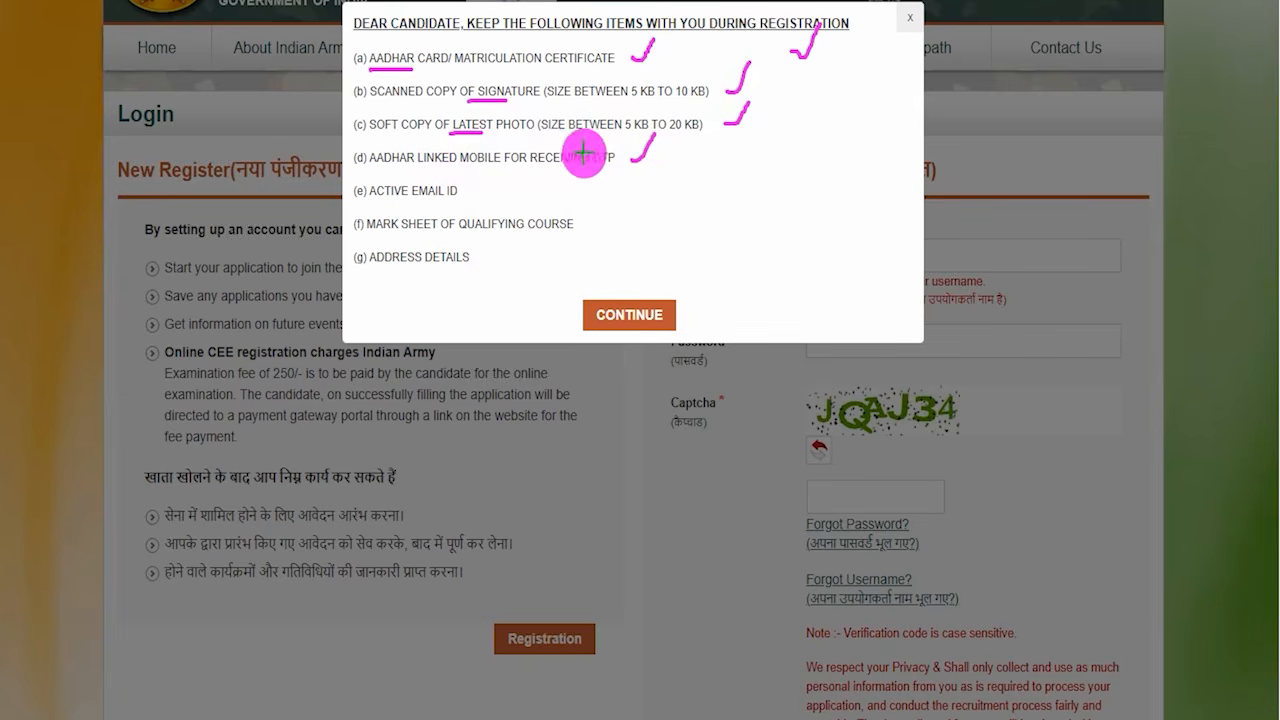
pyautogui.moveTo(414, 202); pyautogui.dragTo(465, 202)
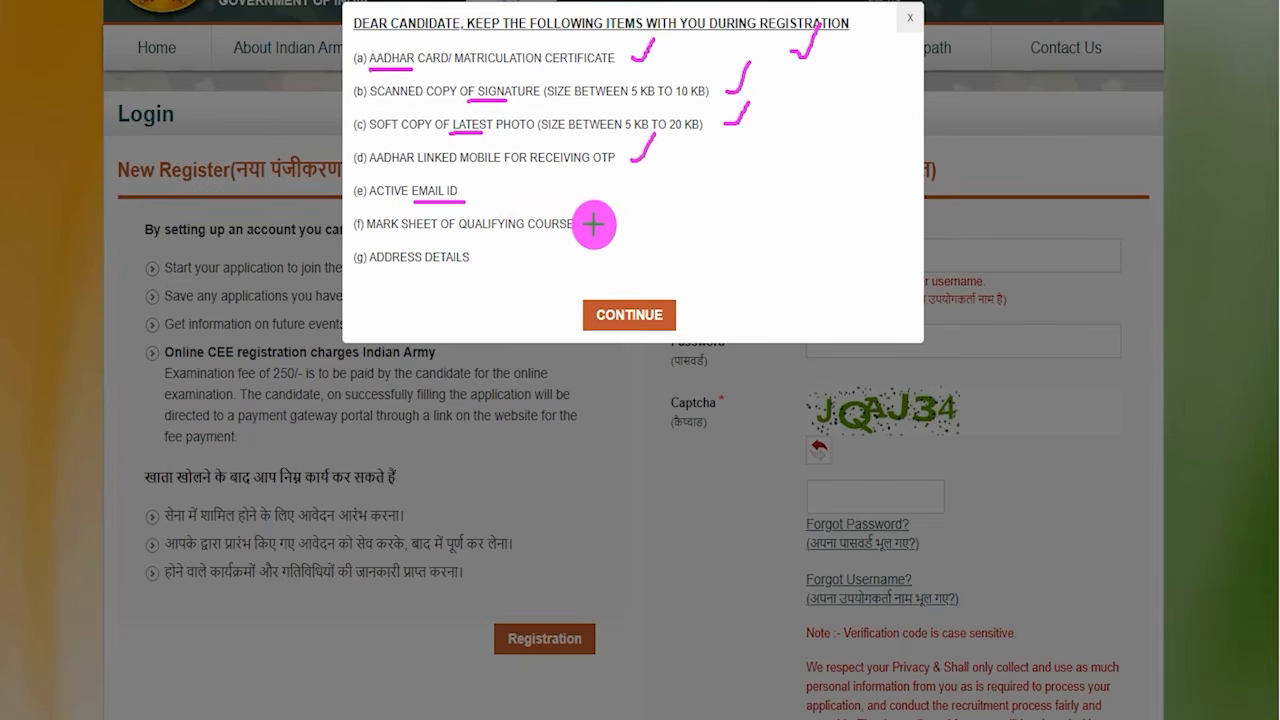
pyautogui.moveTo(594, 223); pyautogui.dragTo(612, 199)
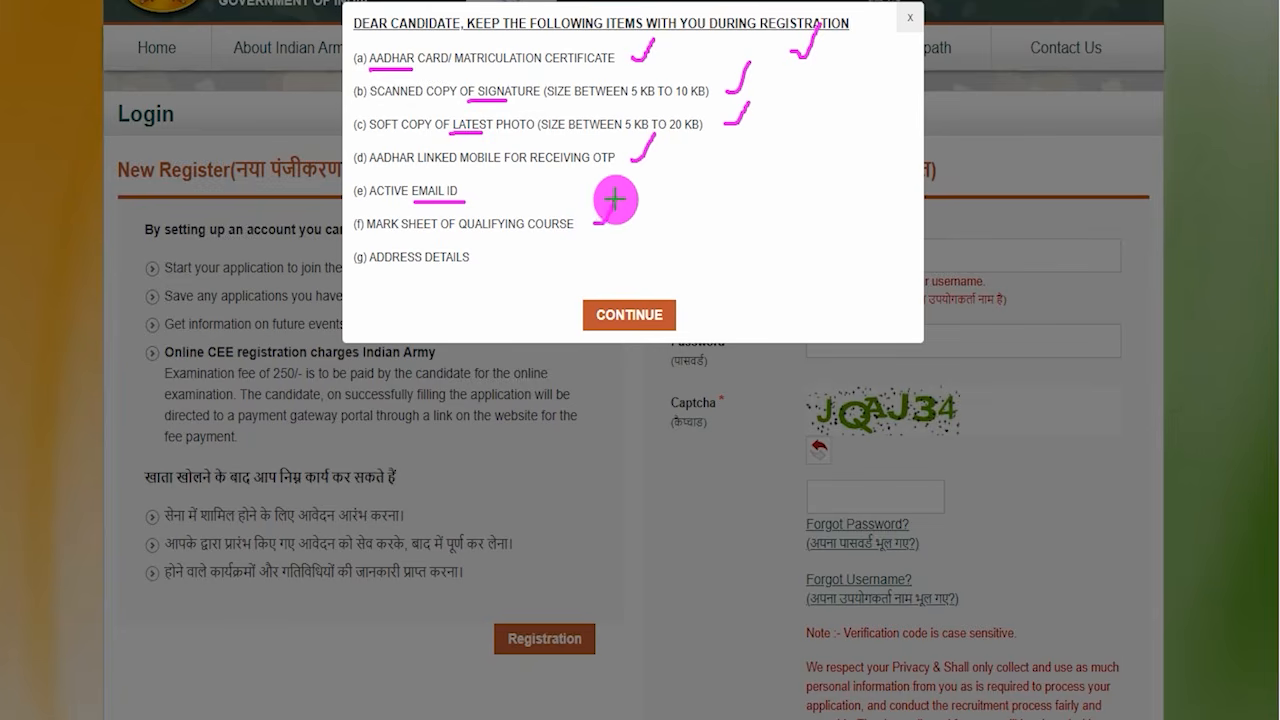
pyautogui.moveTo(367, 270); pyautogui.dragTo(452, 268)
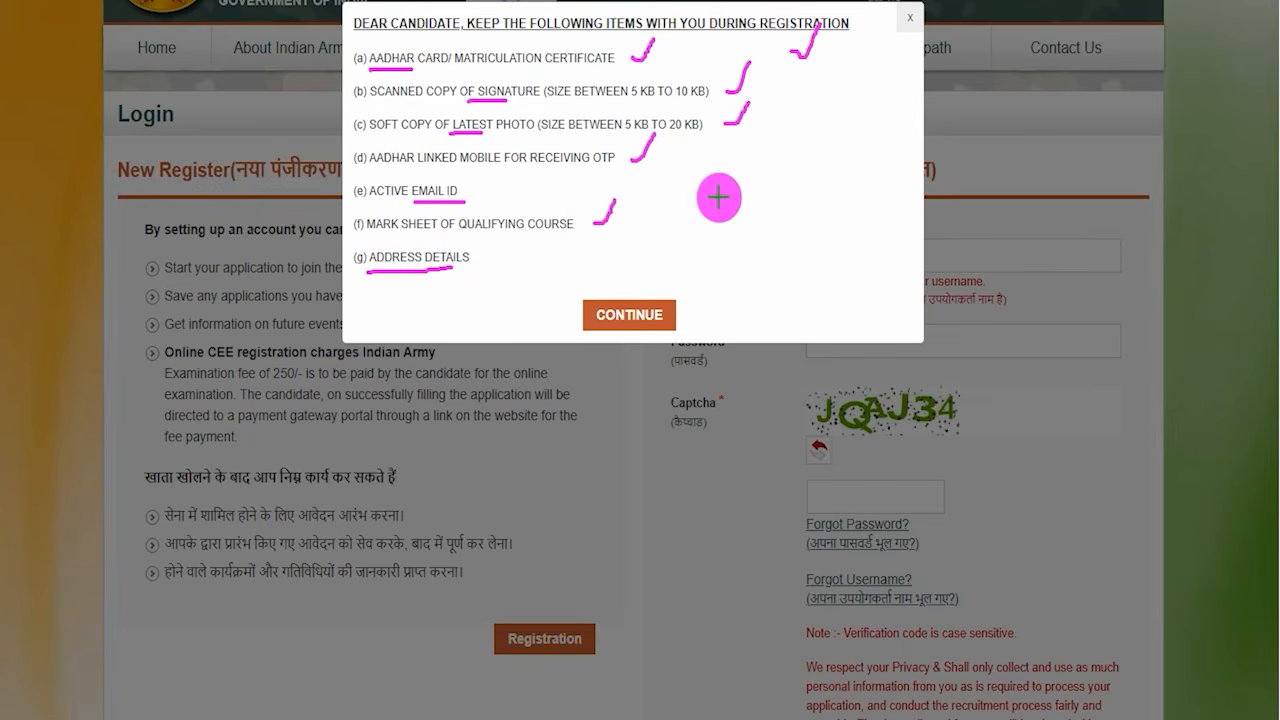
pyautogui.moveTo(703, 186); pyautogui.dragTo(737, 134)
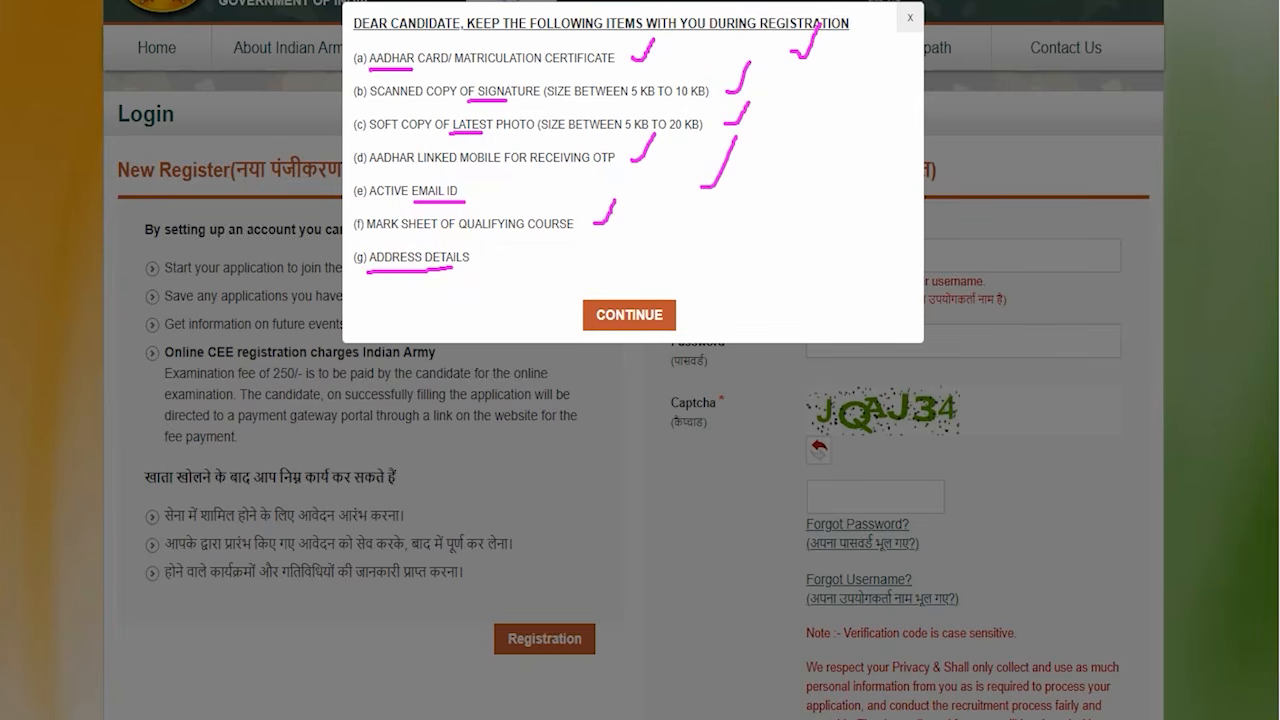
# Clear the marks, continue past the checklist, and review the English and Hindi instructions for filling the online application form
pyautogui.press('e')
pyautogui.moveTo(515, 300)
pyautogui.mouseDown()
pyautogui.moveTo(646, 289)
pyautogui.moveTo(713, 337)
pyautogui.mouseUp()
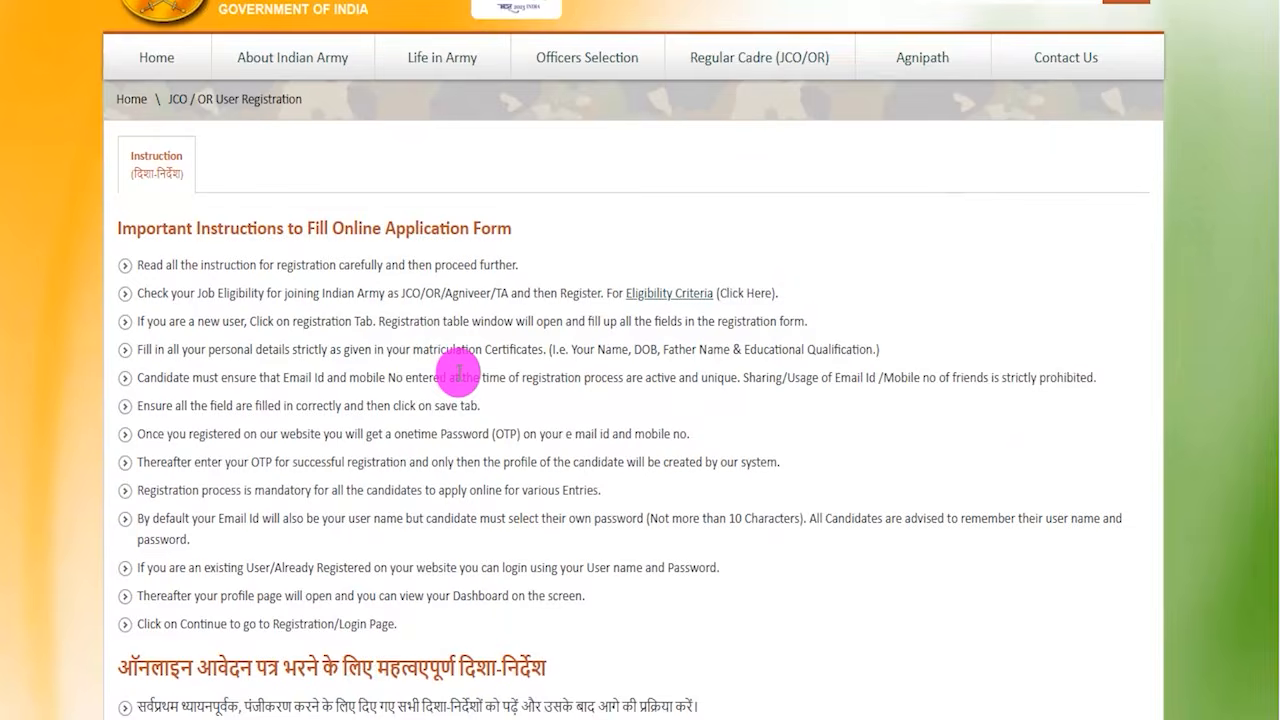
pyautogui.scroll(1, 377, 337)
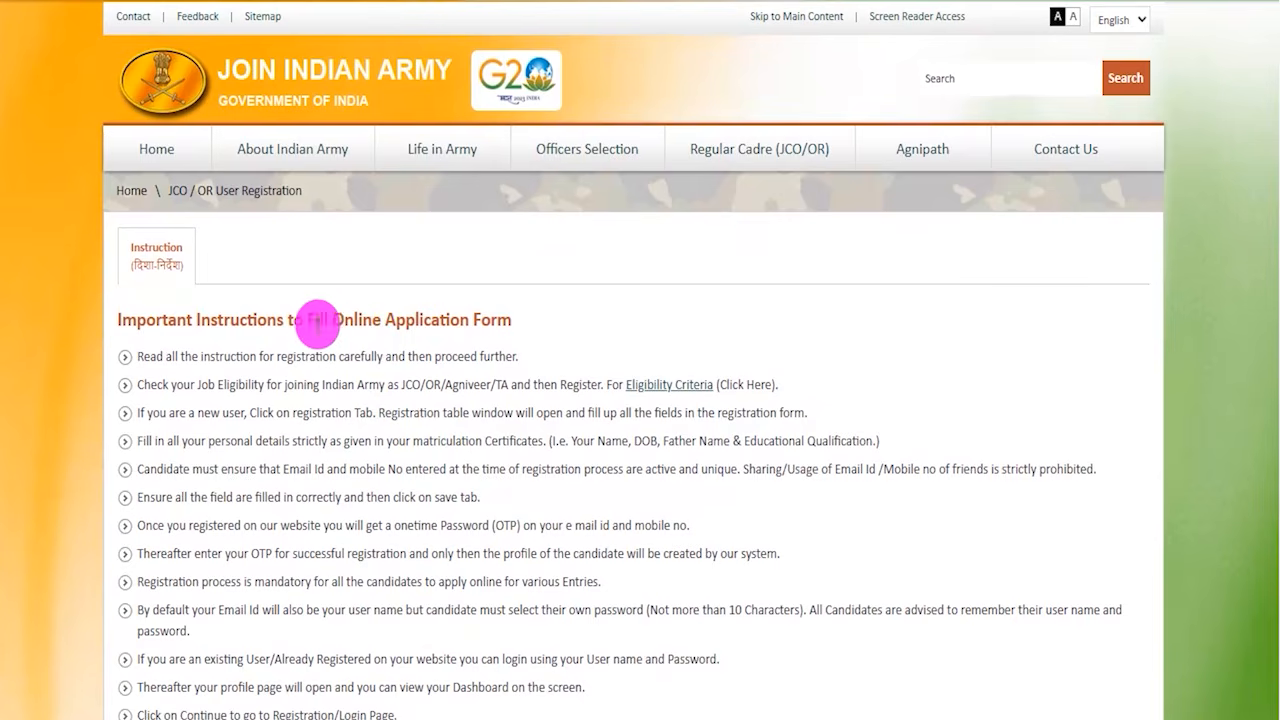
pyautogui.moveTo(163, 320); pyautogui.dragTo(390, 349)
pyautogui.scroll(-3, 343, 349)
pyautogui.scroll(-3, 390, 390)
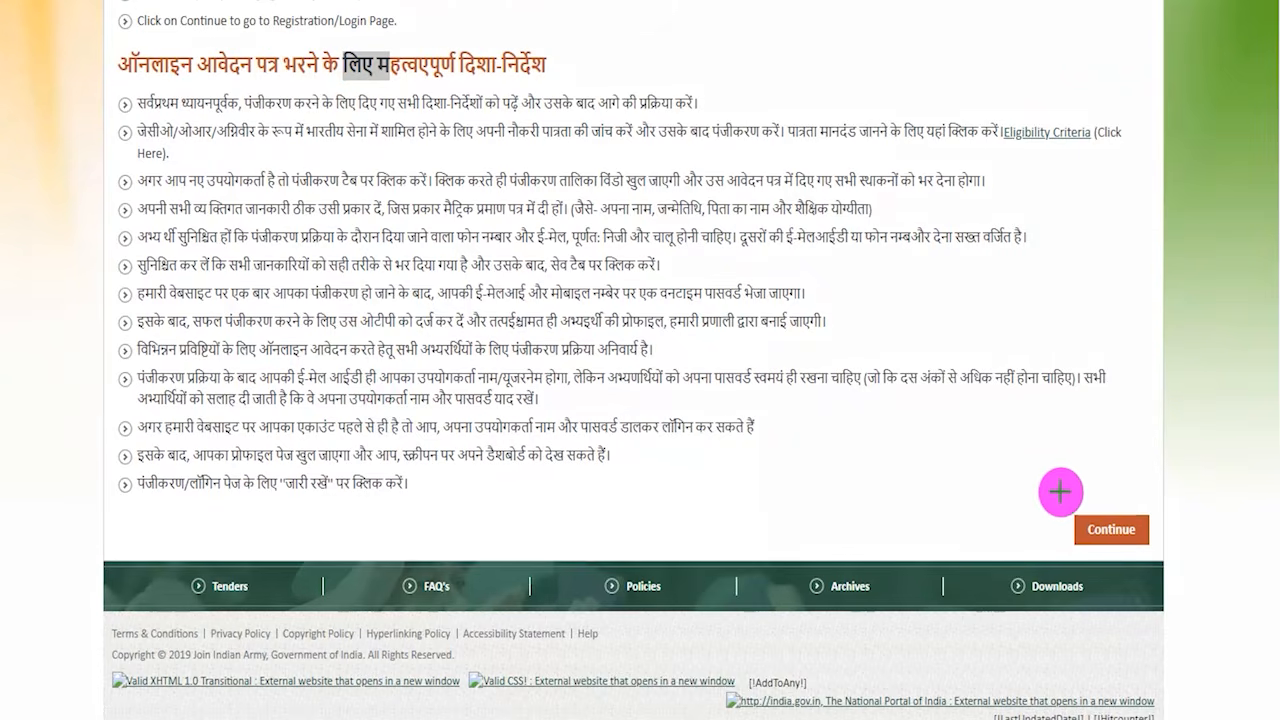
# Continue from the instructions to the JCO / OR registration form and mark its Aadhaar No option
pyautogui.moveTo(1011, 483); pyautogui.dragTo(1159, 541)
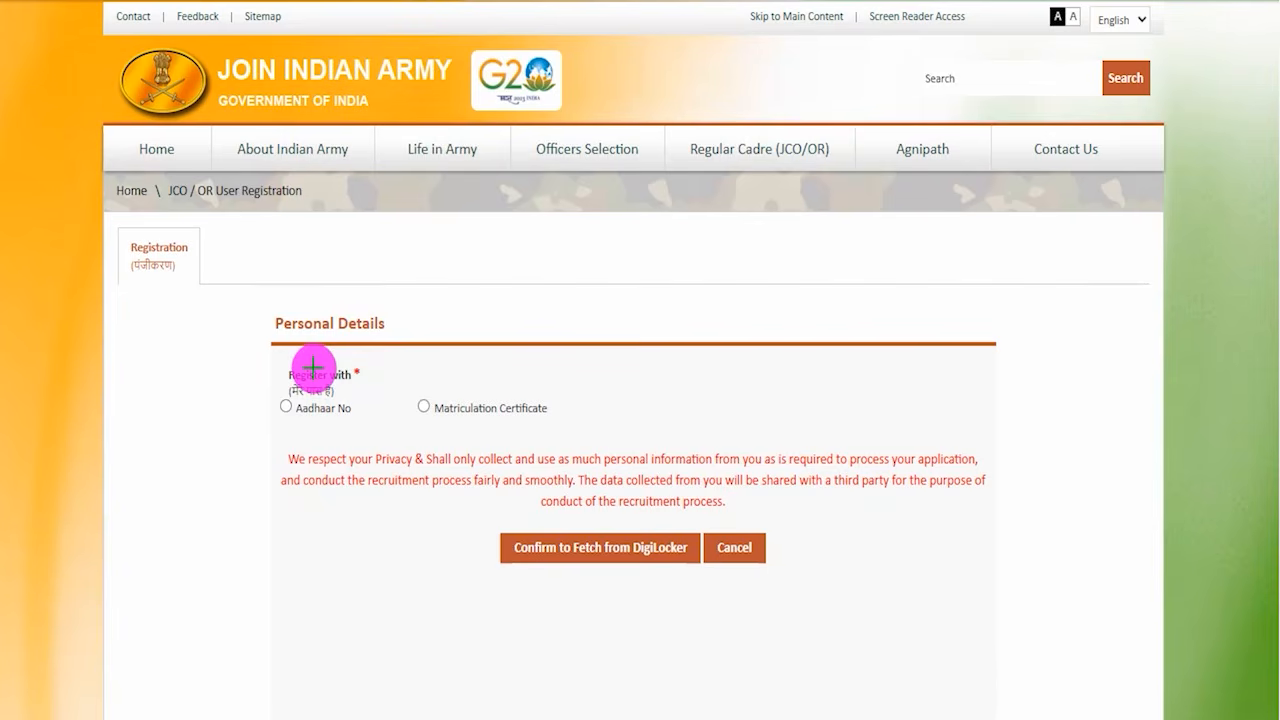
pyautogui.moveTo(464, 263); pyautogui.dragTo(532, 183)
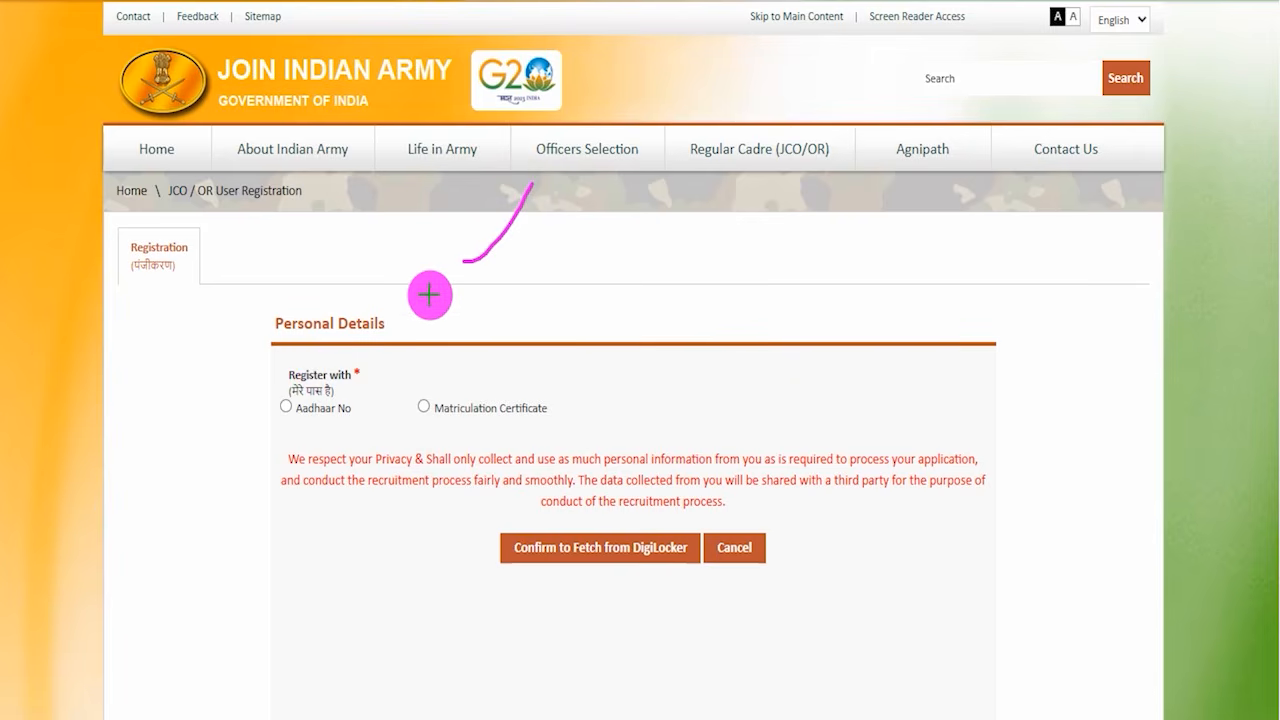
pyautogui.moveTo(292, 431); pyautogui.dragTo(333, 381)
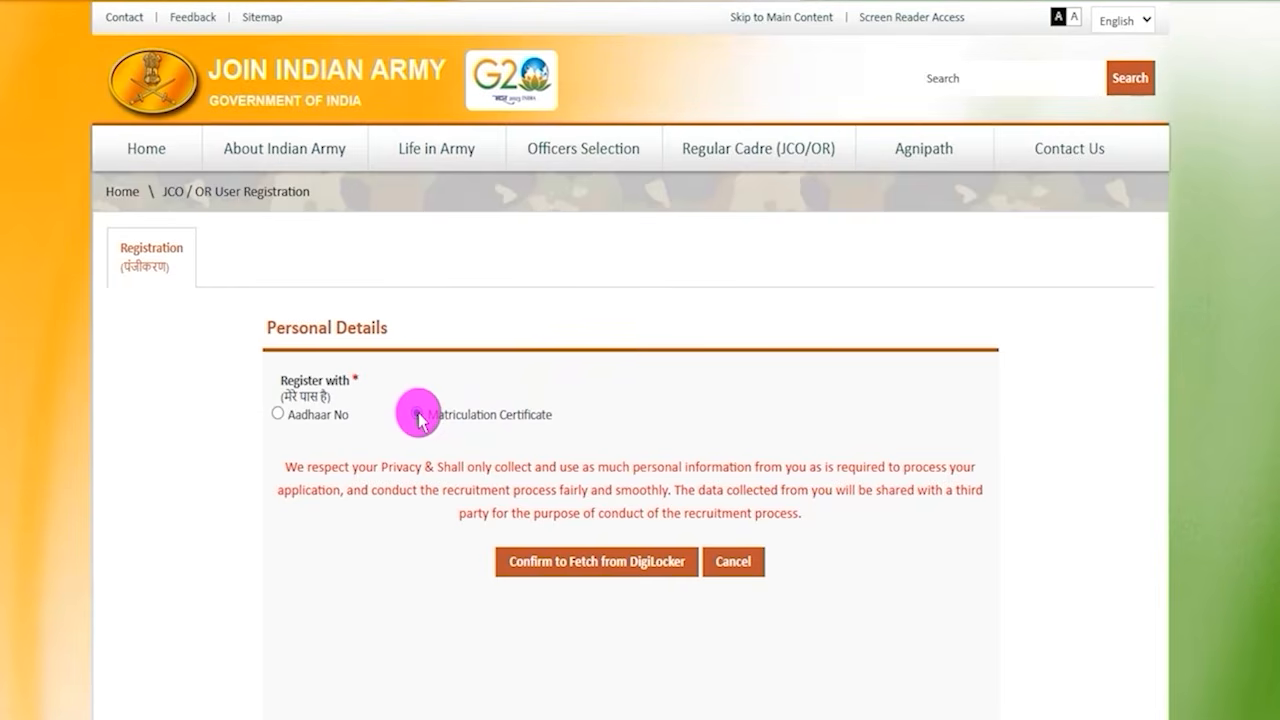
# Register with Matriculation Certificate, confirm fetching from DigiLocker, and choose Punjab Board as the board
pyautogui.click(417, 414)
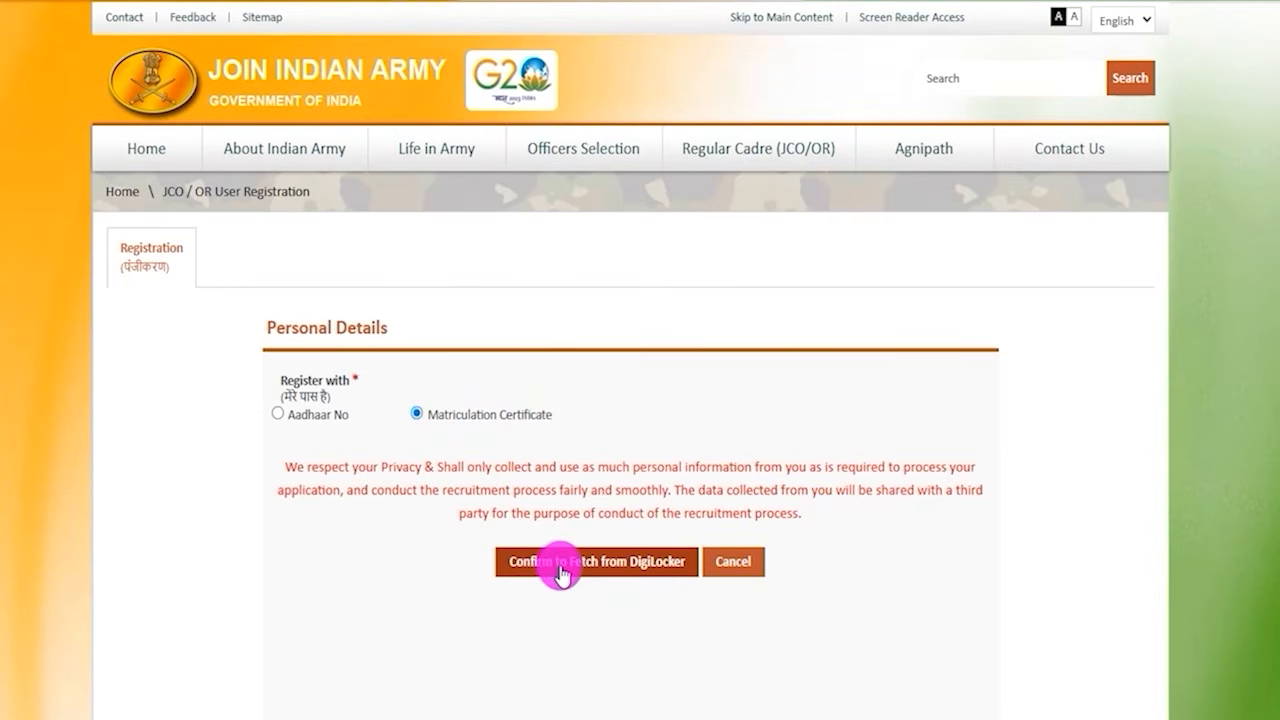
pyautogui.click(577, 565)
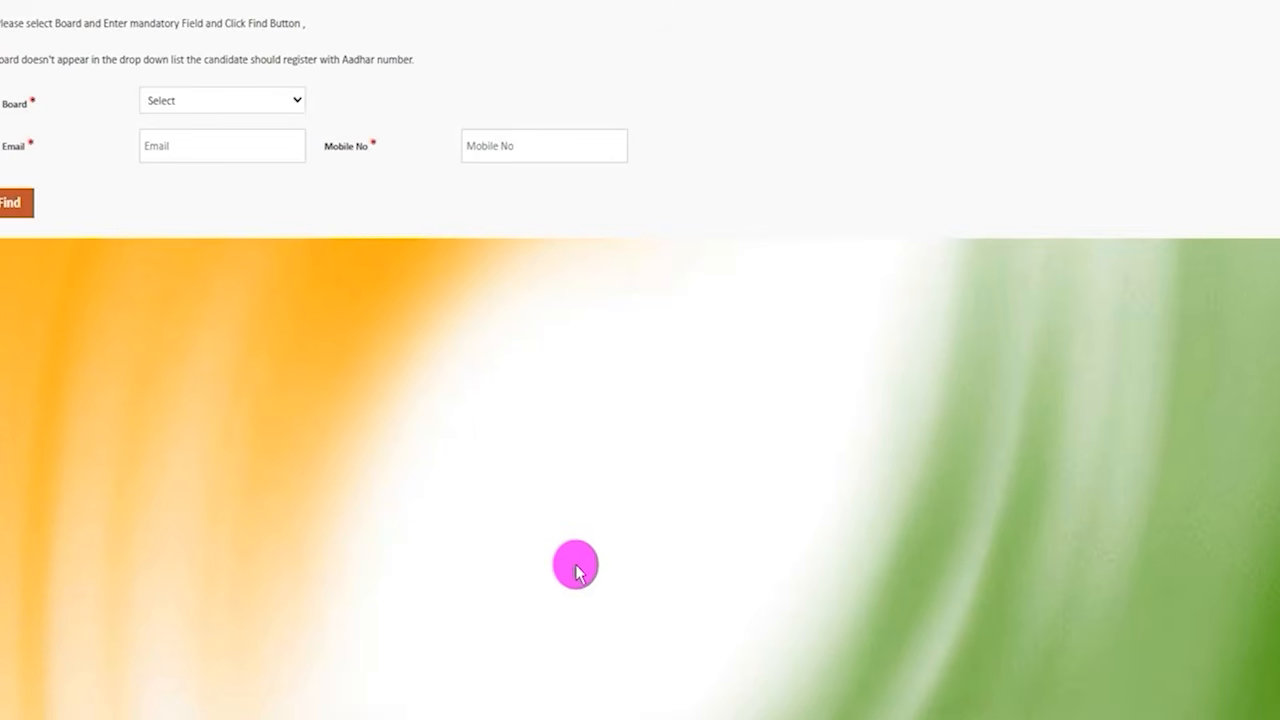
pyautogui.click(241, 102)
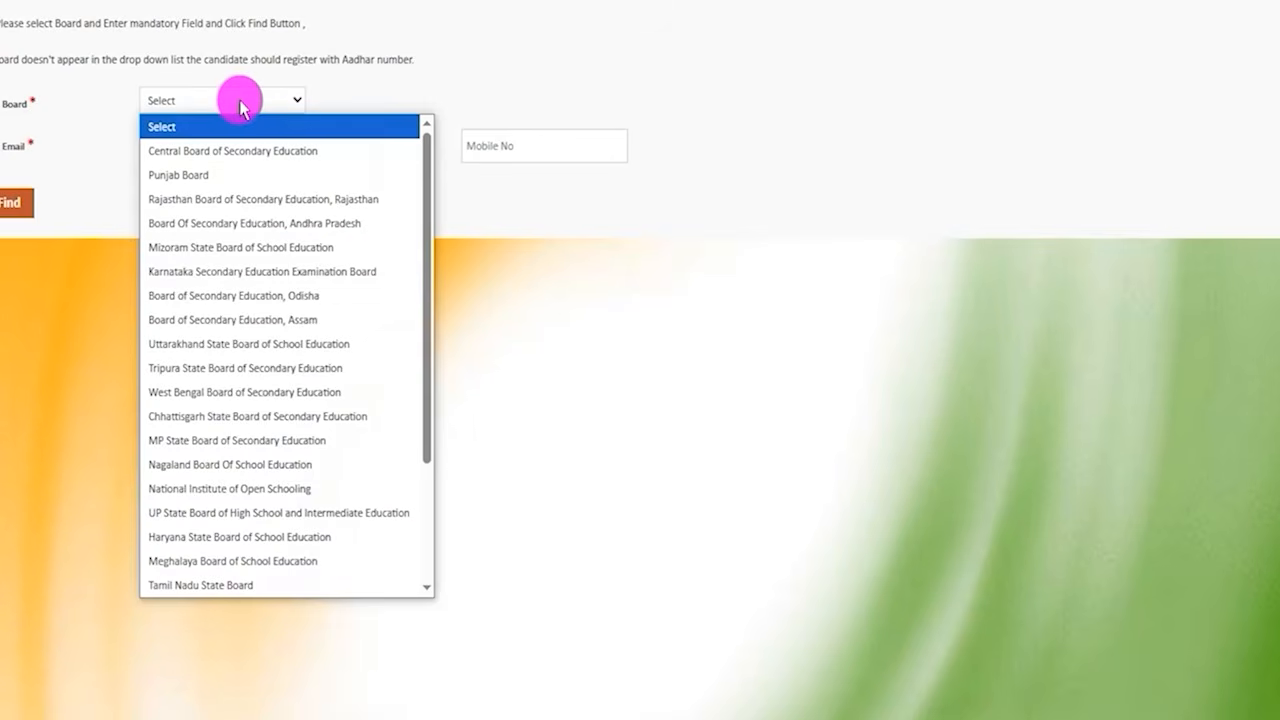
pyautogui.click(241, 102)
pyautogui.click(211, 150)
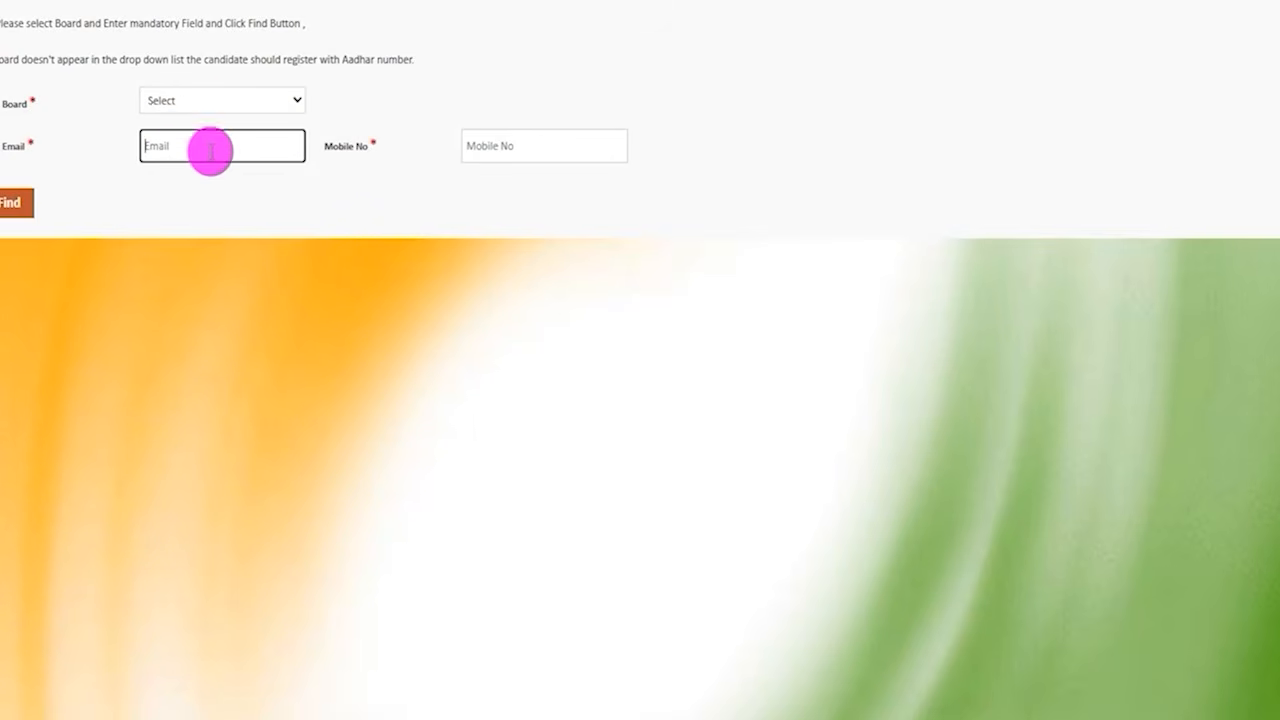
pyautogui.click(194, 146)
# Point out the Roll No, Year, Email and Mobile No fields of the Punjab Board form without filling them in
pyautogui.click(489, 149)
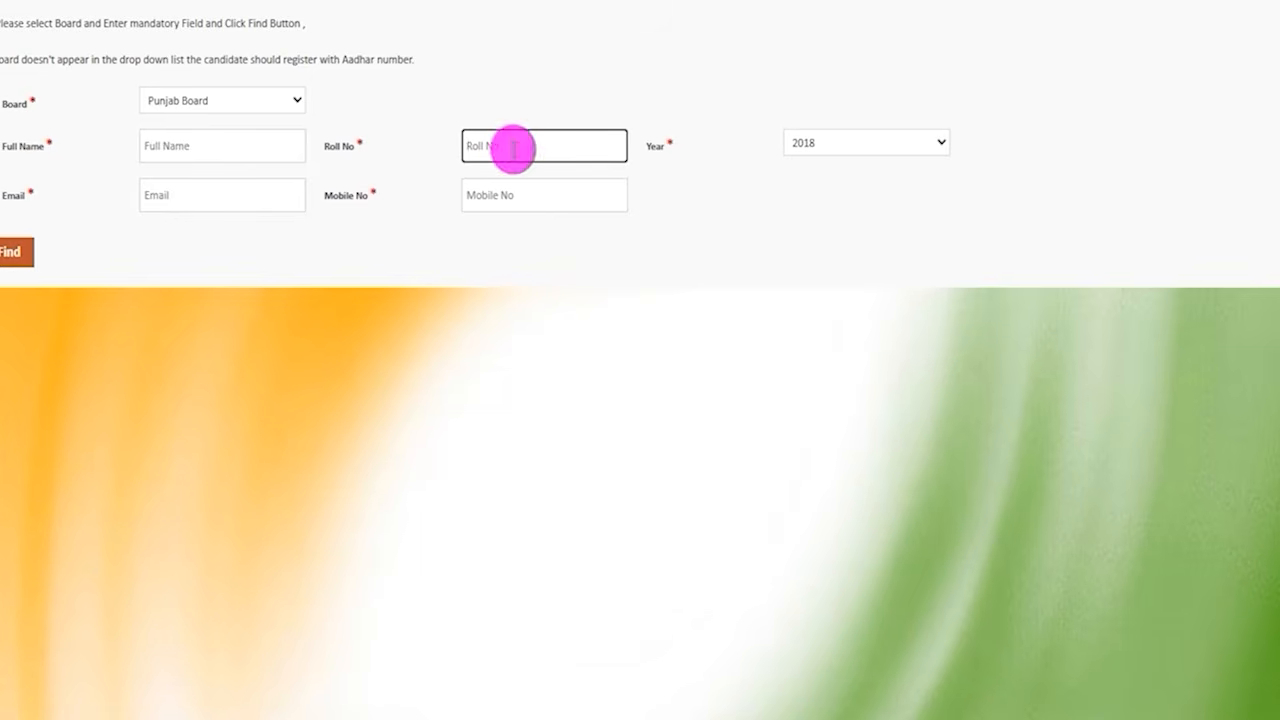
pyautogui.click(840, 146)
pyautogui.click(843, 143)
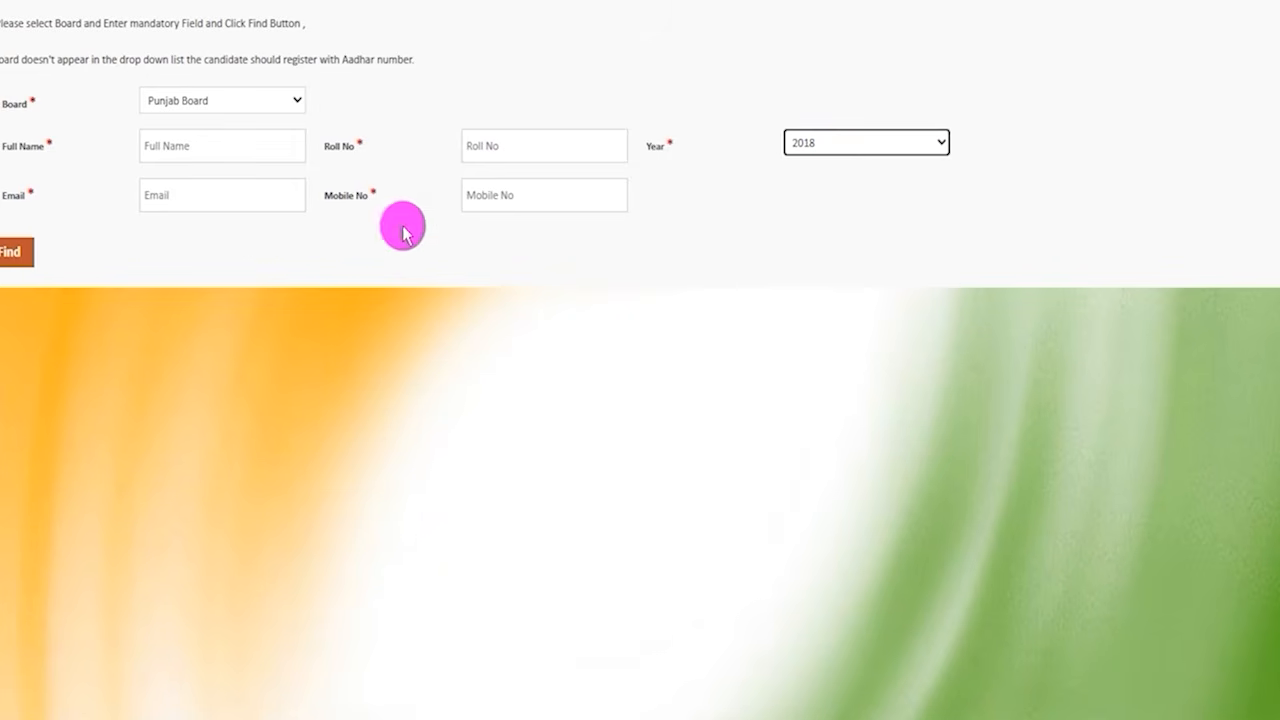
pyautogui.click(213, 198)
pyautogui.click(510, 197)
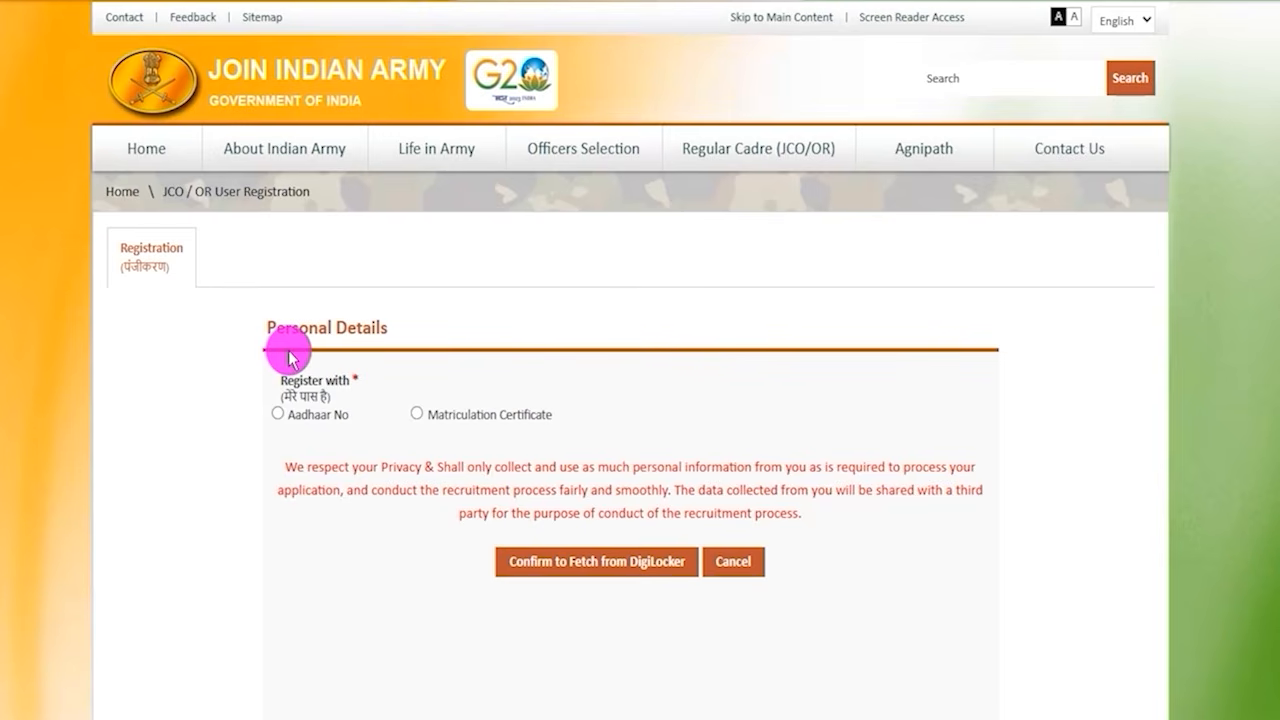
# Select Aadhaar No as the registration method and accept the notice about matching name and date of birth
pyautogui.click(278, 413)
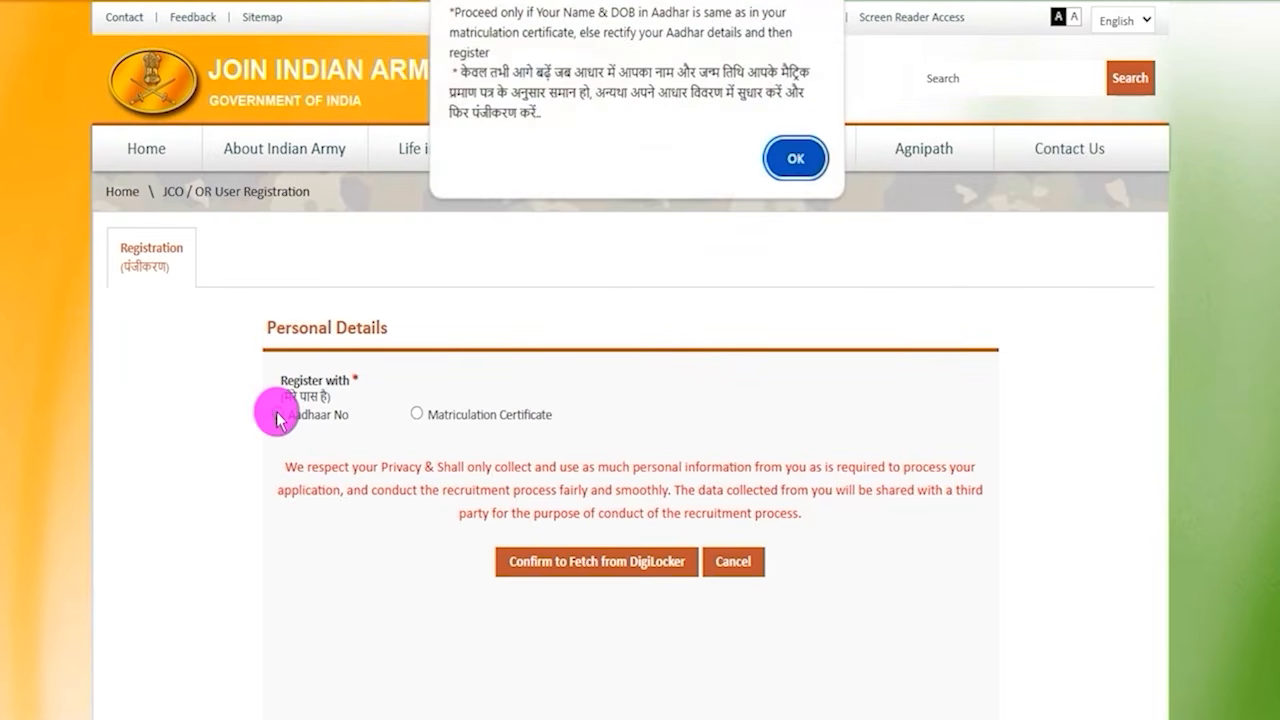
pyautogui.click(790, 180)
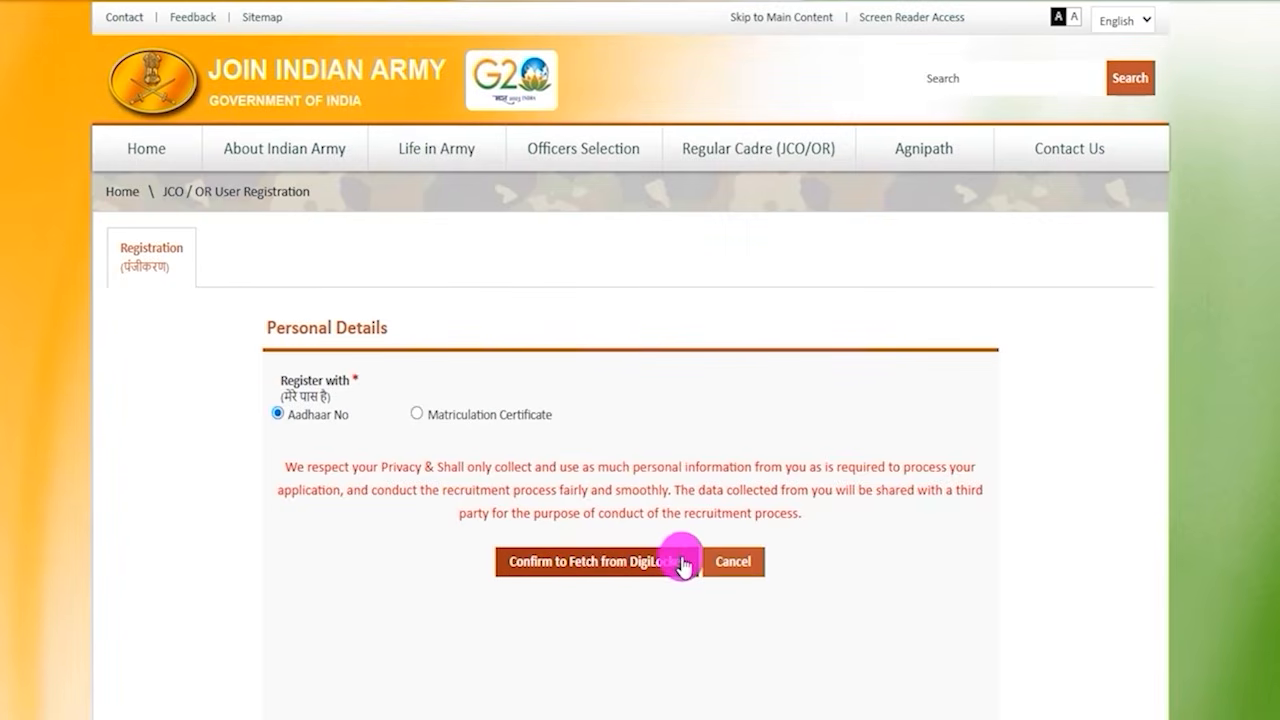
# Confirm fetching from DigiLocker, and mark the Aadhaar number field, captcha image, captcha box and Next on the linking page
pyautogui.click(612, 562)
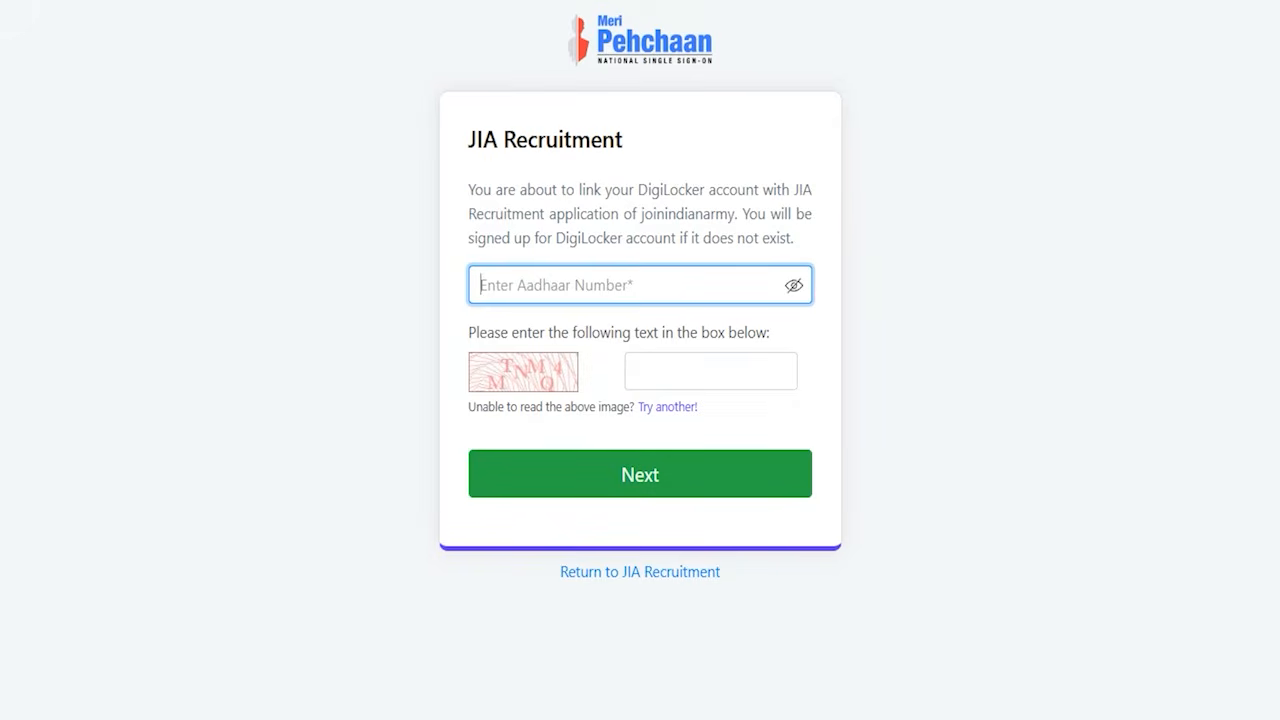
pyautogui.moveTo(643, 281); pyautogui.dragTo(680, 222)
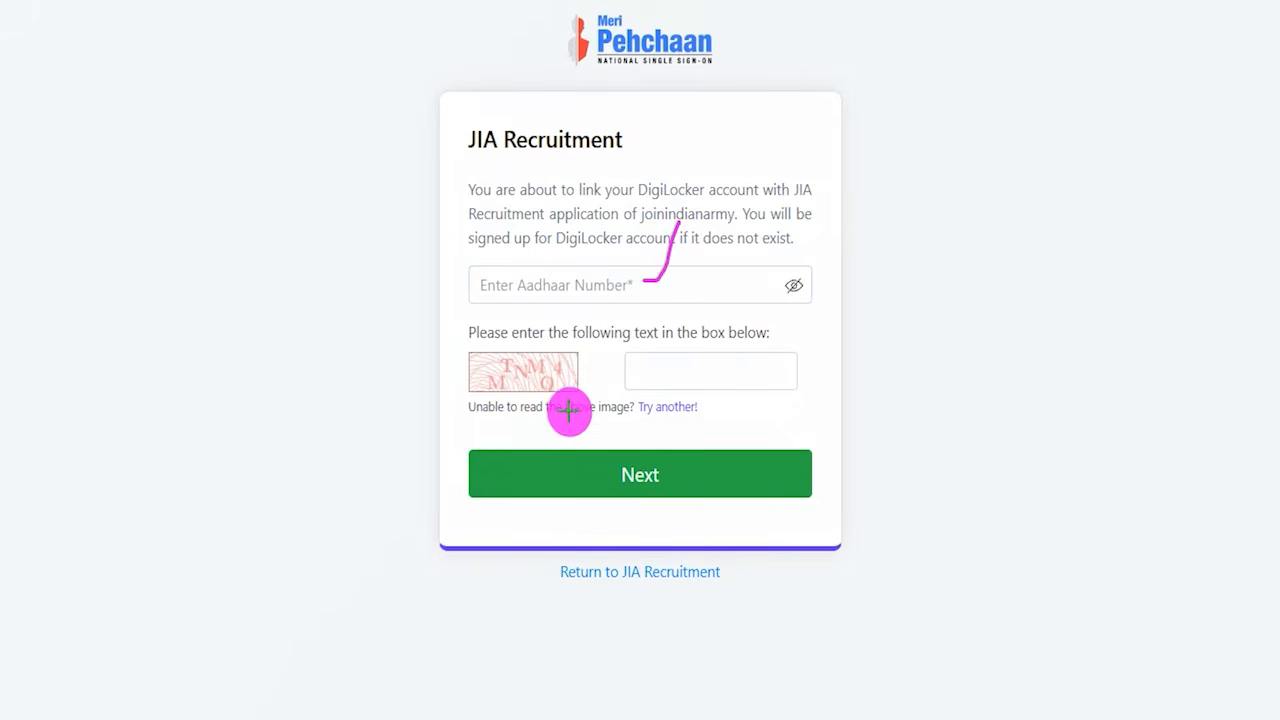
pyautogui.moveTo(560, 377); pyautogui.dragTo(607, 323)
pyautogui.moveTo(683, 371); pyautogui.dragTo(730, 308)
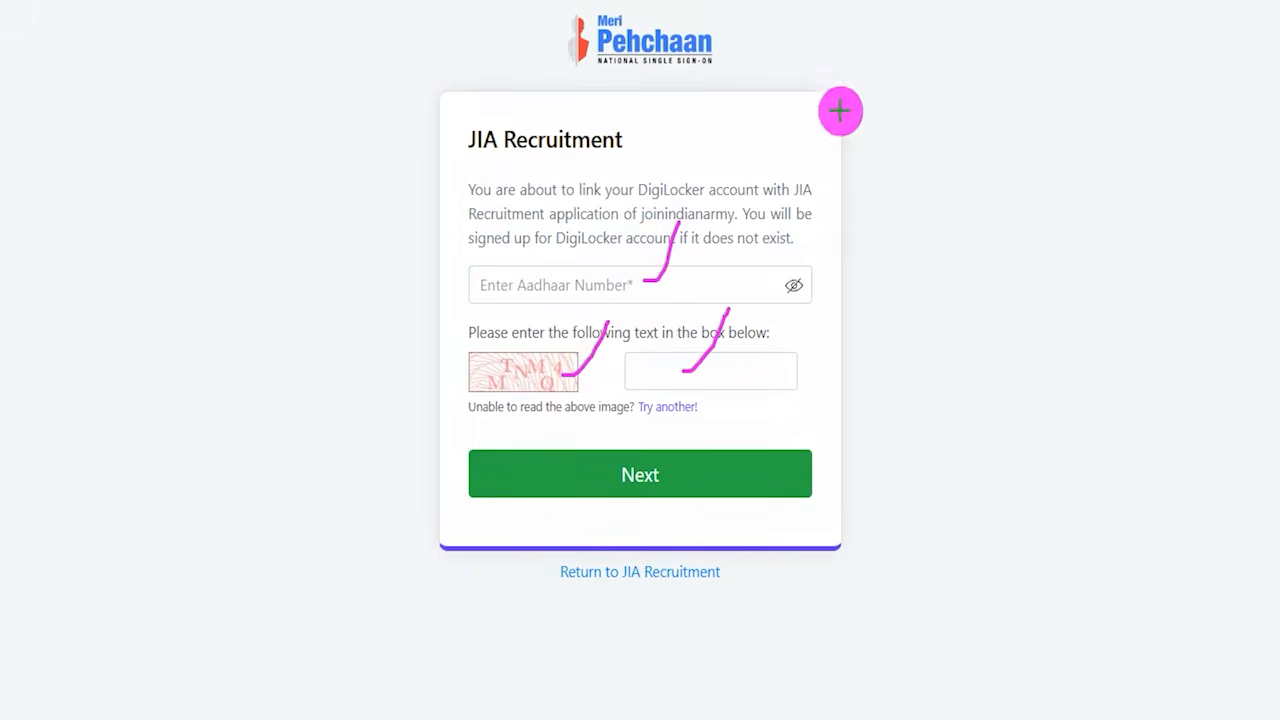
pyautogui.moveTo(1048, 277)
pyautogui.mouseDown()
pyautogui.moveTo(829, 437)
pyautogui.moveTo(757, 457)
pyautogui.mouseUp()
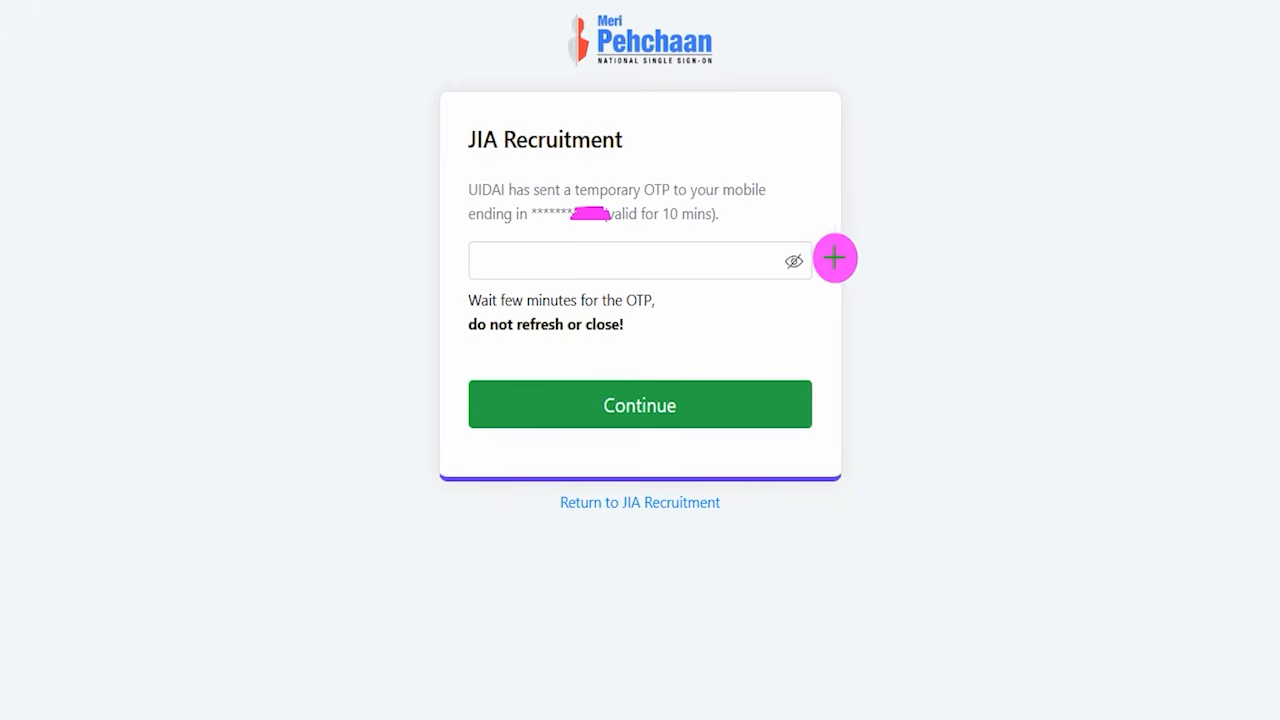
# Mark the Aadhaar OTP field without filling it in and continue to the page for adding a mobile number
pyautogui.moveTo(671, 260); pyautogui.dragTo(722, 190)
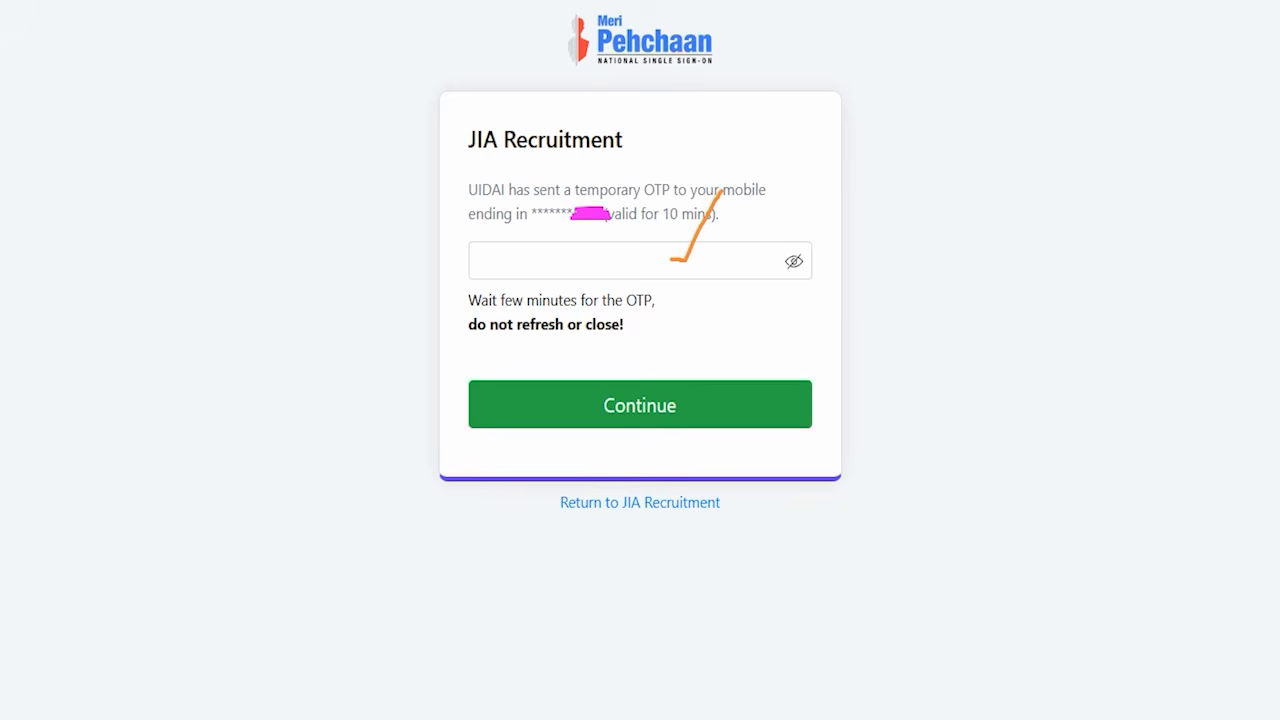
pyautogui.moveTo(994, 240); pyautogui.dragTo(745, 393)
pyautogui.click(745, 393)
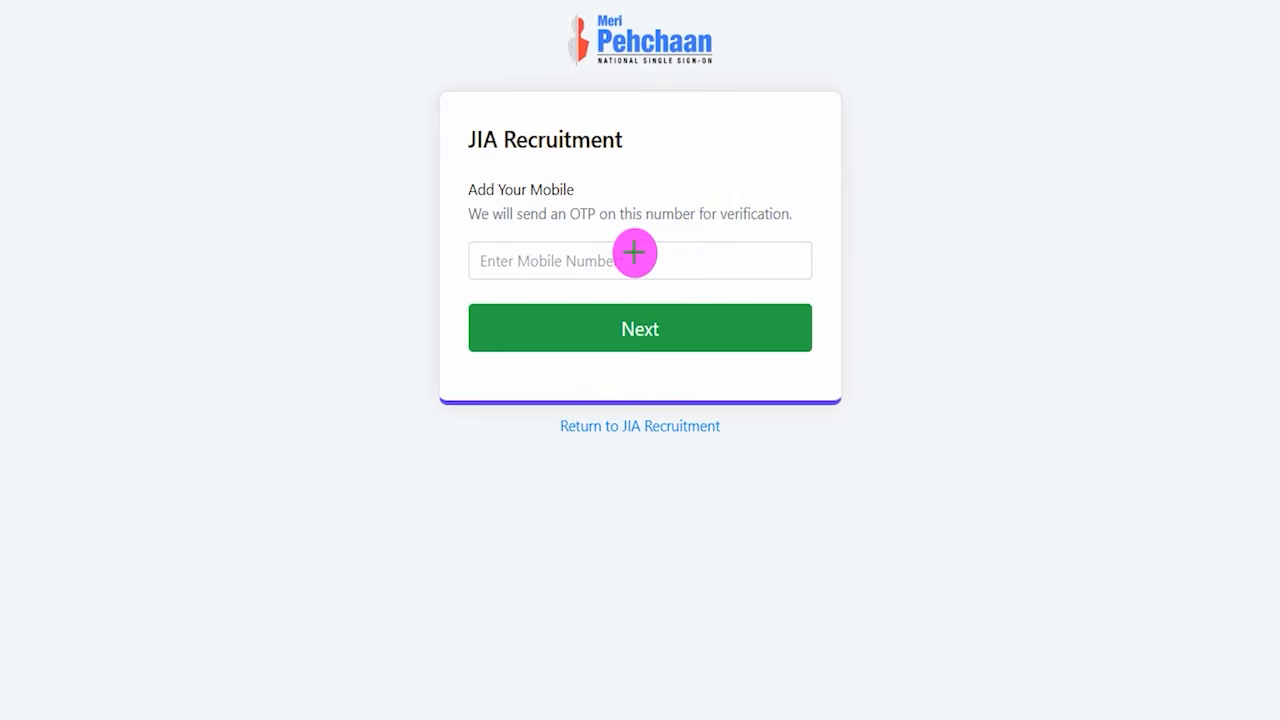
# Mark the mobile number field and the OTP field that follows it, and continue to the DigiLocker consent page
pyautogui.moveTo(634, 251); pyautogui.dragTo(666, 180)
pyautogui.moveTo(948, 180); pyautogui.dragTo(805, 298)
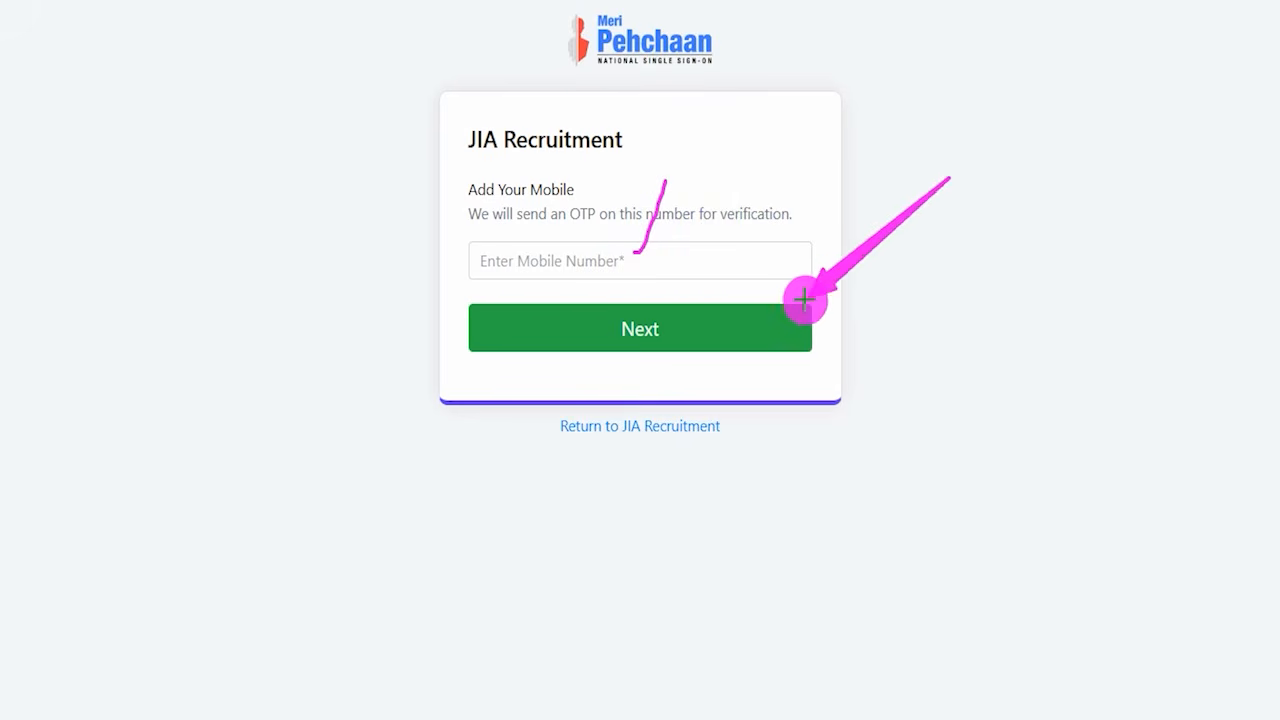
pyautogui.click(717, 320)
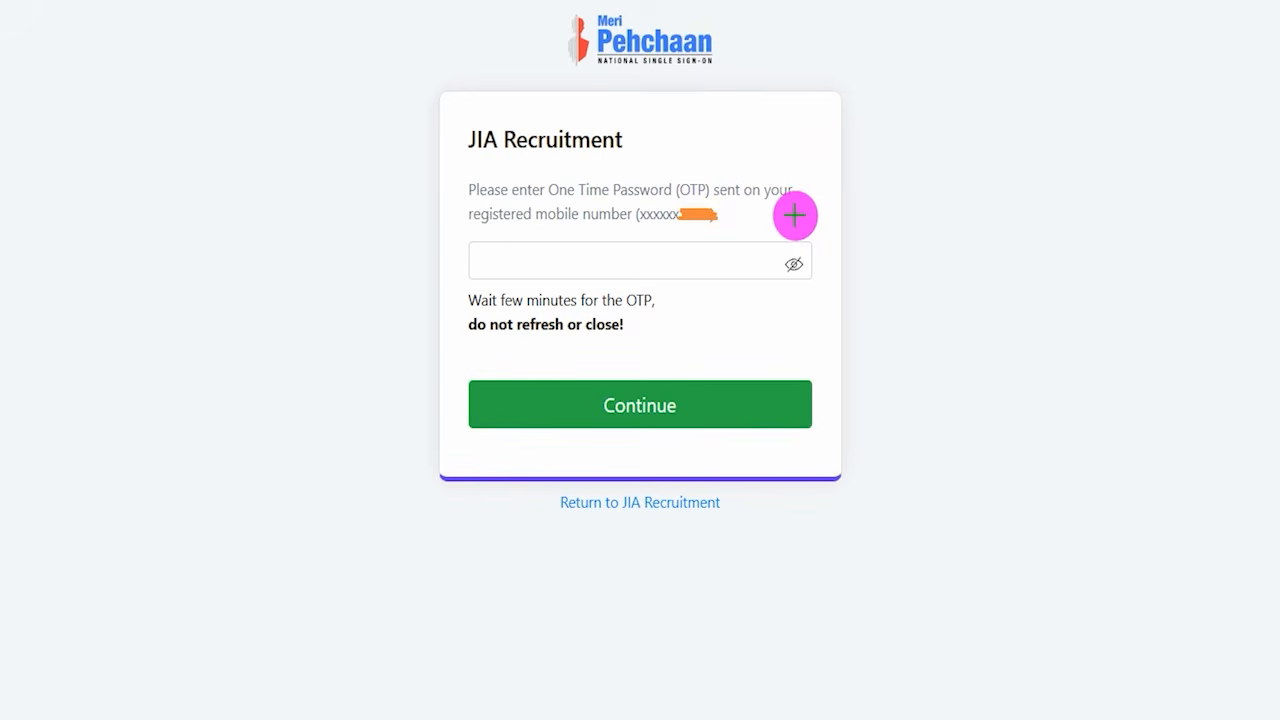
pyautogui.moveTo(729, 214); pyautogui.dragTo(753, 181)
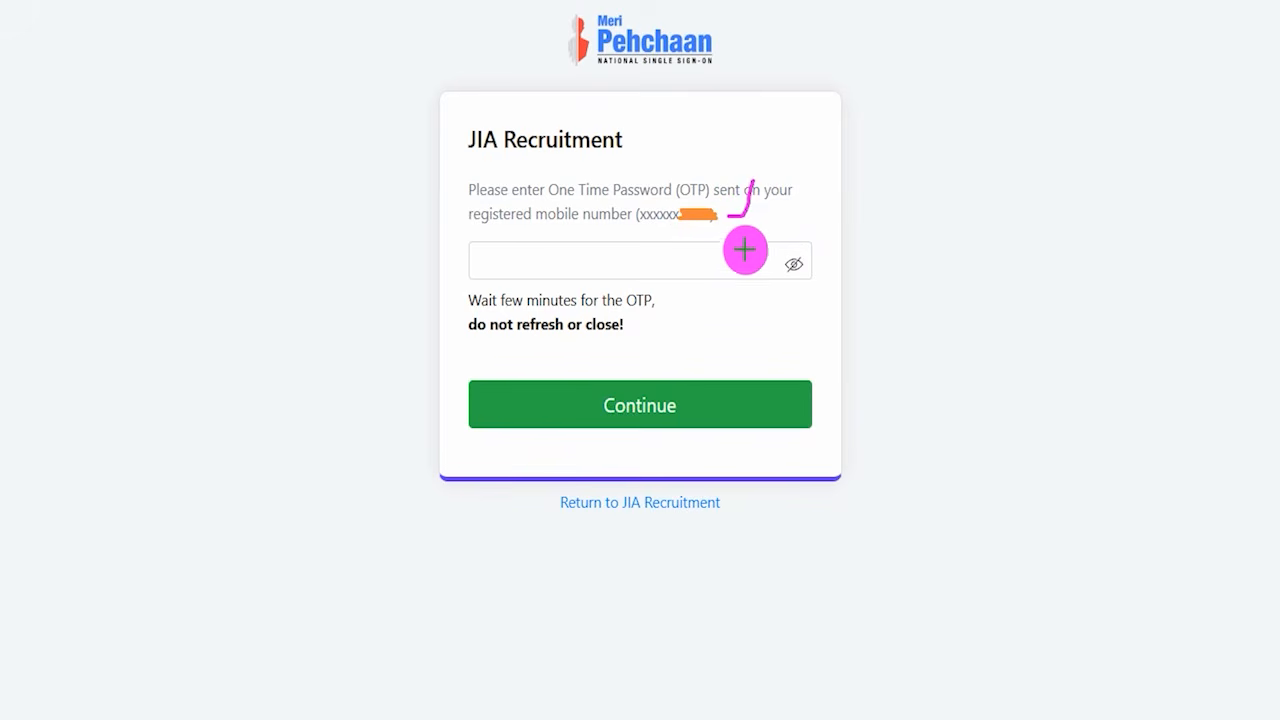
pyautogui.moveTo(744, 256); pyautogui.dragTo(788, 203)
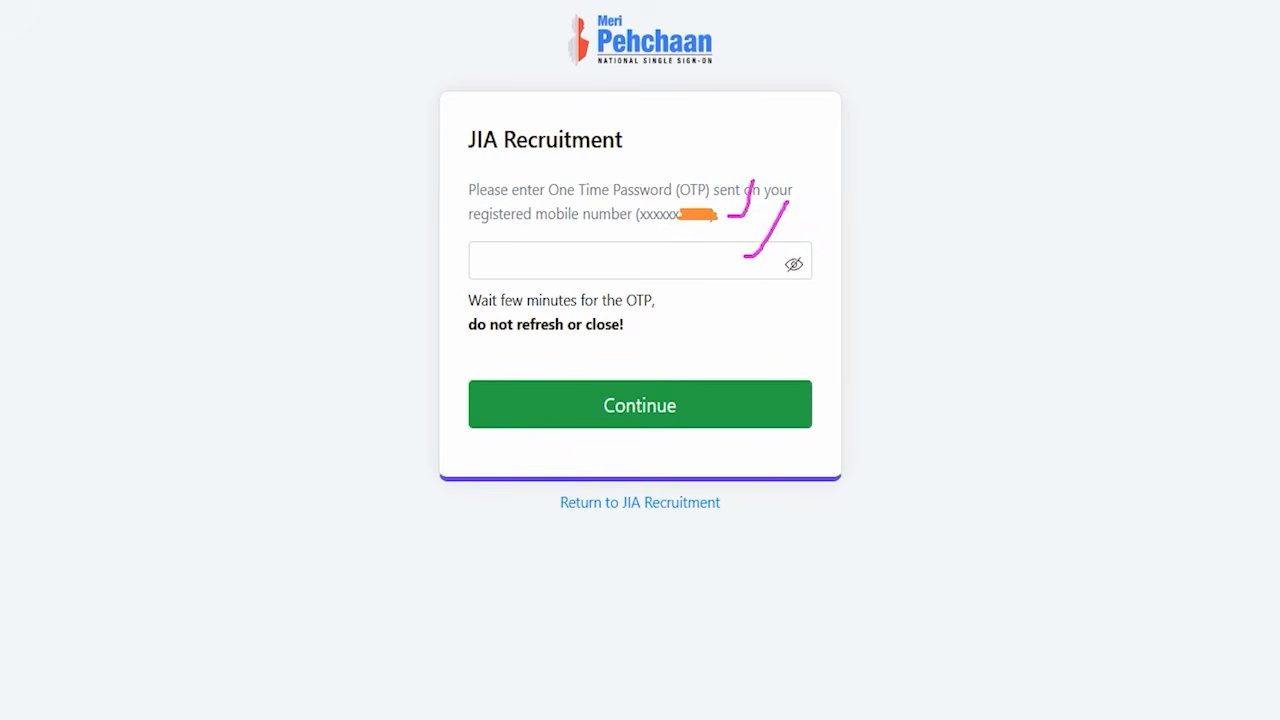
pyautogui.moveTo(1043, 239); pyautogui.dragTo(738, 402)
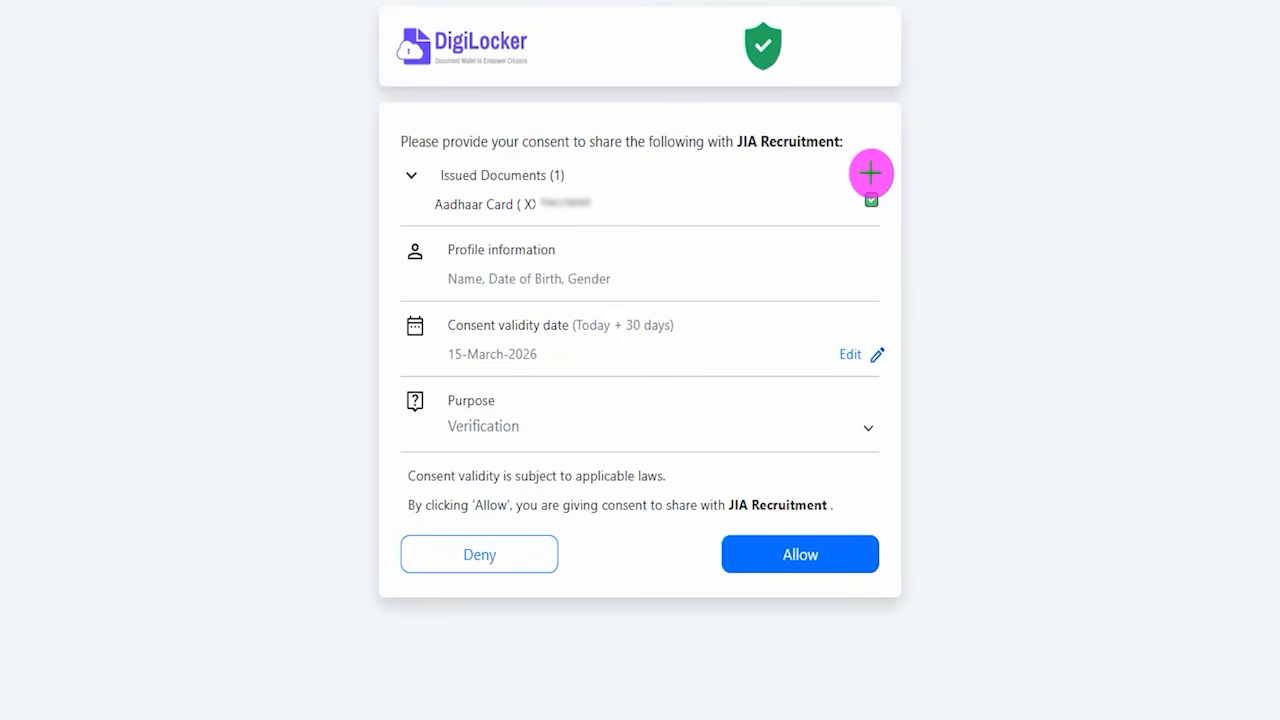
# Mark the Aadhaar Card as the shared document, choose Verification as the consent purpose, and point out Allow
pyautogui.moveTo(925, 131); pyautogui.dragTo(969, 67)
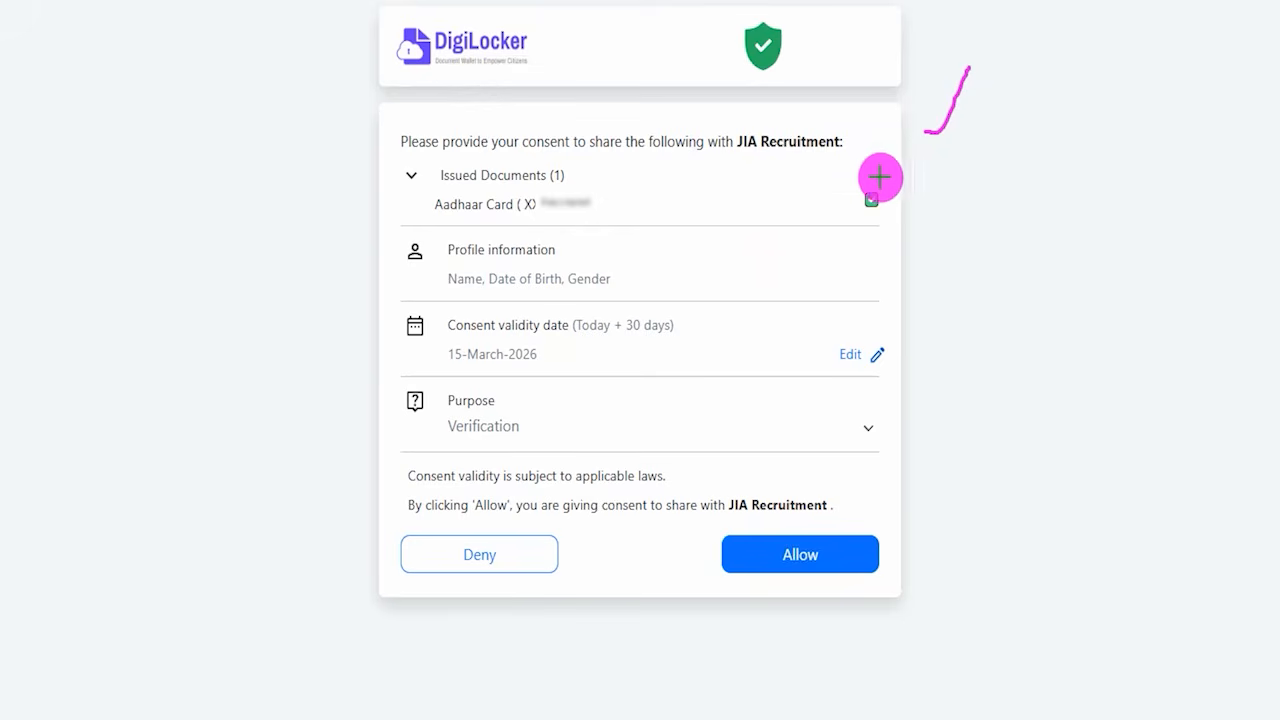
pyautogui.moveTo(880, 207); pyautogui.dragTo(903, 172)
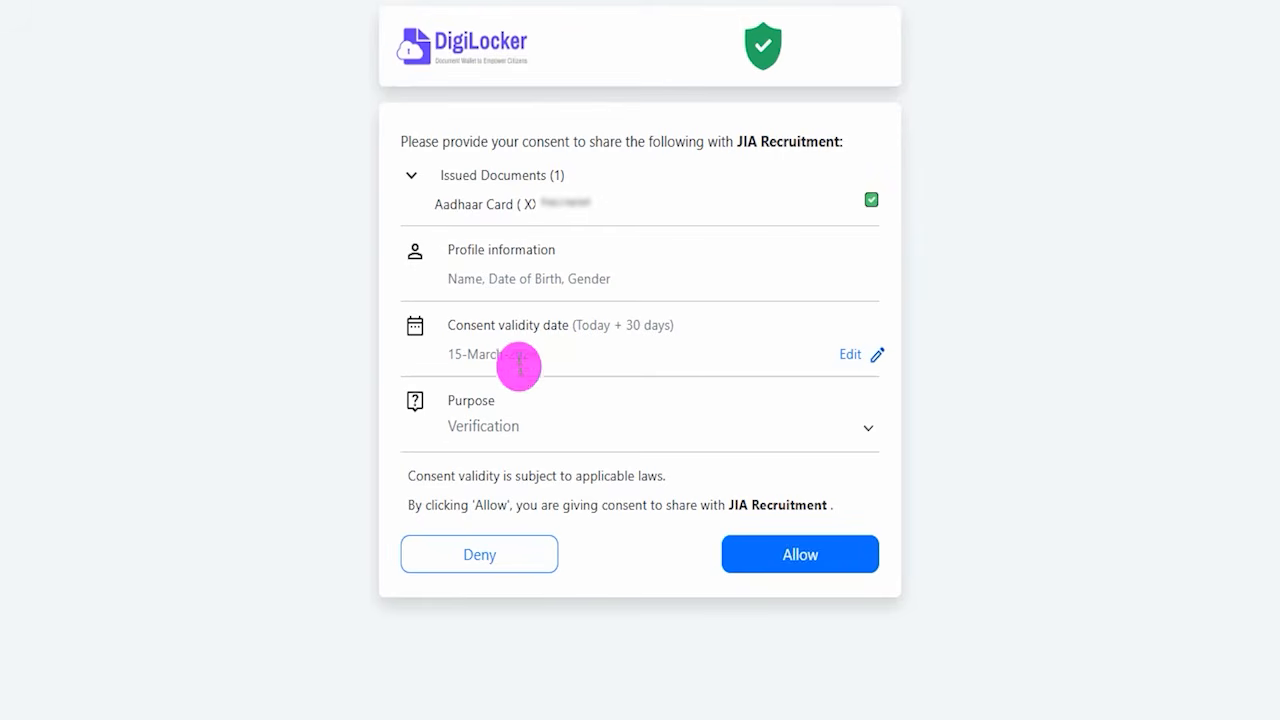
pyautogui.click(524, 430)
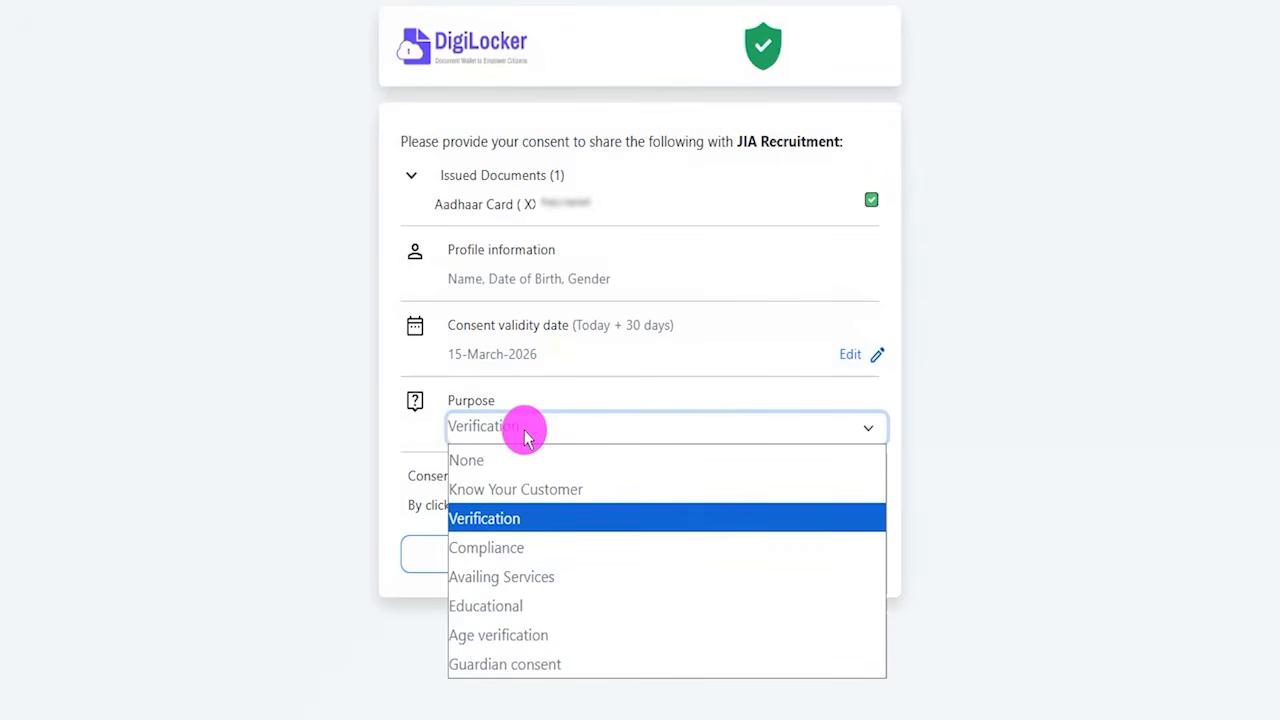
pyautogui.click(502, 520)
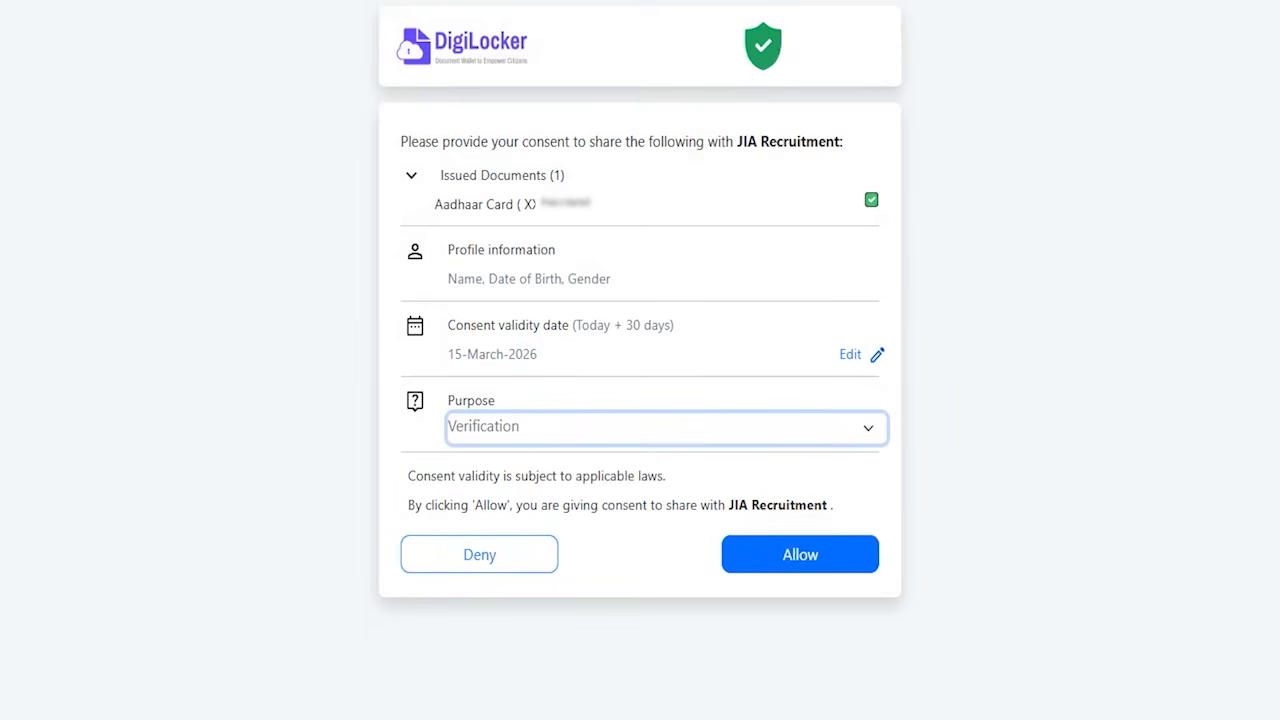
pyautogui.moveTo(1089, 284); pyautogui.dragTo(862, 543)
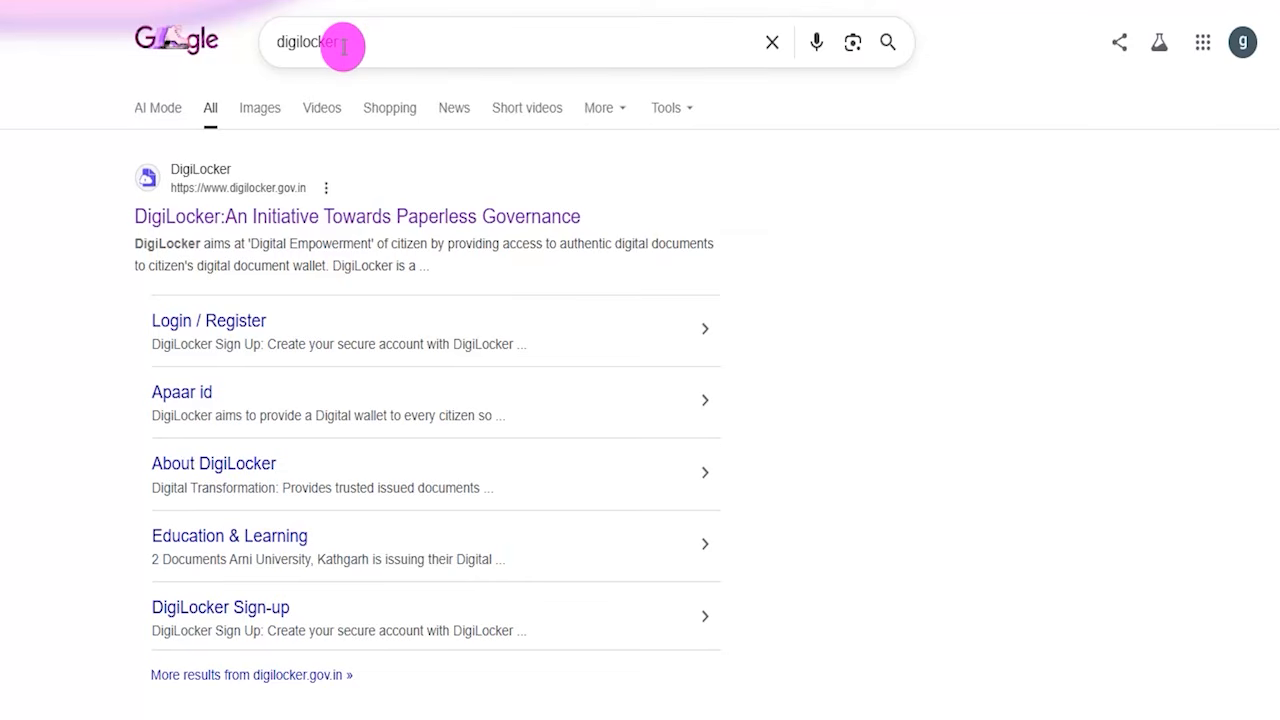
# Open the official DigiLocker website from the search results and go to Login / Register
pyautogui.click(300, 216)
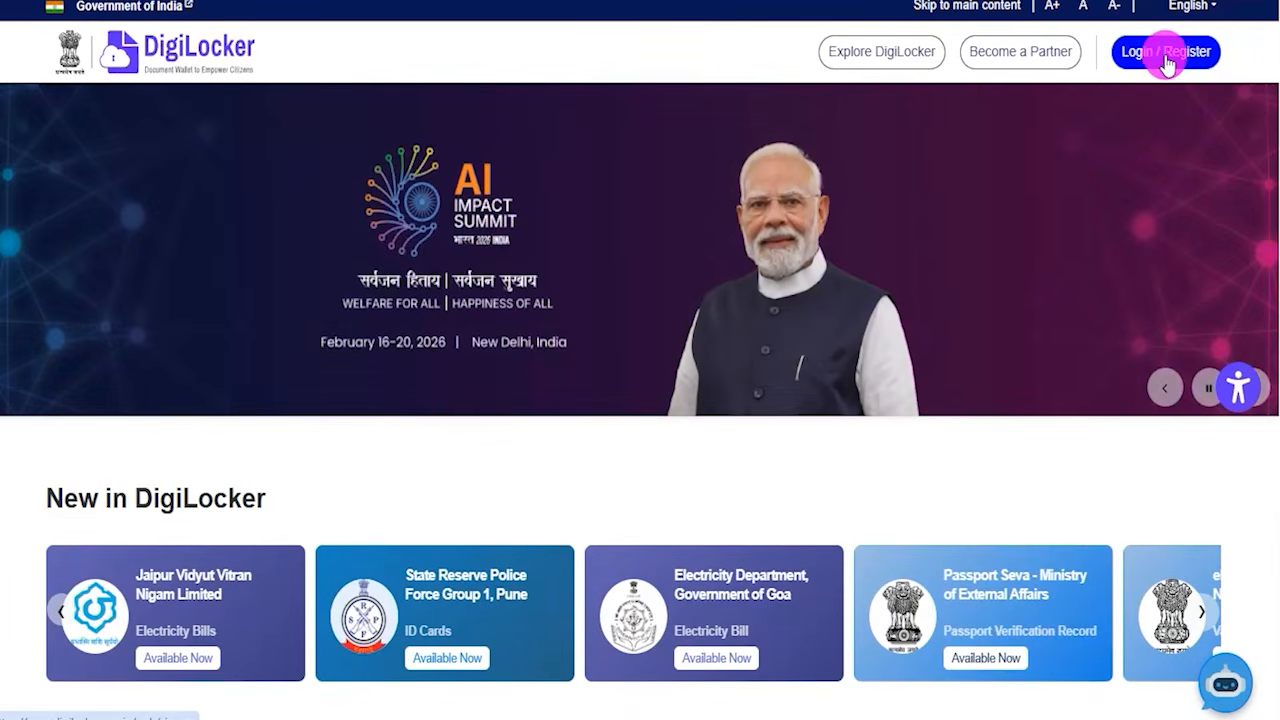
pyautogui.click(1168, 60)
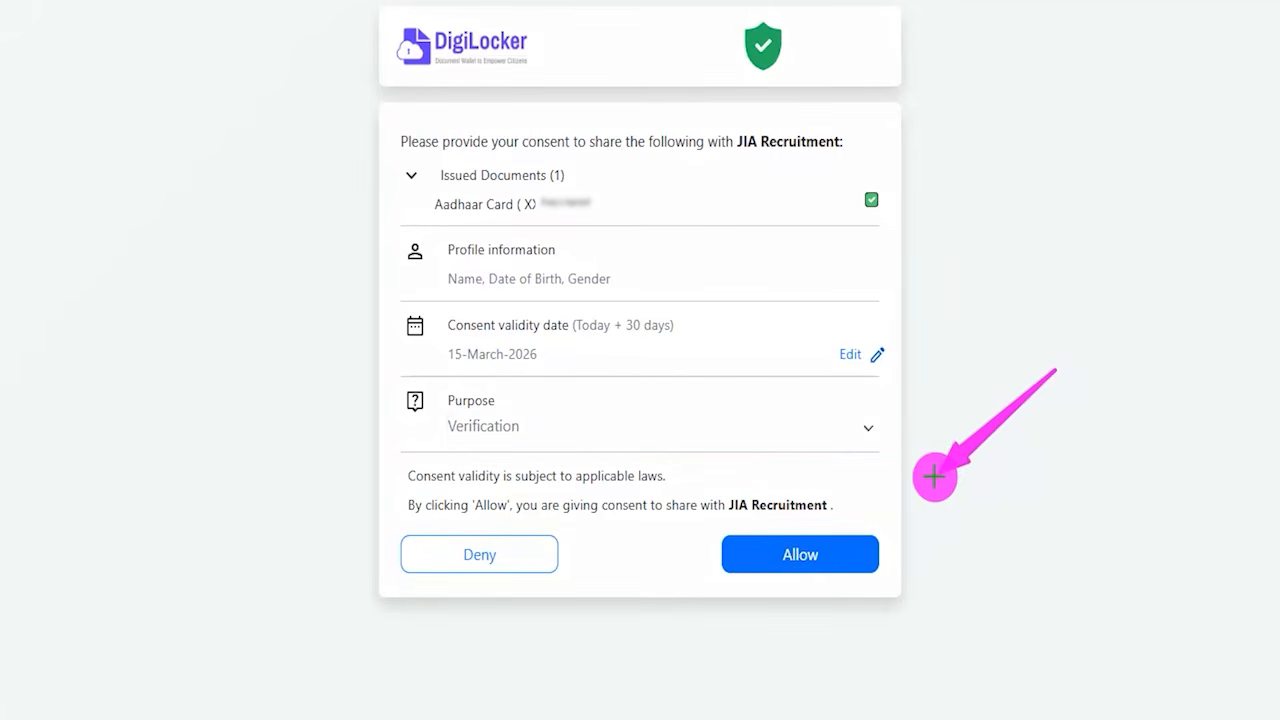
# Allow sharing with JIA Recruitment and set the Domicile State in the registration form to HARYANA AND CHANDIGARH
pyautogui.click(868, 540)
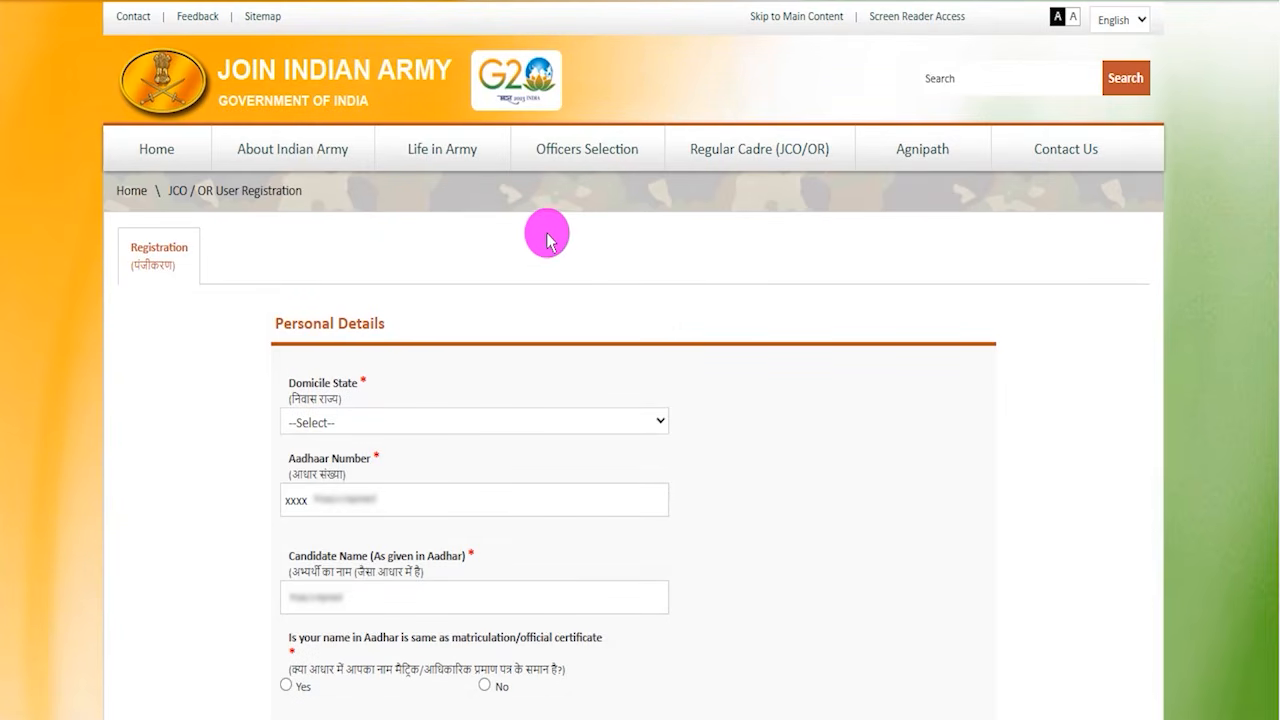
pyautogui.click(343, 424)
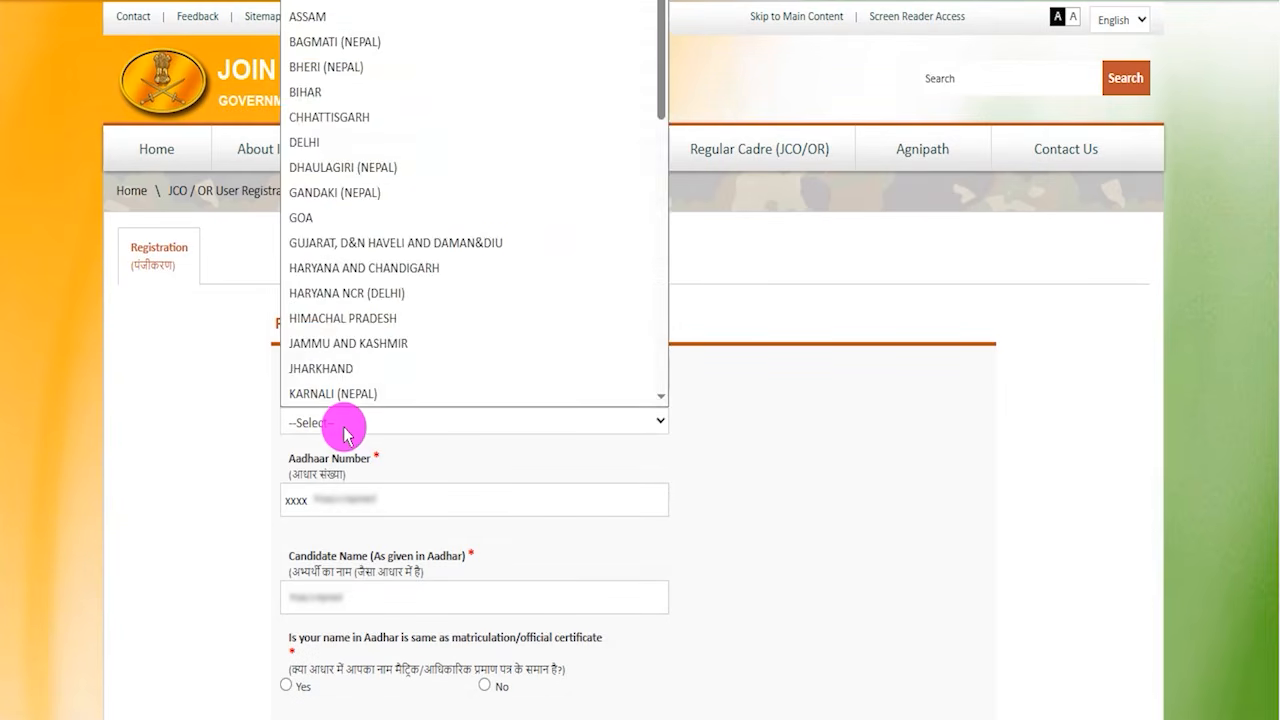
pyautogui.click(334, 276)
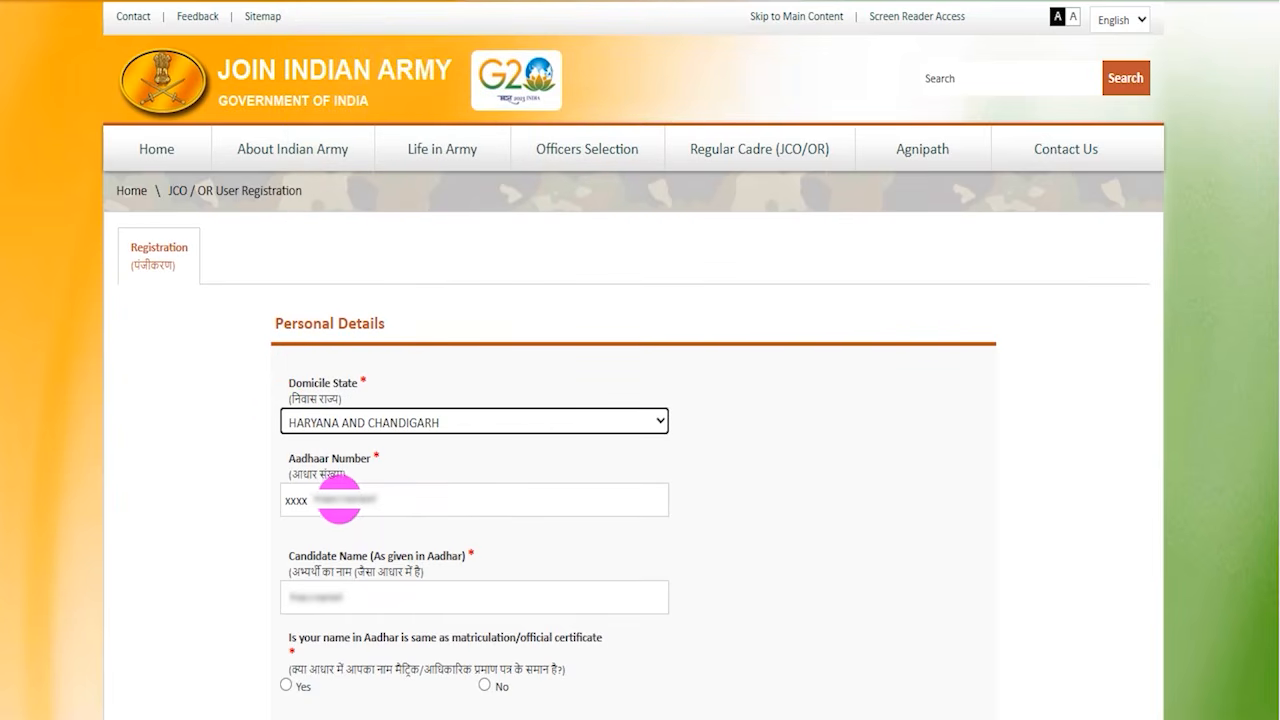
# Point out the fetched Aadhaar number and candidate name, and answer Yes to the name matching the matriculation certificate
pyautogui.click(308, 501)
pyautogui.moveTo(312, 505); pyautogui.dragTo(344, 508)
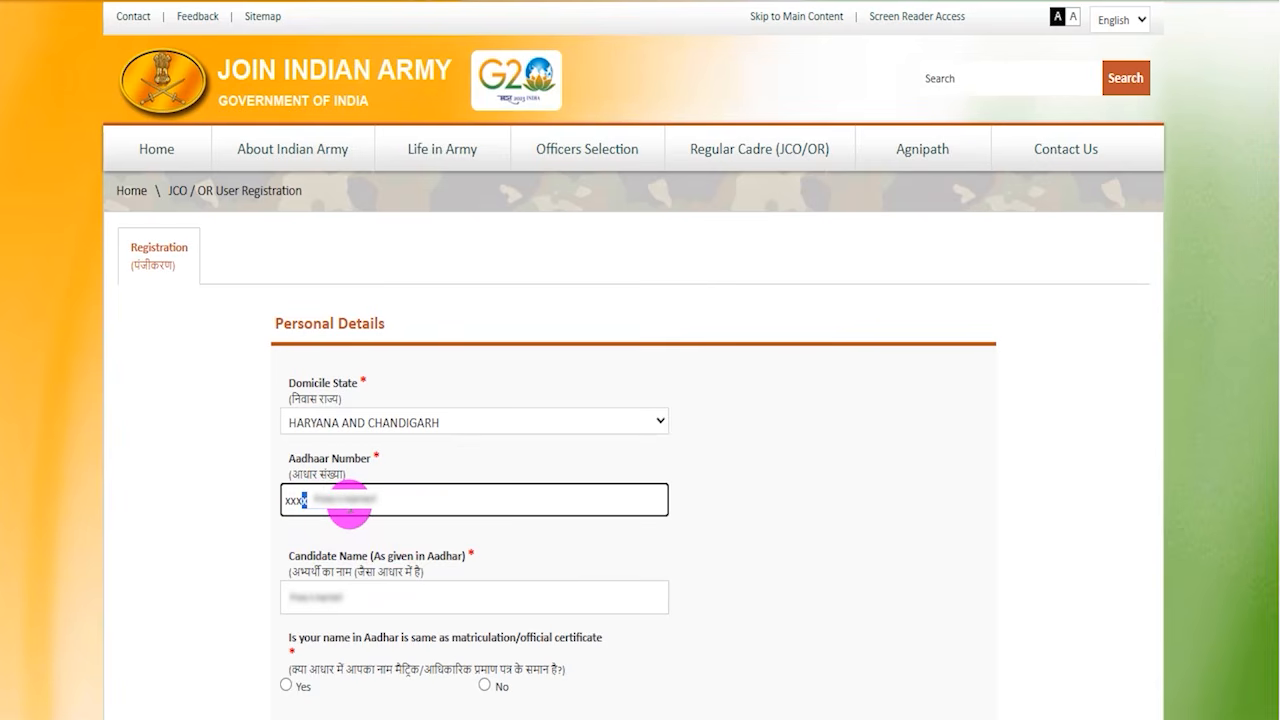
pyautogui.click(297, 598)
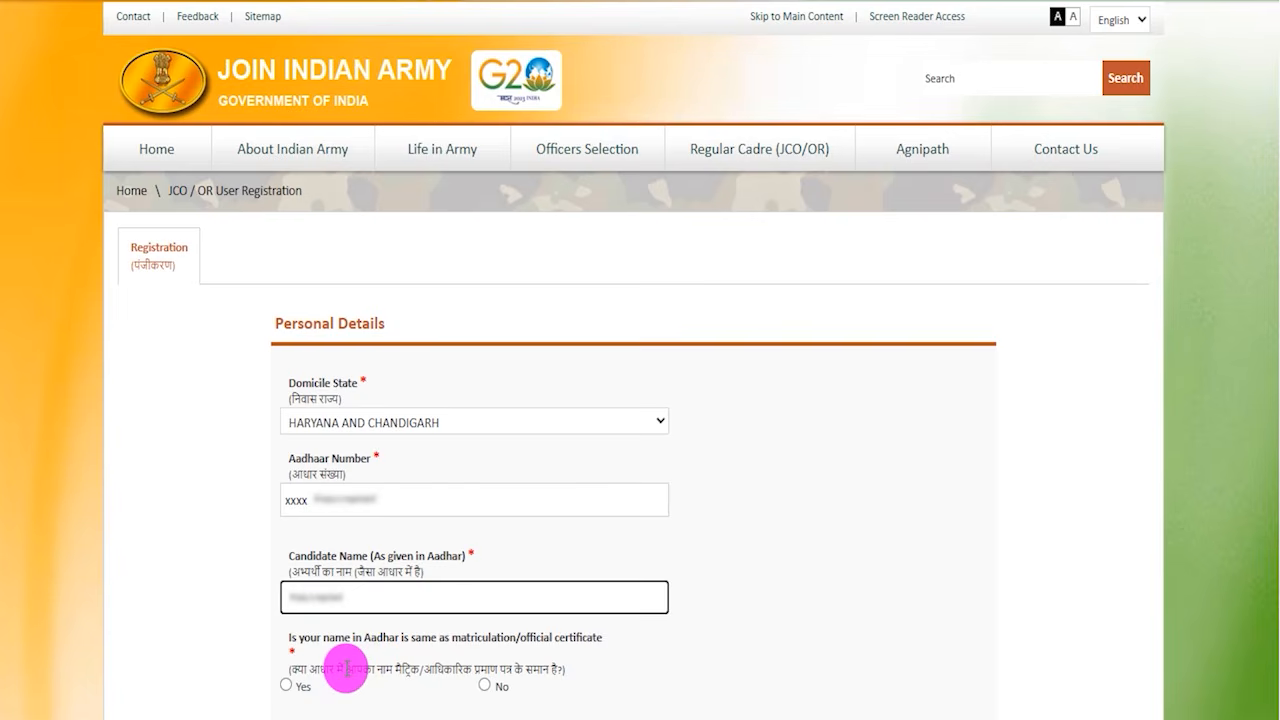
pyautogui.moveTo(345, 669); pyautogui.dragTo(462, 668)
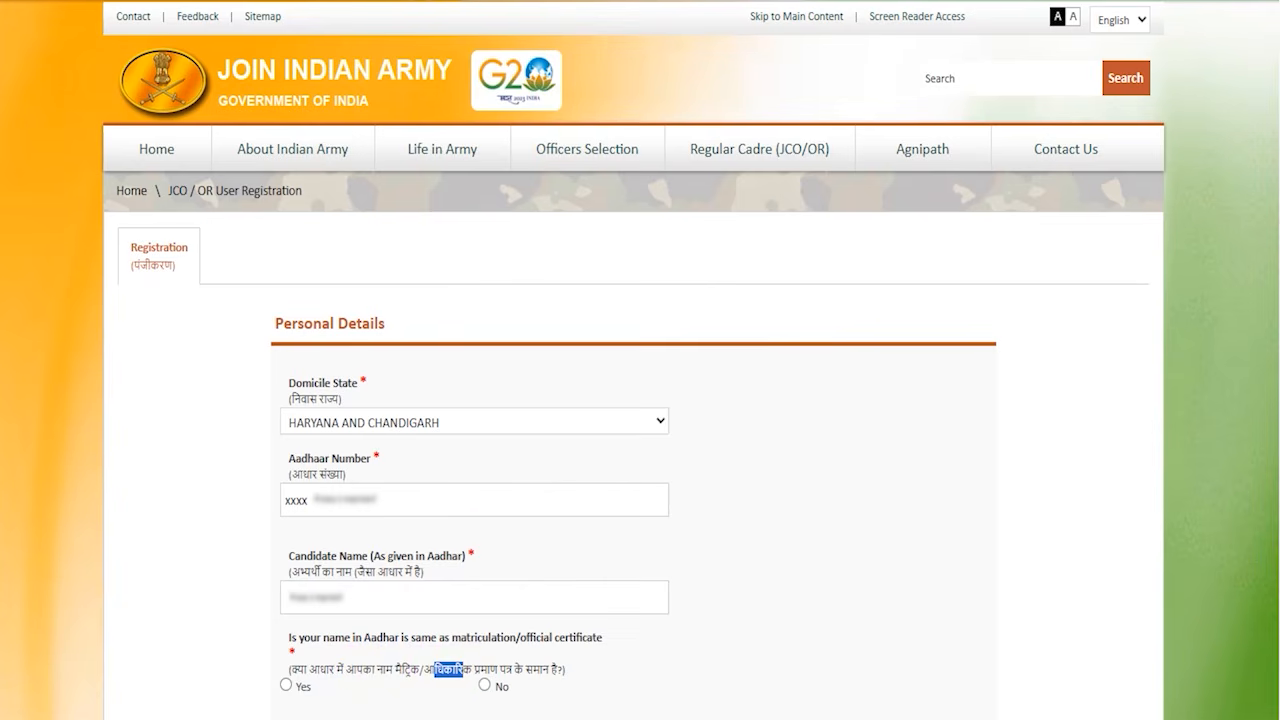
pyautogui.click(349, 510)
pyautogui.click(286, 686)
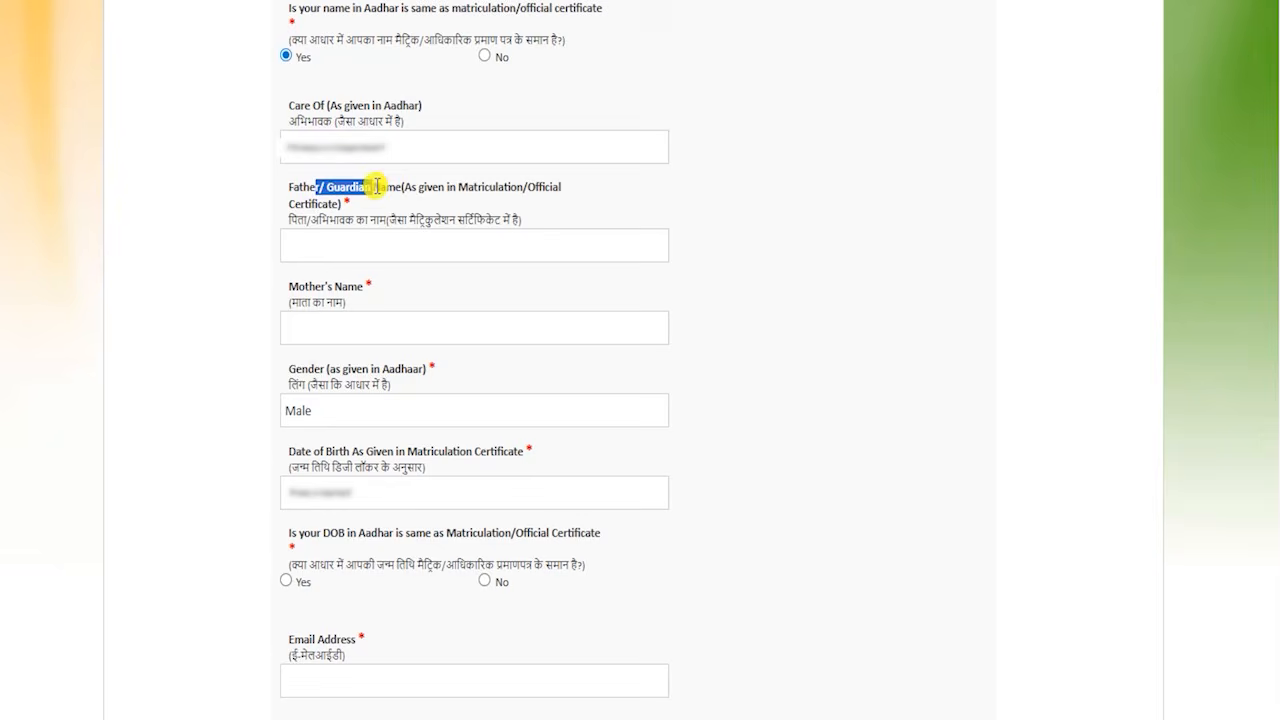
# Point out the Care Of and Father/ Guardian Name fields of the registration form without filling them in
pyautogui.moveTo(378, 232)
pyautogui.mouseDown()
pyautogui.moveTo(469, 149)
pyautogui.moveTo(746, 211)
pyautogui.moveTo(583, 141)
pyautogui.mouseUp()
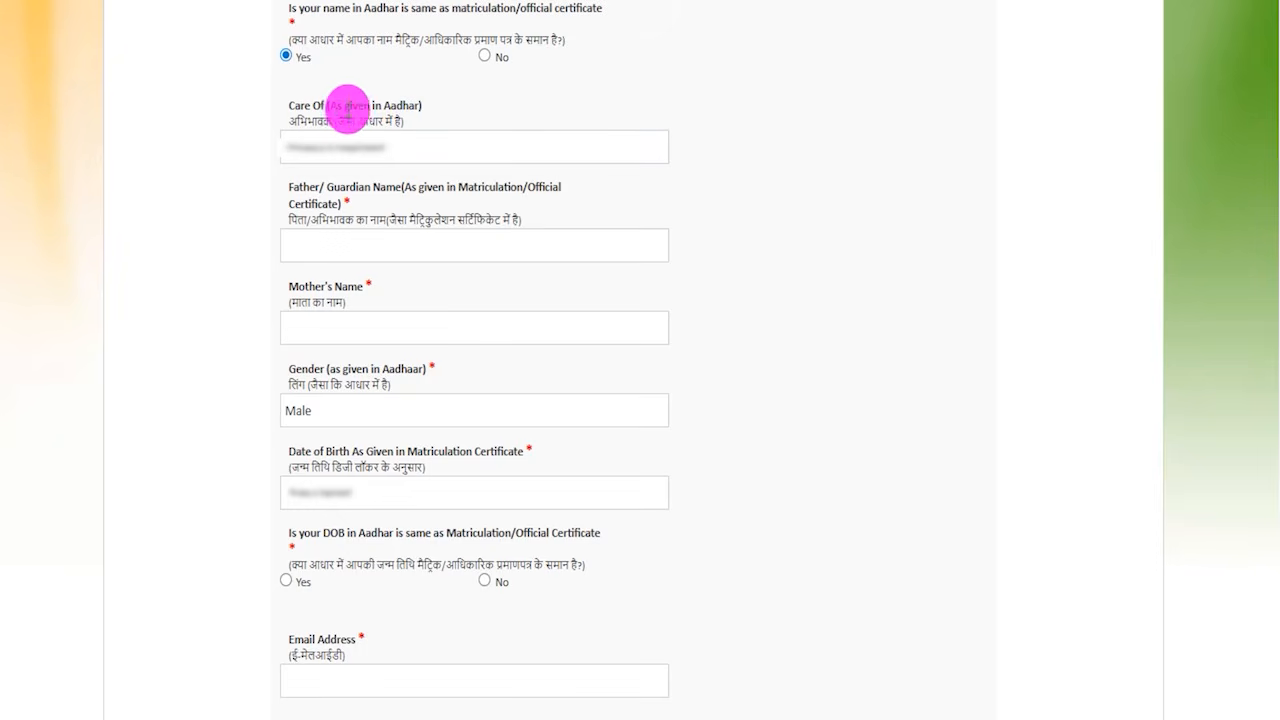
pyautogui.moveTo(316, 106); pyautogui.dragTo(377, 104)
pyautogui.click(314, 152)
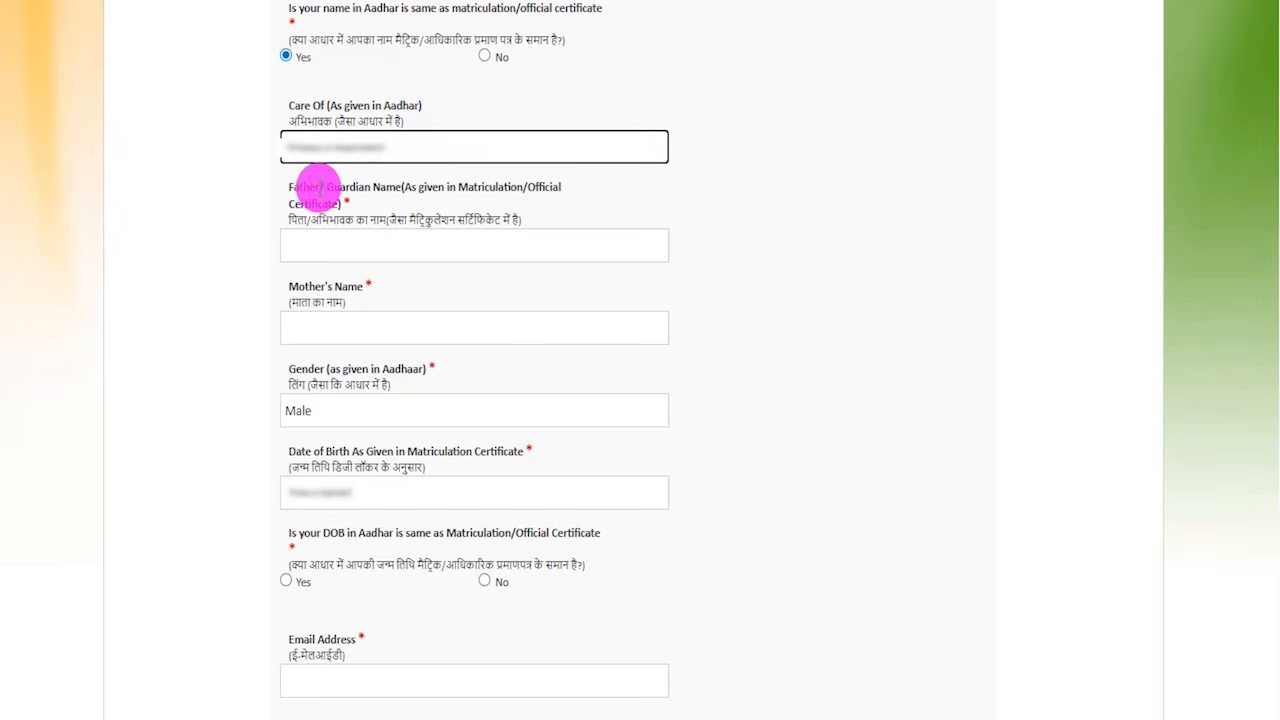
pyautogui.moveTo(308, 188); pyautogui.dragTo(366, 184)
pyautogui.click(363, 237)
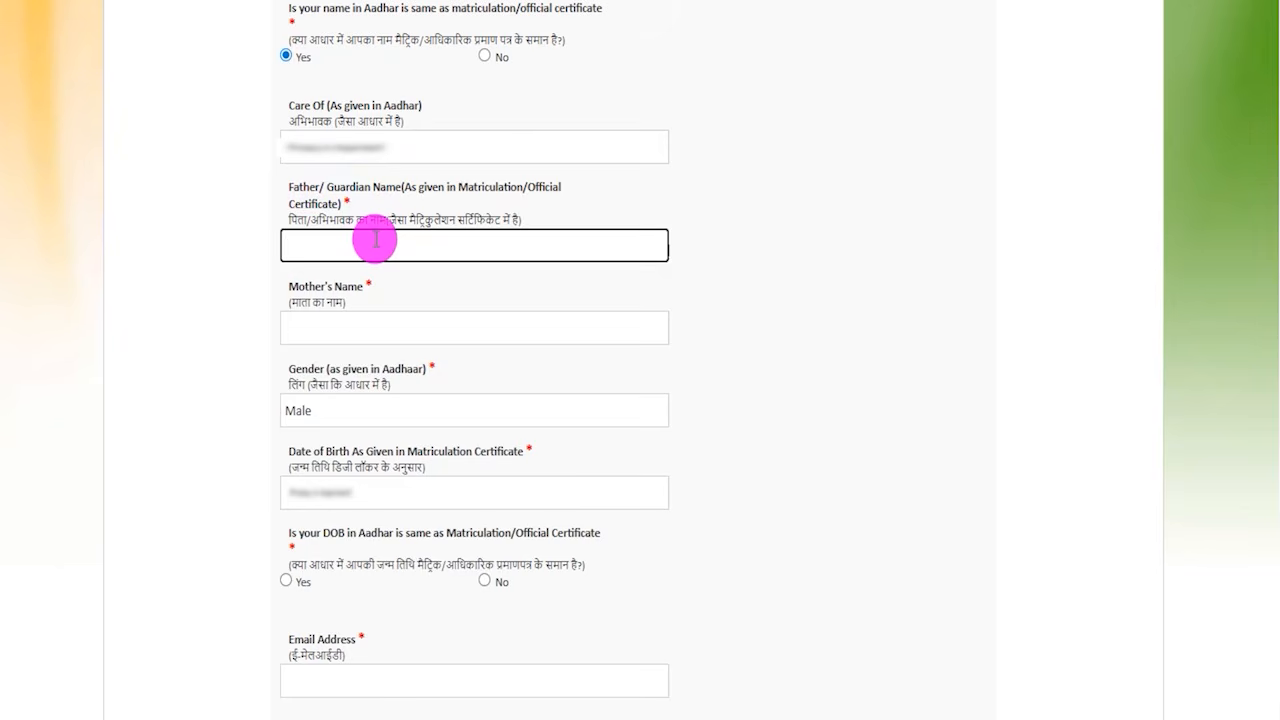
pyautogui.click(443, 277)
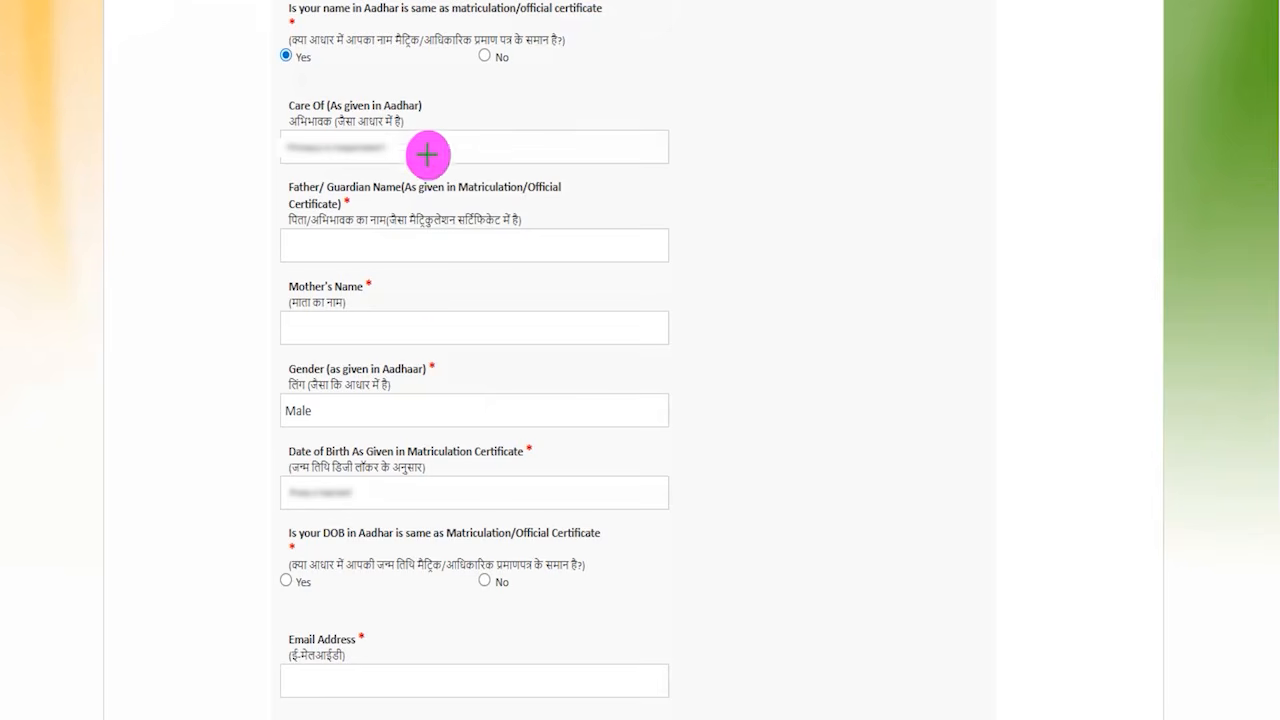
# Mark the father's name, mother's name, gender and date of birth fields, and Yes for the matching DOB question
pyautogui.moveTo(421, 193); pyautogui.dragTo(390, 240)
pyautogui.moveTo(313, 332); pyautogui.dragTo(429, 332)
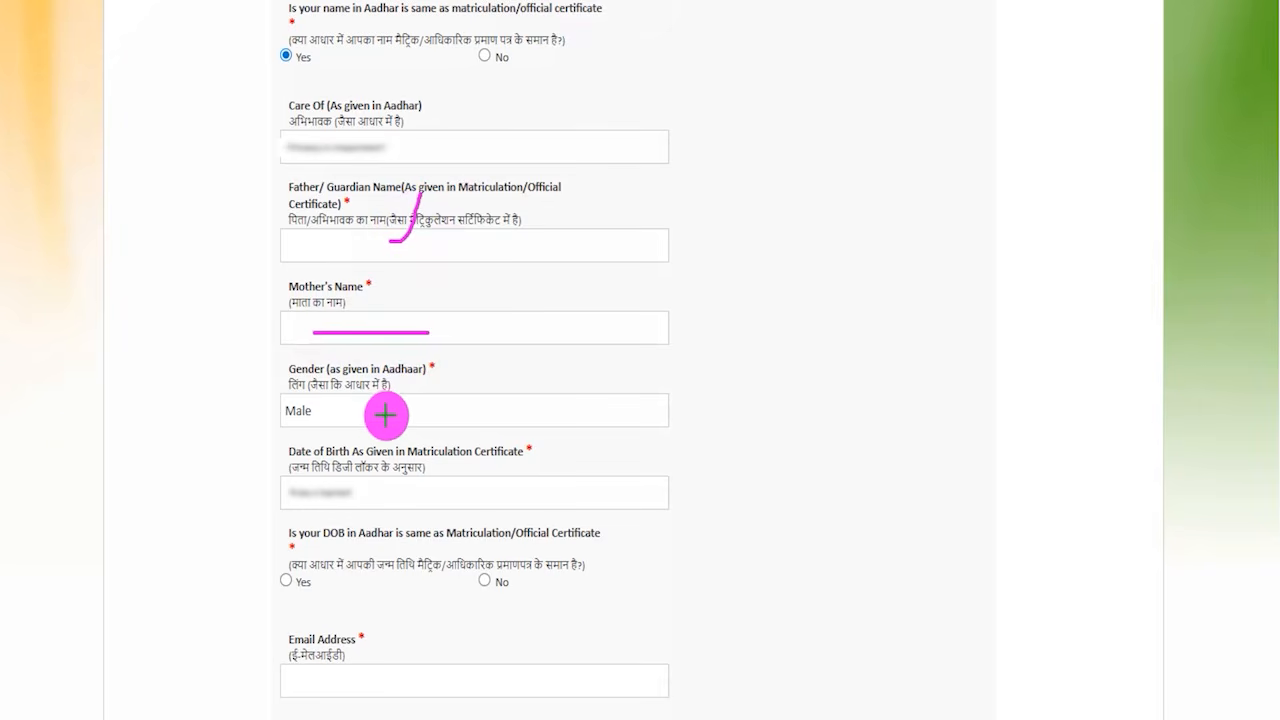
pyautogui.moveTo(386, 413); pyautogui.dragTo(410, 360)
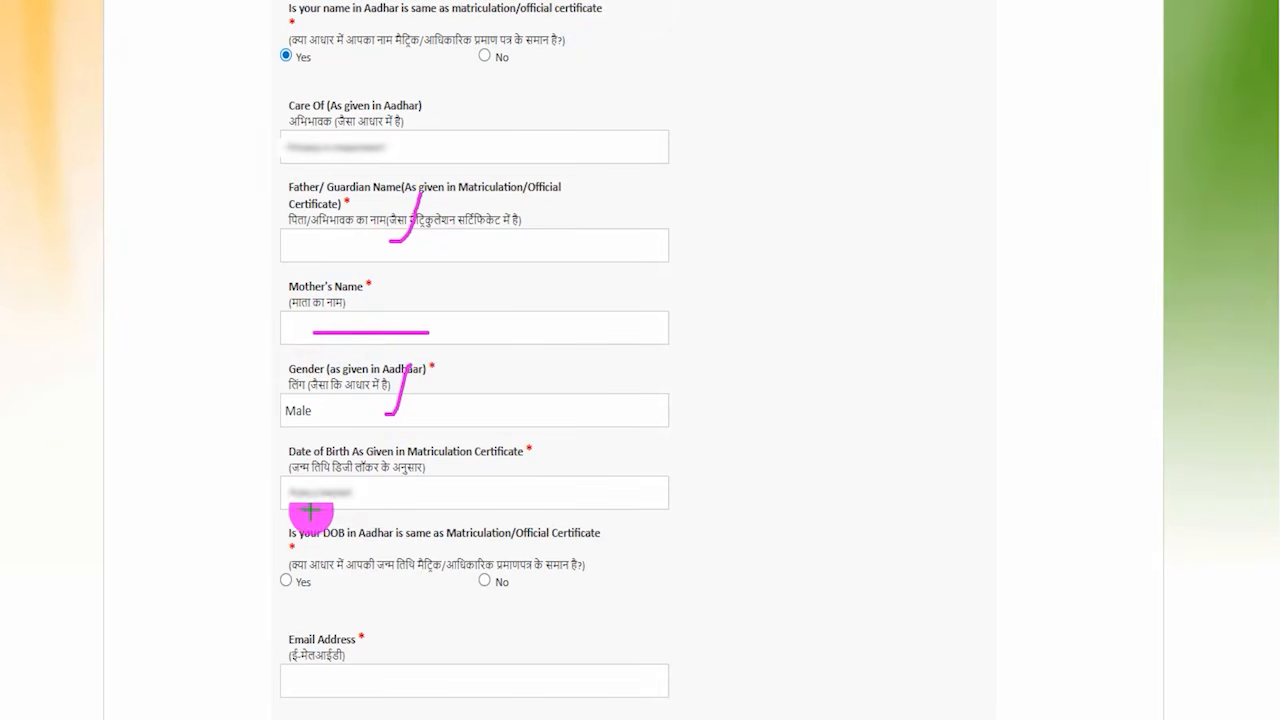
pyautogui.moveTo(289, 506); pyautogui.dragTo(334, 506)
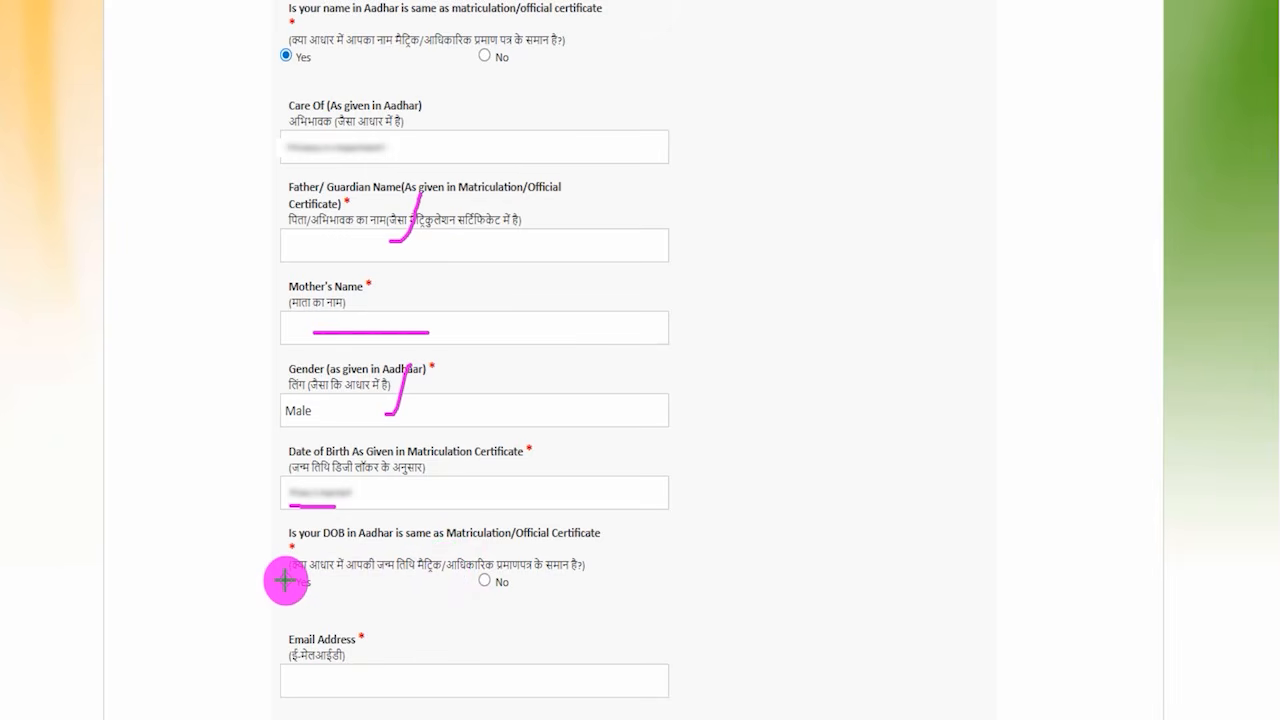
pyautogui.moveTo(285, 580); pyautogui.dragTo(313, 531)
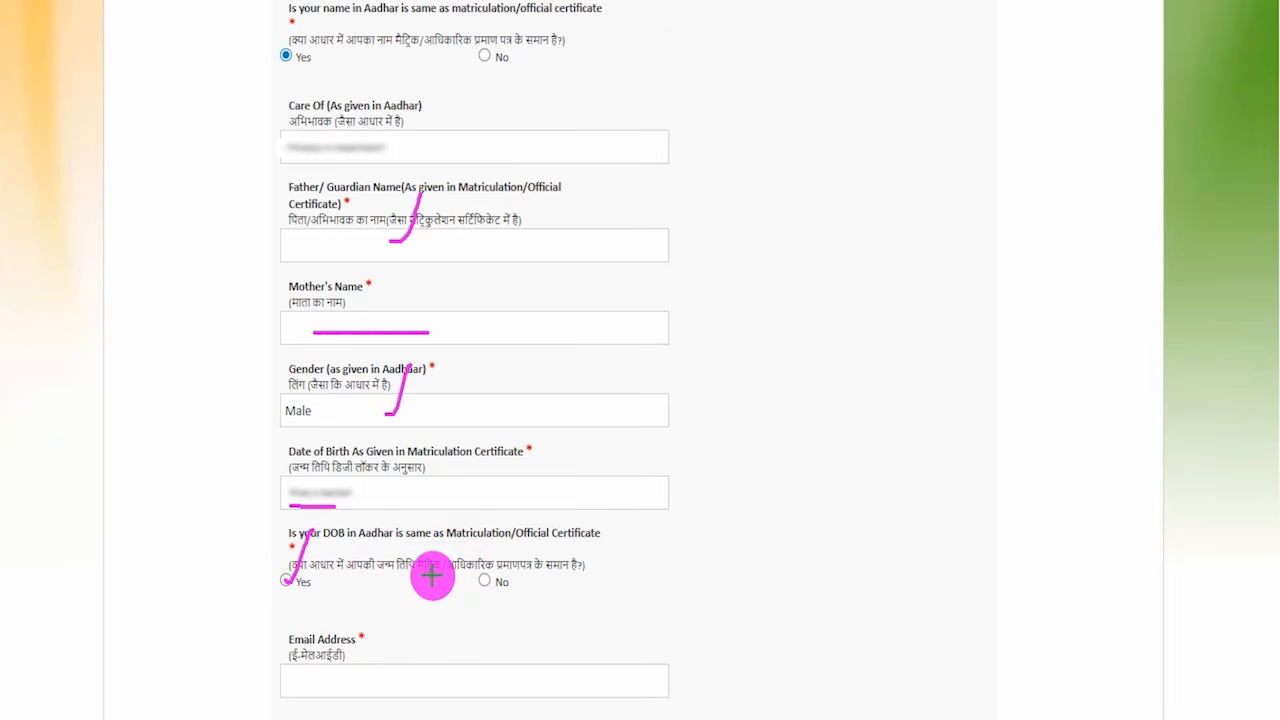
# Mark the Mobile No field, the DigiLocker consent checkbox, the captcha with its verification code field, and the Submit option, without filling them in
pyautogui.scroll(-5, 714, 63)
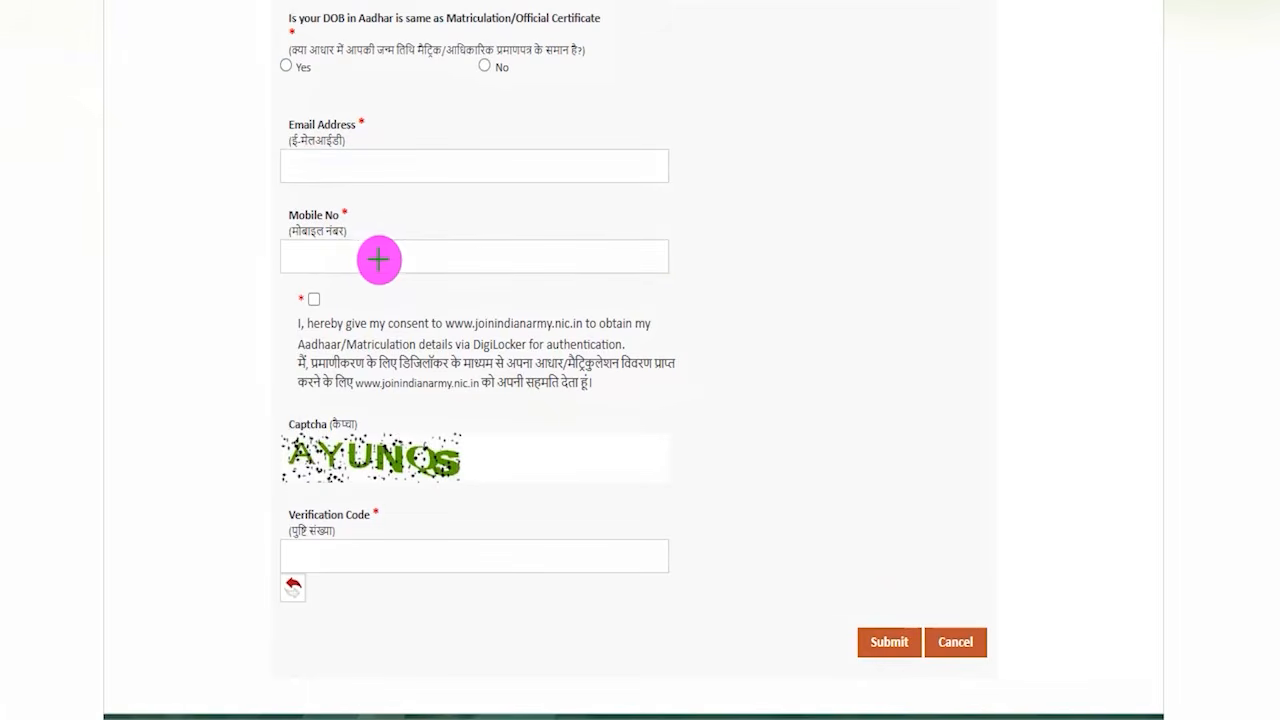
pyautogui.moveTo(343, 251); pyautogui.dragTo(393, 183)
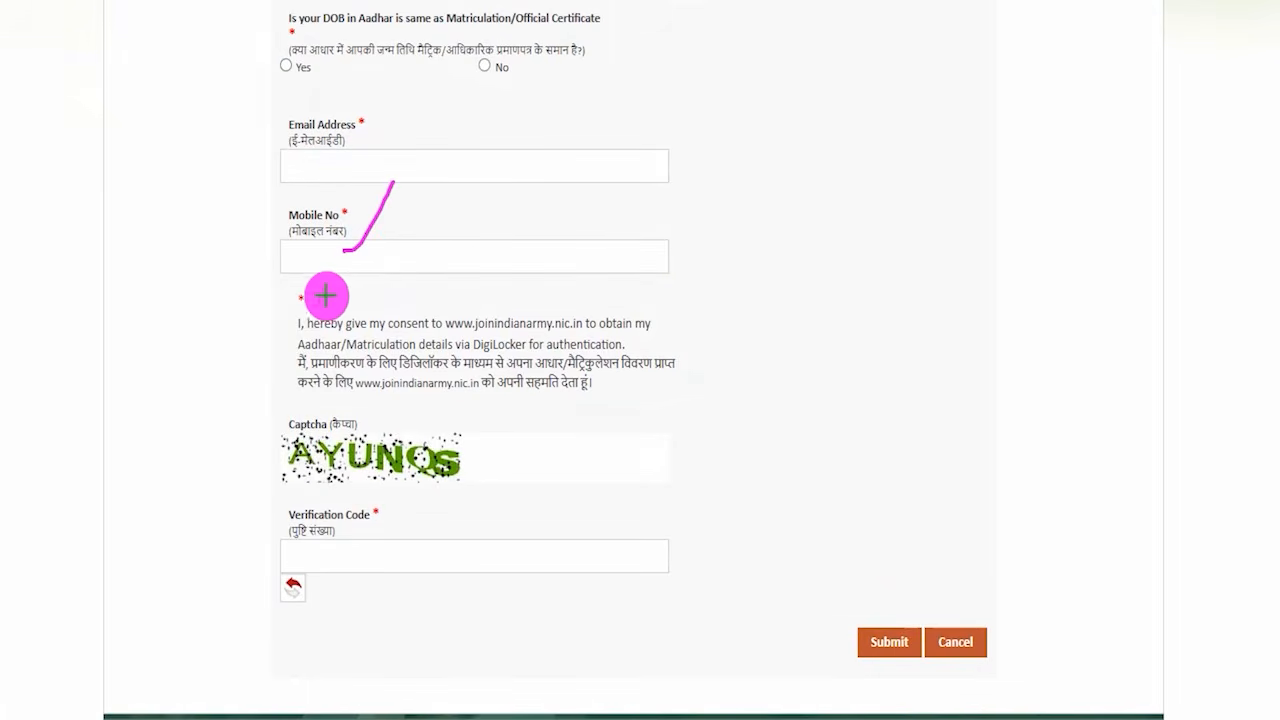
pyautogui.moveTo(316, 300); pyautogui.dragTo(351, 265)
pyautogui.moveTo(337, 487); pyautogui.dragTo(463, 488)
pyautogui.moveTo(480, 557); pyautogui.dragTo(533, 467)
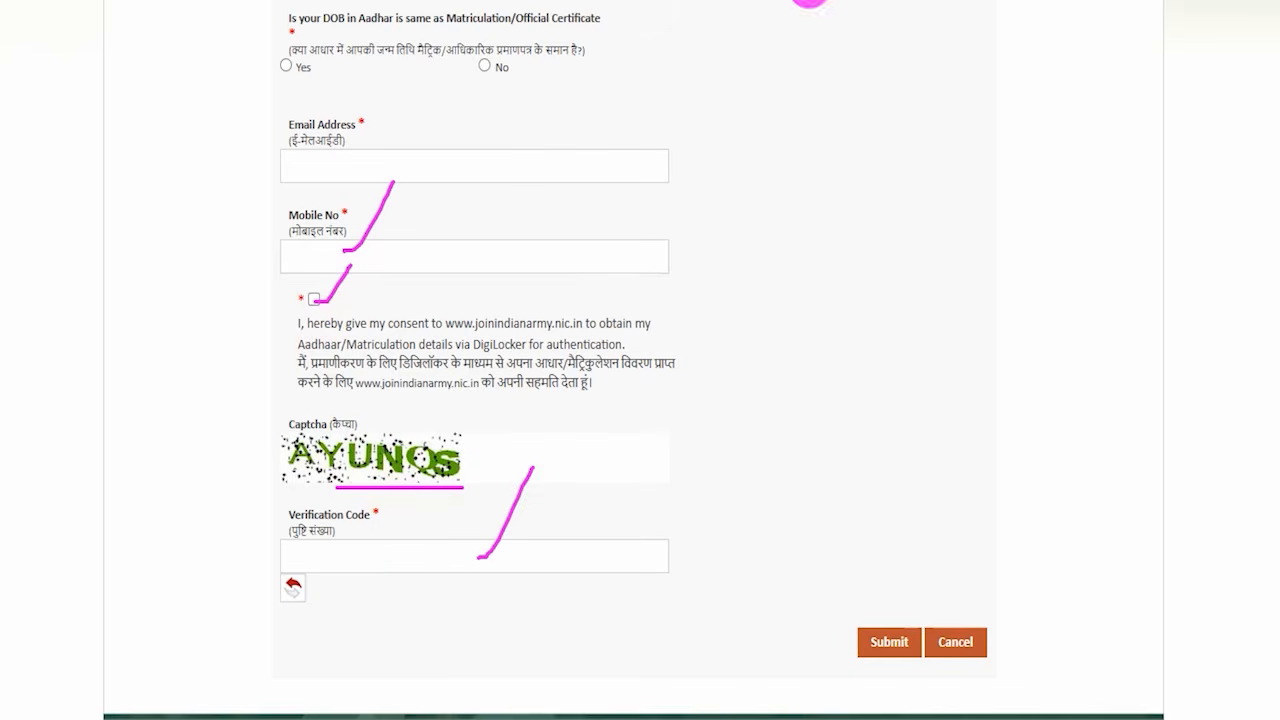
pyautogui.moveTo(901, 377); pyautogui.dragTo(888, 618)
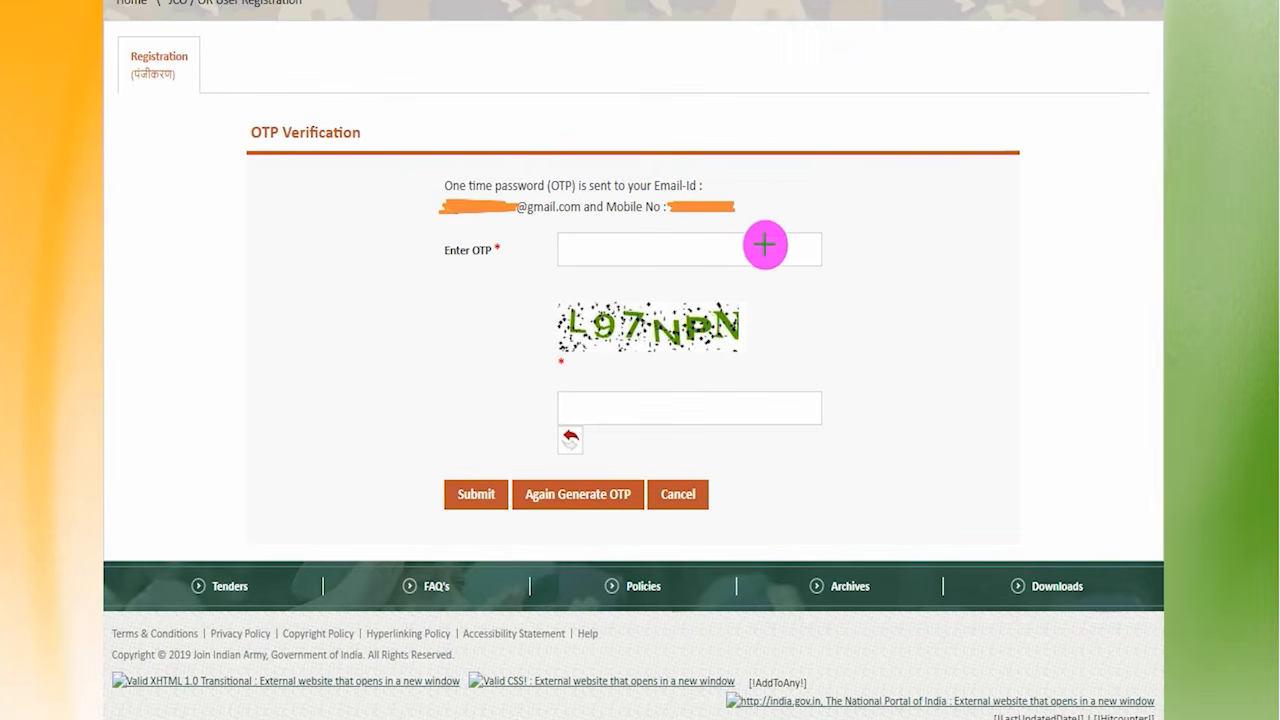
# Point out the OTP field, the captcha and its entry field, and the Submit option for the OTP verification
pyautogui.moveTo(758, 242); pyautogui.dragTo(794, 191)
pyautogui.moveTo(634, 352); pyautogui.dragTo(738, 352)
pyautogui.moveTo(762, 401); pyautogui.dragTo(822, 326)
pyautogui.moveTo(310, 350); pyautogui.dragTo(456, 483)
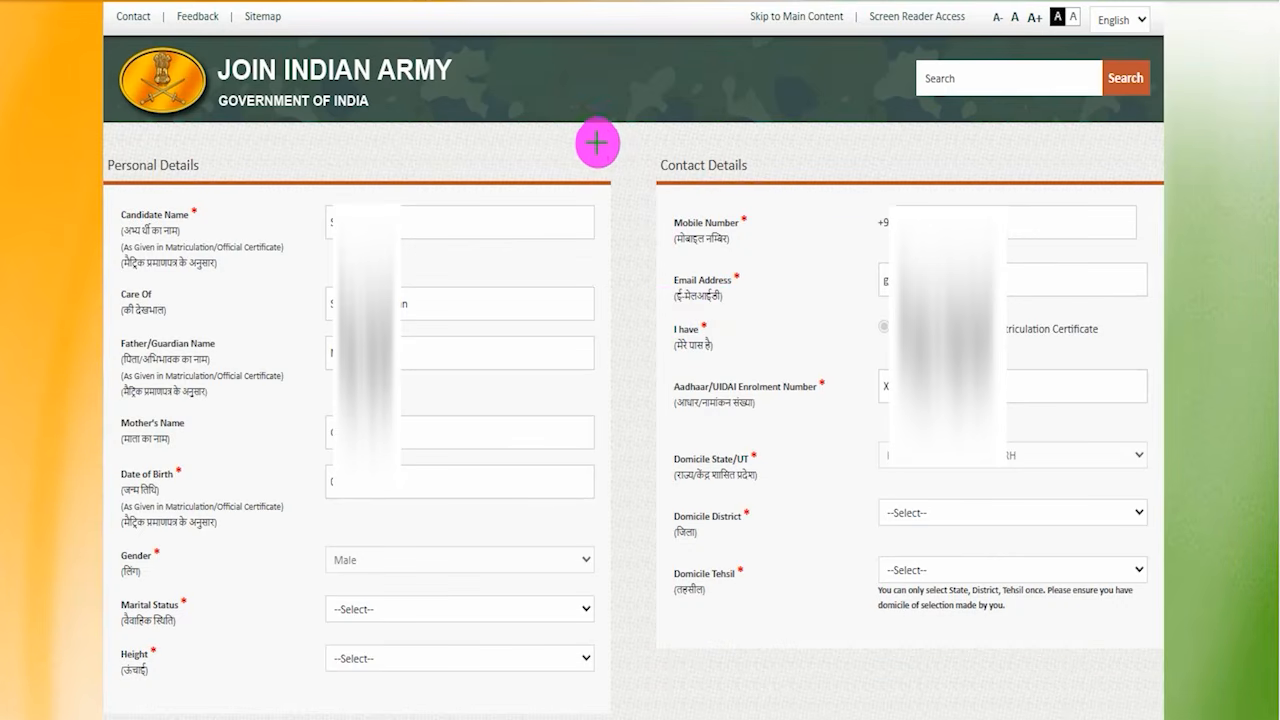
# Mark the Personal Details and Contact Details sections of the registration form and clear the marks
pyautogui.moveTo(540, 139); pyautogui.dragTo(591, 86)
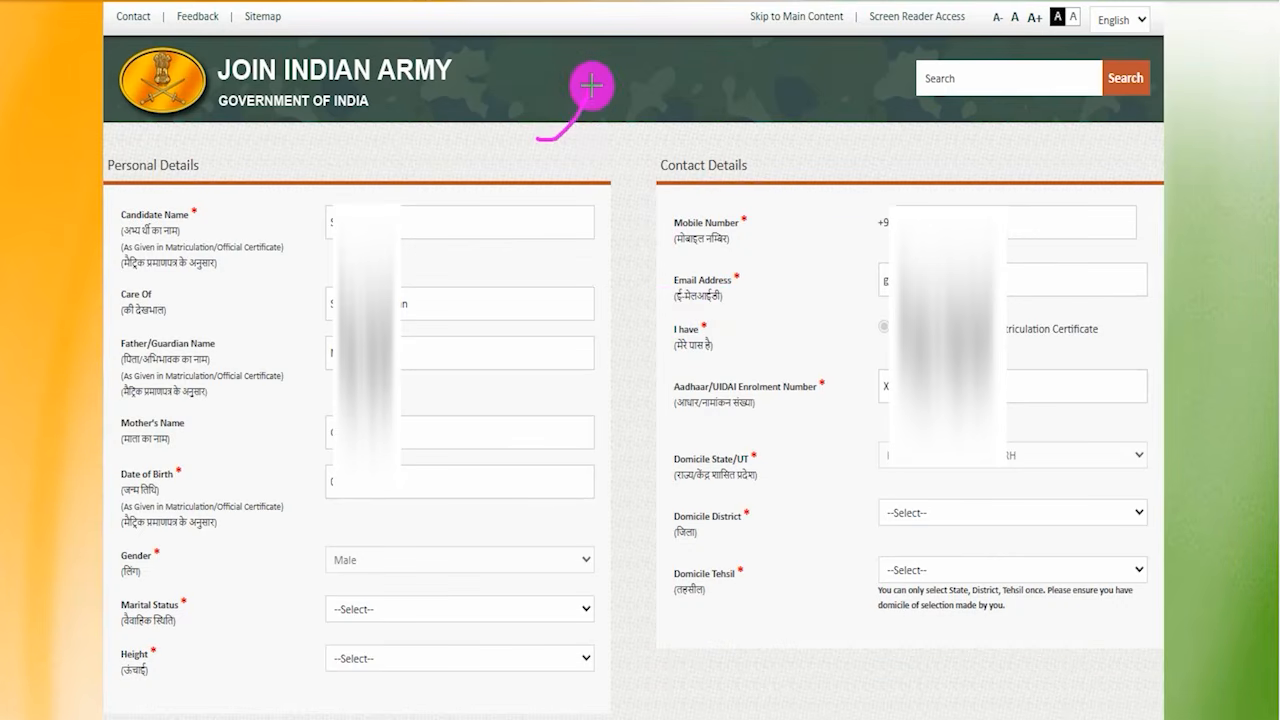
pyautogui.moveTo(621, 216); pyautogui.dragTo(671, 133)
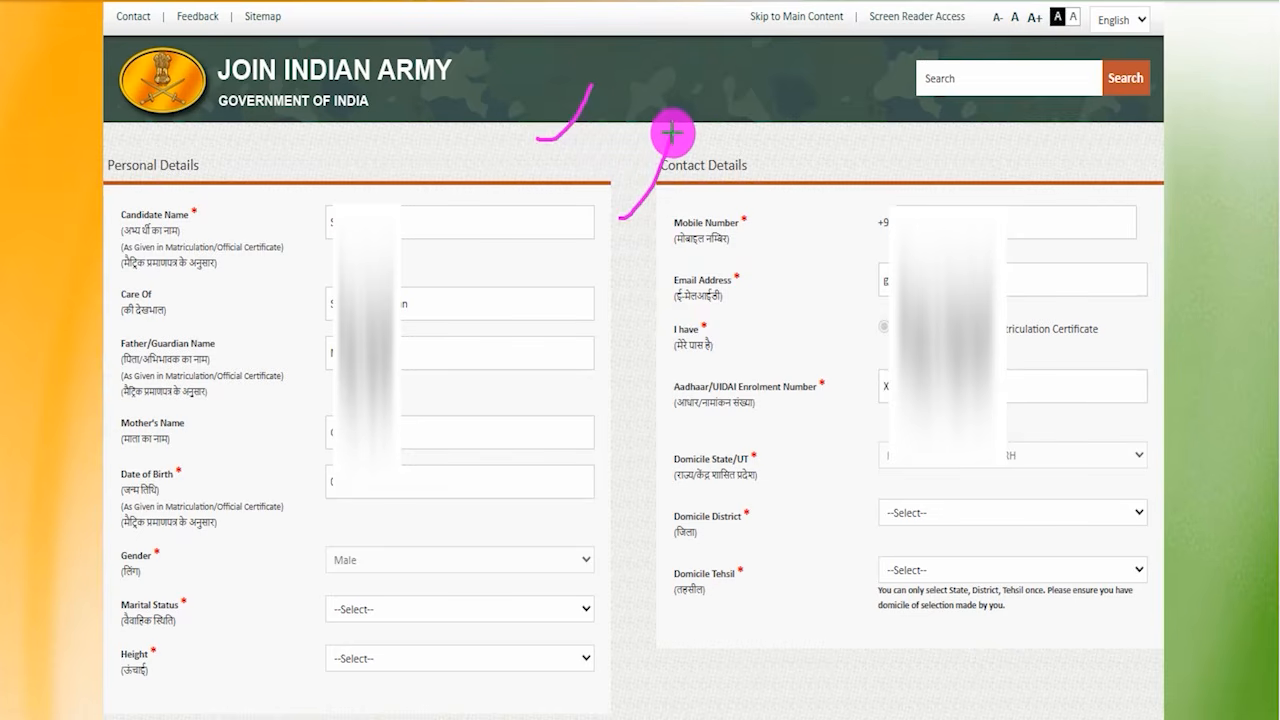
pyautogui.press('Escape')
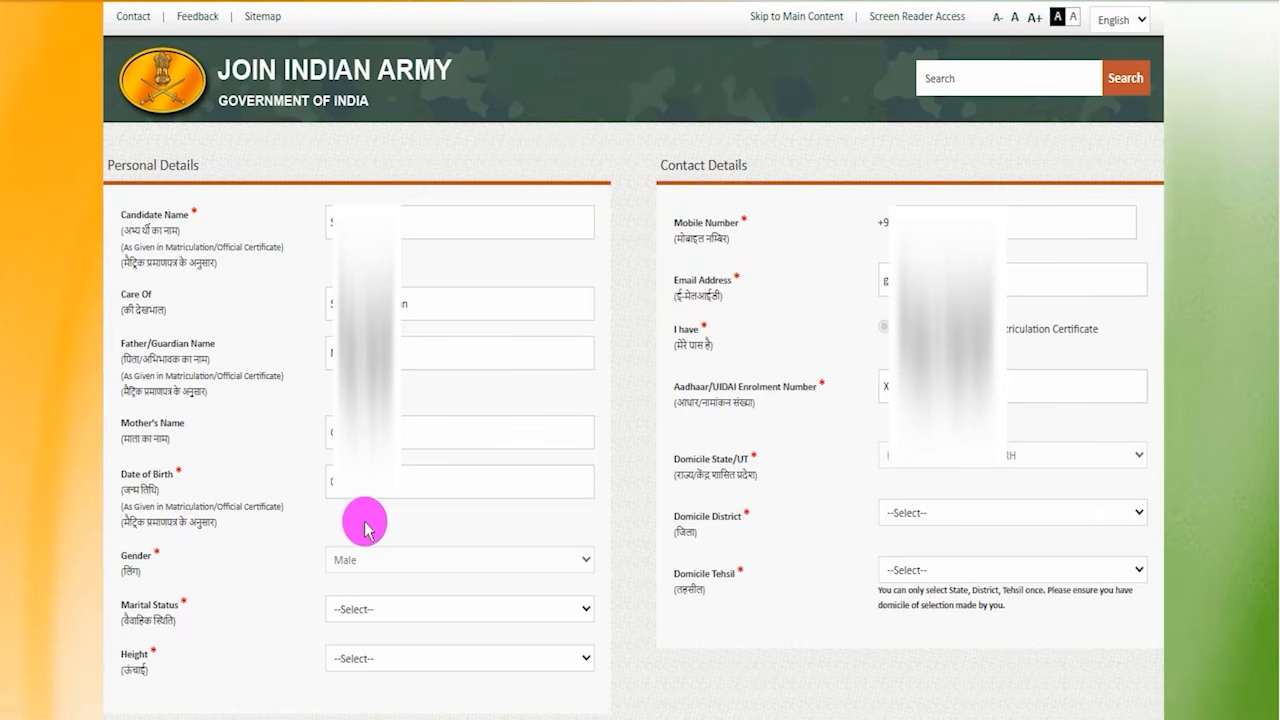
# Set the candidate's Marital Status to Unmarried and Height to 180 in the Personal Details
pyautogui.click(356, 612)
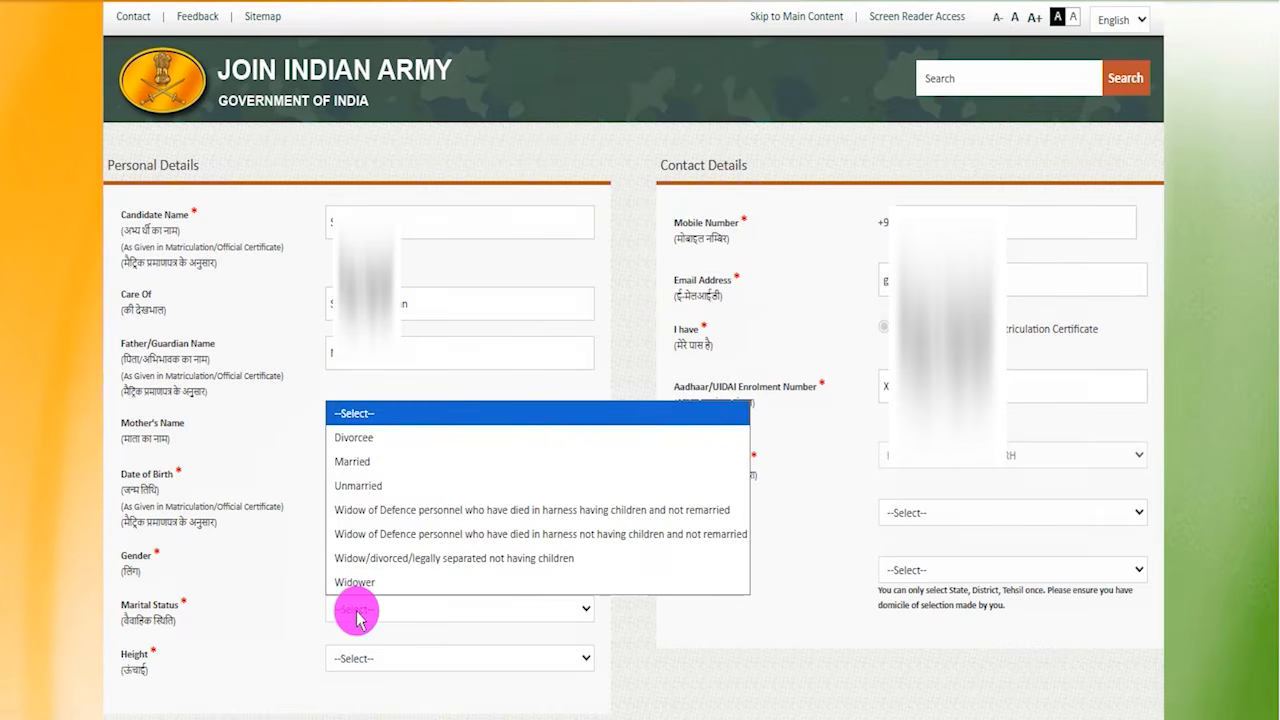
pyautogui.click(358, 486)
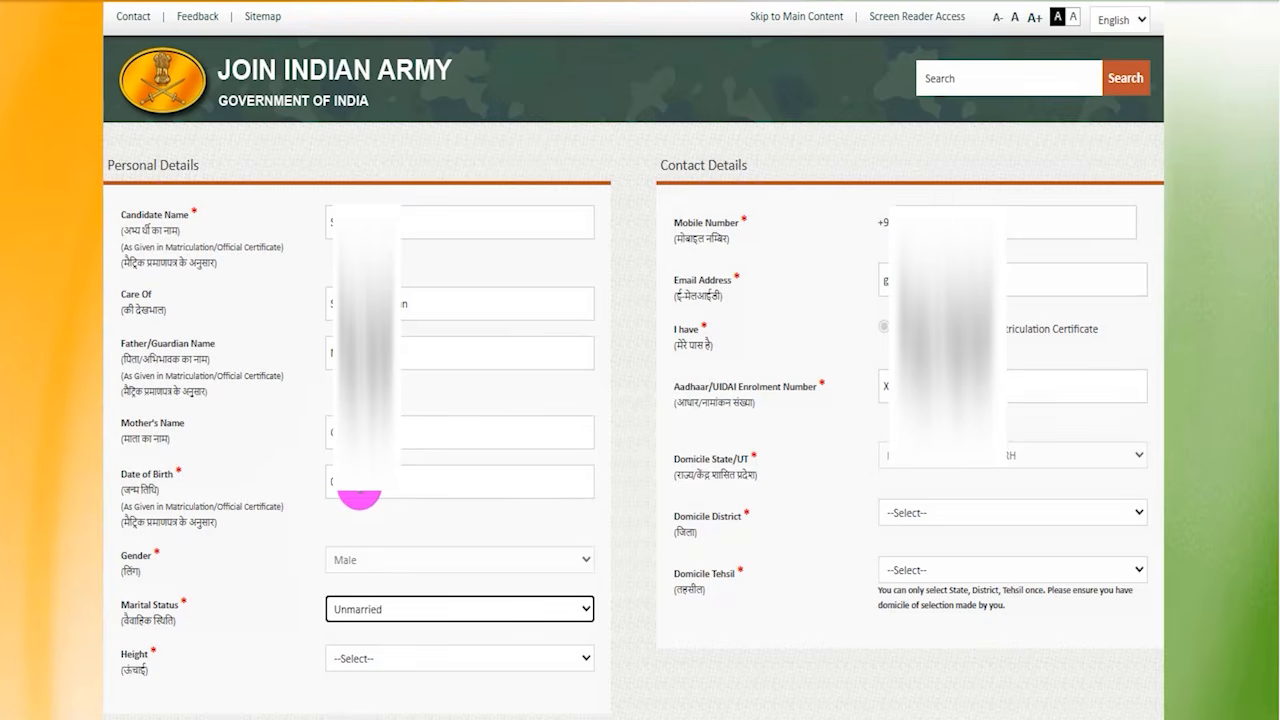
pyautogui.click(371, 659)
pyautogui.scroll(-3, 392, 557)
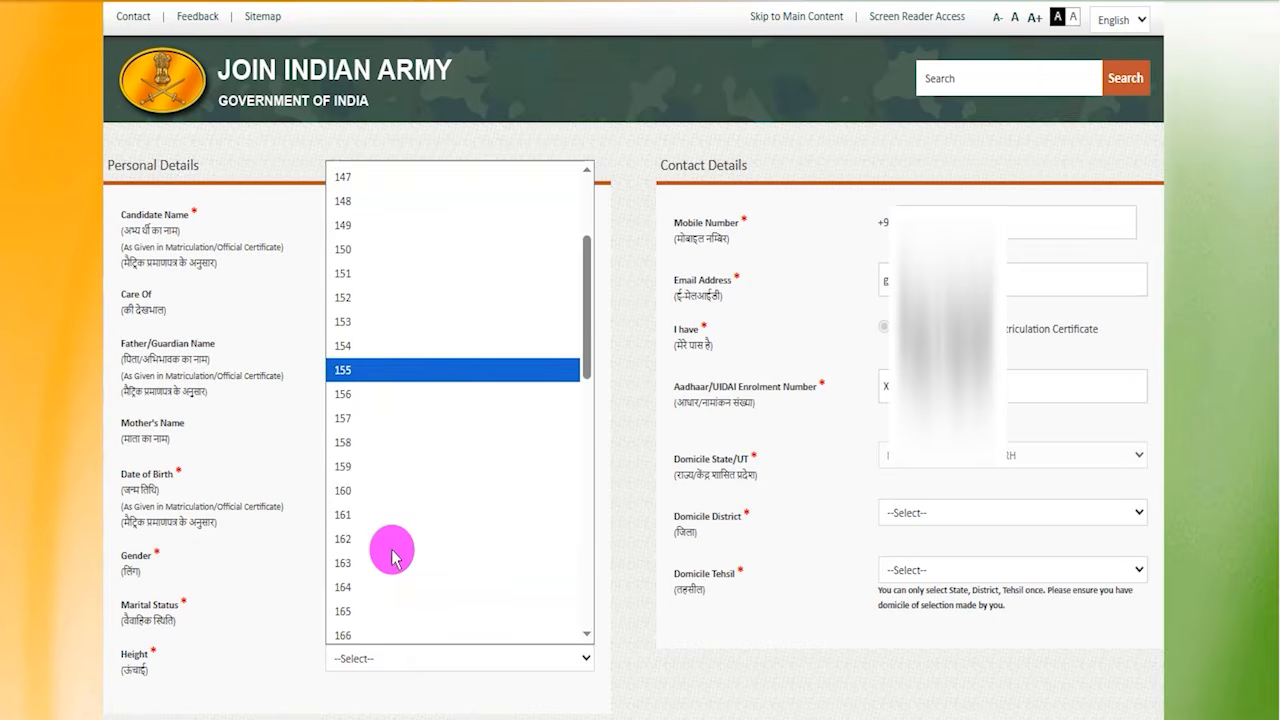
pyautogui.scroll(-3, 391, 559)
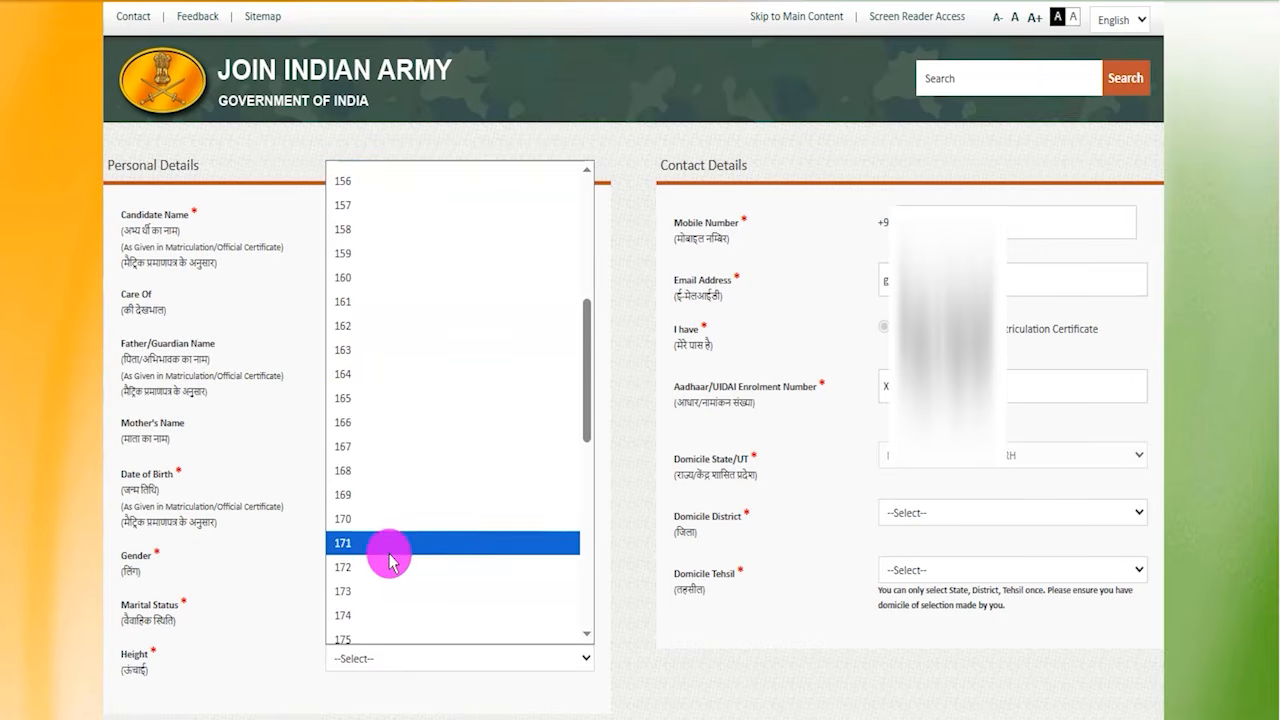
pyautogui.scroll(-3, 389, 558)
pyautogui.click(381, 554)
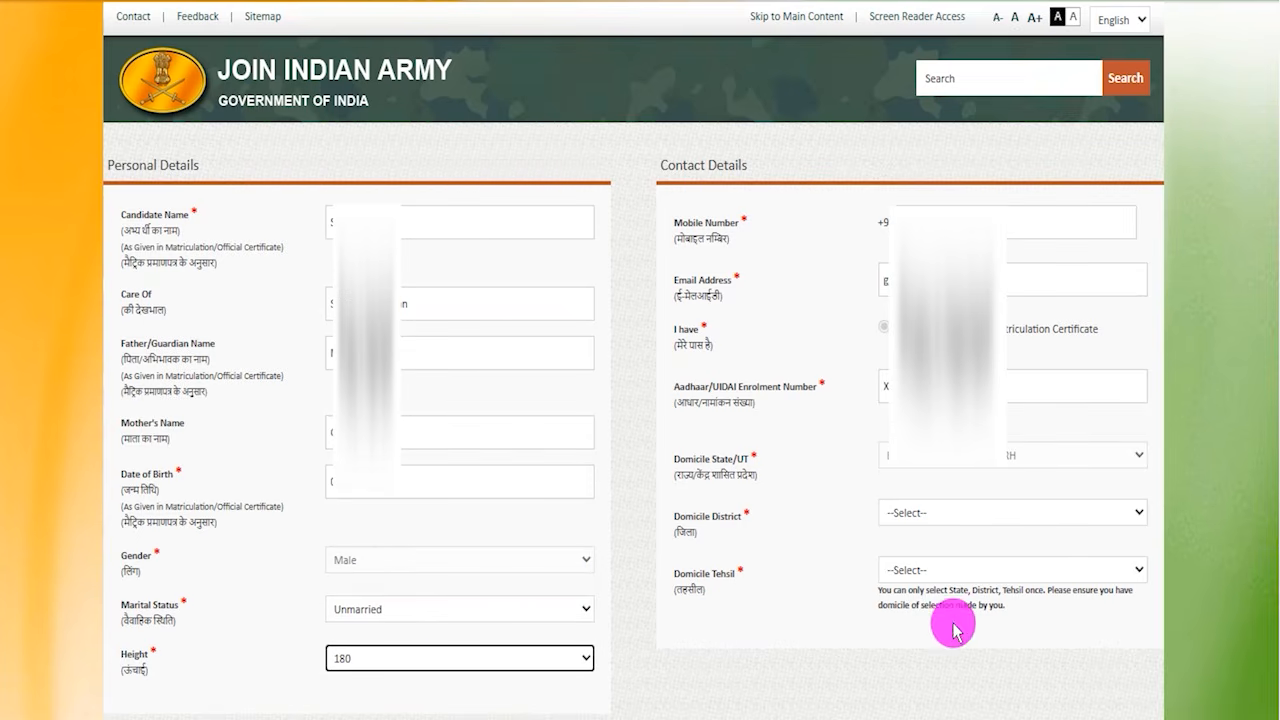
# Set the Domicile District to AMBALA and choose a Domicile Tehsil in the Contact Details
pyautogui.click(910, 515)
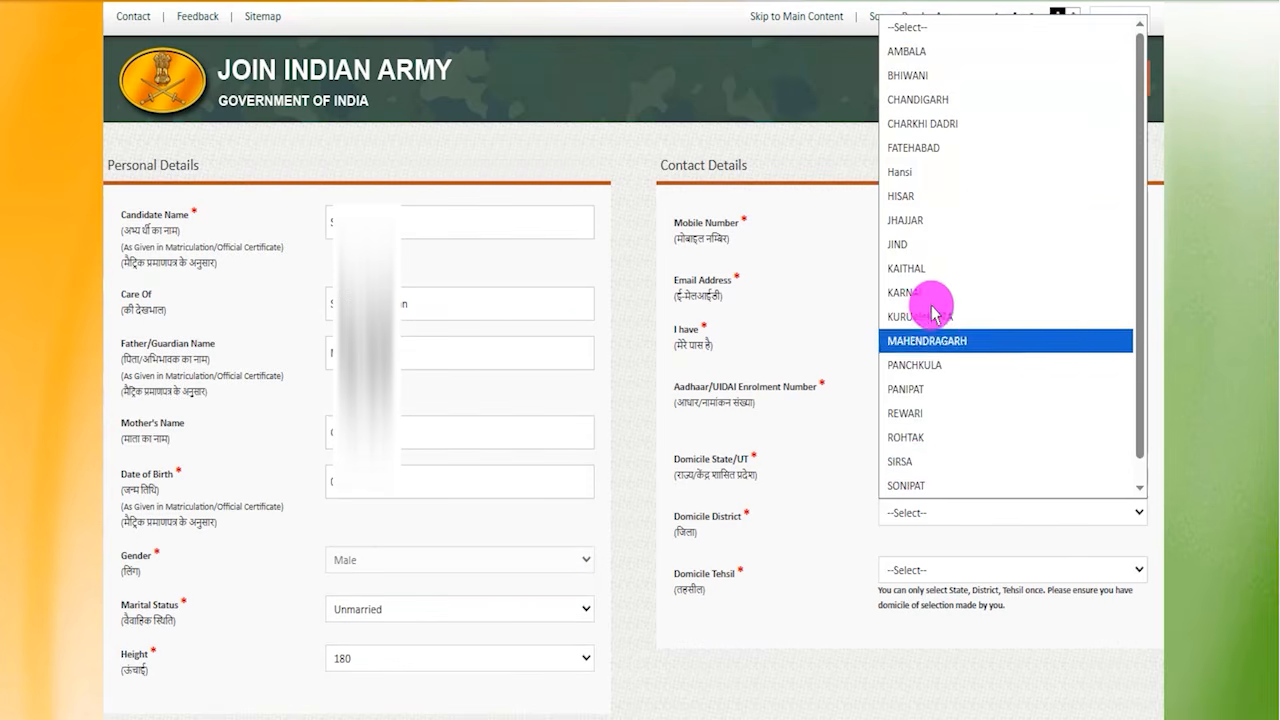
pyautogui.click(915, 47)
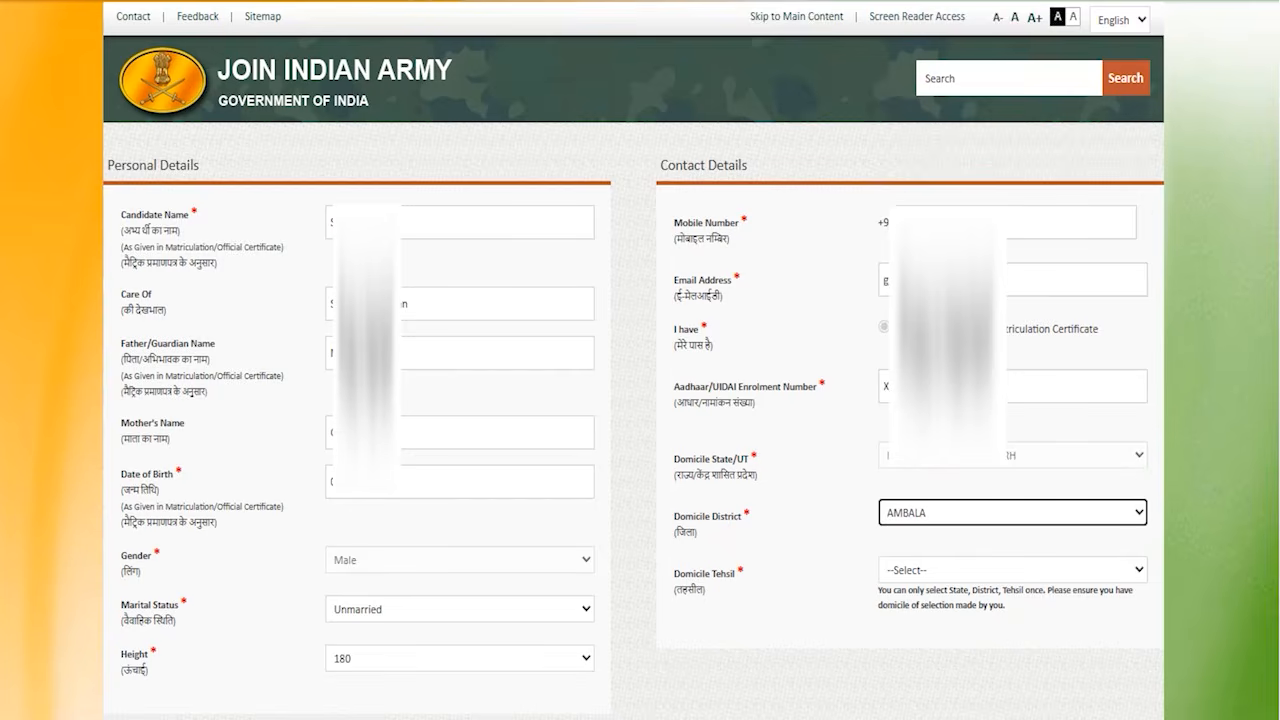
pyautogui.click(914, 570)
pyautogui.click(905, 394)
pyautogui.click(648, 648)
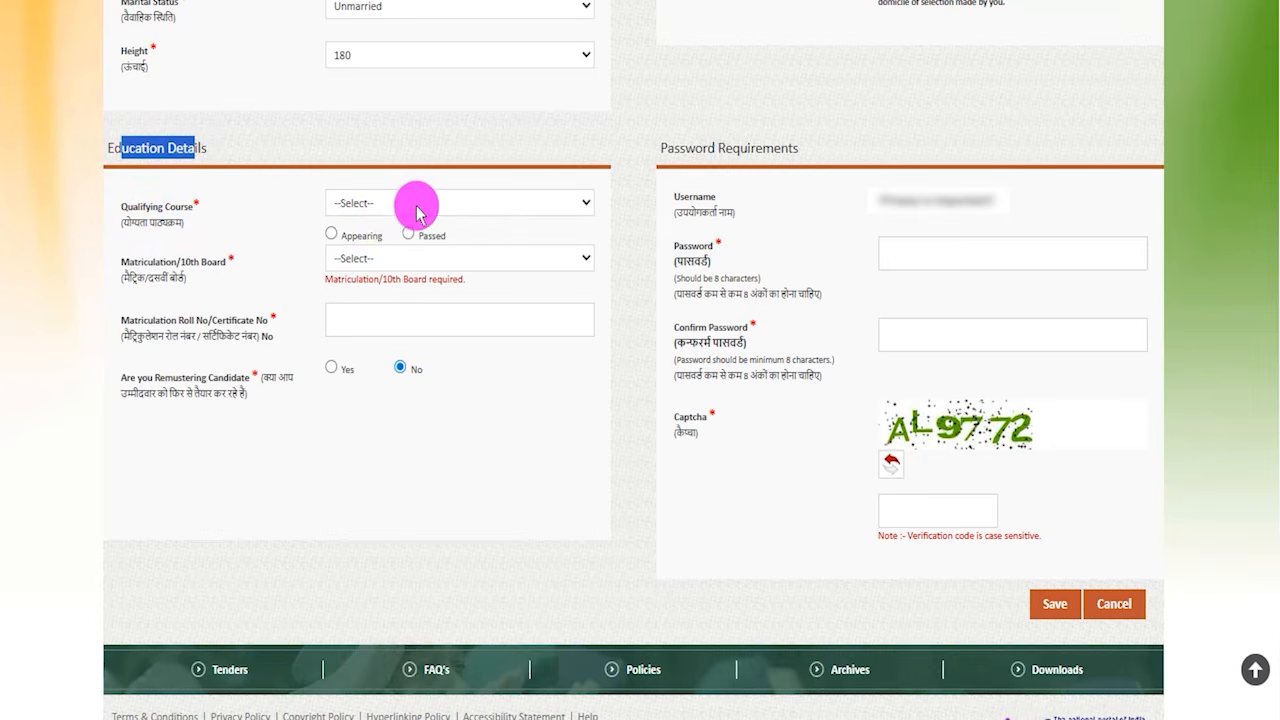
# Set the Qualifying Course in the Education Details to GRADUATION with the status Passed
pyautogui.click(637, 177)
pyautogui.moveTo(110, 147); pyautogui.dragTo(197, 147)
pyautogui.click(382, 206)
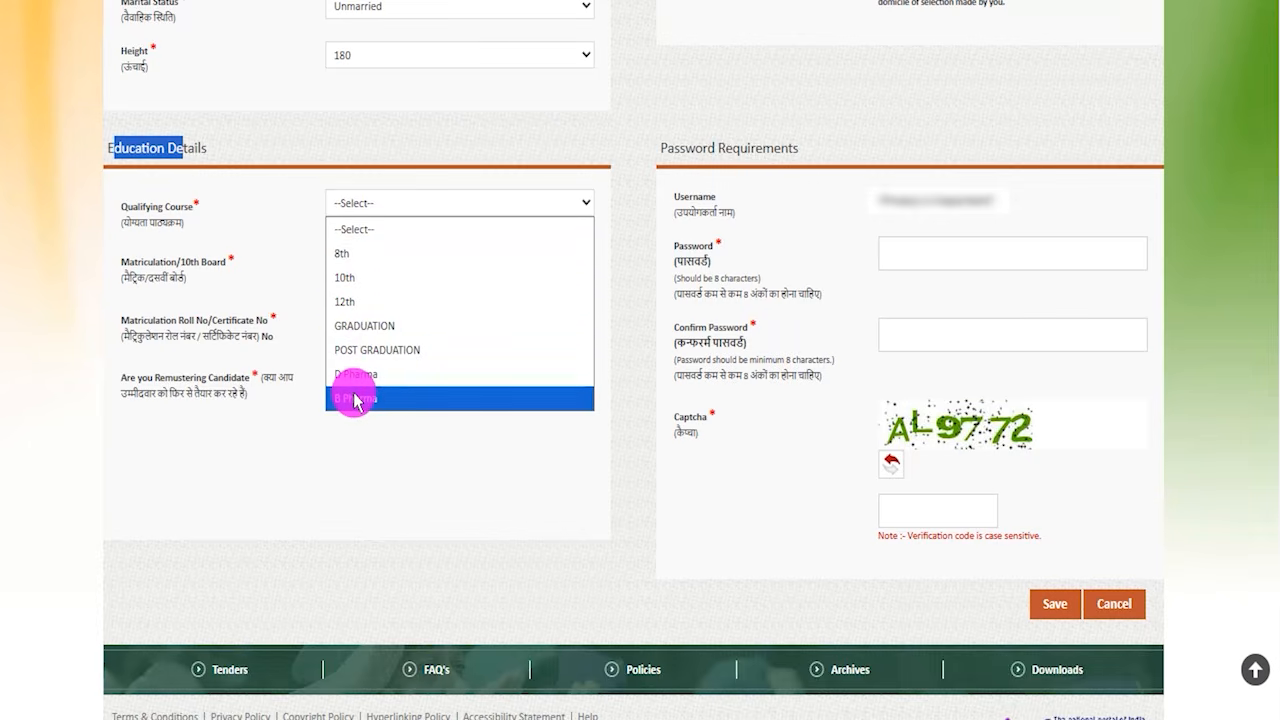
pyautogui.click(366, 326)
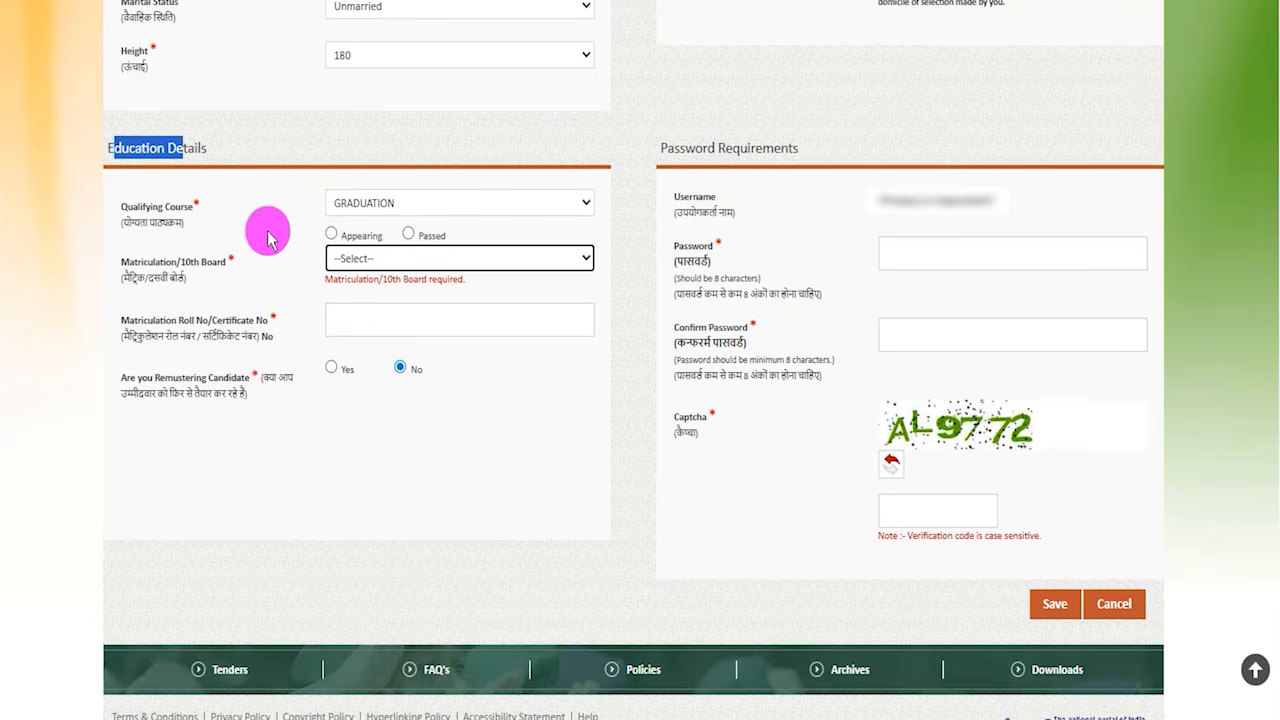
pyautogui.click(408, 235)
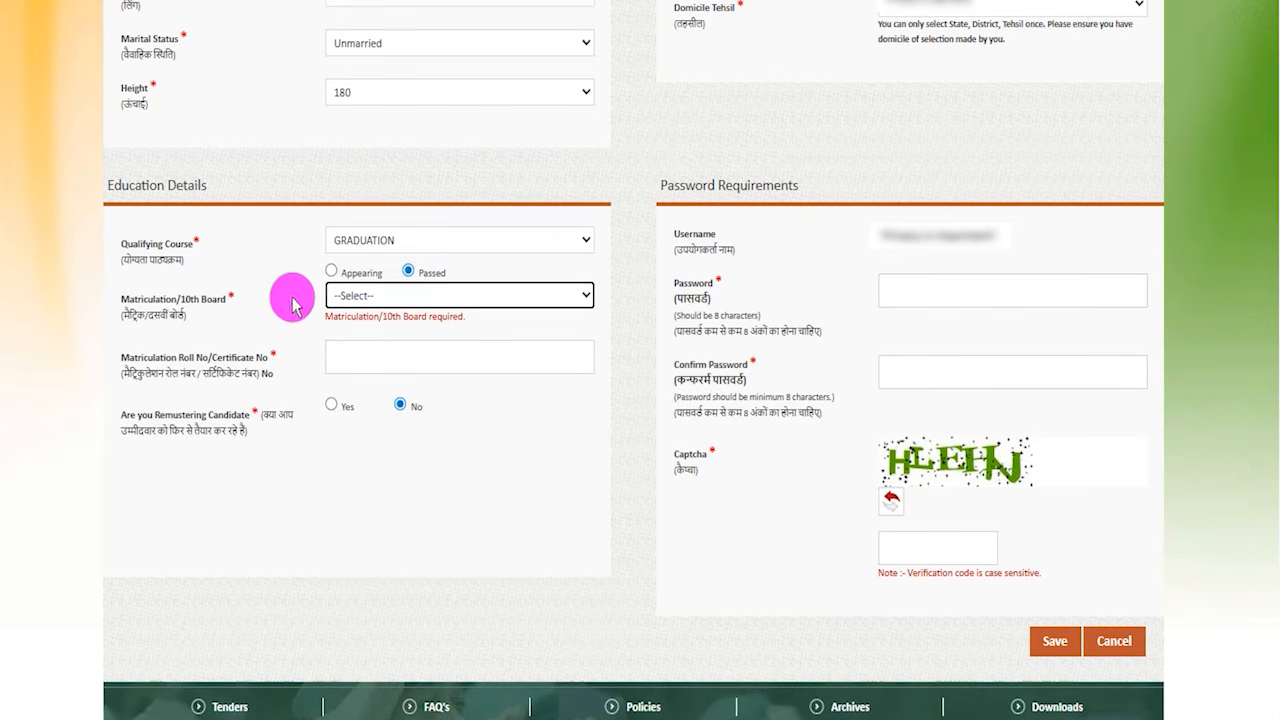
# Set the Matriculation/10th Board to CBSE, and point out the matriculation roll number field and the Yes/No answers for remustering candidates
pyautogui.click(410, 295)
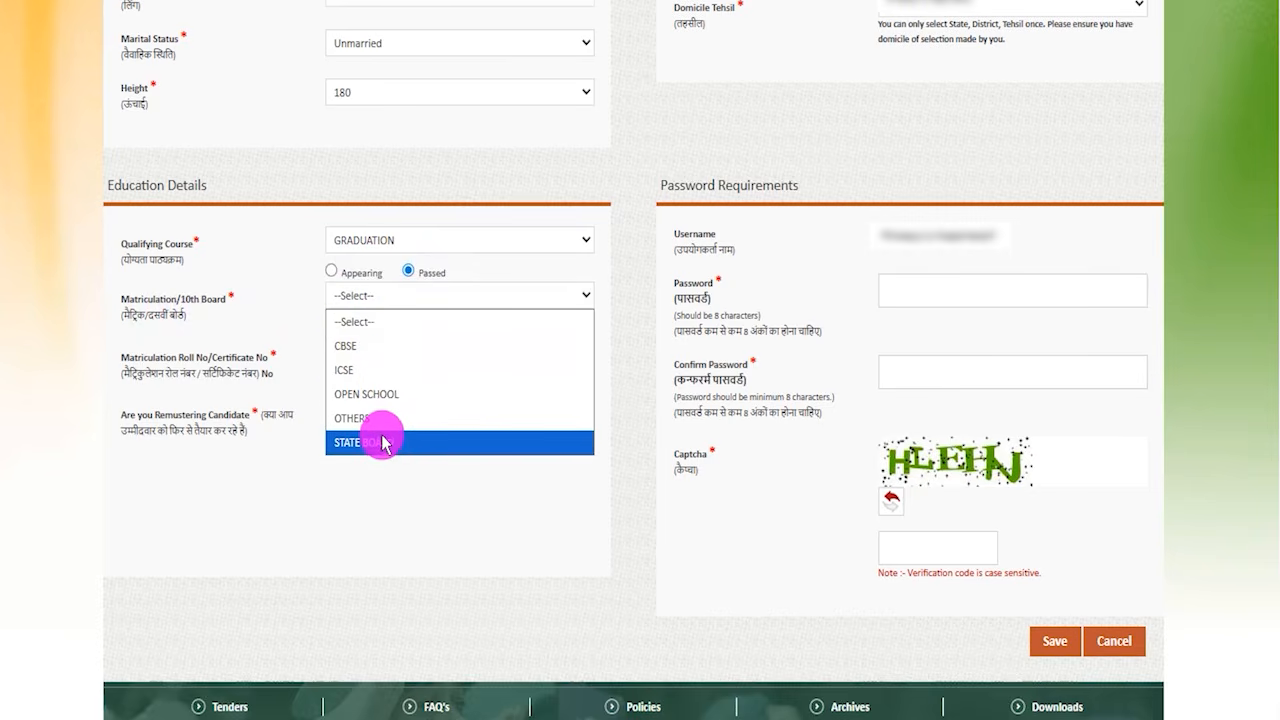
pyautogui.click(363, 345)
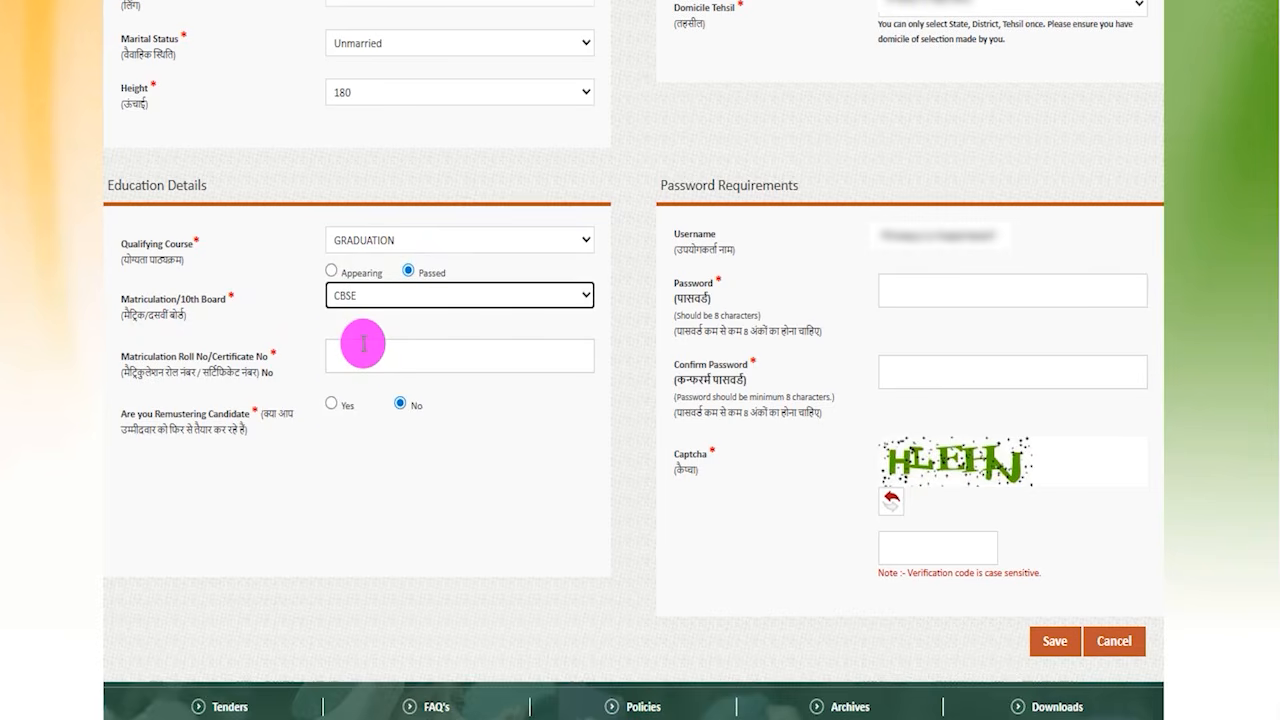
pyautogui.moveTo(132, 356); pyautogui.dragTo(213, 356)
pyautogui.click(405, 357)
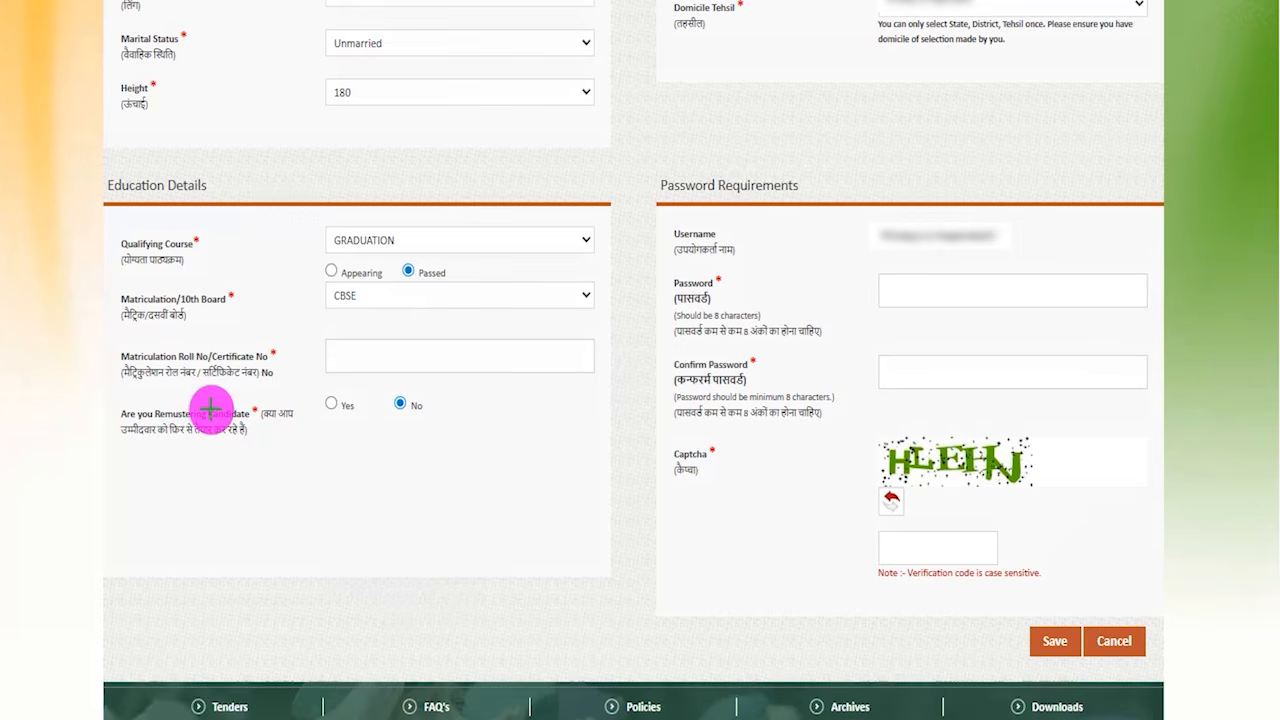
pyautogui.moveTo(333, 403)
pyautogui.mouseDown()
pyautogui.moveTo(347, 374)
pyautogui.moveTo(438, 362)
pyautogui.mouseUp()
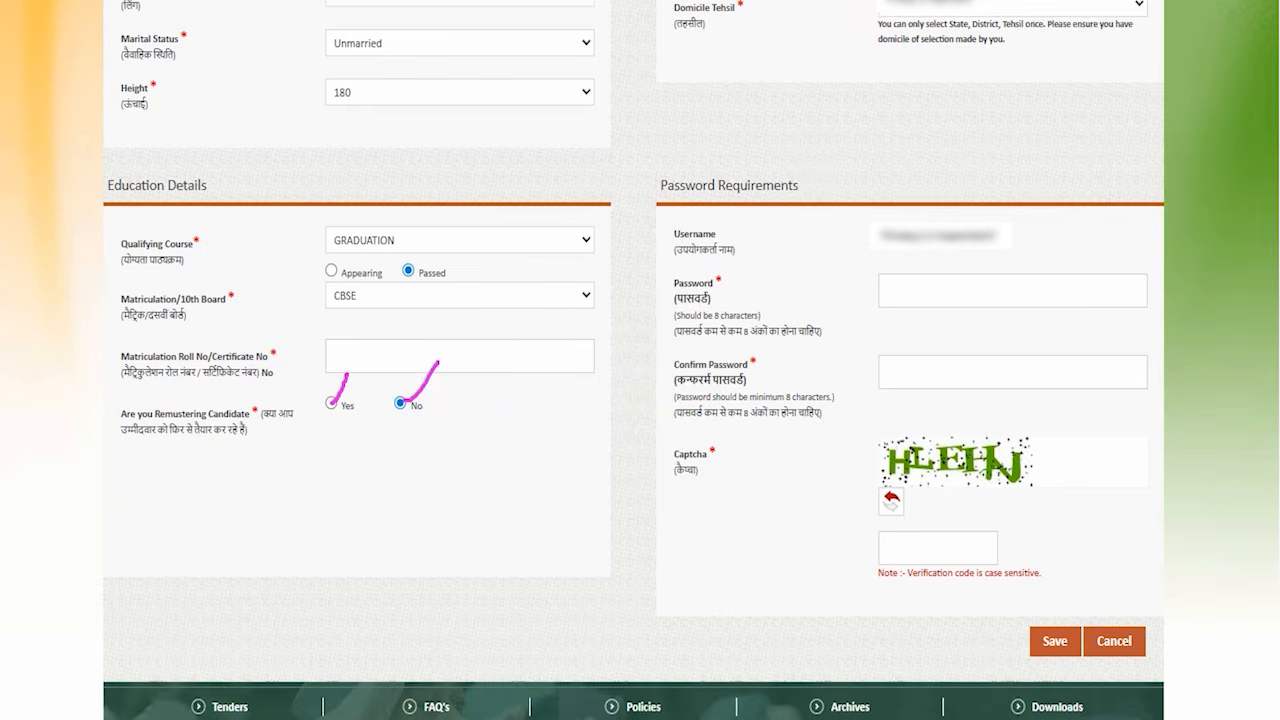
# Mark the Password and Confirm Password fields, the 8-character rule, the captcha with its entry field, and the Save option
pyautogui.moveTo(997, 289); pyautogui.dragTo(1032, 240)
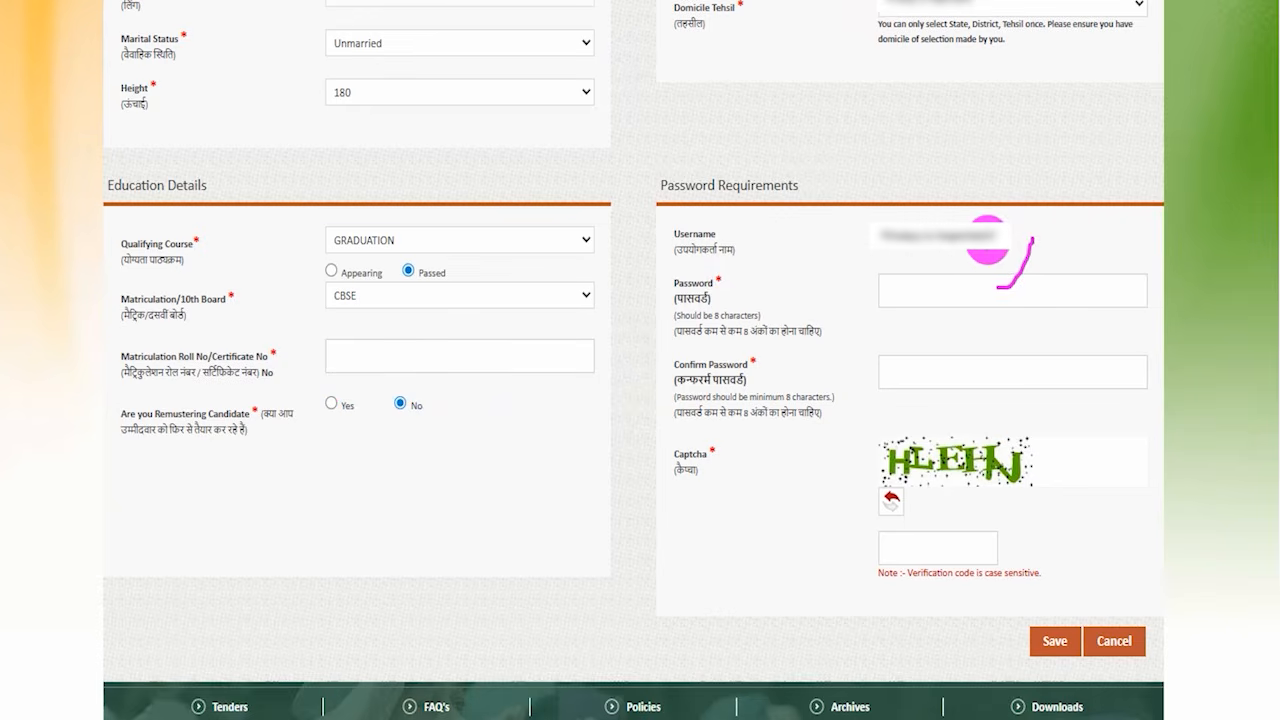
pyautogui.moveTo(730, 342); pyautogui.dragTo(780, 337)
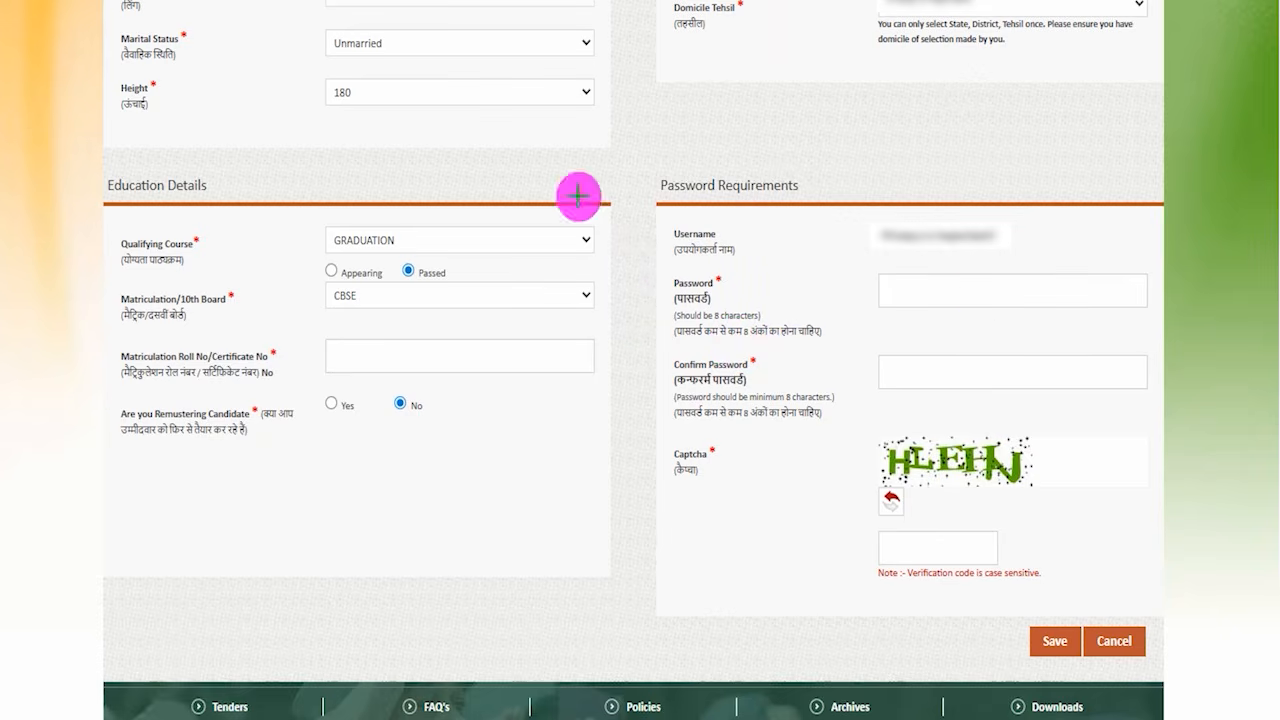
pyautogui.moveTo(982, 288); pyautogui.dragTo(1022, 232)
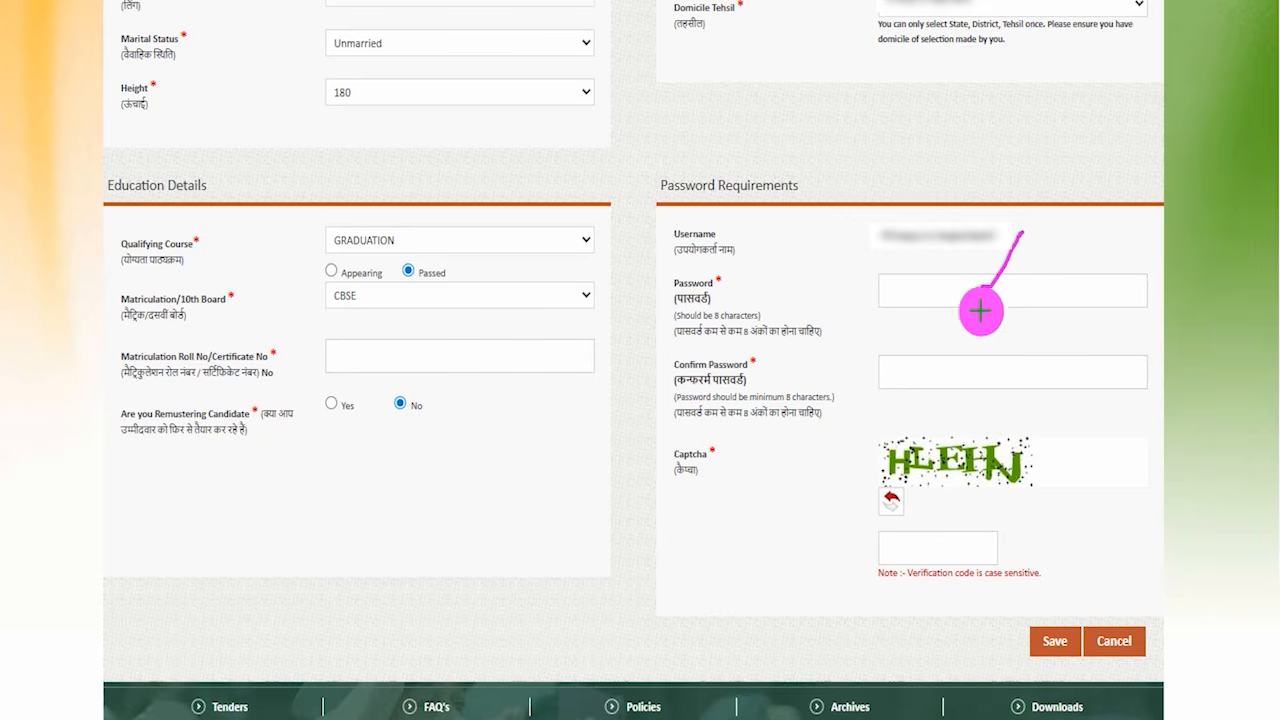
pyautogui.moveTo(908, 377); pyautogui.dragTo(956, 322)
pyautogui.moveTo(960, 371); pyautogui.dragTo(1020, 368)
pyautogui.moveTo(933, 484); pyautogui.dragTo(1040, 486)
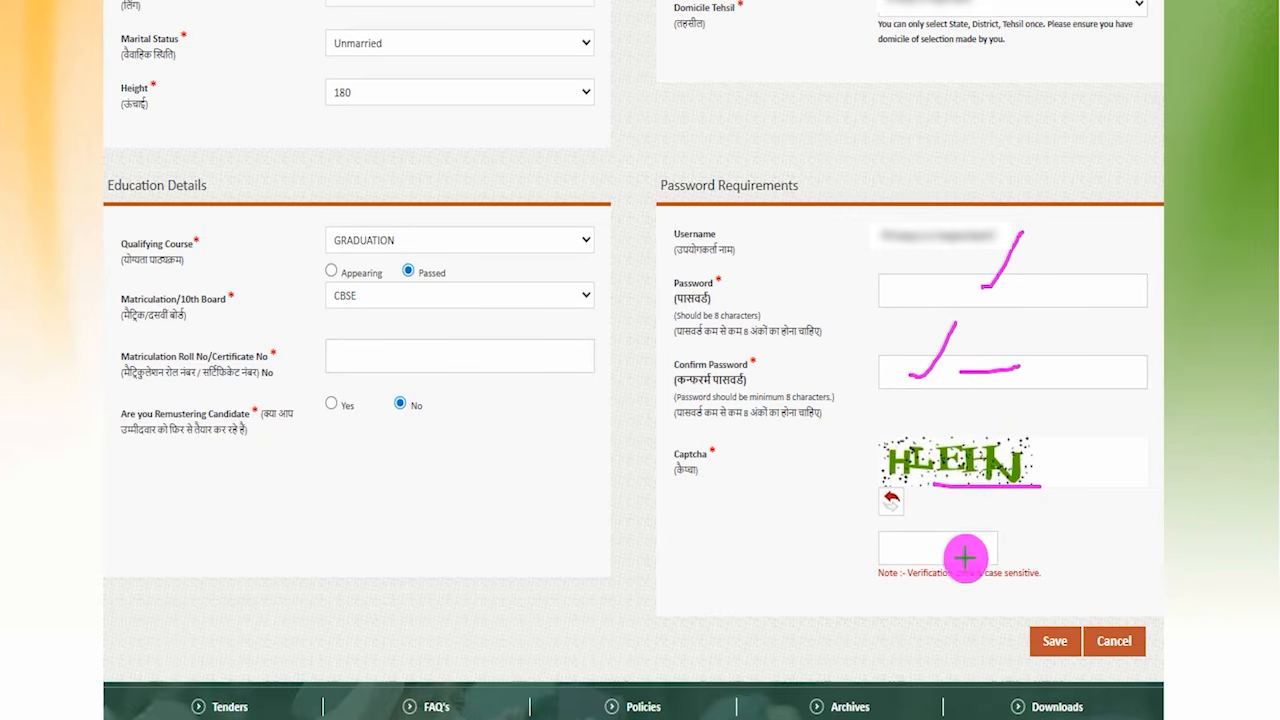
pyautogui.moveTo(945, 549); pyautogui.dragTo(1000, 492)
pyautogui.moveTo(1148, 432); pyautogui.dragTo(1068, 622)
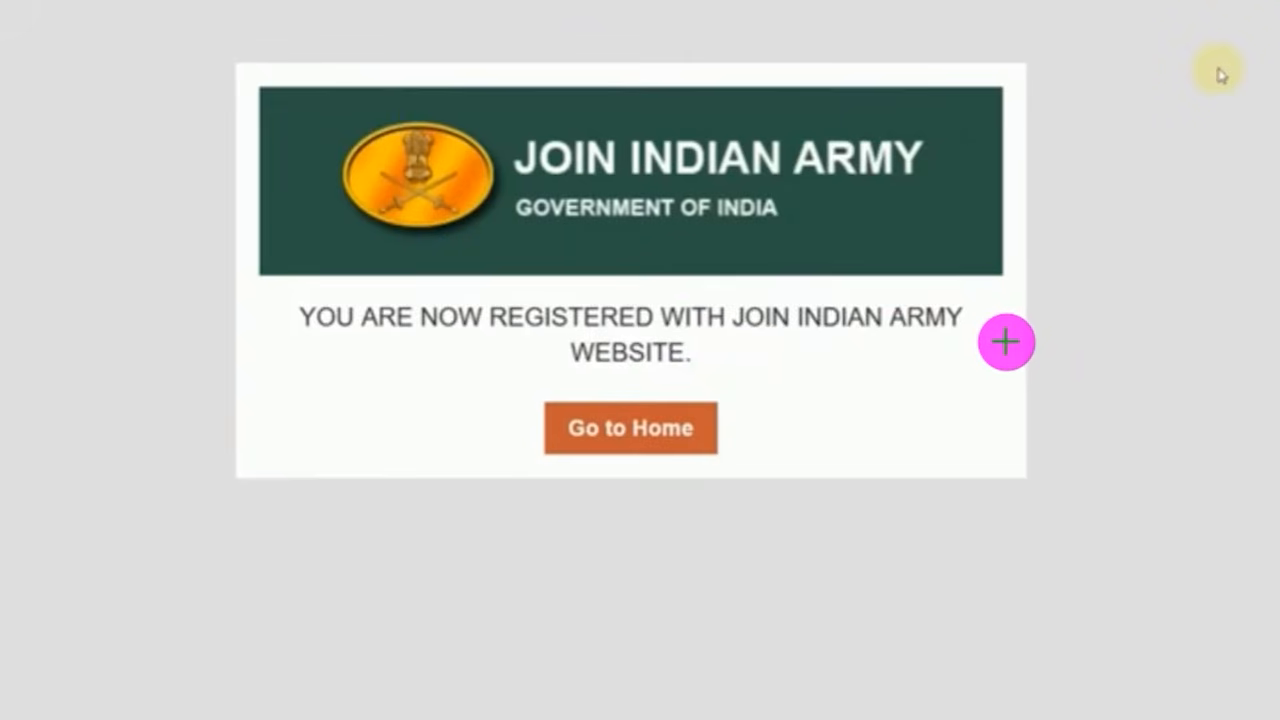
# Point out the registration confirmation message and the Go to Home option
pyautogui.moveTo(1004, 337); pyautogui.dragTo(1051, 215)
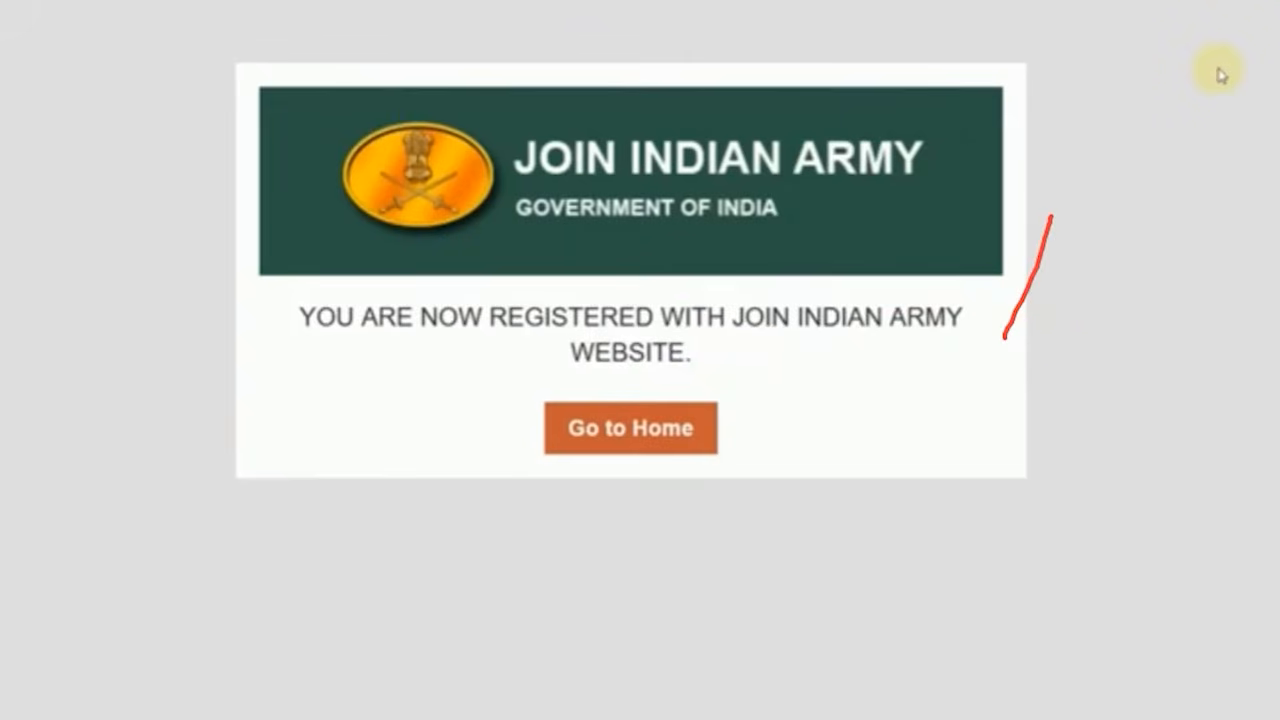
pyautogui.moveTo(1051, 409); pyautogui.dragTo(737, 423)
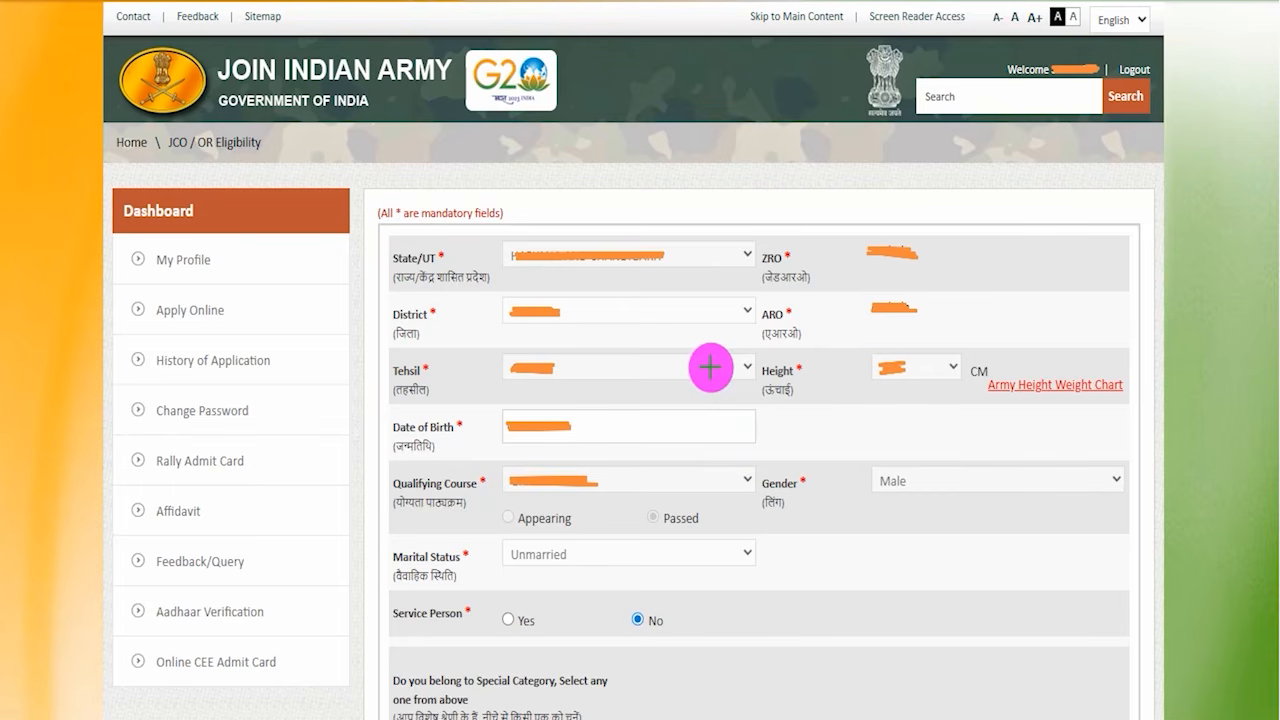
# Mark the State/UT, District, Tehsil, Date of Birth, Height and Qualifying Course fields and the Service Person Yes/No answers on the eligibility form
pyautogui.moveTo(650, 157); pyautogui.dragTo(683, 95)
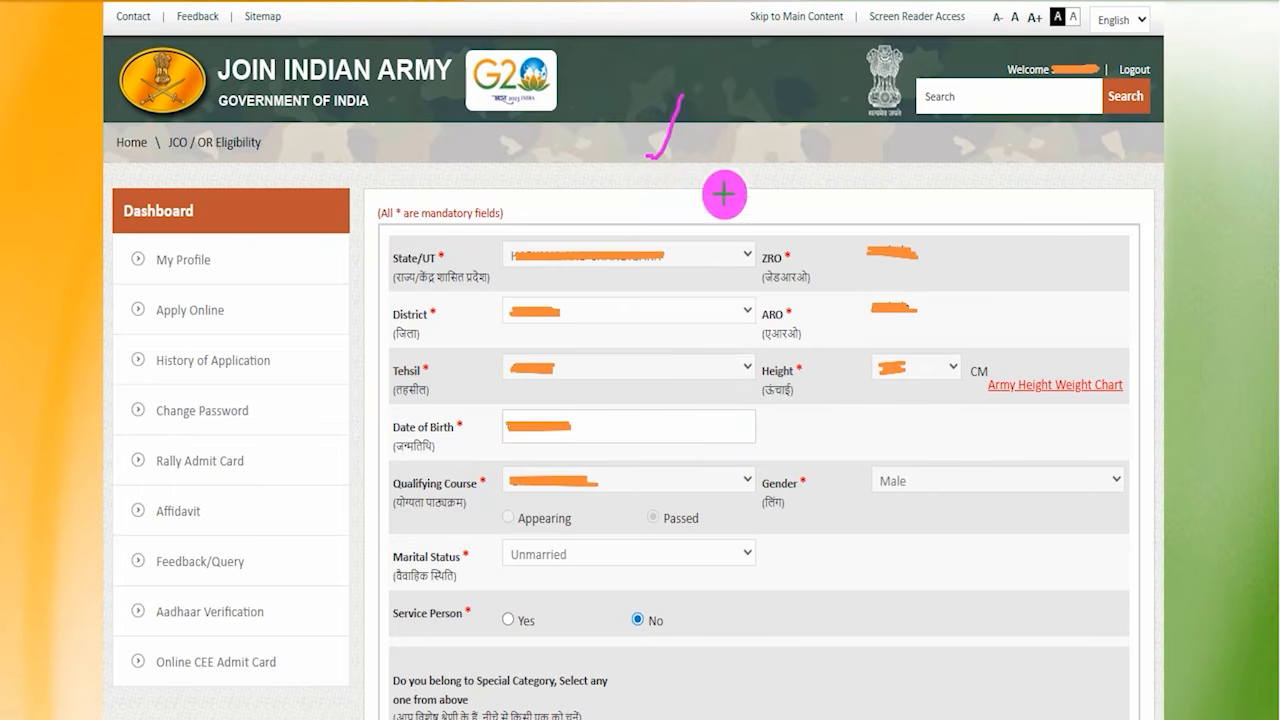
pyautogui.moveTo(714, 258); pyautogui.dragTo(742, 214)
pyautogui.moveTo(739, 270); pyautogui.dragTo(707, 363)
pyautogui.moveTo(699, 433); pyautogui.dragTo(755, 385)
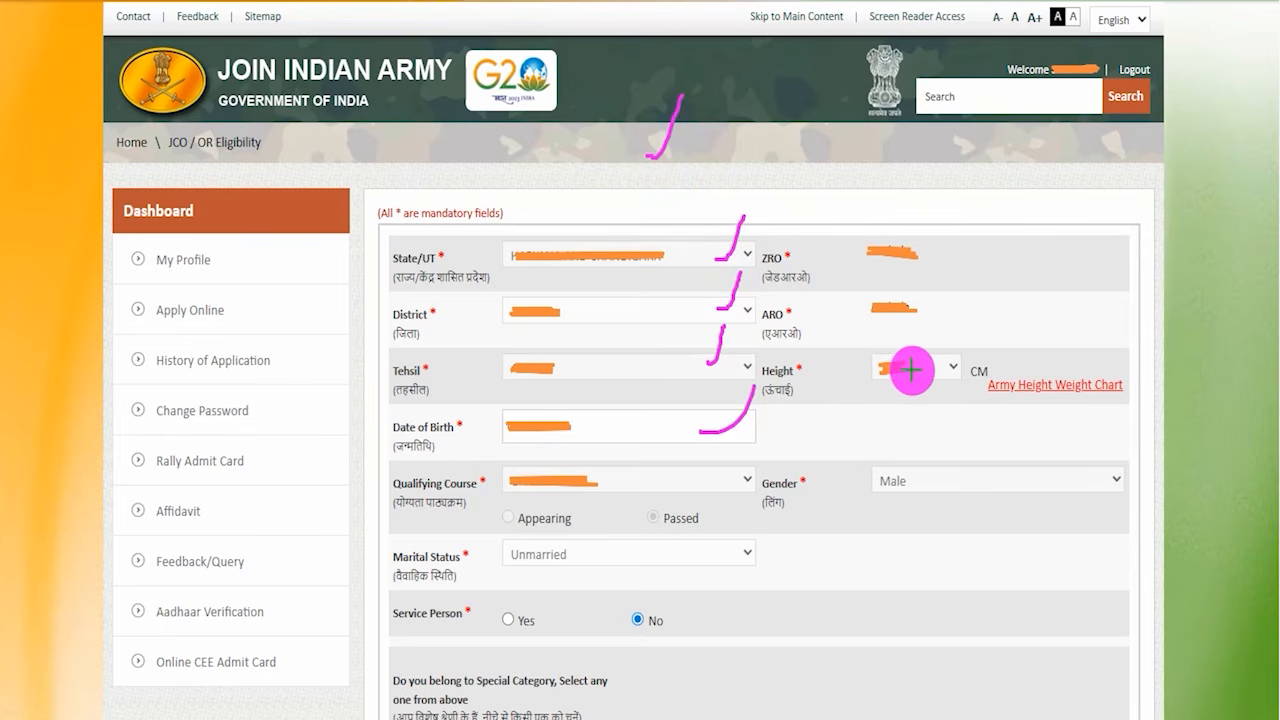
pyautogui.moveTo(911, 371); pyautogui.dragTo(925, 326)
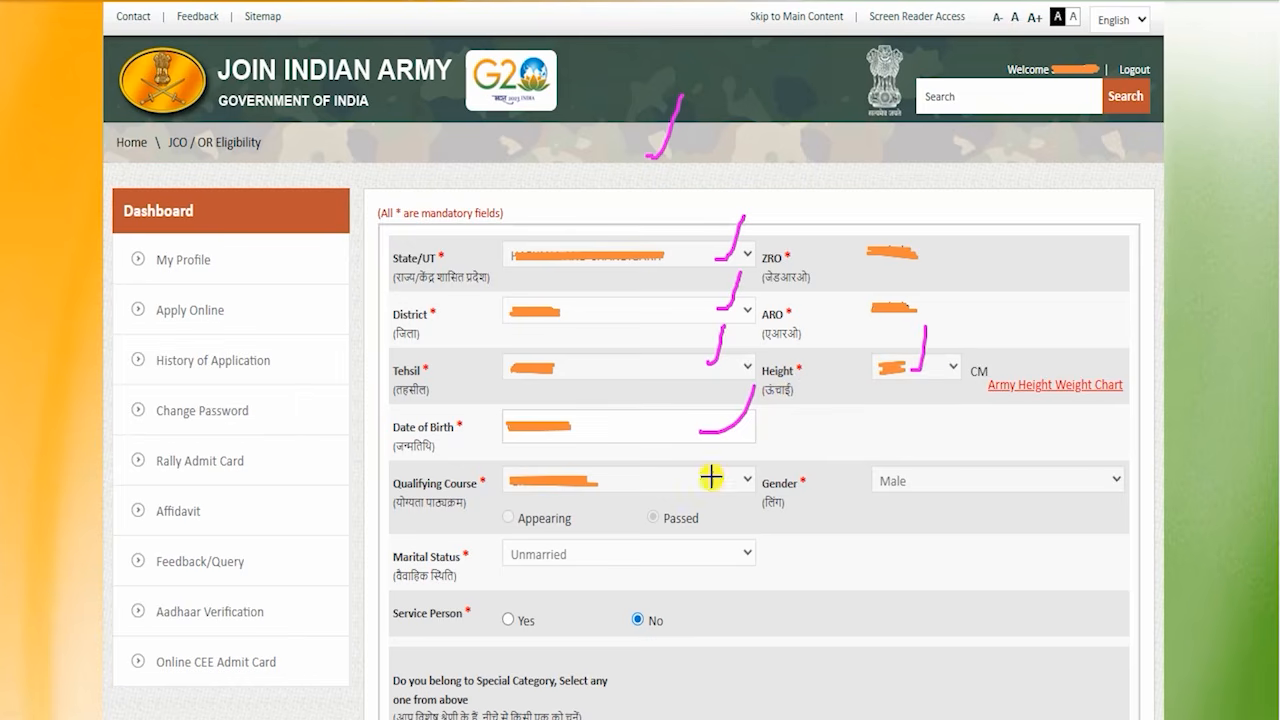
pyautogui.moveTo(709, 477); pyautogui.dragTo(744, 436)
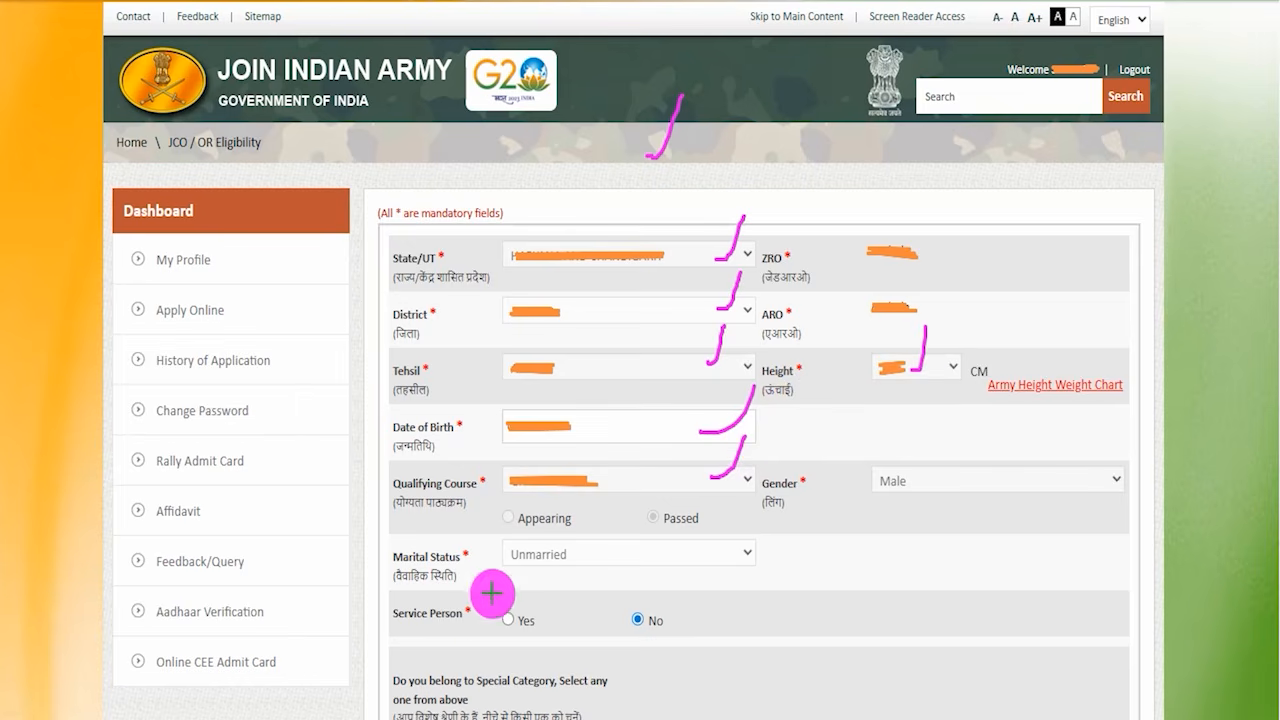
pyautogui.moveTo(389, 632)
pyautogui.mouseDown()
pyautogui.moveTo(443, 624)
pyautogui.moveTo(525, 578)
pyautogui.mouseUp()
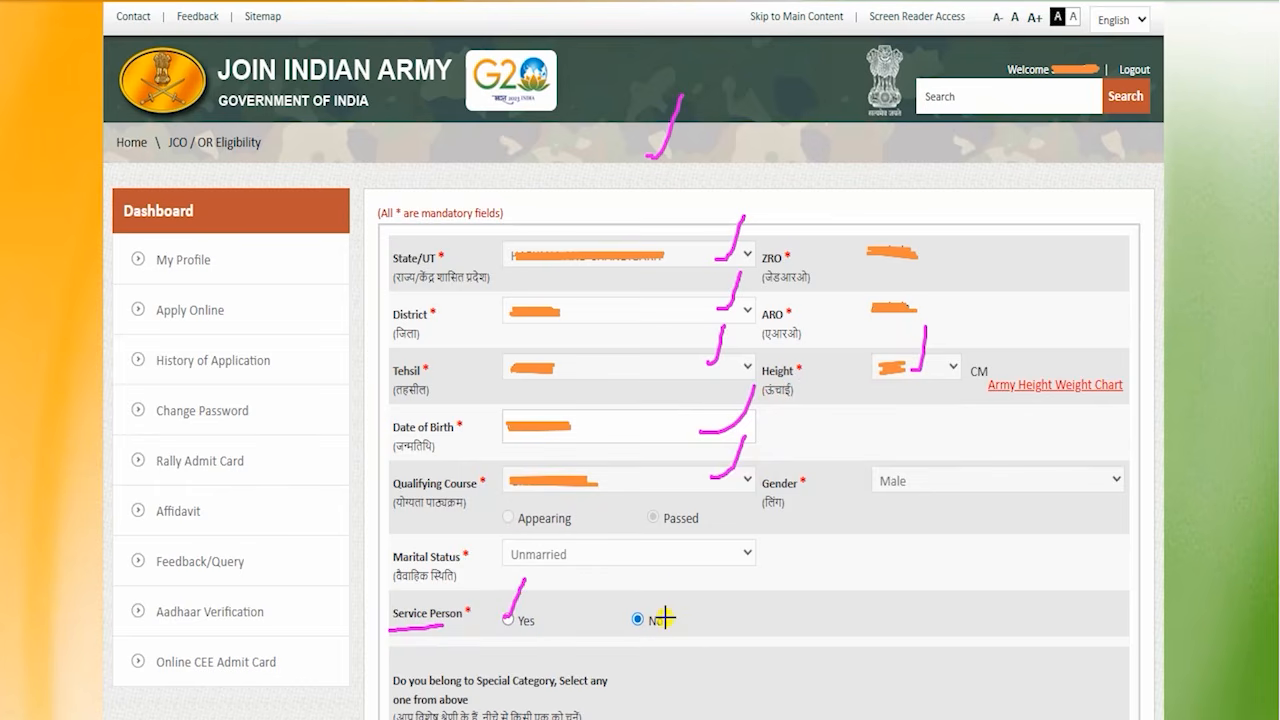
pyautogui.moveTo(666, 618); pyautogui.dragTo(684, 568)
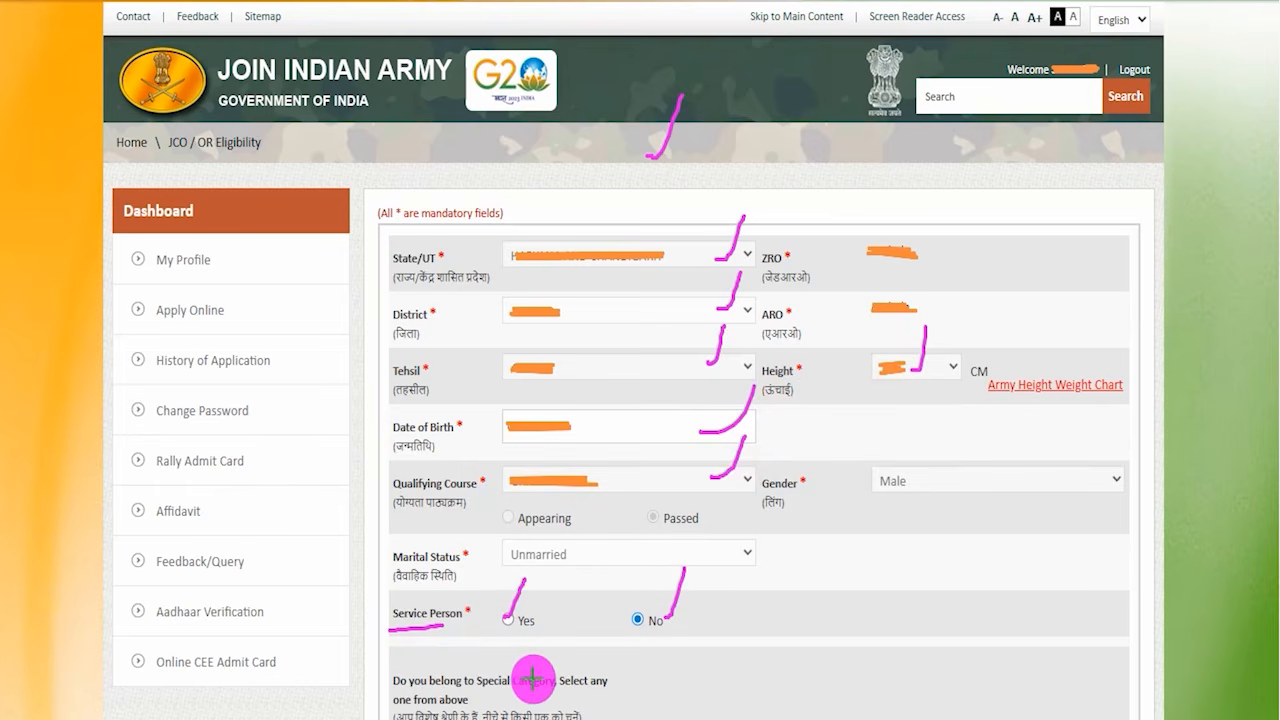
pyautogui.press('Escape')
# Point out the special category question, and review the Agniveer category list, highlighting General Duty and Tech
pyautogui.scroll(-5, 640, 677)
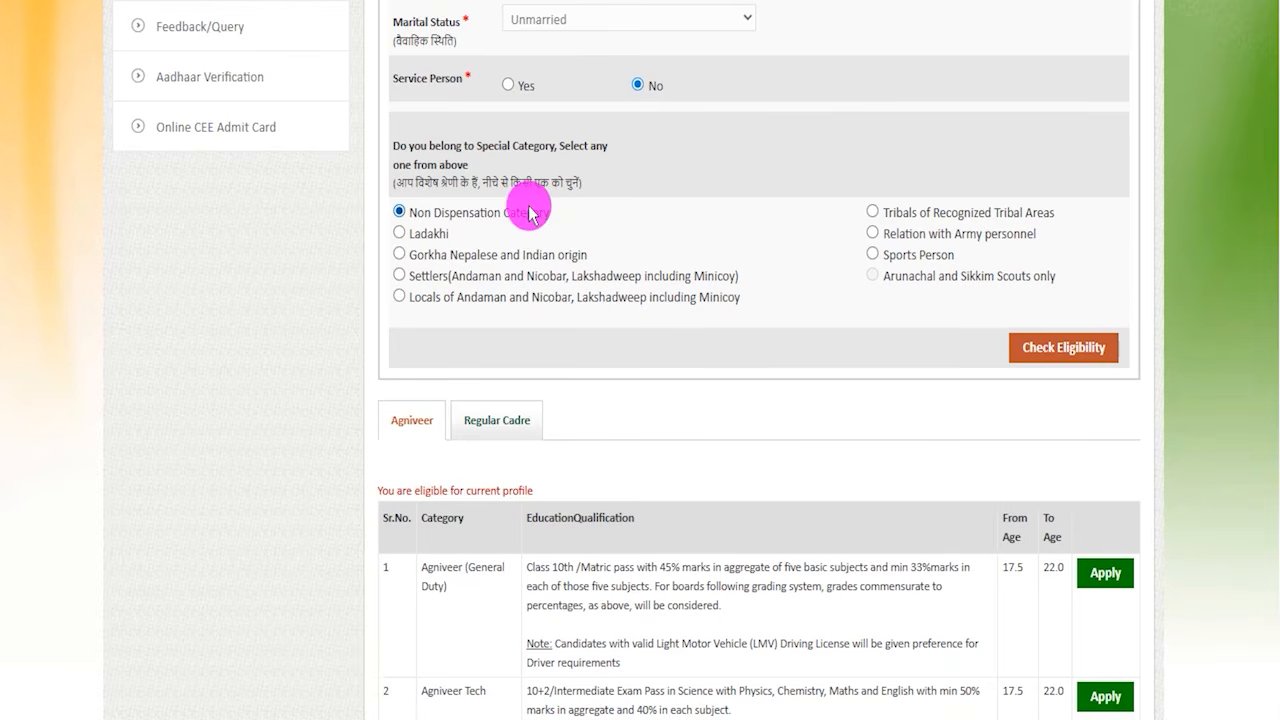
pyautogui.moveTo(430, 183); pyautogui.dragTo(540, 183)
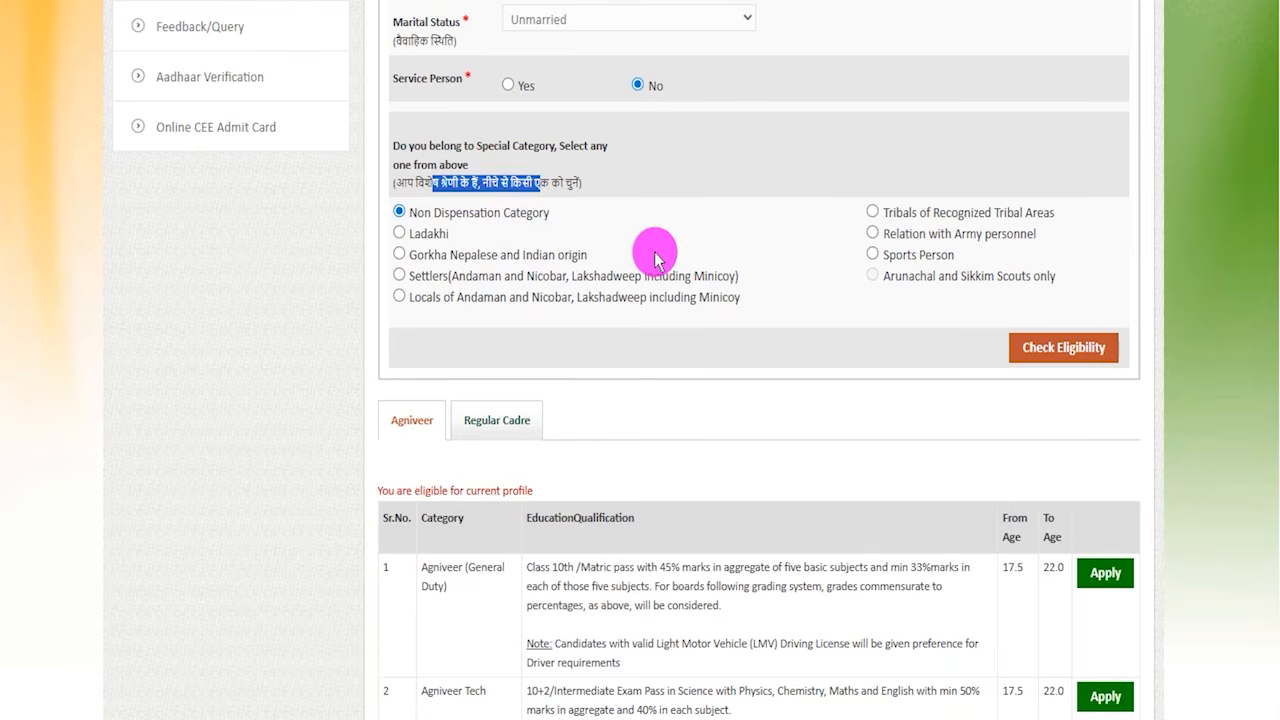
pyautogui.scroll(-3, 603, 323)
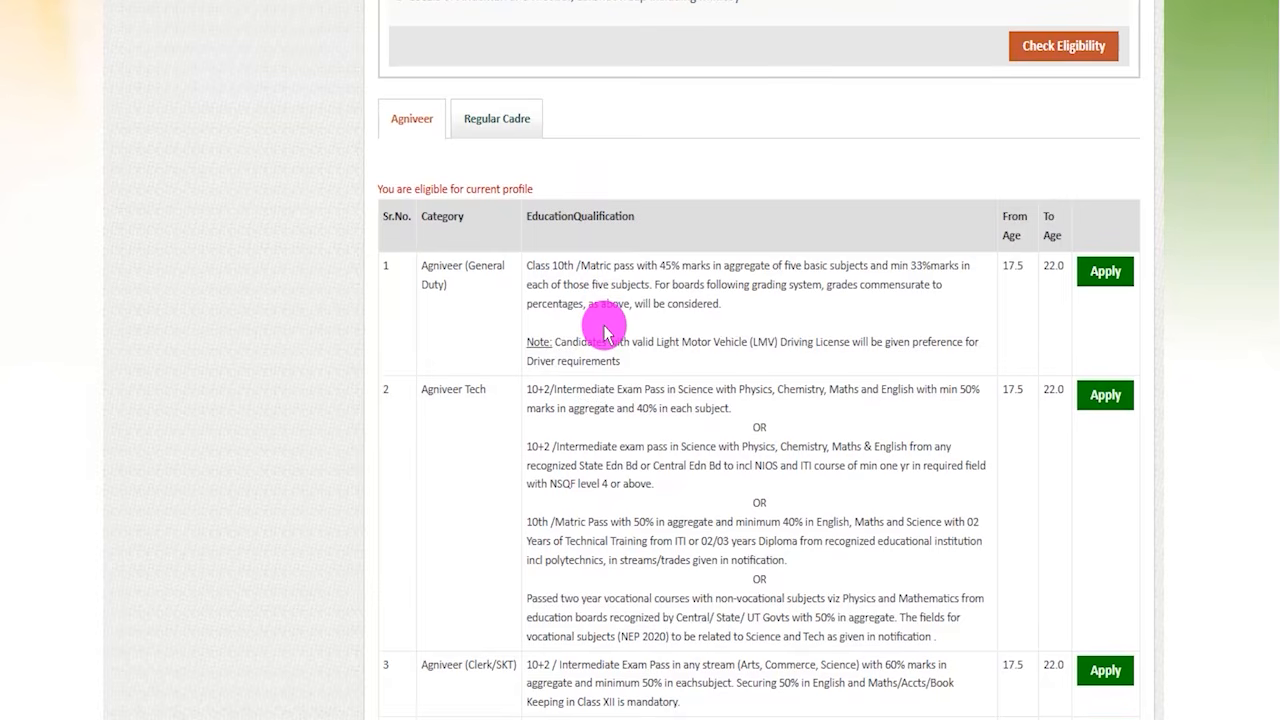
pyautogui.moveTo(433, 267); pyautogui.dragTo(476, 270)
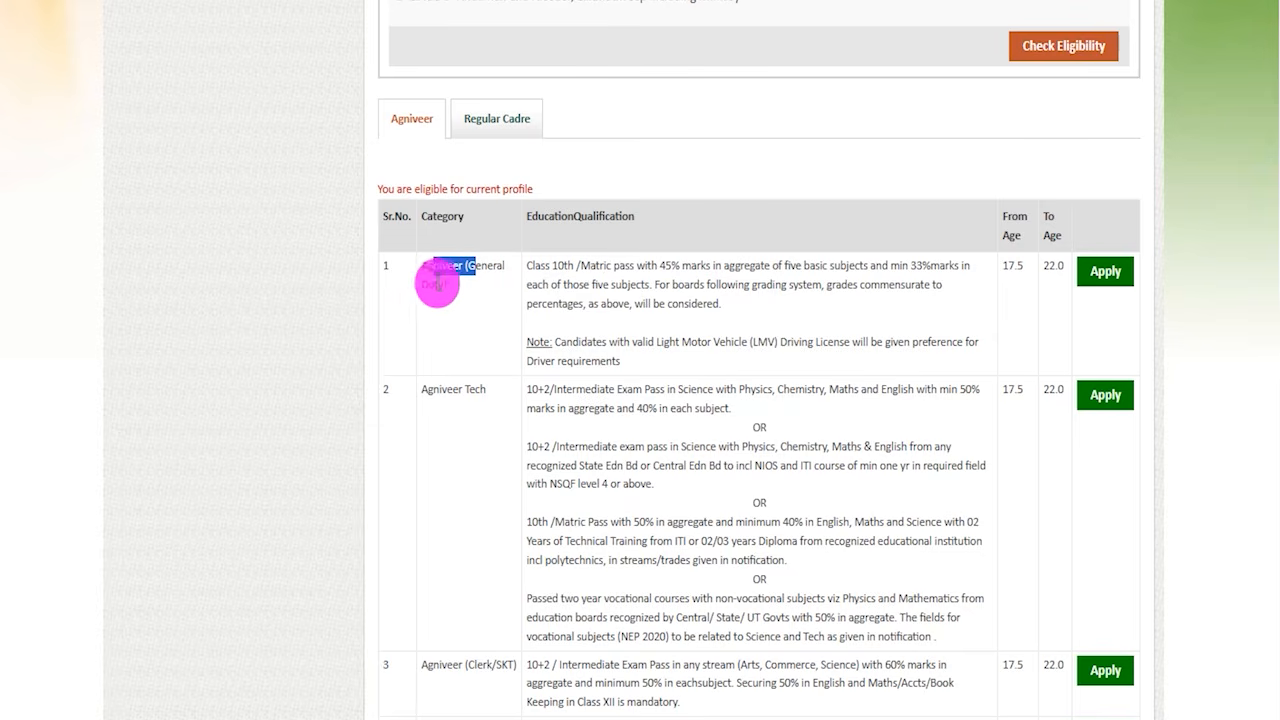
pyautogui.moveTo(442, 389); pyautogui.dragTo(485, 391)
pyautogui.scroll(-2, 508, 495)
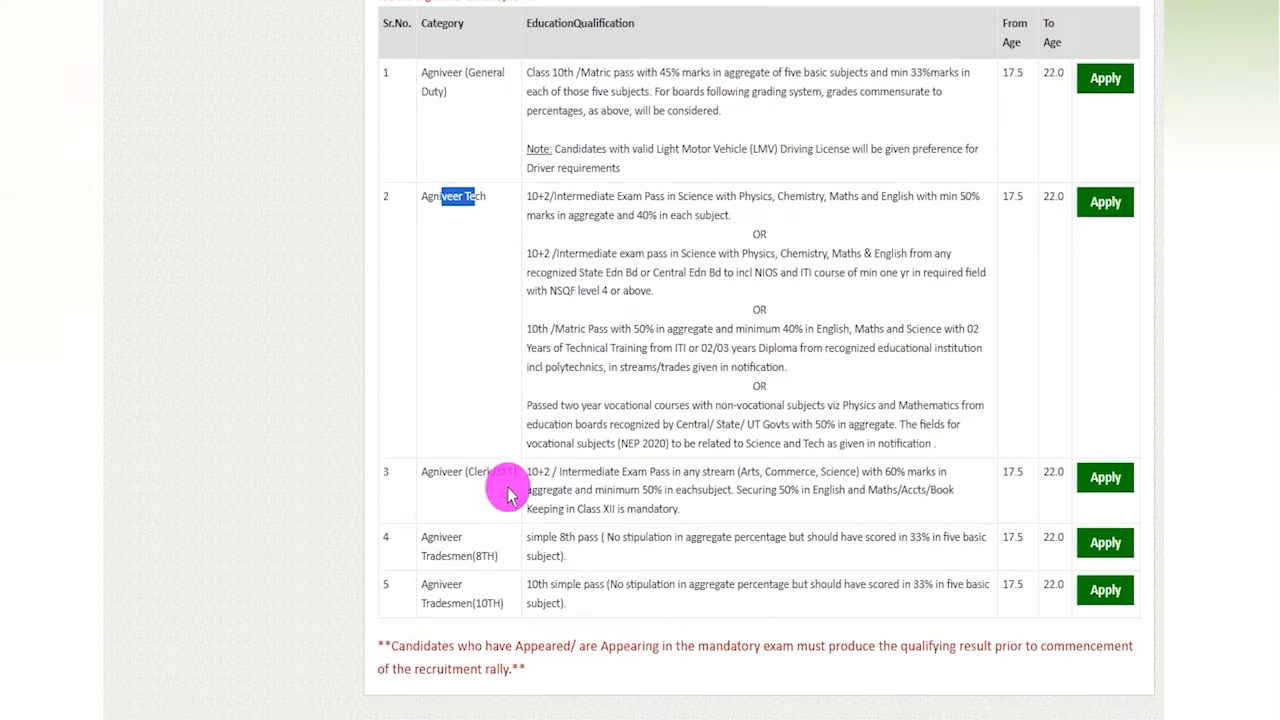
pyautogui.scroll(-1, 560, 510)
pyautogui.scroll(2, 697, 525)
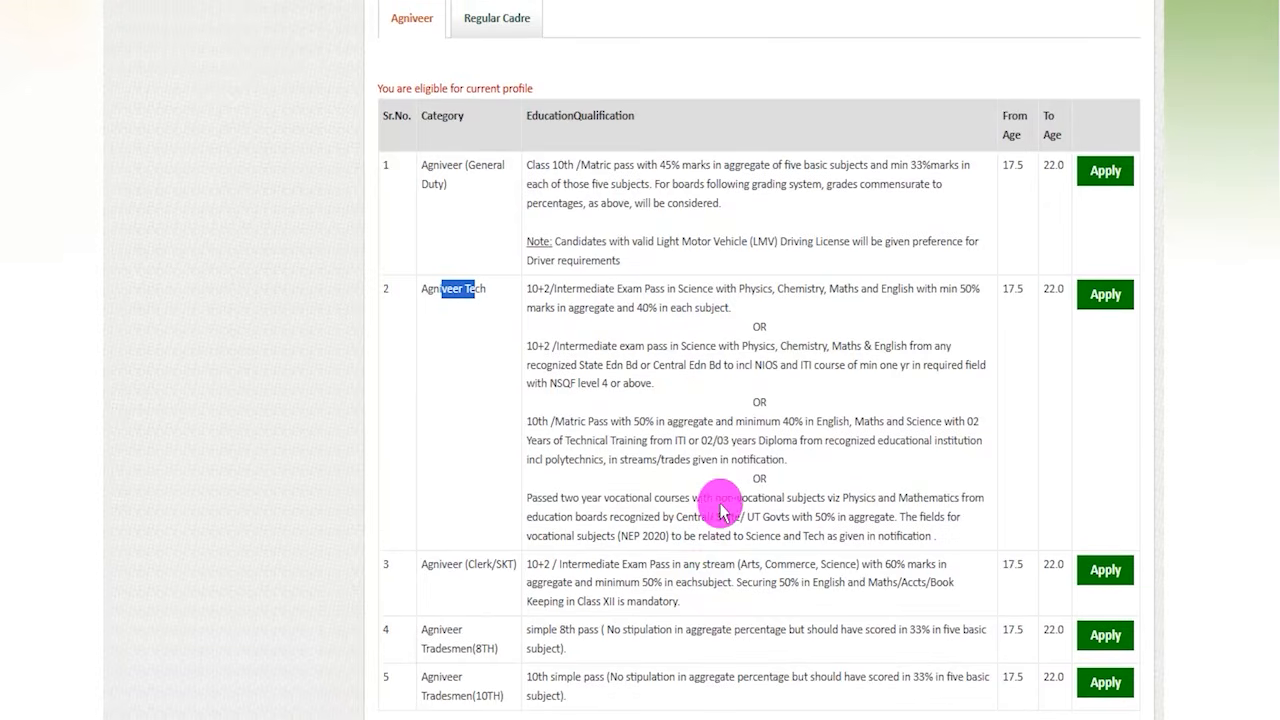
pyautogui.click(769, 142)
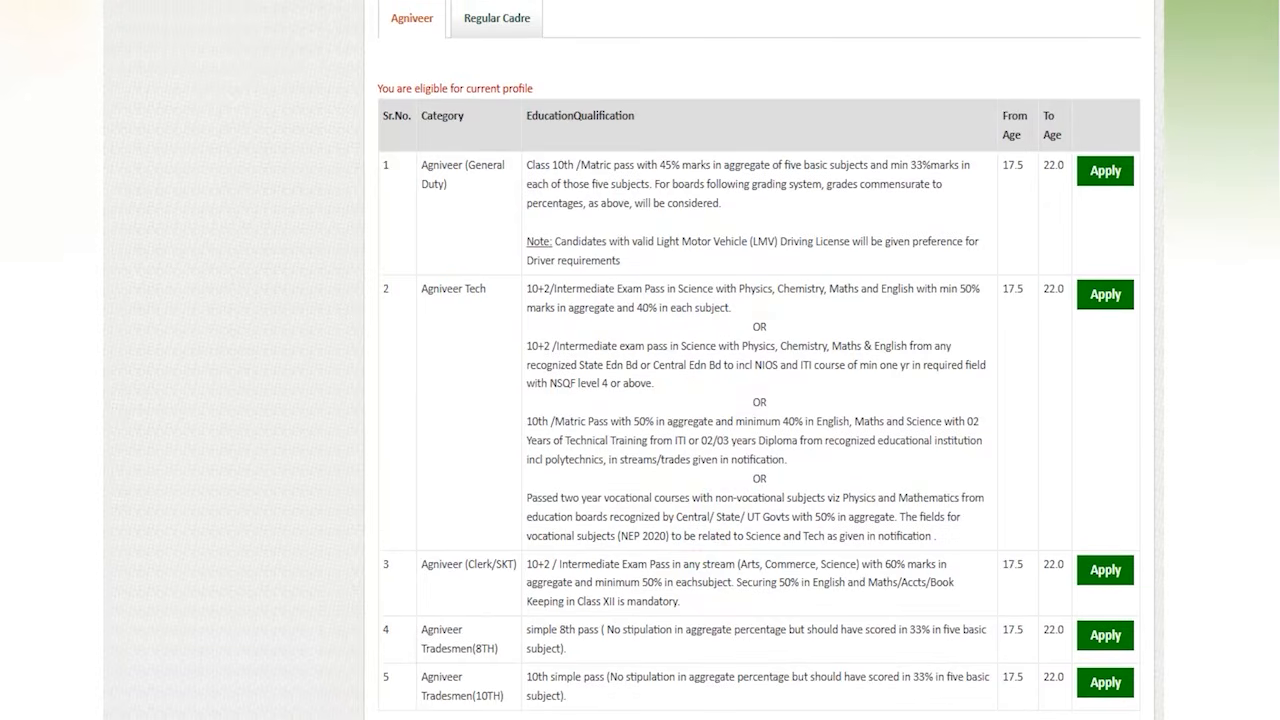
# Mark the Apply option of each of the five Agniveer categories with a tick
pyautogui.moveTo(1137, 182); pyautogui.dragTo(1166, 153)
pyautogui.moveTo(1130, 307); pyautogui.dragTo(1157, 267)
pyautogui.moveTo(1136, 583); pyautogui.dragTo(1162, 546)
pyautogui.moveTo(1135, 630); pyautogui.dragTo(1154, 605)
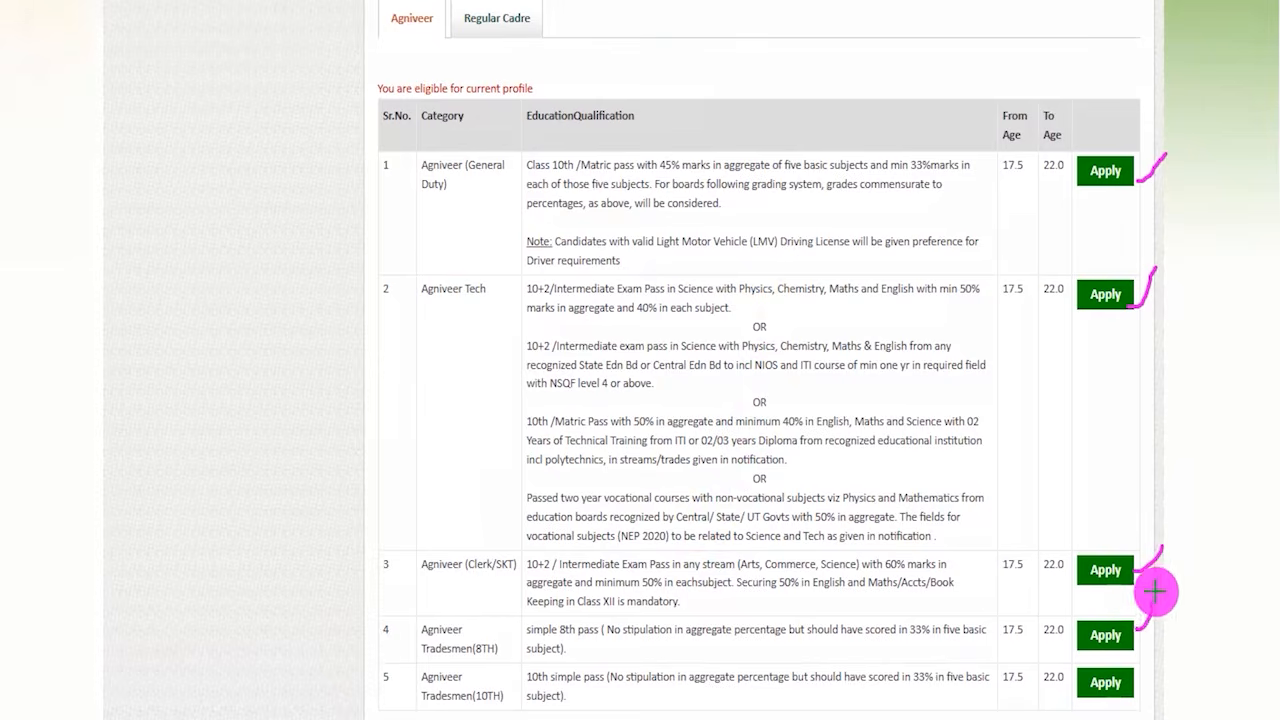
pyautogui.moveTo(1140, 673); pyautogui.dragTo(1160, 628)
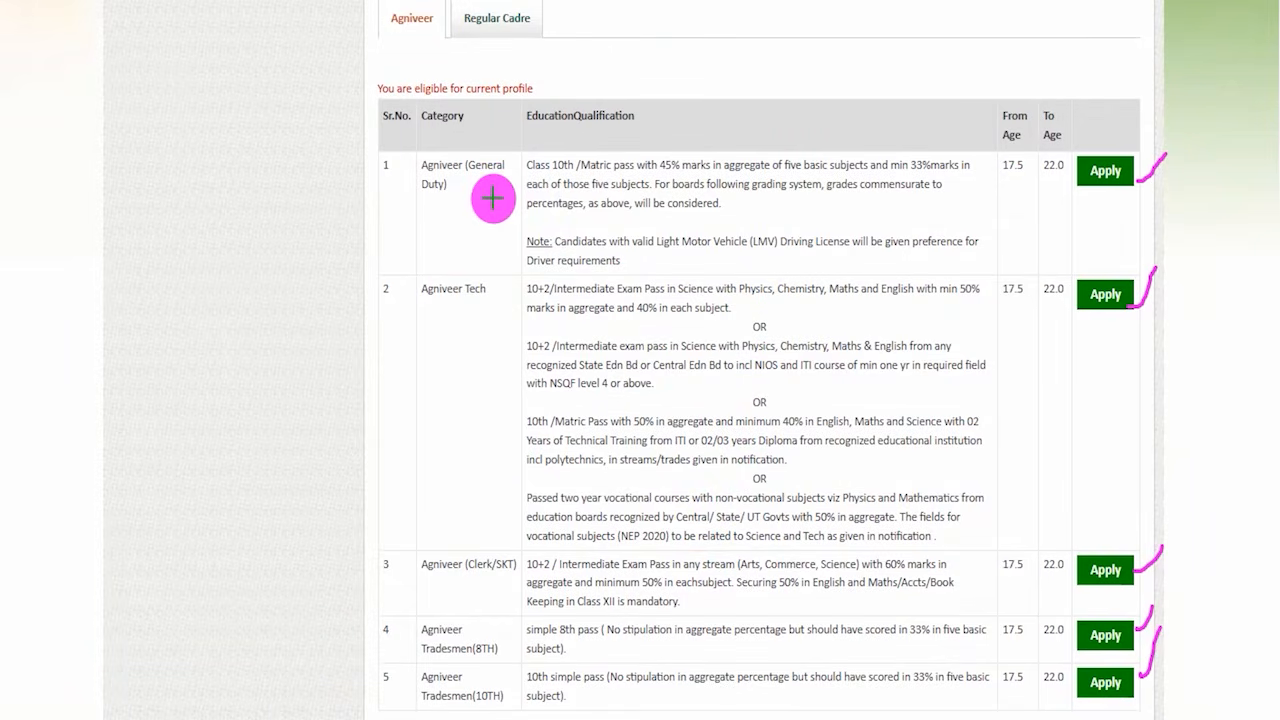
# Mark the Agniveer category names: General Duty, Tech, Clerk/SKT, Tradesmen(8TH) and Tradesmen(10TH)
pyautogui.moveTo(477, 191); pyautogui.dragTo(496, 166)
pyautogui.moveTo(444, 310); pyautogui.dragTo(484, 312)
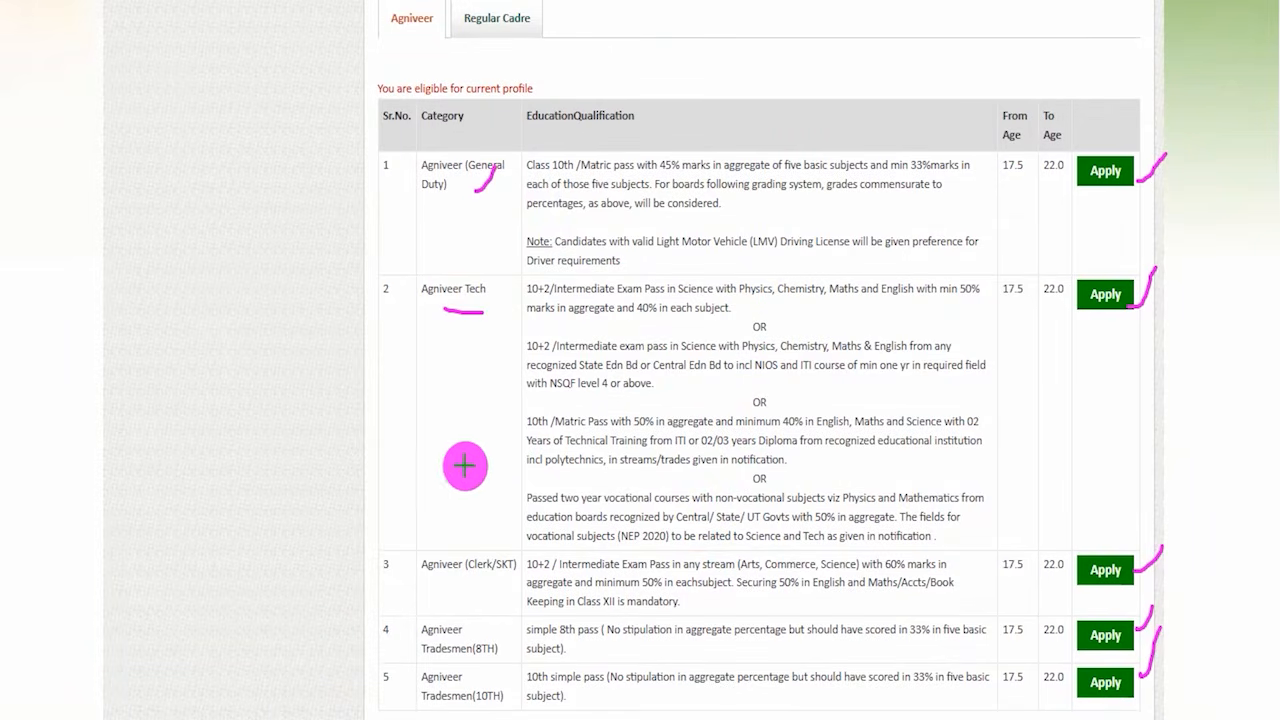
pyautogui.moveTo(433, 578); pyautogui.dragTo(502, 578)
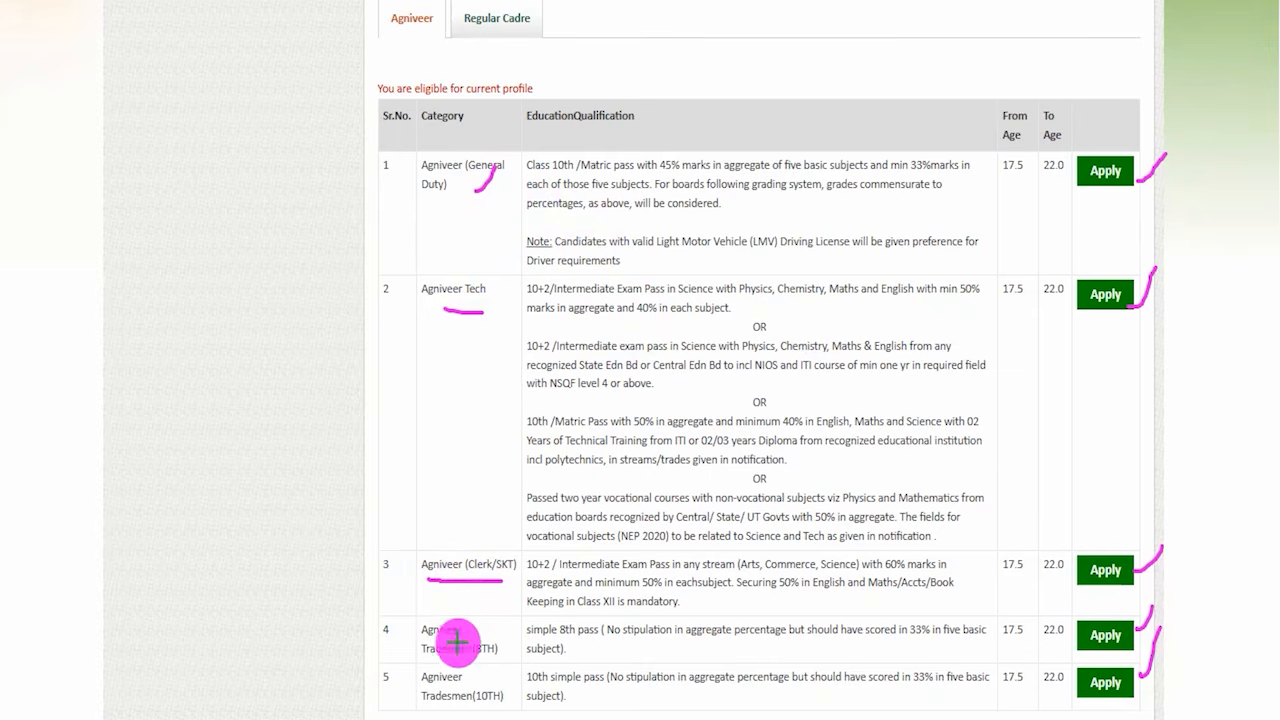
pyautogui.moveTo(473, 630); pyautogui.dragTo(497, 597)
pyautogui.moveTo(470, 678); pyautogui.dragTo(491, 643)
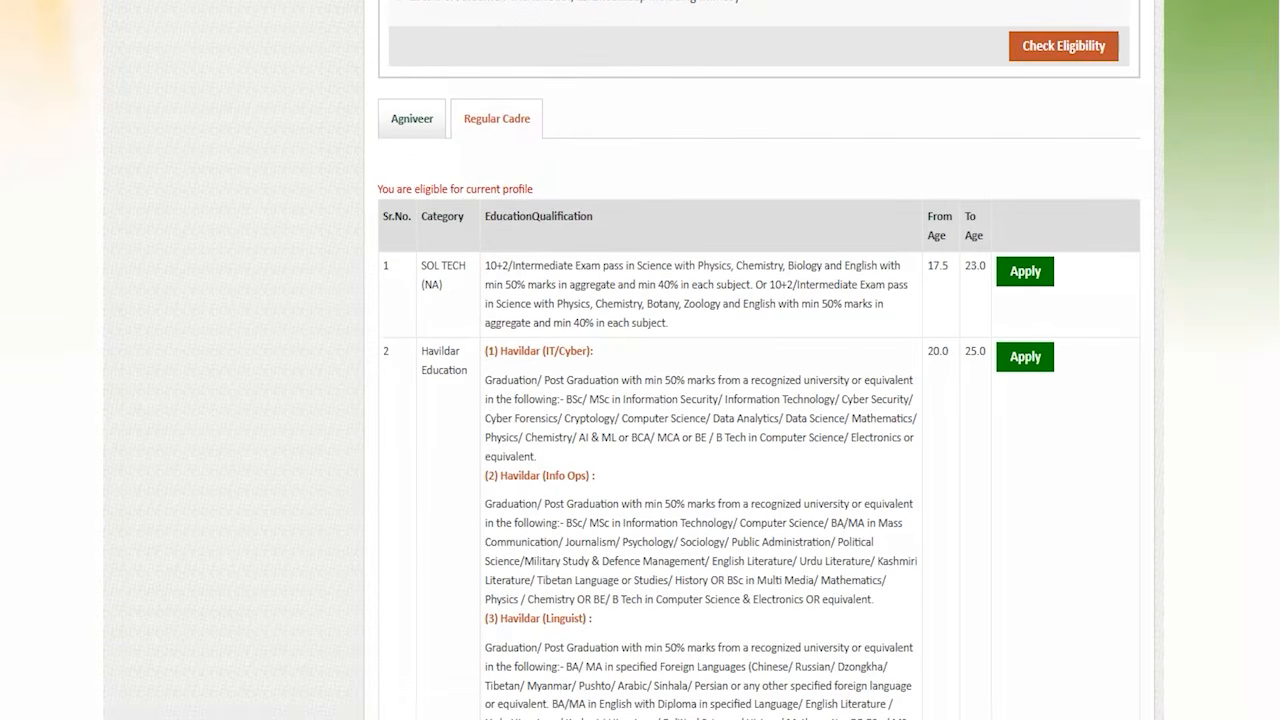
# Show the Regular Cadre list and mark SOL TECH (NA) and Havildar Education with their Apply options
pyautogui.moveTo(529, 128); pyautogui.dragTo(557, 99)
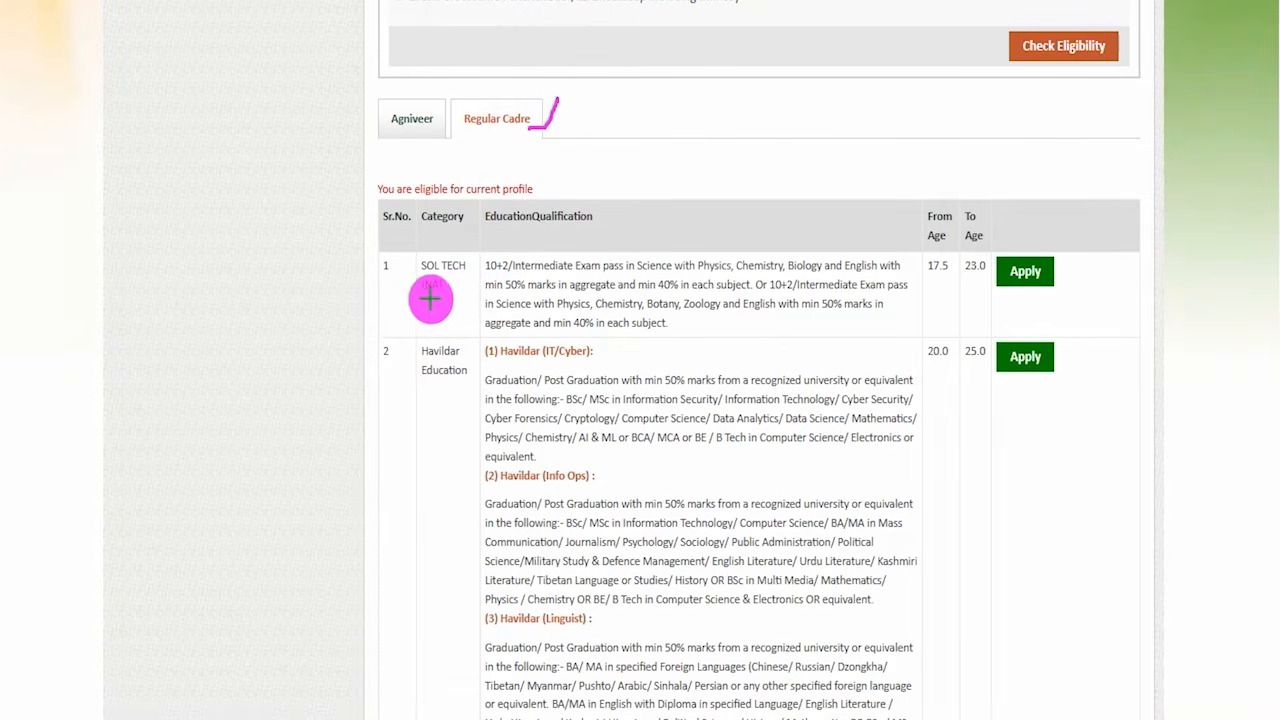
pyautogui.moveTo(421, 300); pyautogui.dragTo(458, 300)
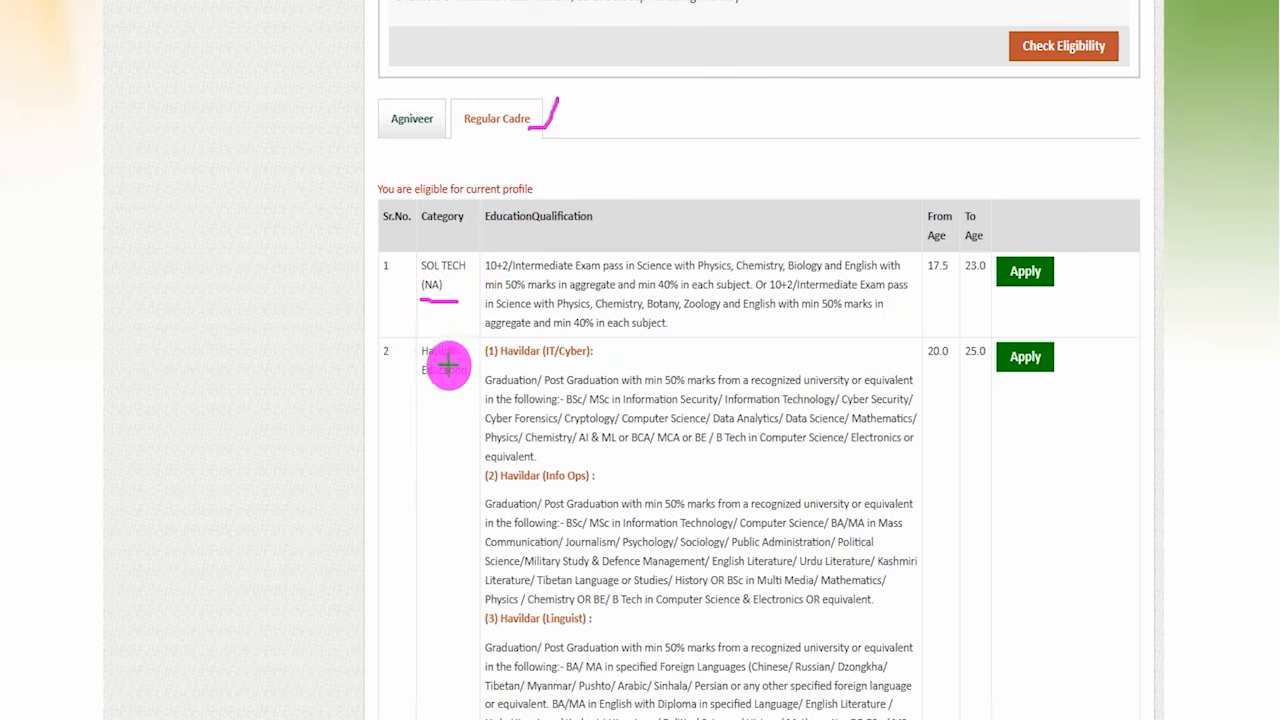
pyautogui.moveTo(422, 397); pyautogui.dragTo(452, 397)
pyautogui.moveTo(1046, 274); pyautogui.dragTo(1078, 252)
pyautogui.moveTo(1056, 350); pyautogui.dragTo(1107, 290)
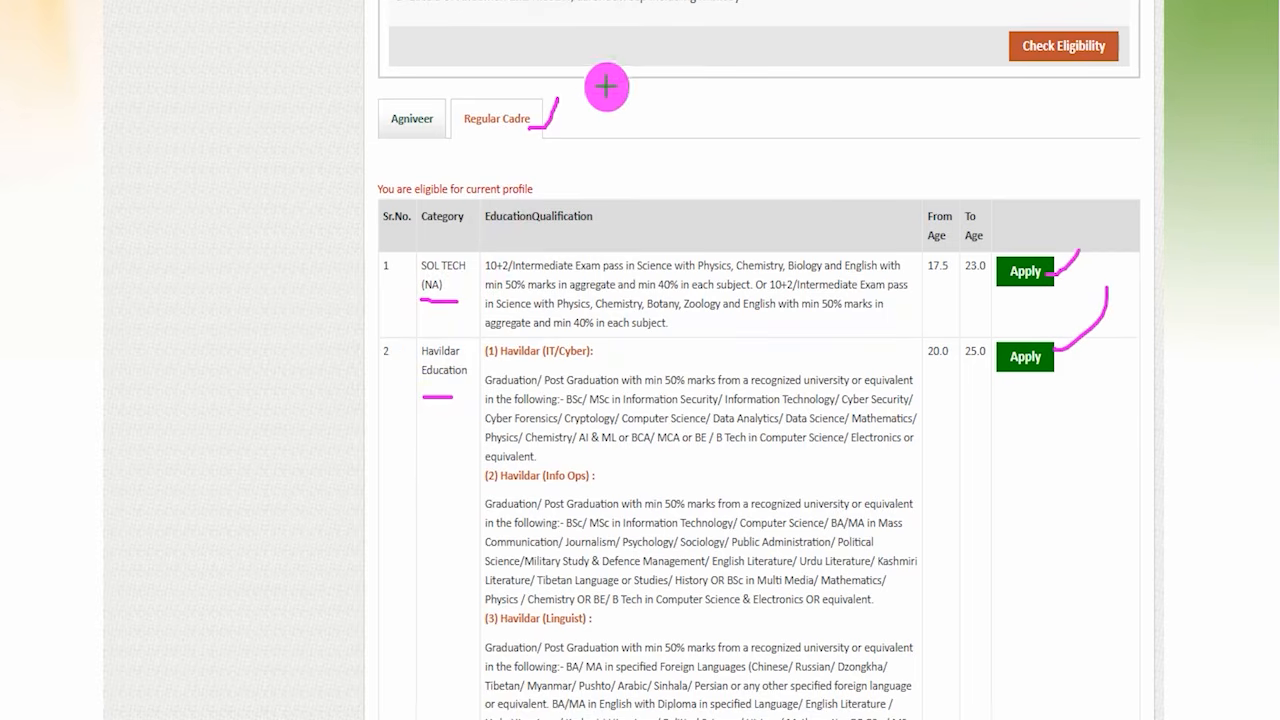
# Return to the Agniveer list and circle the Apply options for General Duty and Tech
pyautogui.click(425, 112)
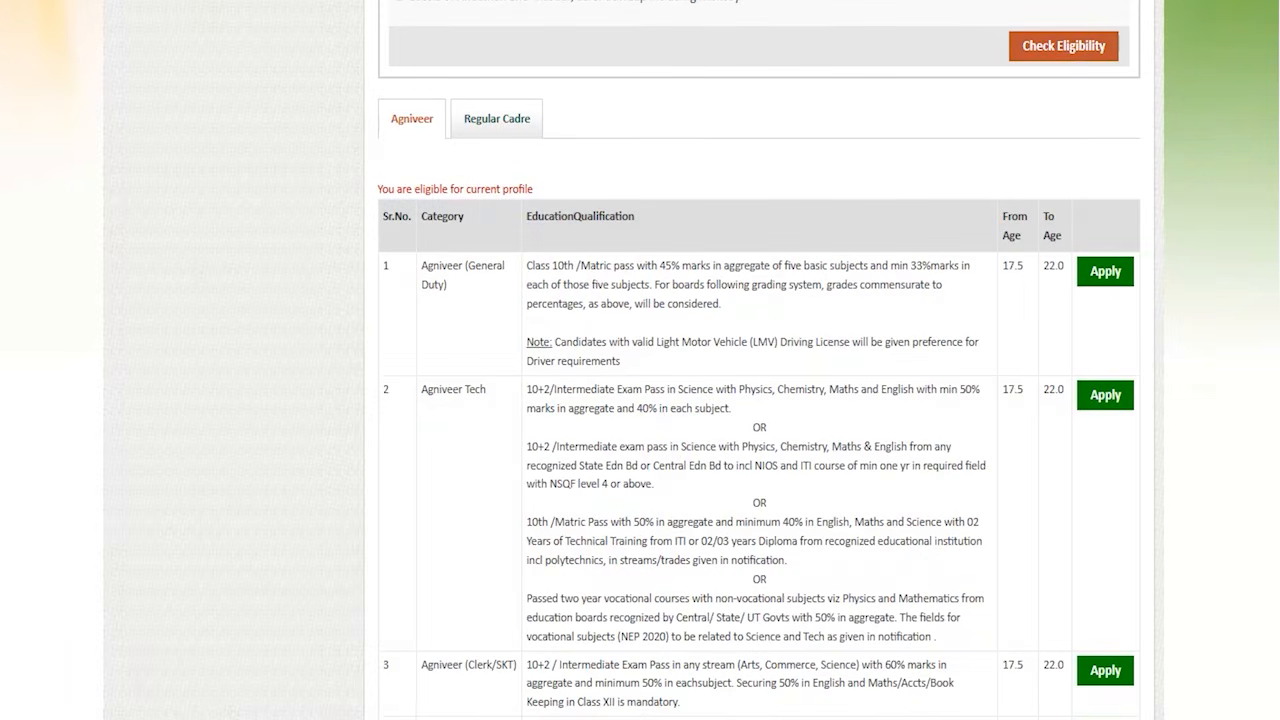
pyautogui.moveTo(1064, 242); pyautogui.dragTo(1143, 300)
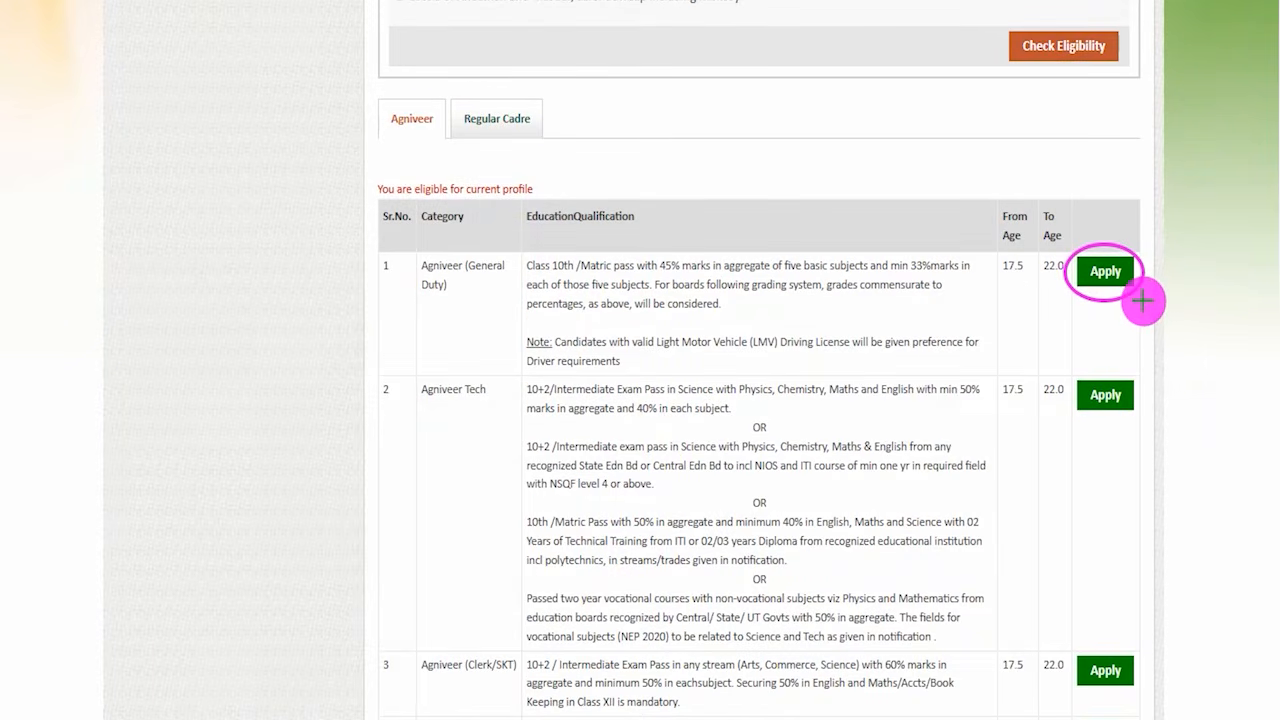
pyautogui.moveTo(1063, 372); pyautogui.dragTo(1157, 410)
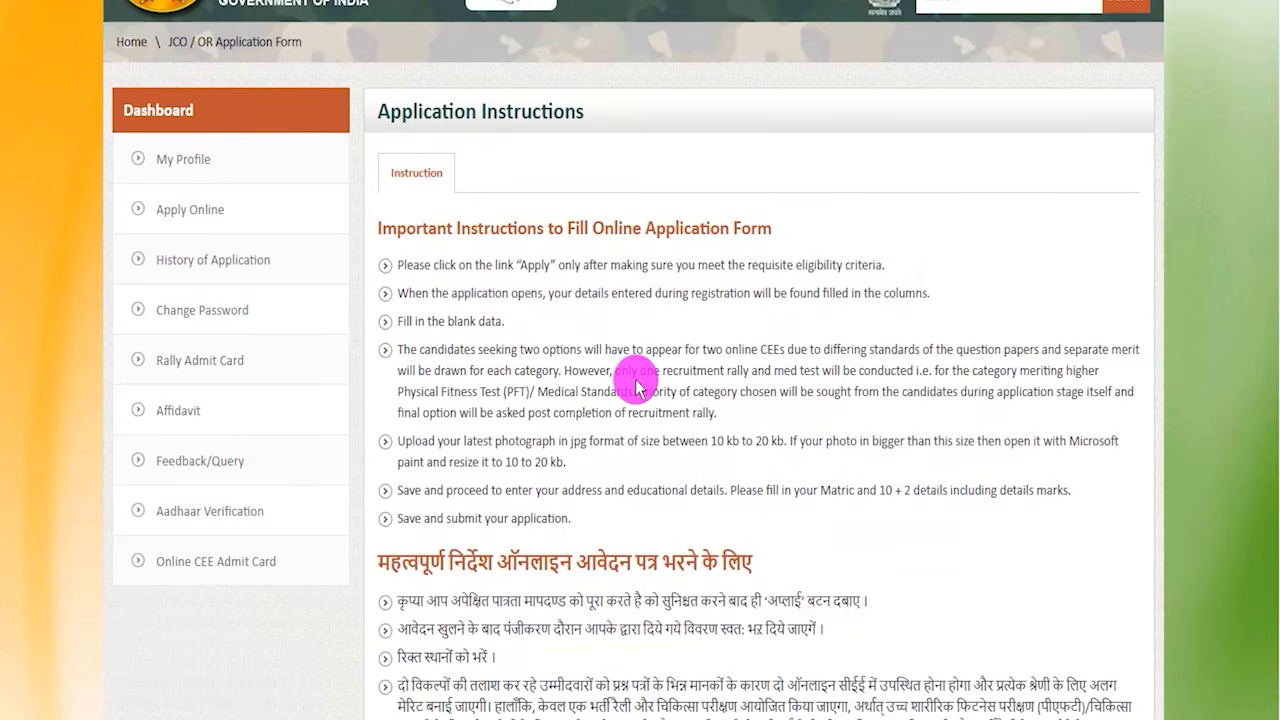
# Review the application instructions, highlighting the Hindi section, and mark the Continue option
pyautogui.scroll(-3, 636, 388)
pyautogui.scroll(-2, 634, 377)
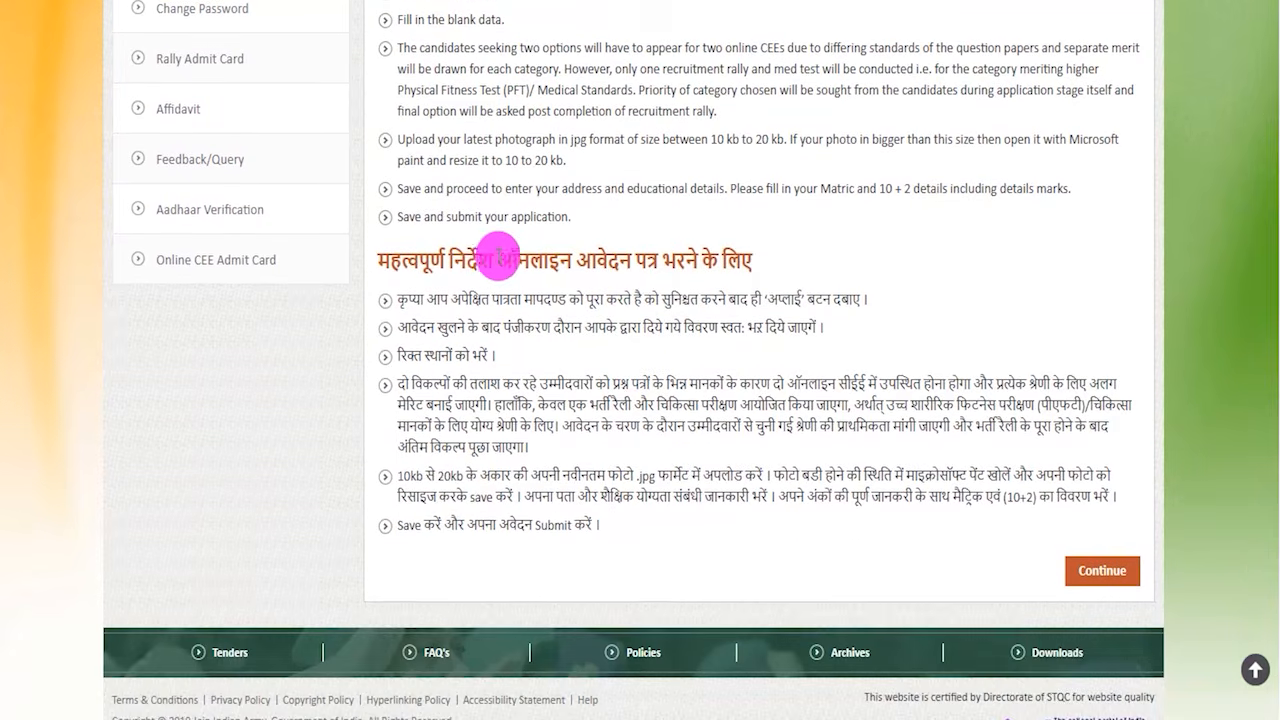
pyautogui.moveTo(478, 261); pyautogui.dragTo(638, 255)
pyautogui.moveTo(584, 426); pyautogui.dragTo(730, 426)
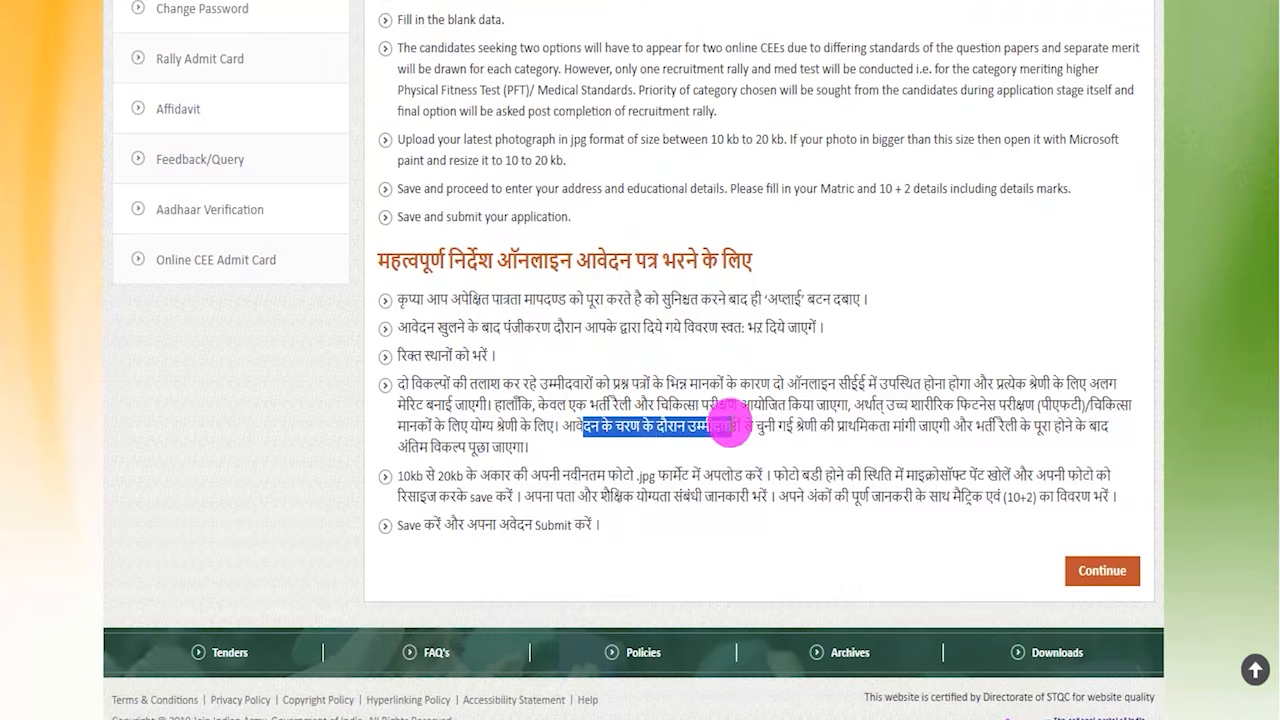
pyautogui.click(740, 405)
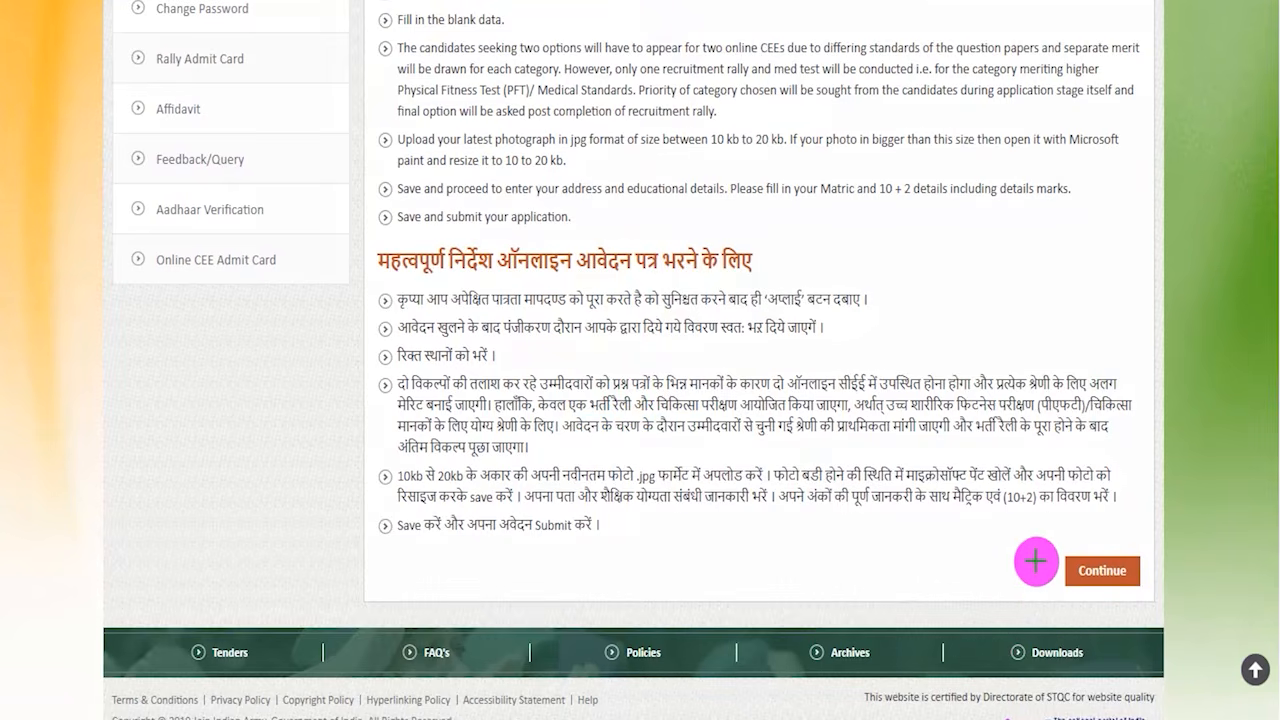
pyautogui.moveTo(994, 523); pyautogui.dragTo(1102, 558)
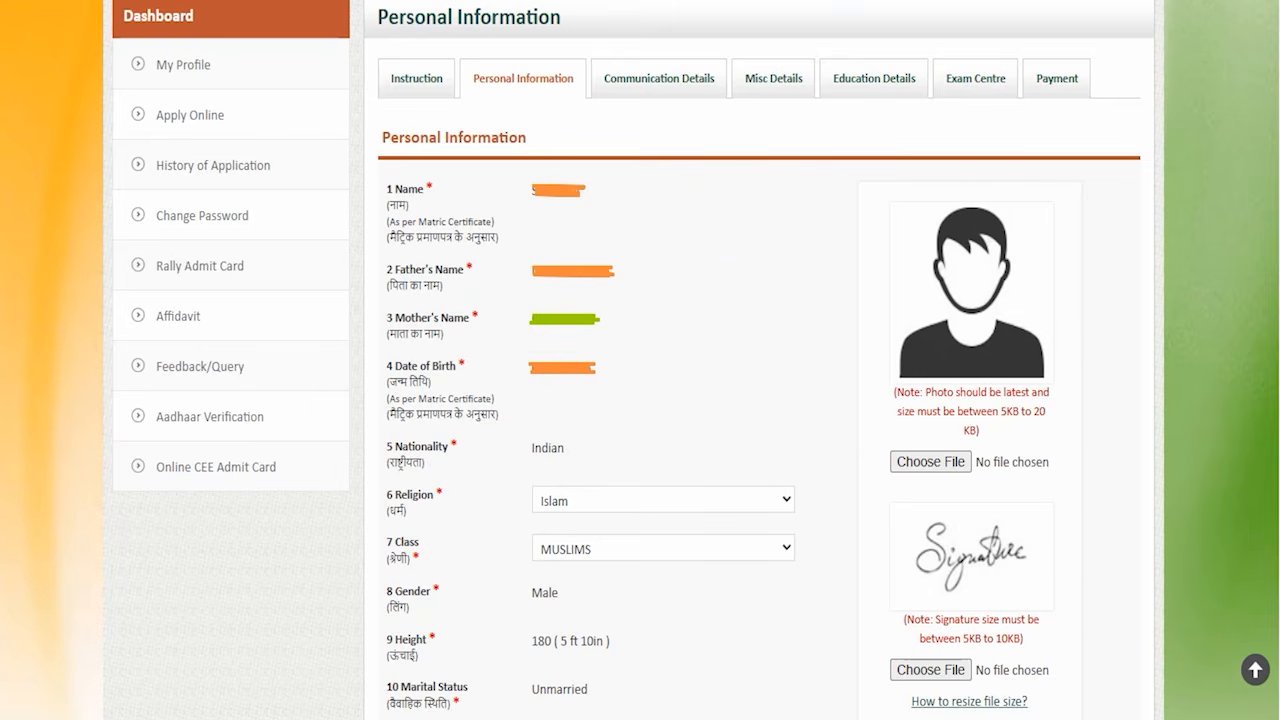
# Mark the name rows and the photo and signature areas in Personal Information, and underline the 5KB to 20 KB photo size
pyautogui.moveTo(711, 217)
pyautogui.mouseDown()
pyautogui.moveTo(752, 150)
pyautogui.moveTo(721, 258)
pyautogui.mouseUp()
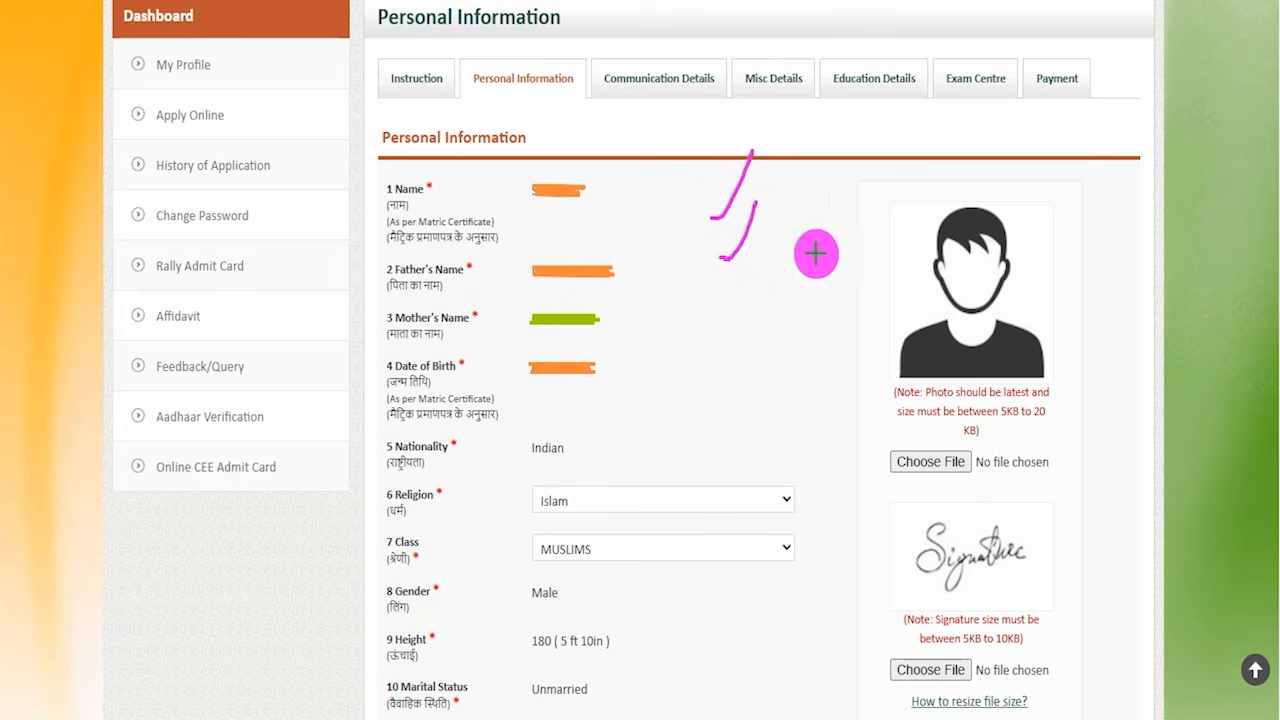
pyautogui.moveTo(1033, 282); pyautogui.dragTo(1067, 238)
pyautogui.moveTo(1052, 562); pyautogui.dragTo(1122, 479)
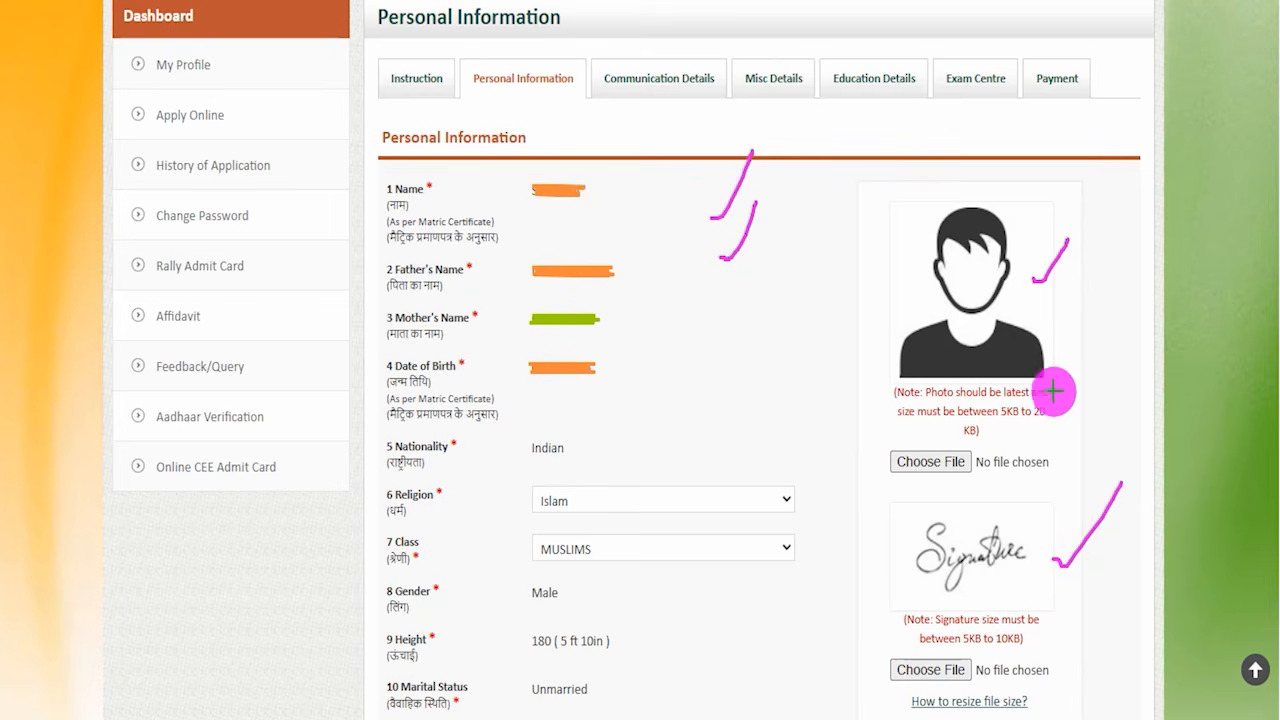
pyautogui.moveTo(1005, 422); pyautogui.dragTo(1105, 422)
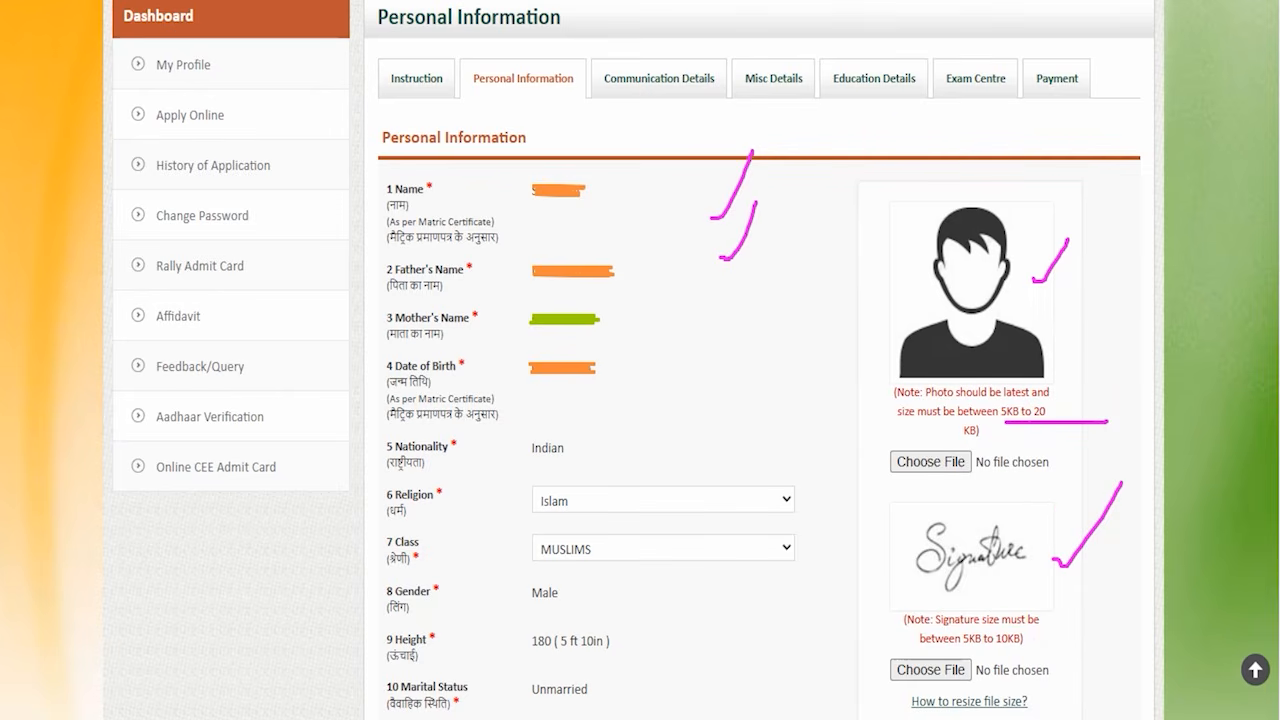
# Tick the photo and signature samples again, and mark the Choose File option under each one
pyautogui.moveTo(1068, 332); pyautogui.dragTo(1091, 296)
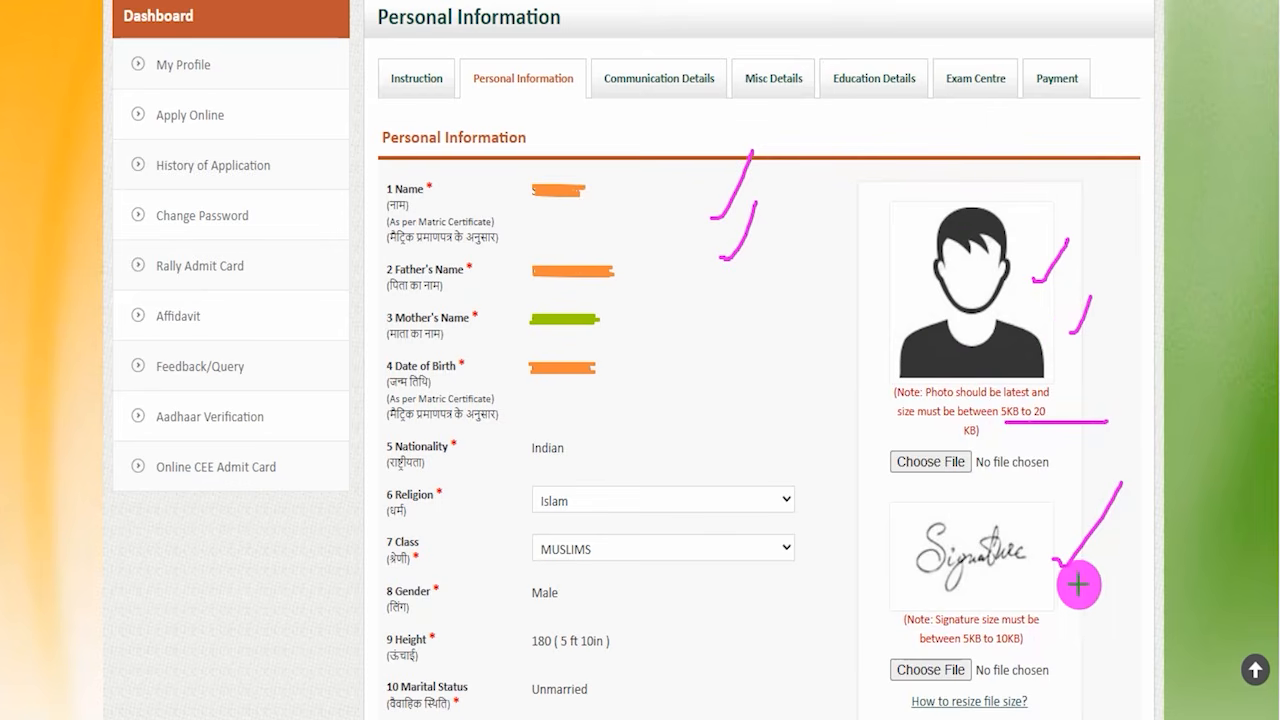
pyautogui.moveTo(1077, 580); pyautogui.dragTo(1108, 527)
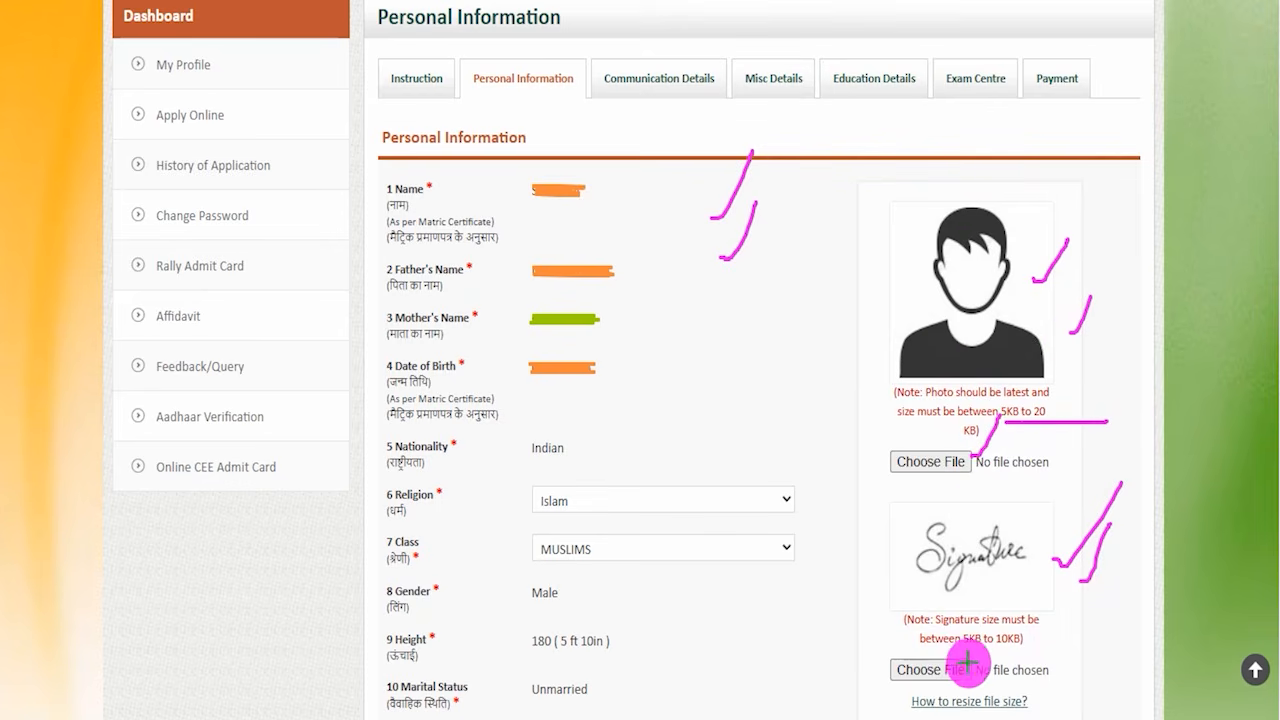
pyautogui.moveTo(968, 661); pyautogui.dragTo(1025, 570)
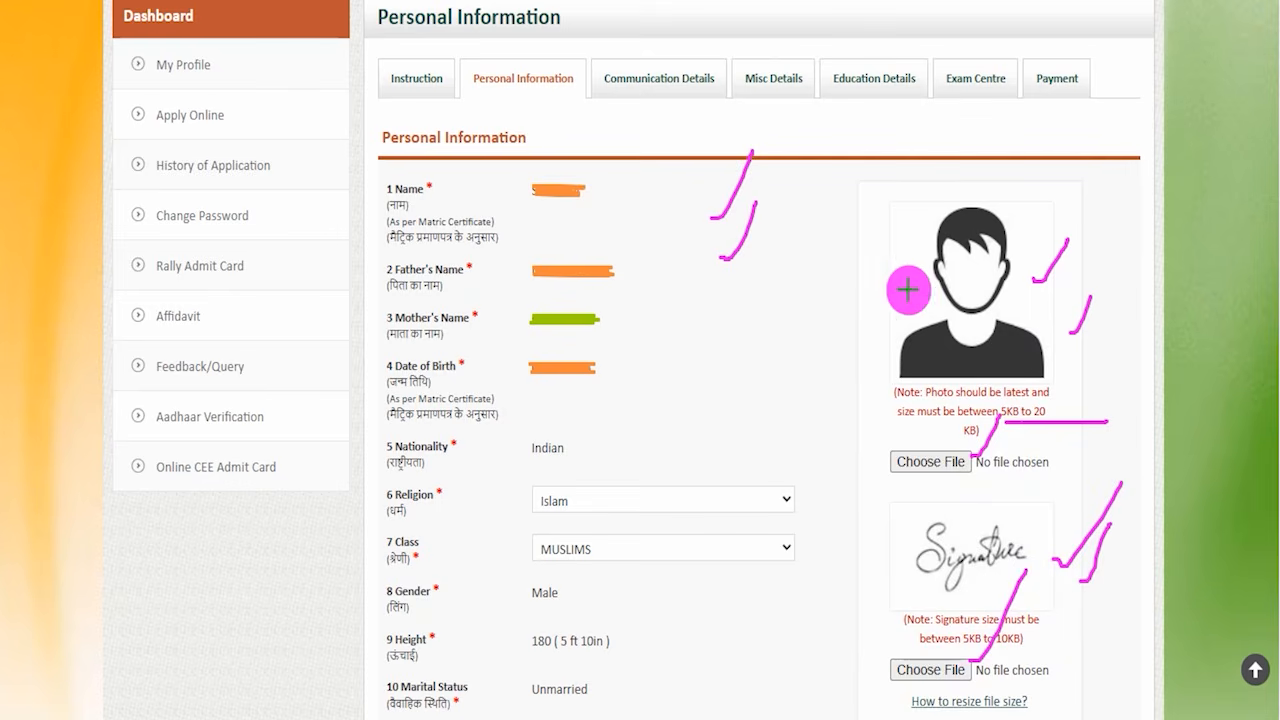
pyautogui.moveTo(901, 311); pyautogui.dragTo(937, 245)
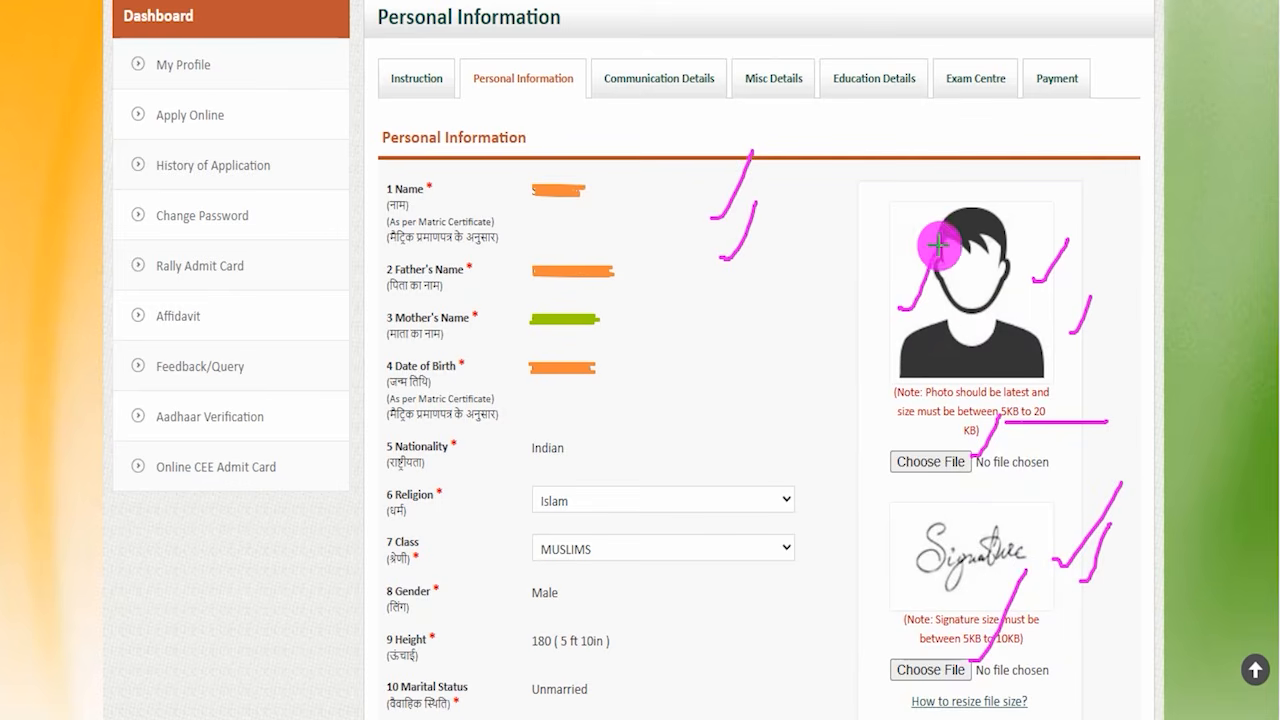
# Tick the signature sample and the Religion and Class fields in Personal Information
pyautogui.moveTo(912, 568); pyautogui.dragTo(966, 496)
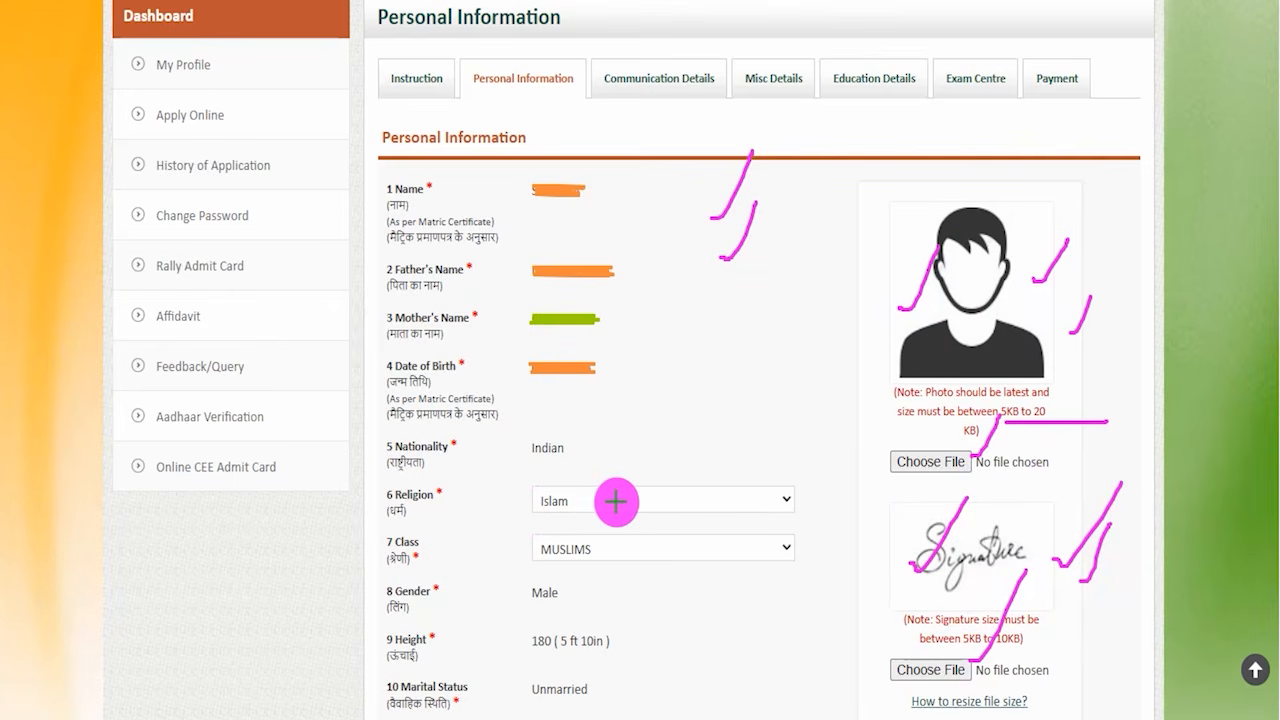
pyautogui.moveTo(601, 503); pyautogui.dragTo(653, 420)
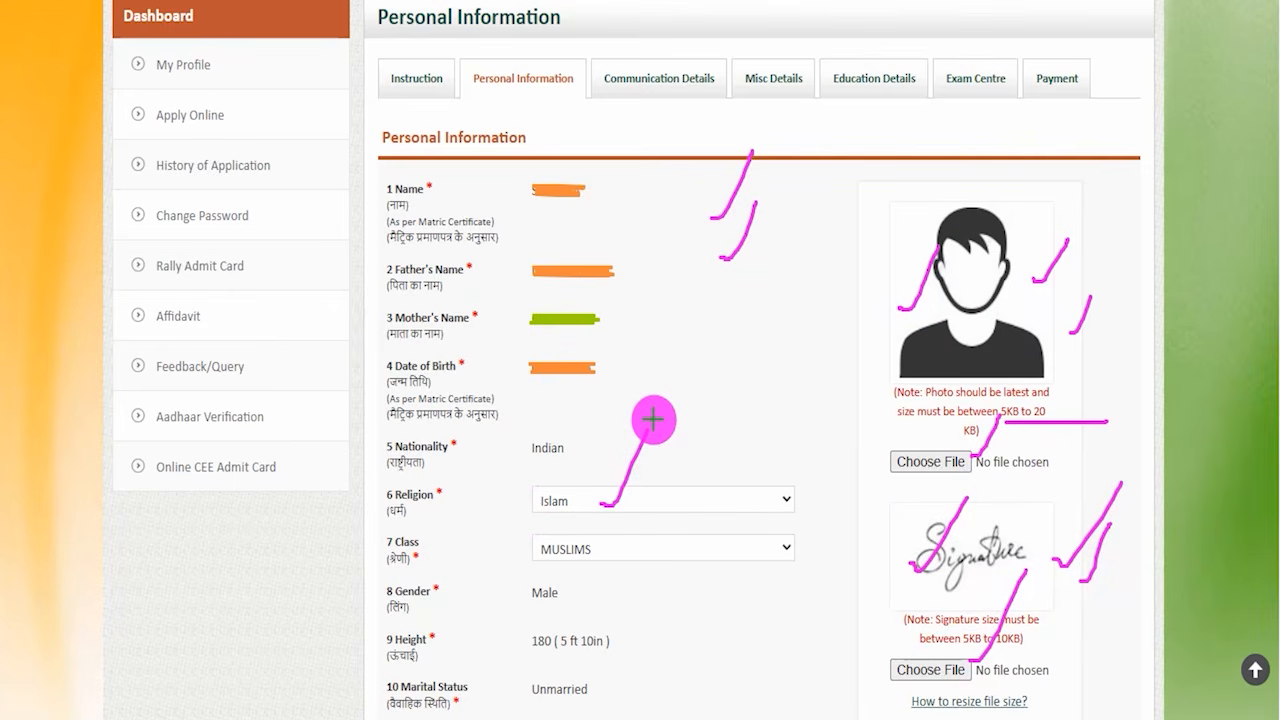
pyautogui.moveTo(650, 550); pyautogui.dragTo(690, 479)
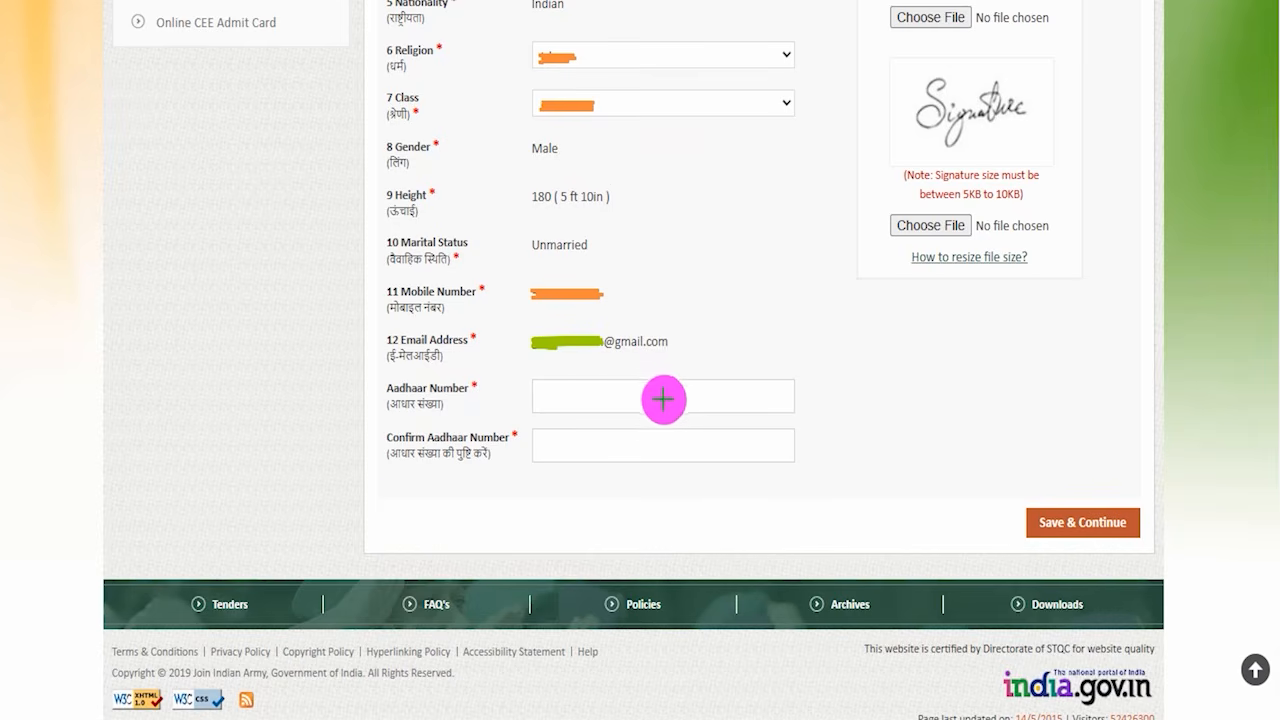
# Tick the Aadhaar Number and Confirm Aadhaar Number fields, and mark the Save & Continue option
pyautogui.moveTo(662, 393); pyautogui.dragTo(718, 321)
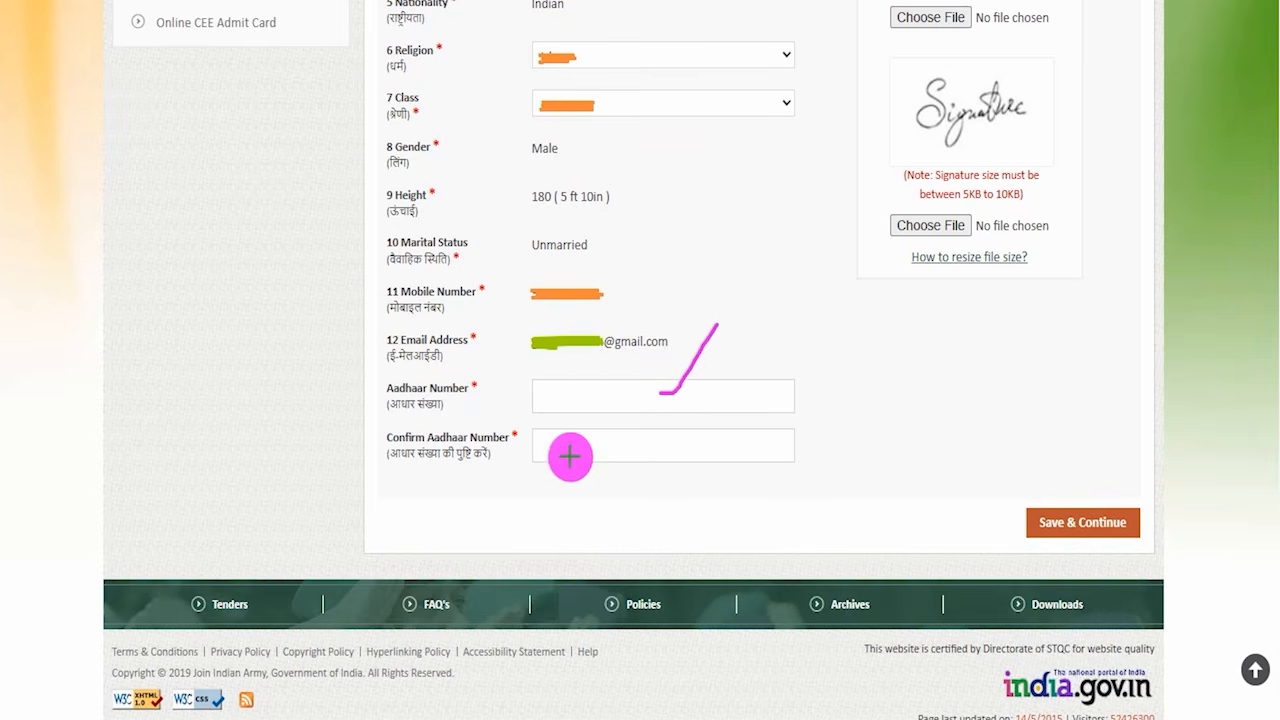
pyautogui.moveTo(562, 451); pyautogui.dragTo(606, 403)
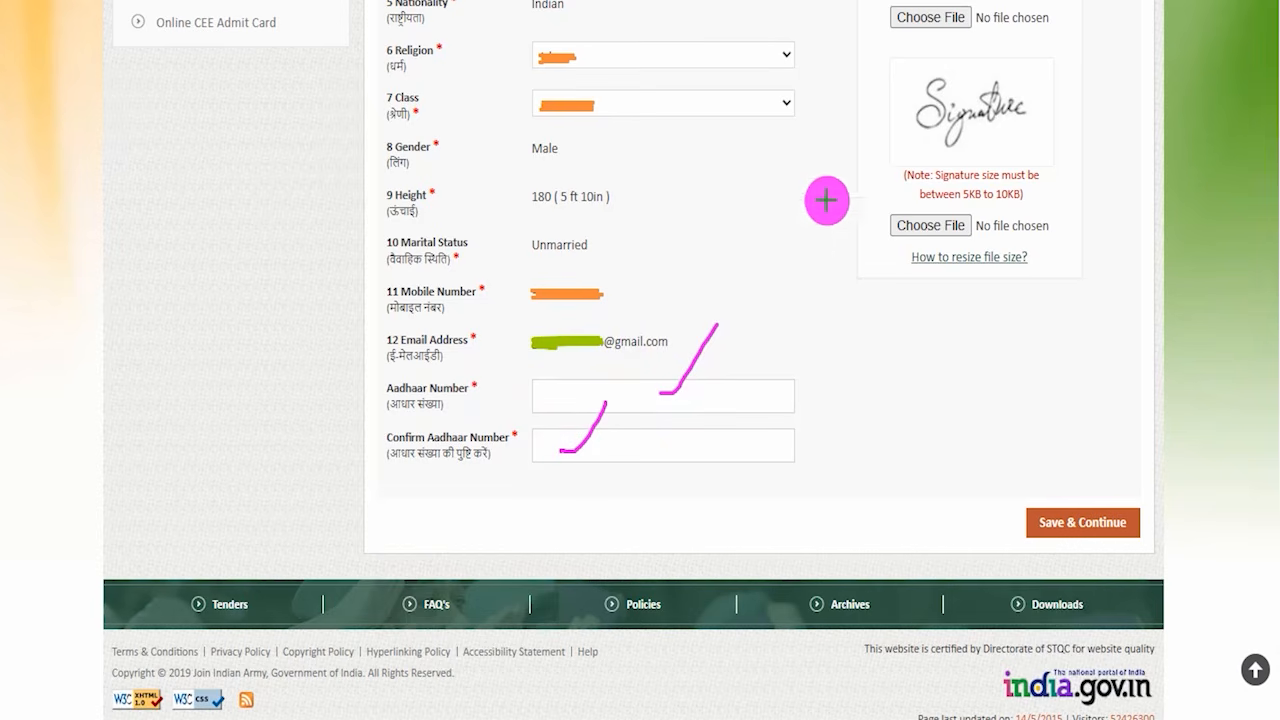
pyautogui.moveTo(958, 466)
pyautogui.mouseDown()
pyautogui.moveTo(1149, 523)
pyautogui.moveTo(1163, 554)
pyautogui.mouseUp()
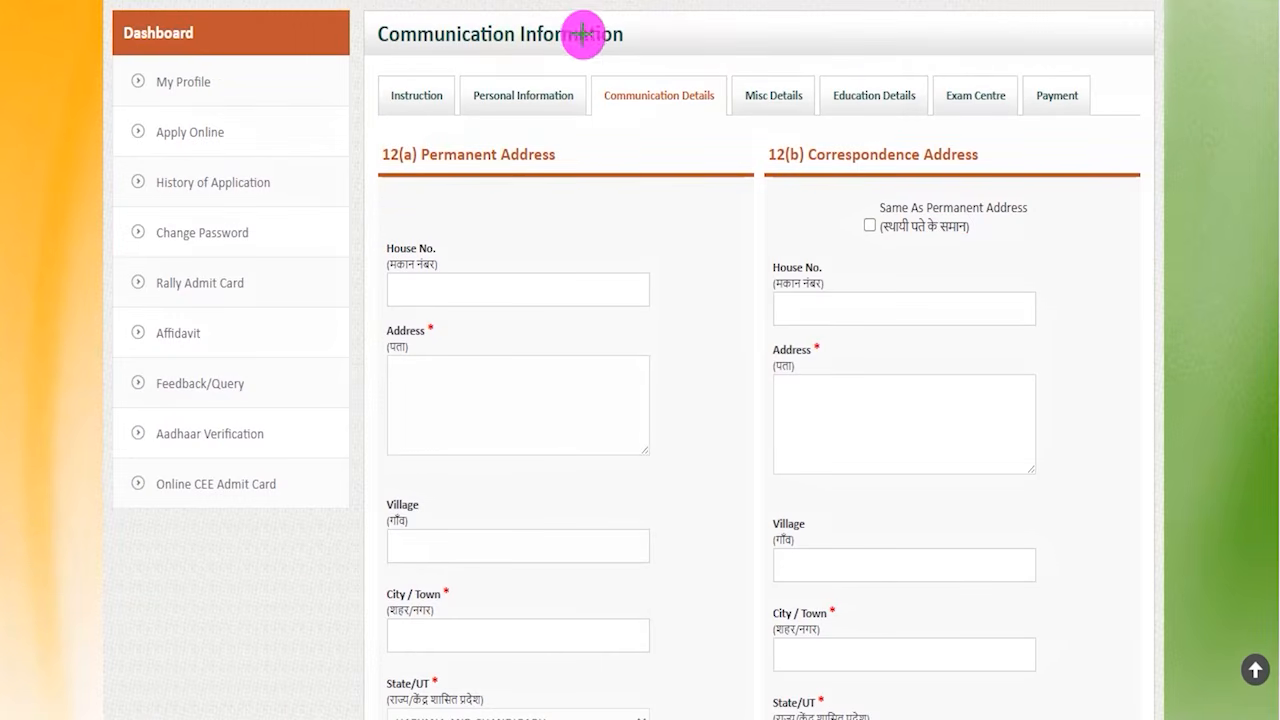
# Tick the Communication Information heading, underline Permanent Address, and mark its House No., Address, Village and City/Town fields
pyautogui.moveTo(633, 52); pyautogui.dragTo(682, 1)
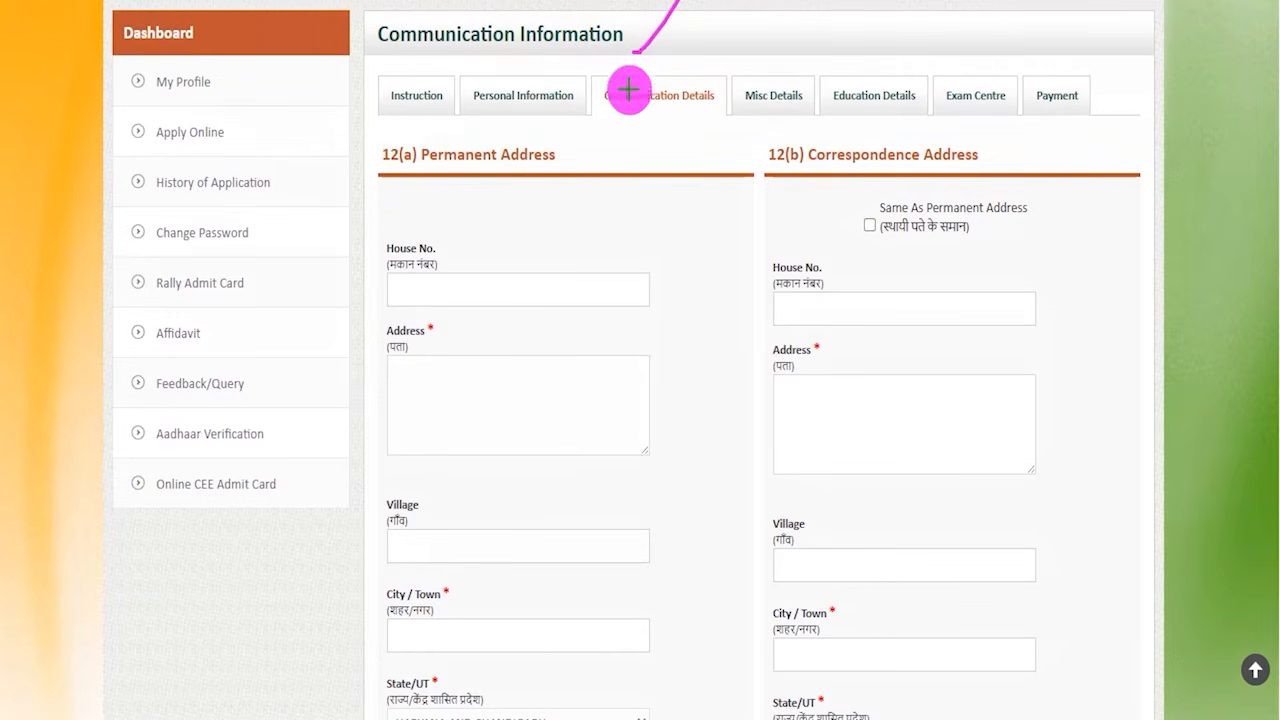
pyautogui.moveTo(466, 161); pyautogui.dragTo(508, 156)
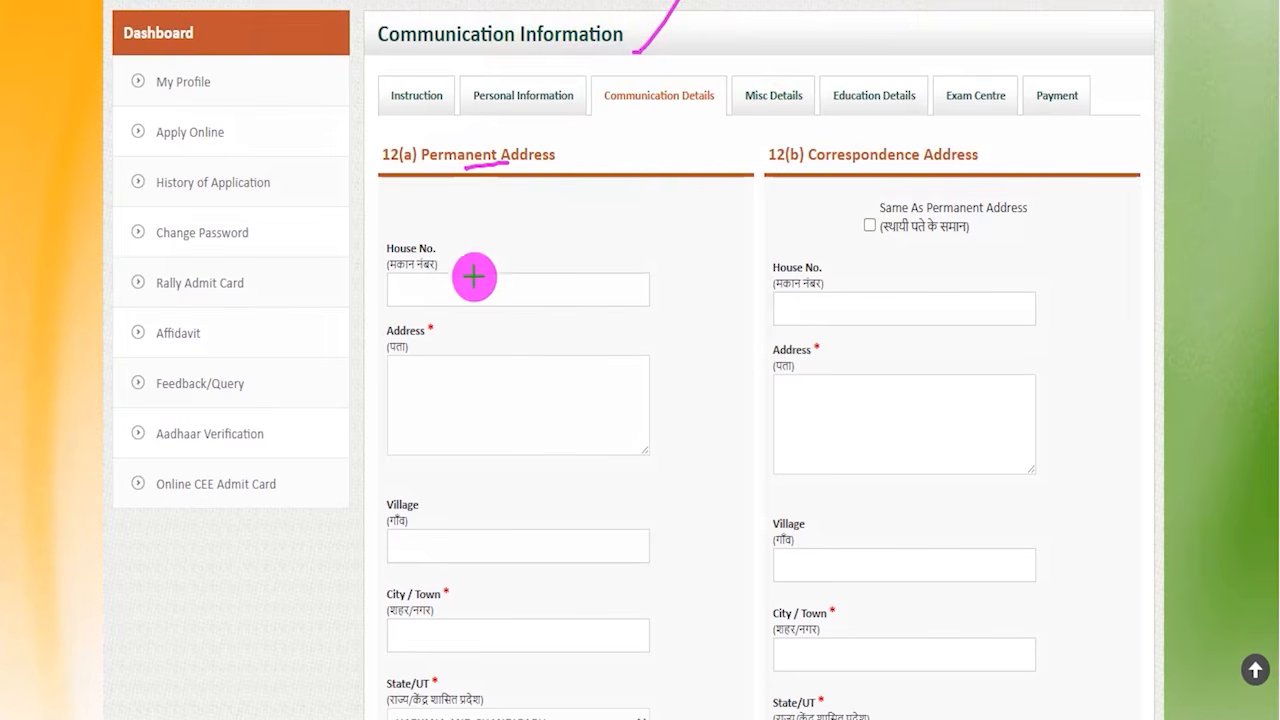
pyautogui.click(479, 400)
pyautogui.moveTo(473, 558); pyautogui.dragTo(532, 558)
pyautogui.moveTo(477, 636); pyautogui.dragTo(538, 636)
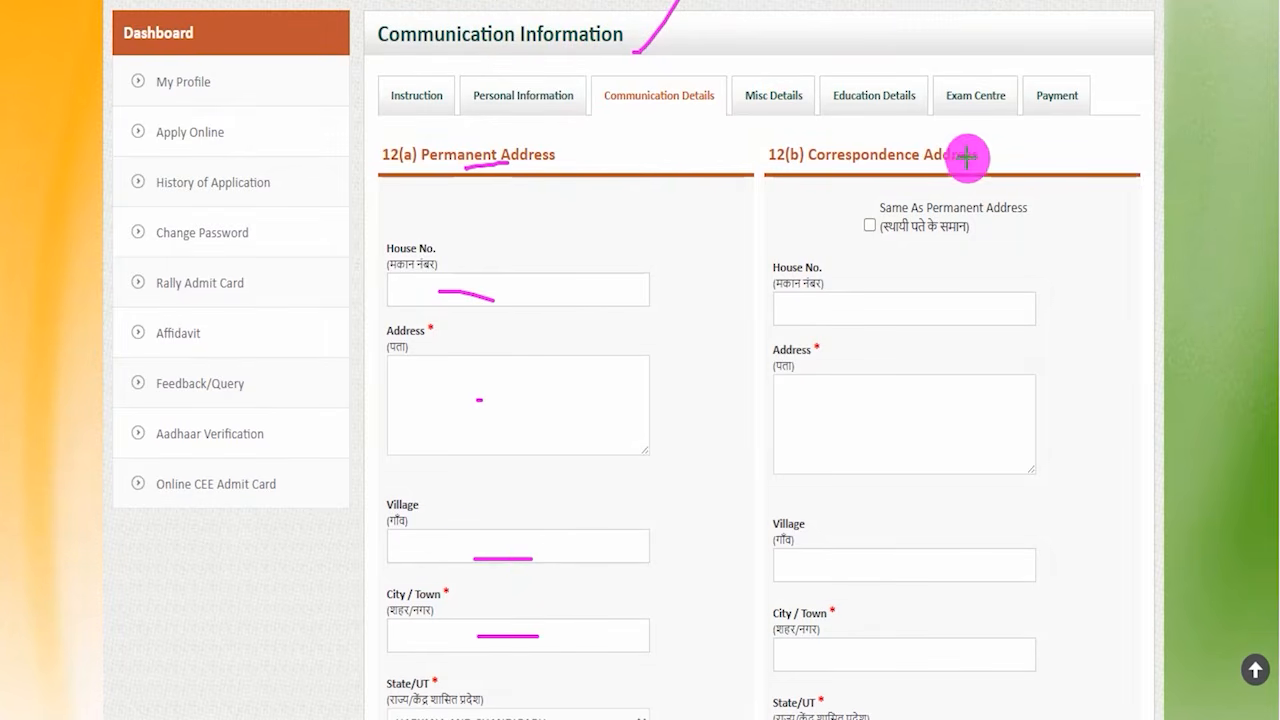
# Mark the House No., Address, Village and City/Town fields under Correspondence Address
pyautogui.moveTo(850, 308); pyautogui.dragTo(922, 308)
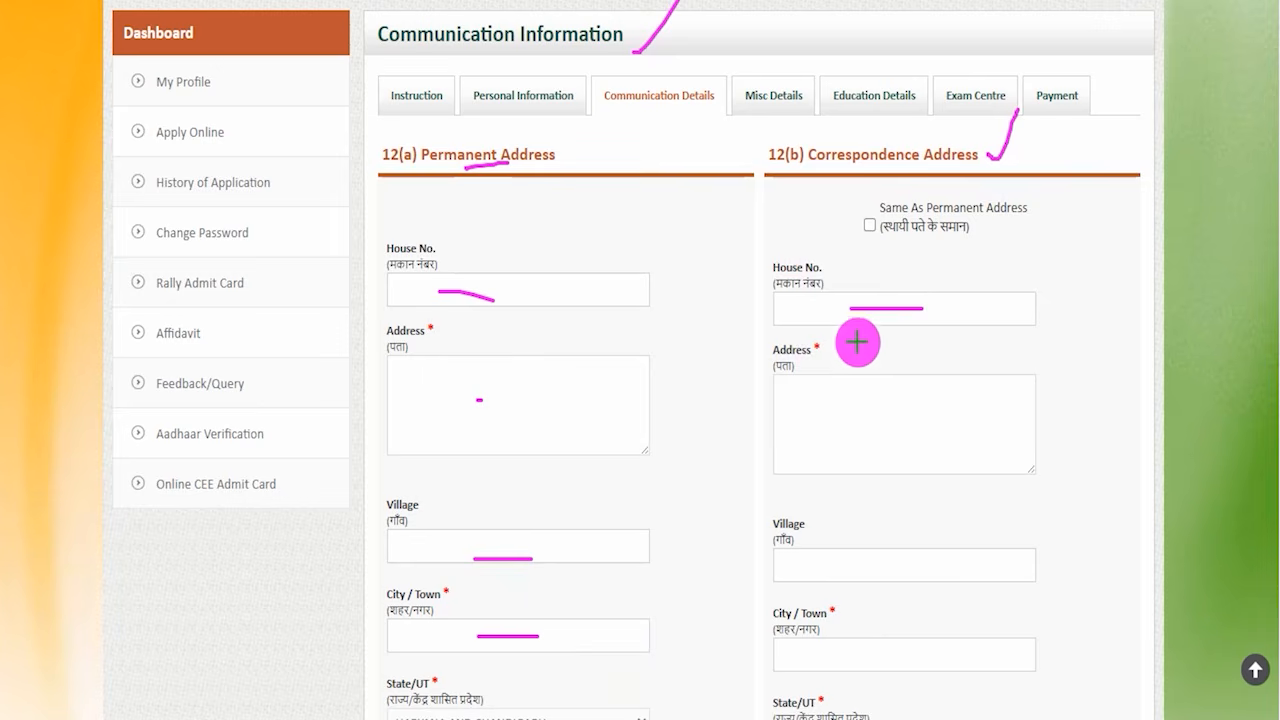
pyautogui.moveTo(888, 422); pyautogui.dragTo(944, 422)
pyautogui.moveTo(866, 565); pyautogui.dragTo(954, 565)
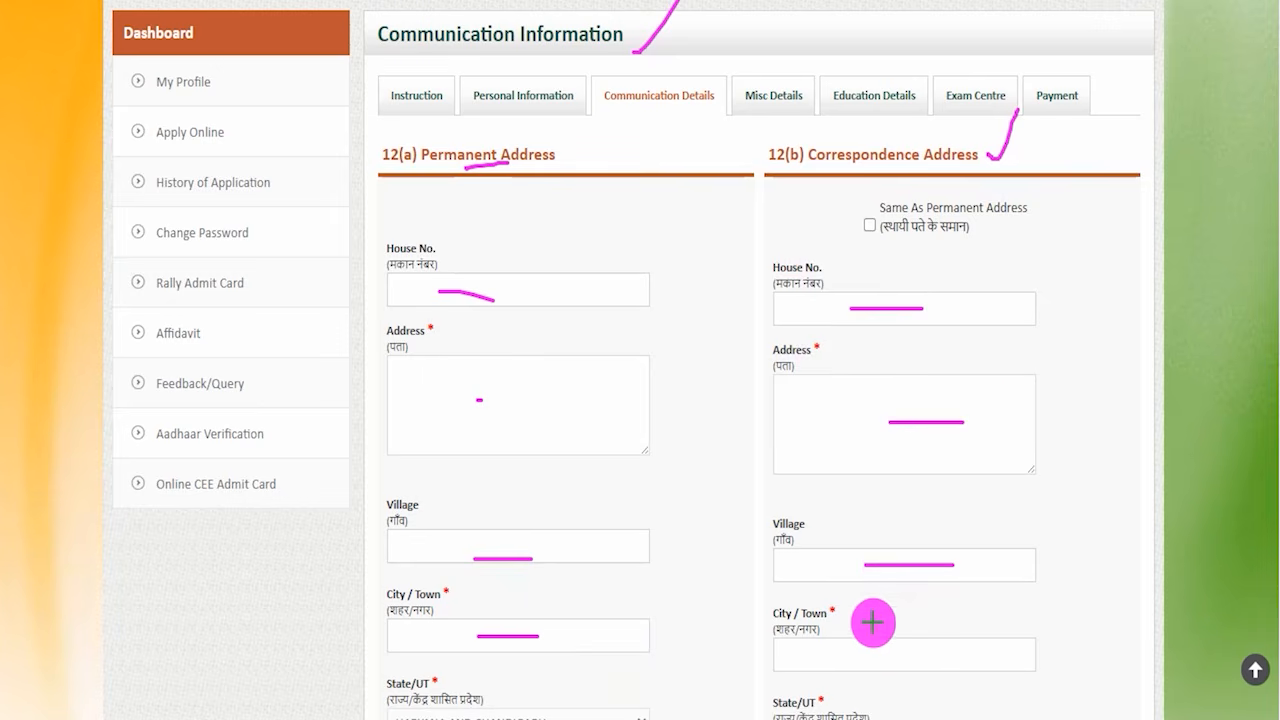
pyautogui.moveTo(888, 659); pyautogui.dragTo(948, 659)
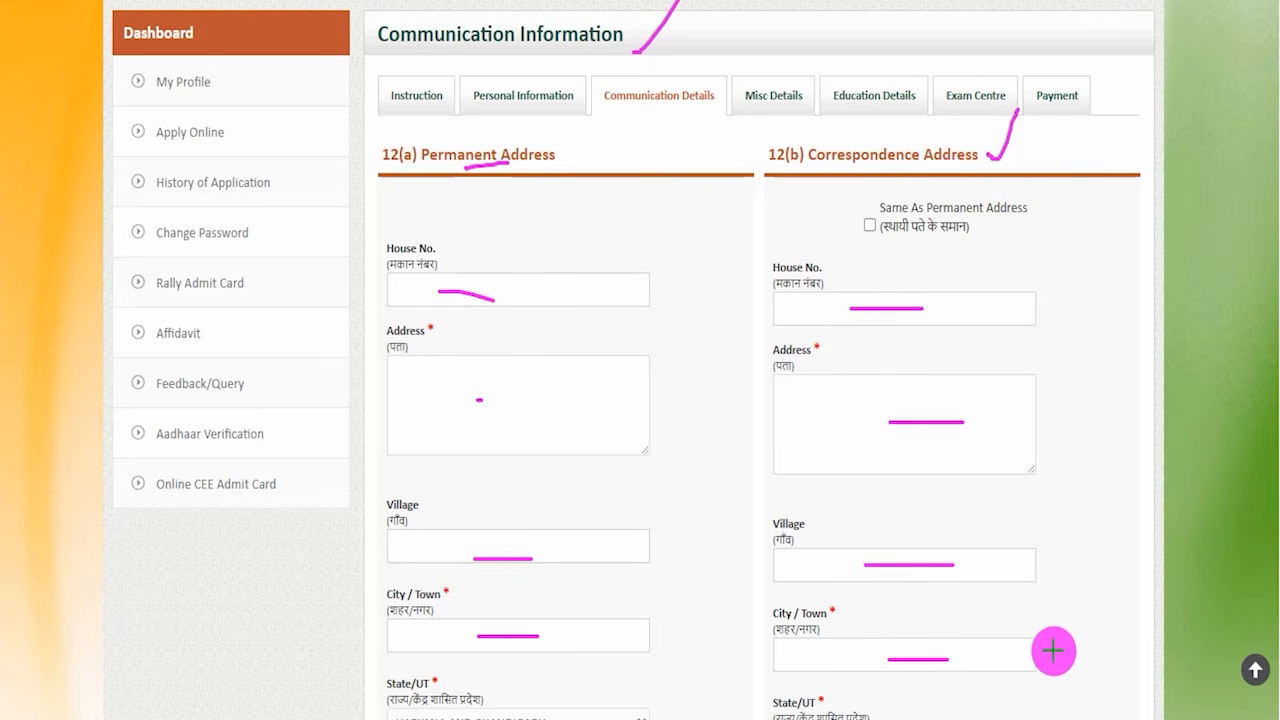
# Underline the Correspondence and Permanent Address headings, and draw a tick on the Same As Permanent Address checkbox
pyautogui.moveTo(855, 163); pyautogui.dragTo(938, 162)
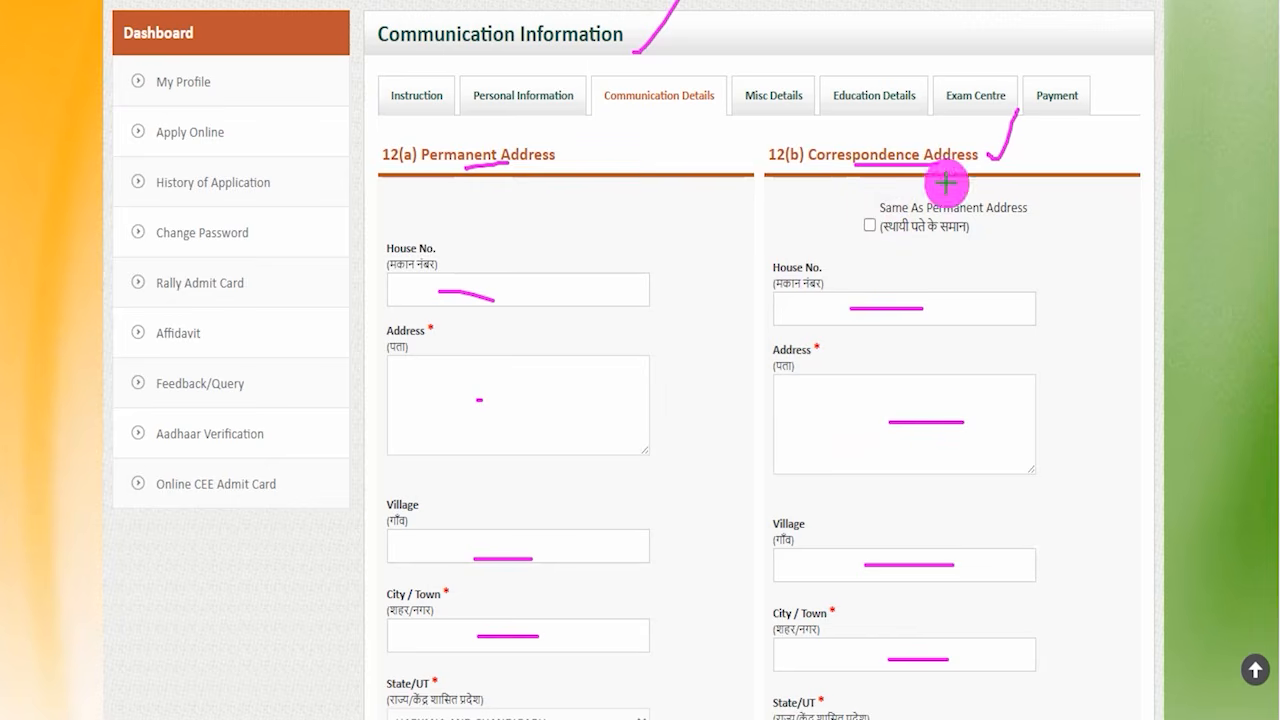
pyautogui.moveTo(504, 171); pyautogui.dragTo(596, 170)
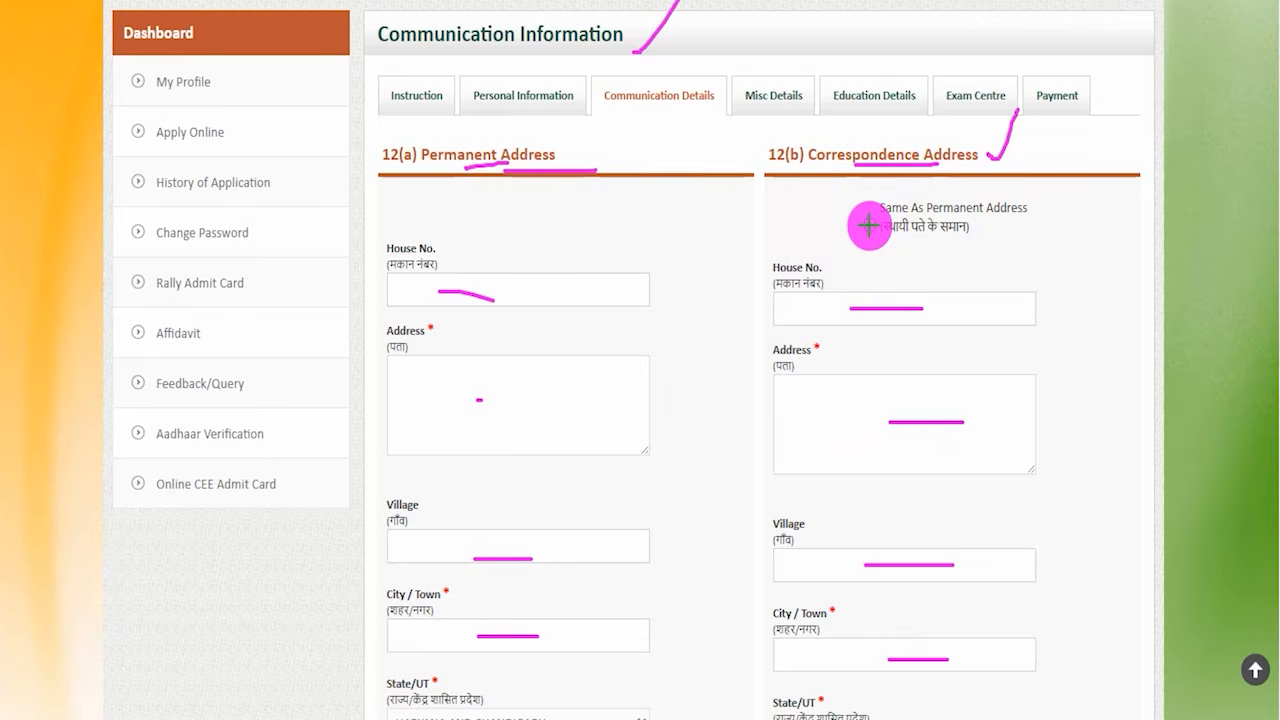
pyautogui.moveTo(869, 225); pyautogui.dragTo(886, 187)
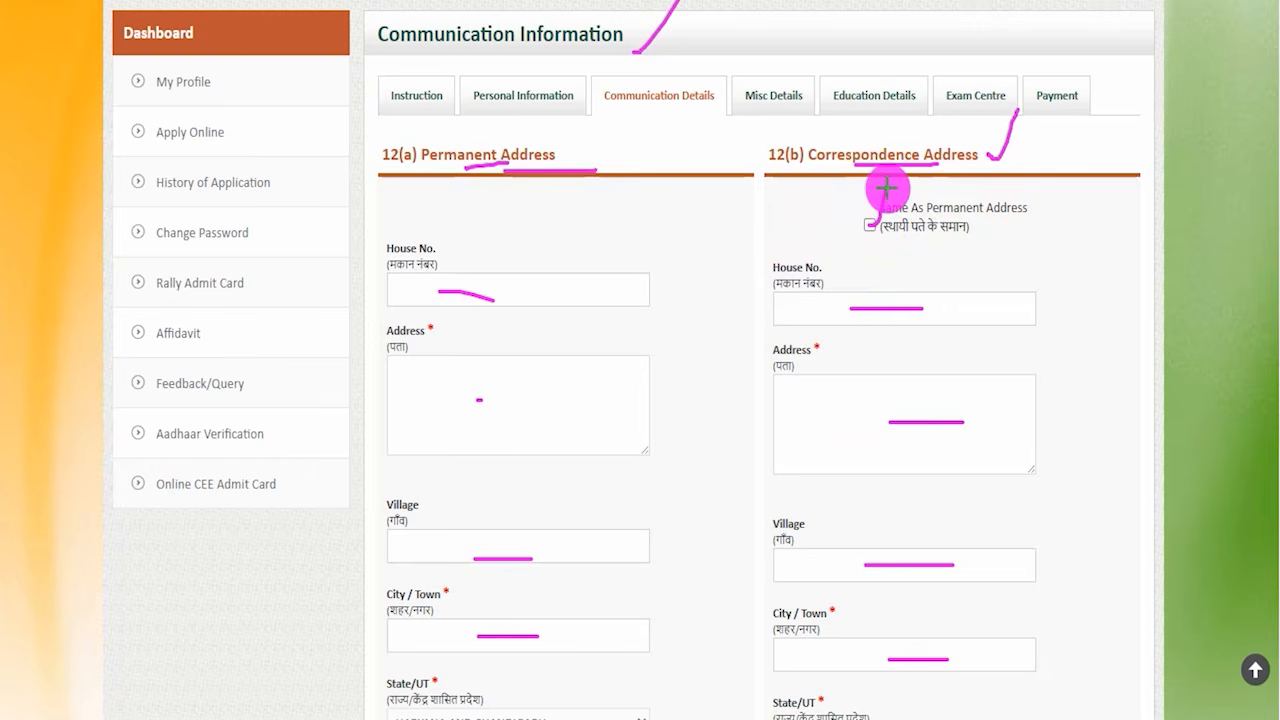
pyautogui.moveTo(808, 187); pyautogui.dragTo(918, 186)
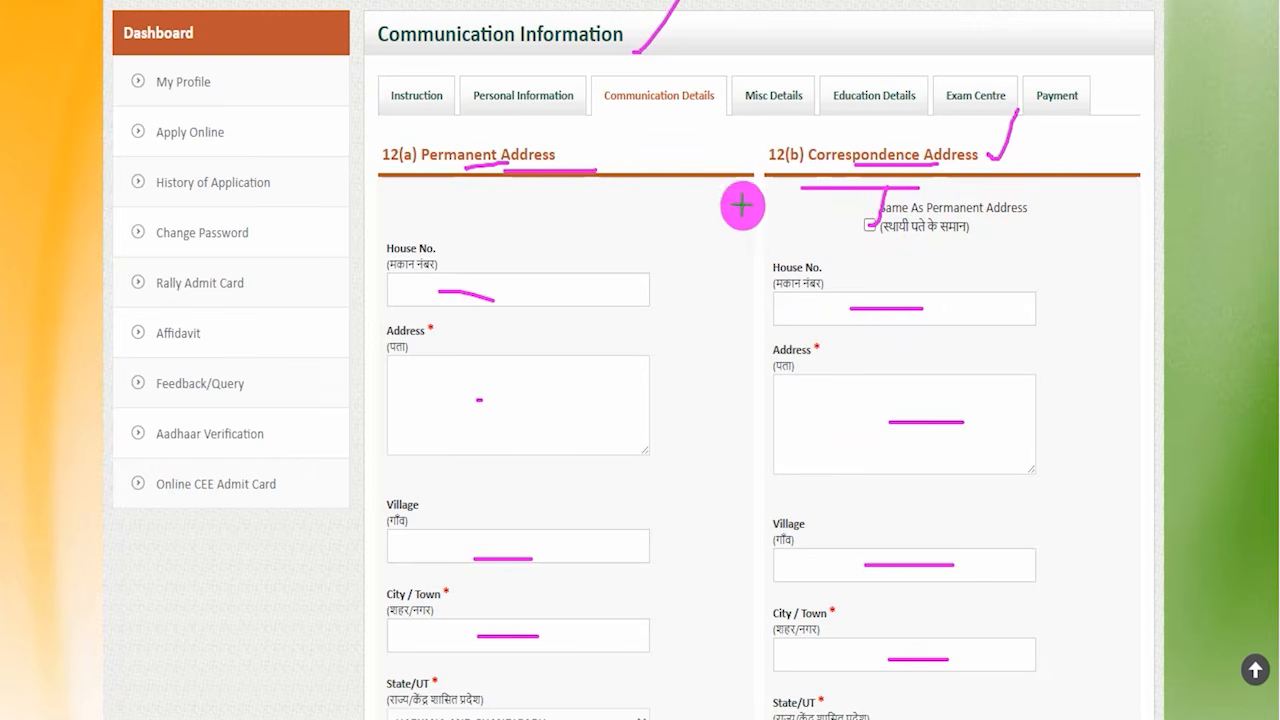
# Add more underlines beneath the Permanent Address heading, in both Address boxes and around the correspondence Village field
pyautogui.moveTo(407, 197); pyautogui.dragTo(483, 197)
pyautogui.moveTo(459, 395); pyautogui.dragTo(470, 396)
pyautogui.moveTo(819, 415); pyautogui.dragTo(856, 415)
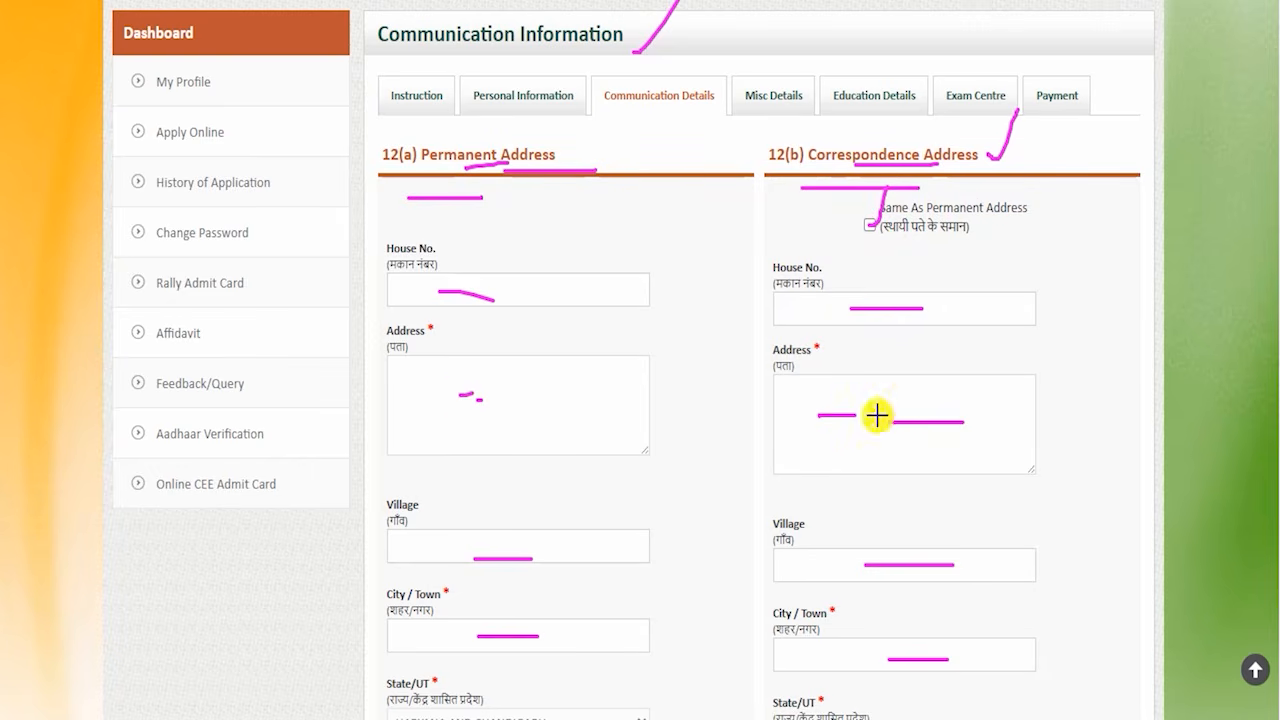
pyautogui.moveTo(860, 526); pyautogui.dragTo(908, 526)
pyautogui.moveTo(840, 572); pyautogui.dragTo(881, 571)
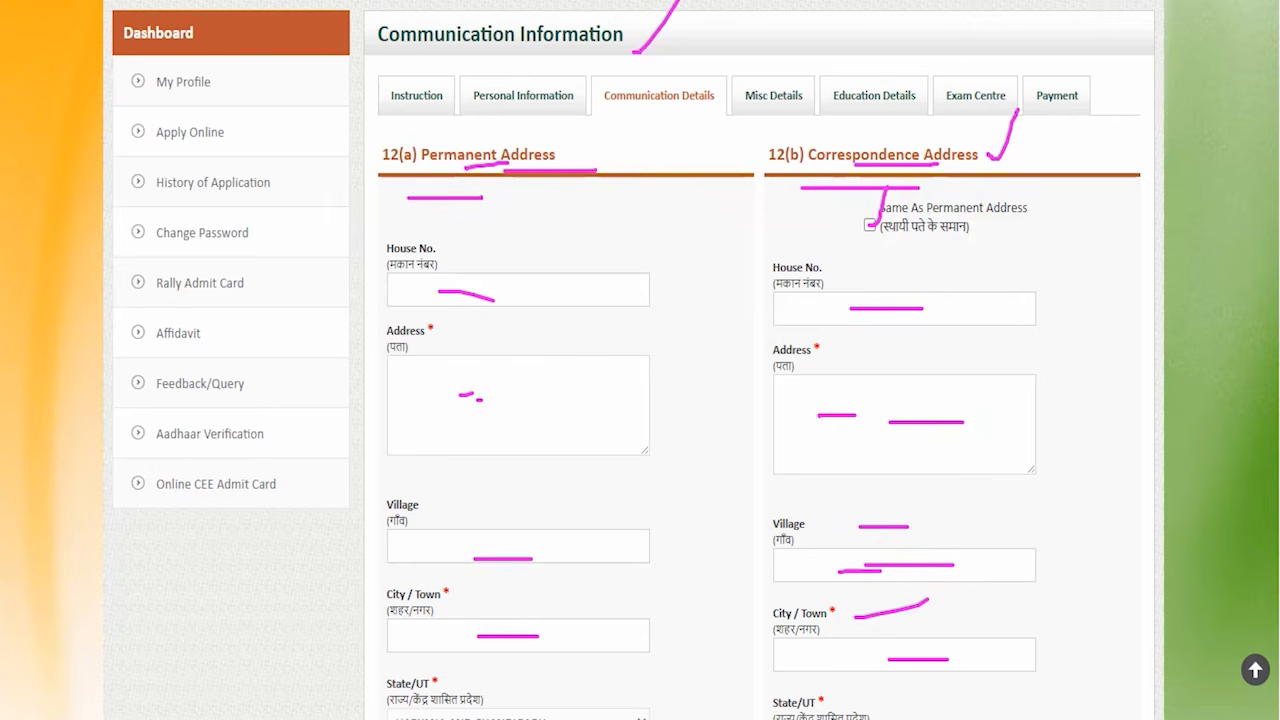
# Clear the drawn marks and mark Save & Continue at the end of the communication form
pyautogui.press('Escape')
pyautogui.scroll(-10, 551, 363)
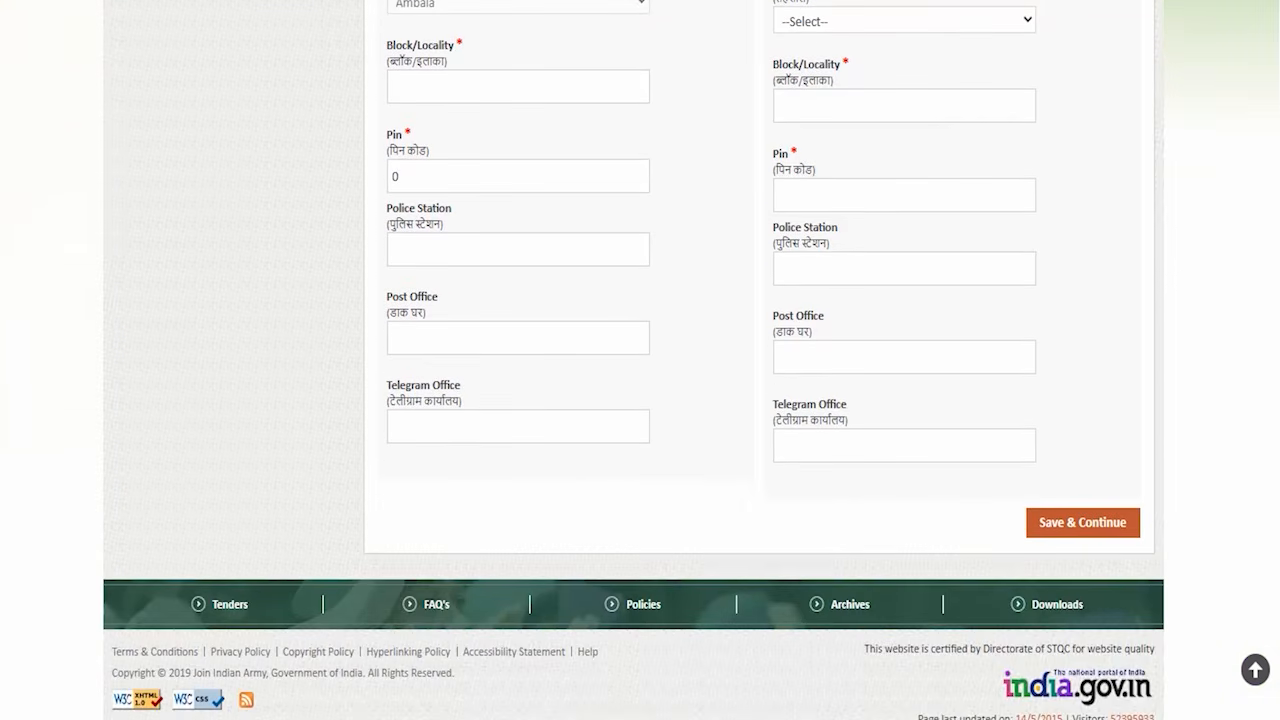
pyautogui.moveTo(992, 489)
pyautogui.mouseDown()
pyautogui.moveTo(1046, 491)
pyautogui.moveTo(1149, 534)
pyautogui.moveTo(1160, 553)
pyautogui.mouseUp()
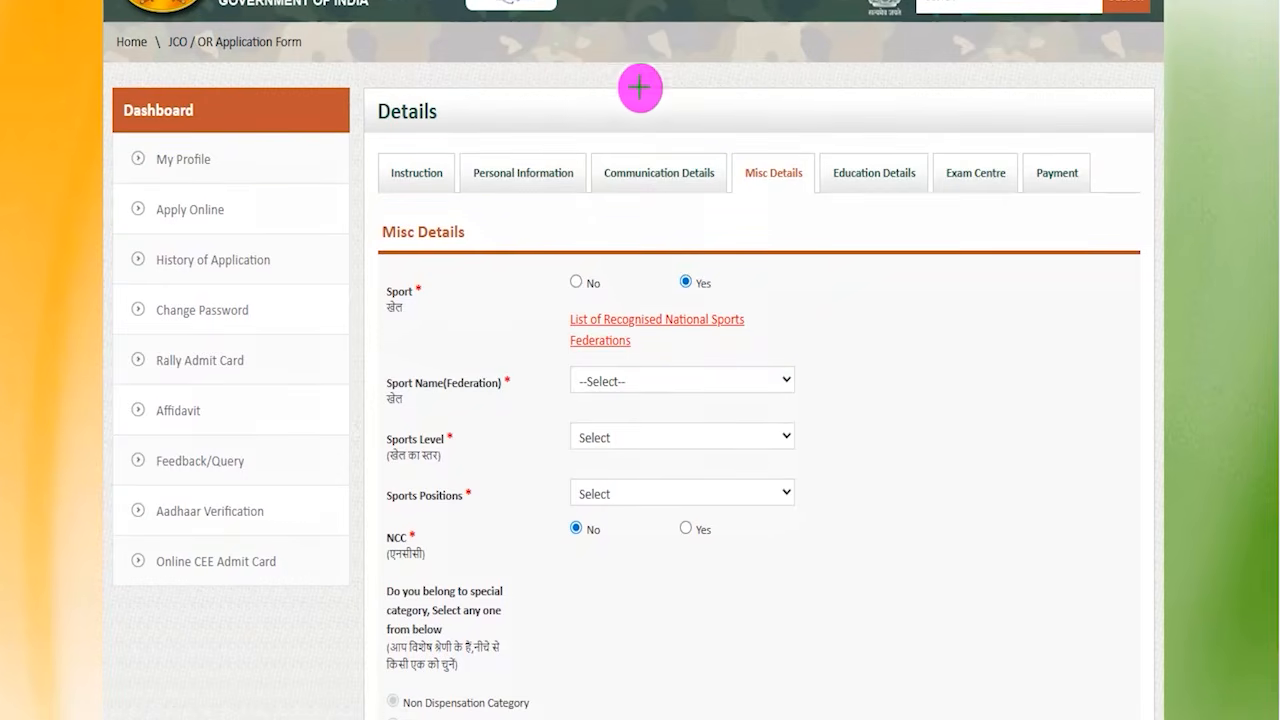
# Tick the Misc Details tab, underline the Sport field and tick its Yes option
pyautogui.moveTo(748, 176); pyautogui.dragTo(778, 138)
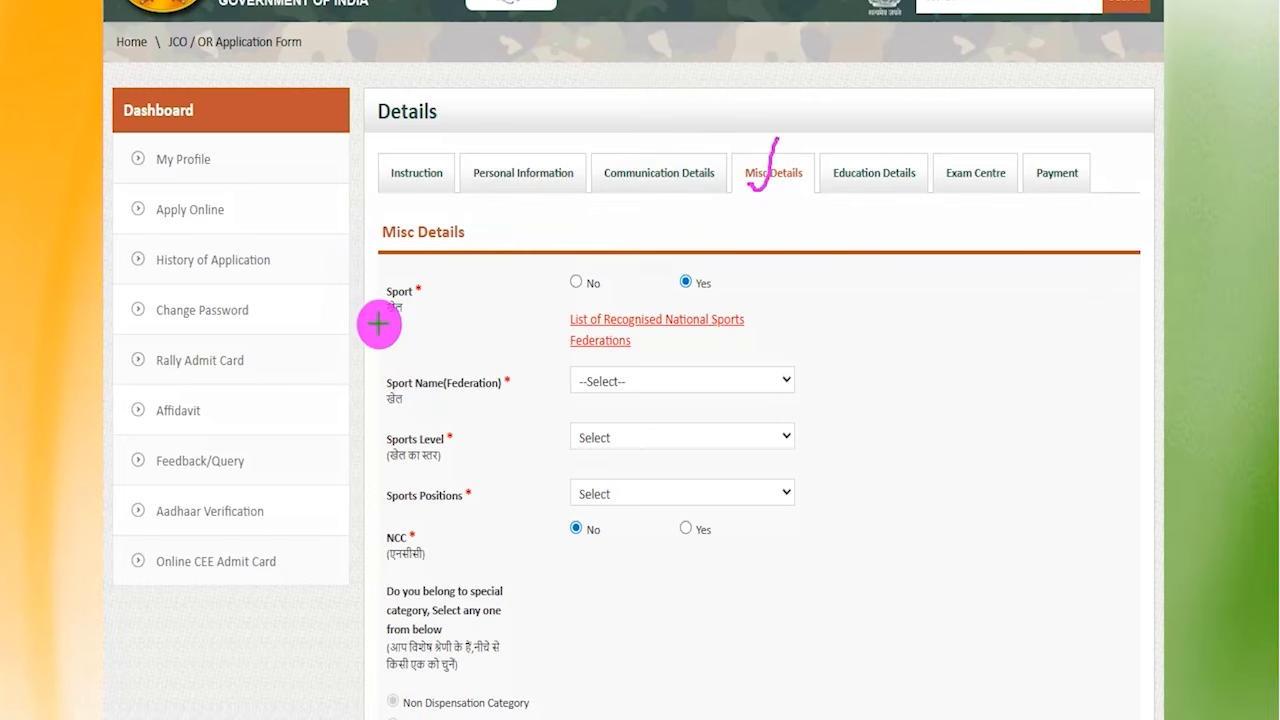
pyautogui.moveTo(380, 320); pyautogui.dragTo(432, 321)
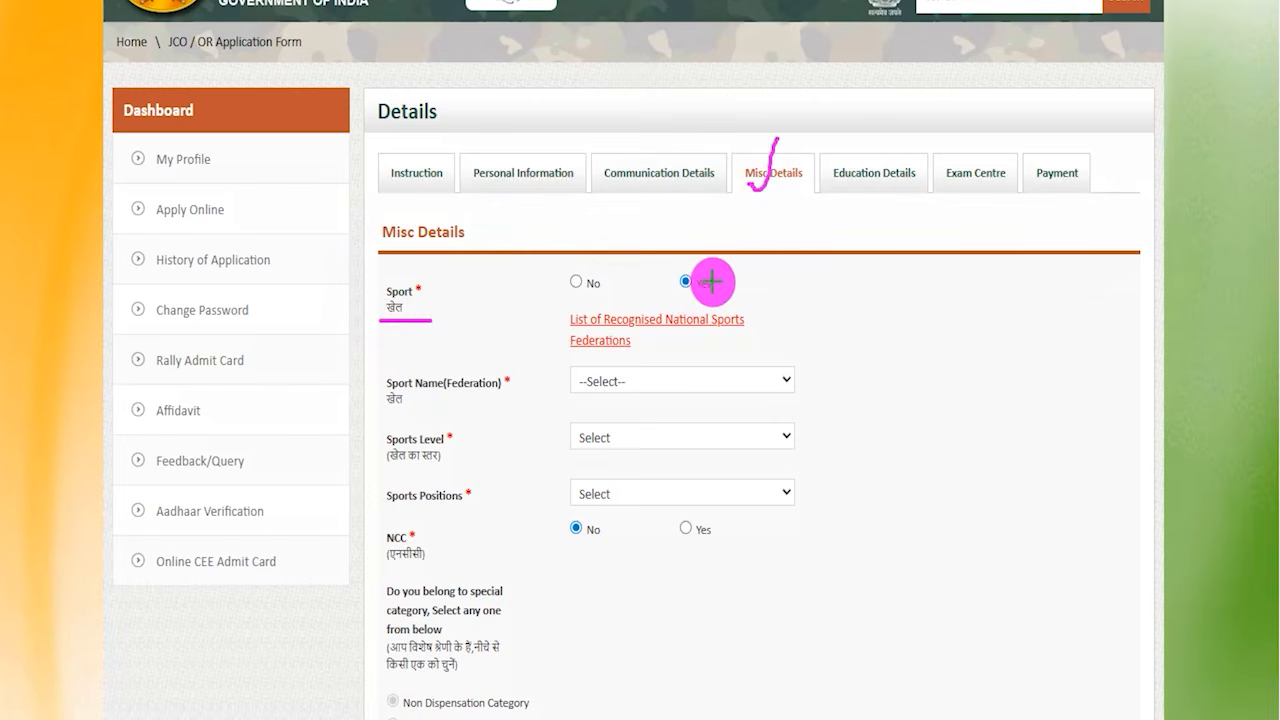
pyautogui.moveTo(710, 282); pyautogui.dragTo(740, 247)
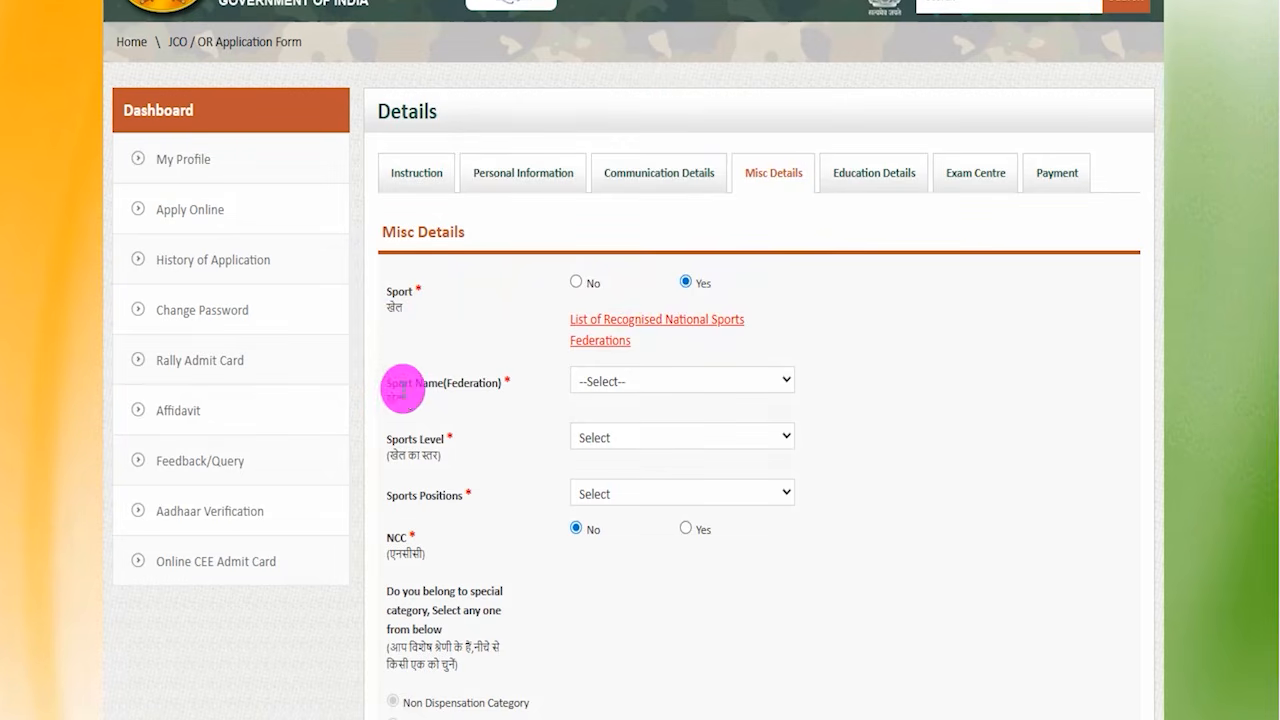
# Review the Sport Name and Sports Level choices, and point out the Sports Positions field
pyautogui.click(606, 381)
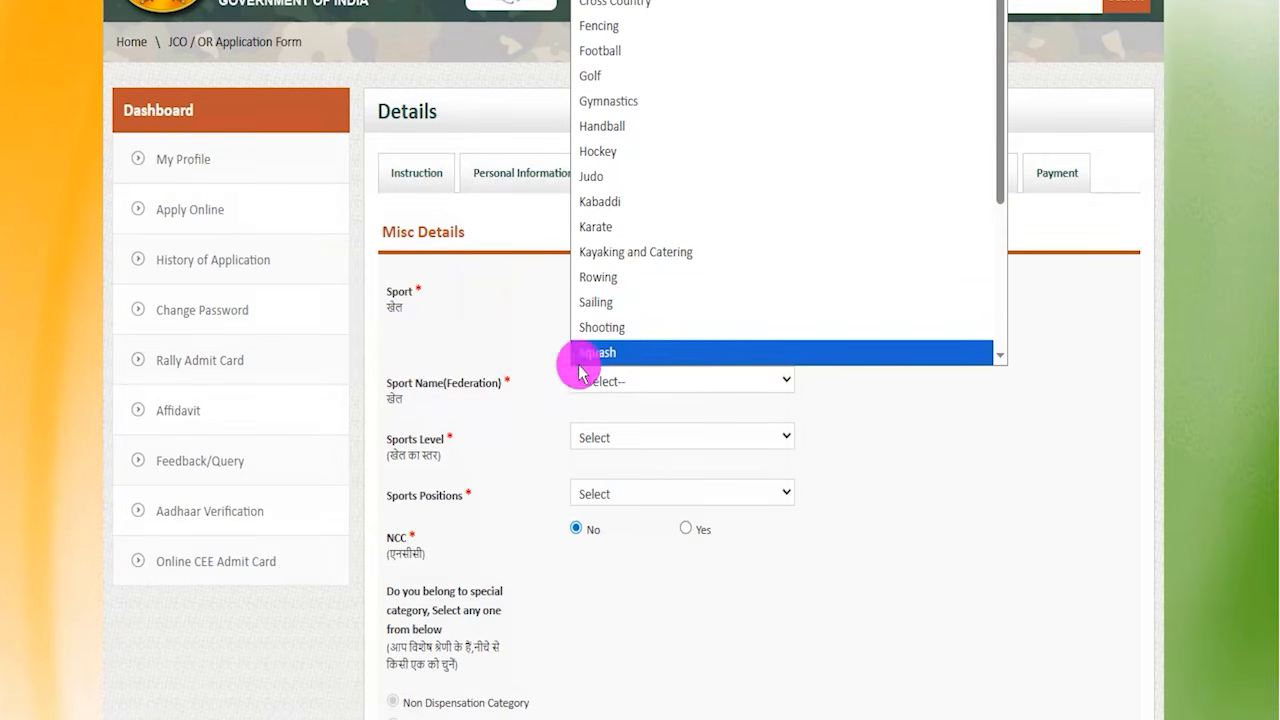
pyautogui.moveTo(405, 439); pyautogui.dragTo(443, 440)
pyautogui.click(594, 437)
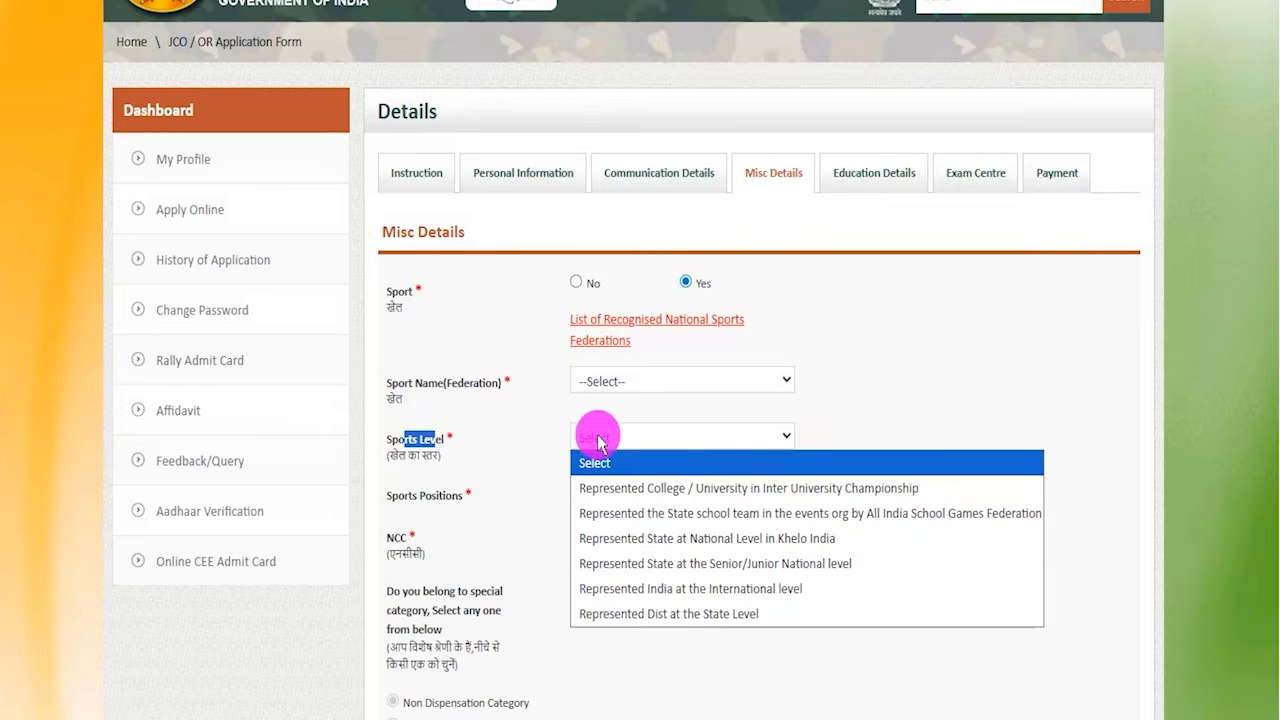
pyautogui.click(408, 490)
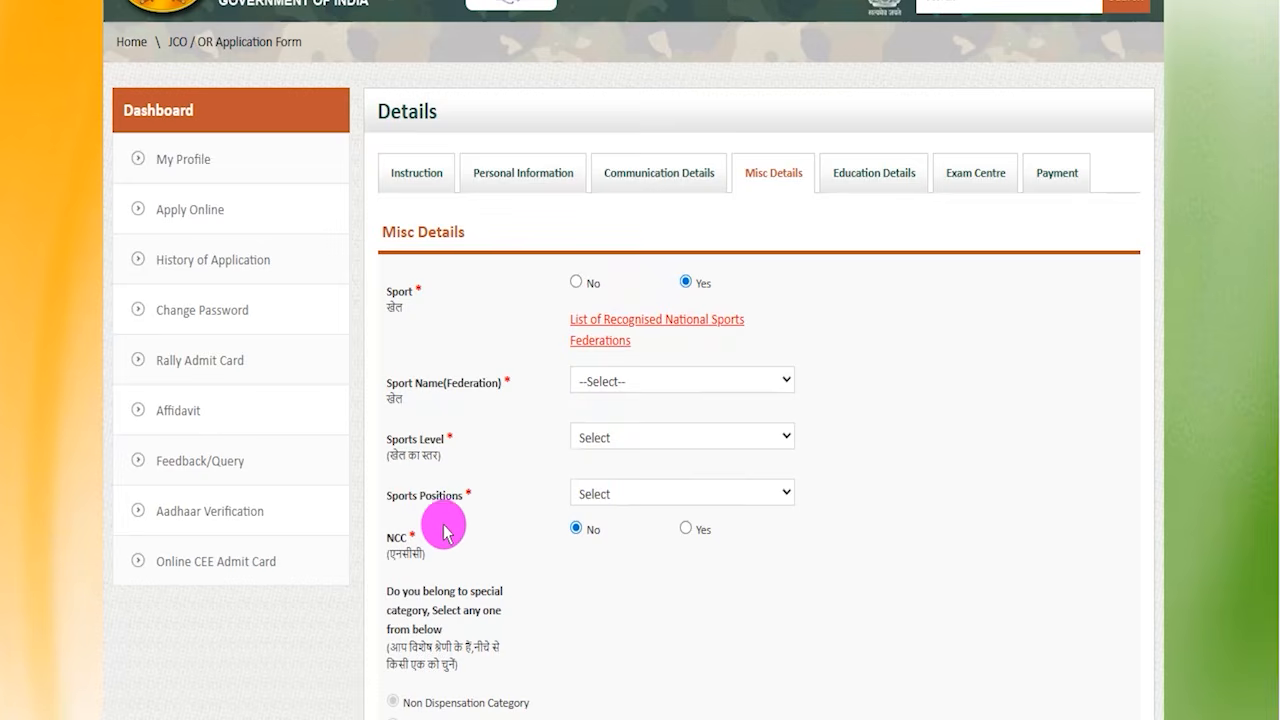
# Set Sport to No and NCC to Yes, review the NCC Certificate choices, and mark the NCC No option
pyautogui.moveTo(391, 534); pyautogui.dragTo(491, 517)
pyautogui.scroll(-3, 508, 393)
pyautogui.scroll(-1, 508, 393)
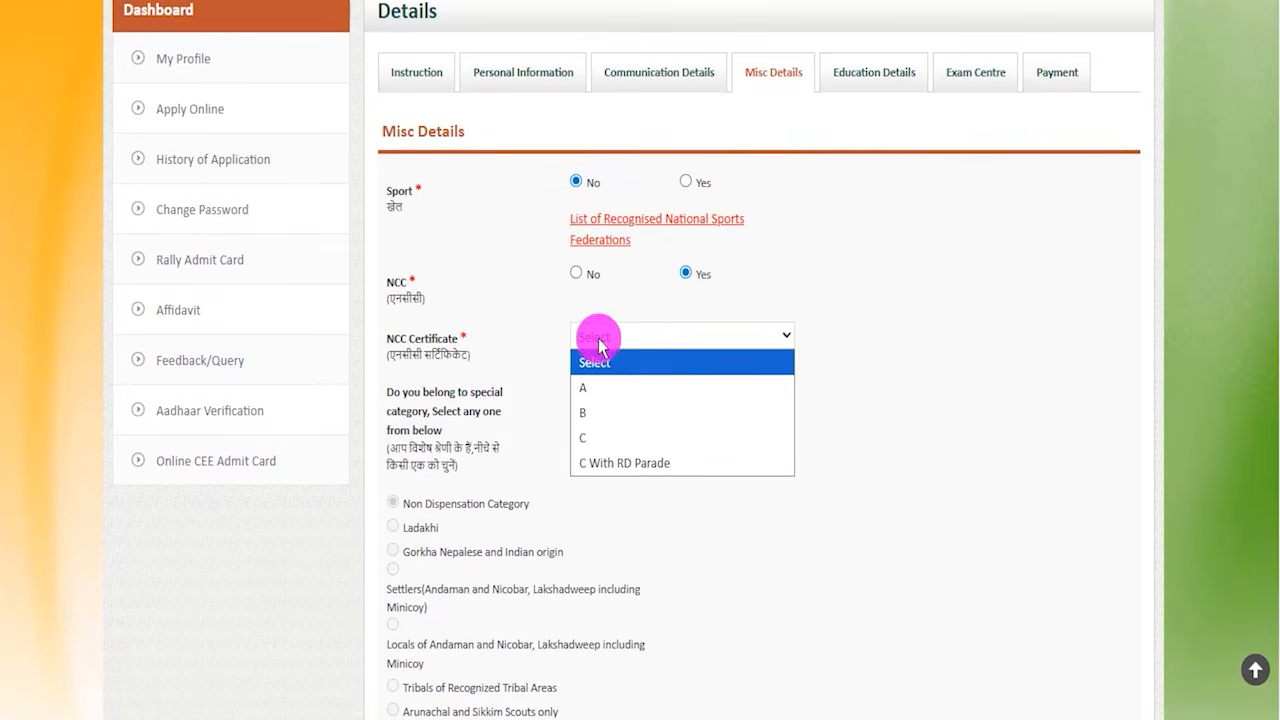
pyautogui.click(434, 337)
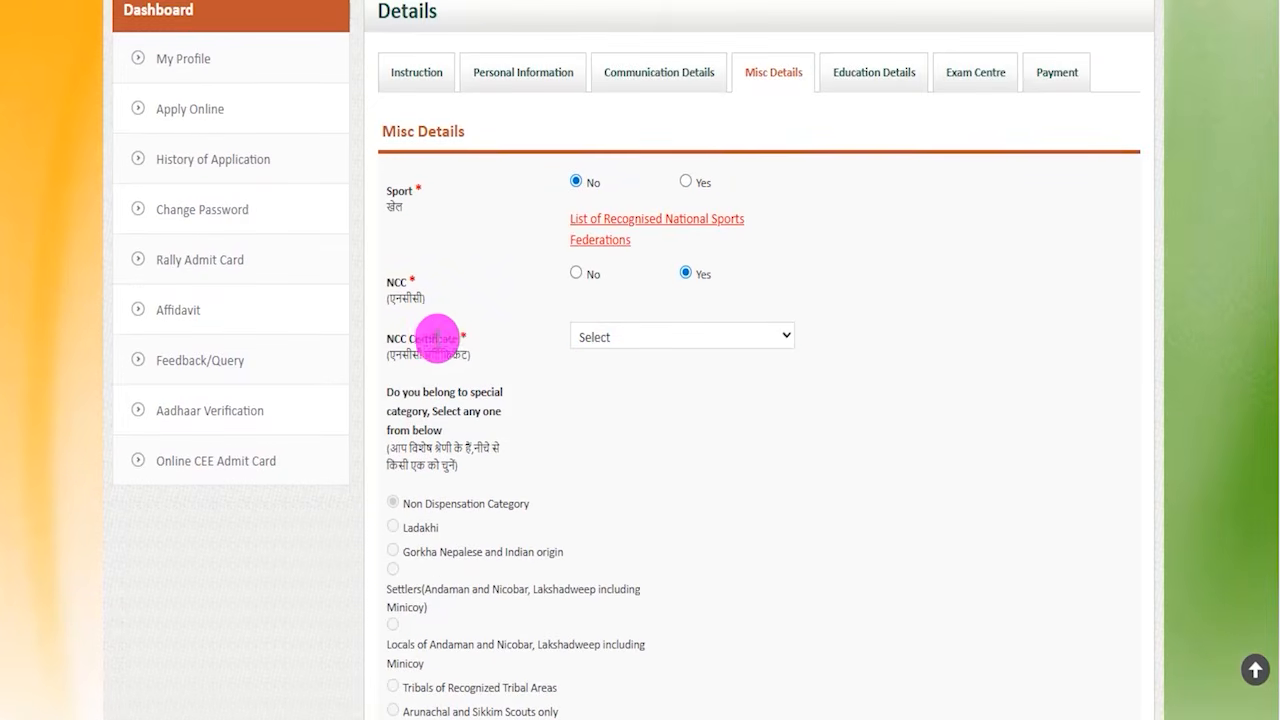
pyautogui.click(611, 340)
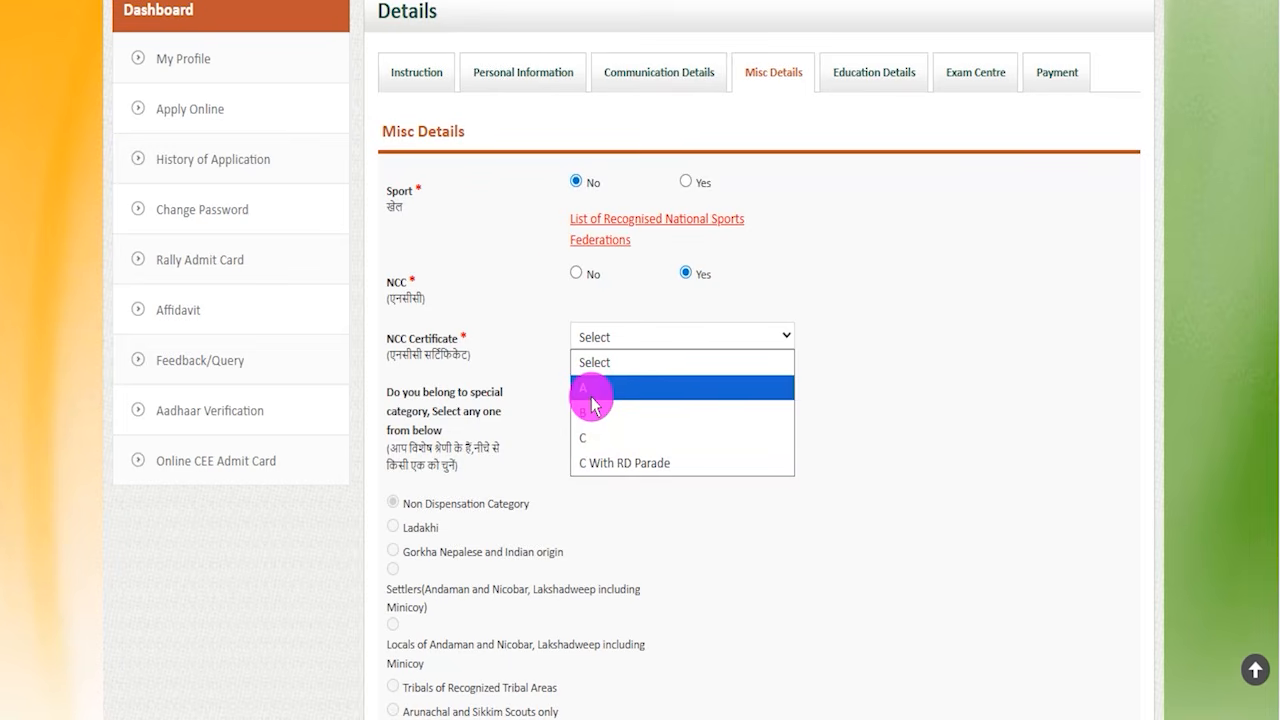
pyautogui.click(520, 290)
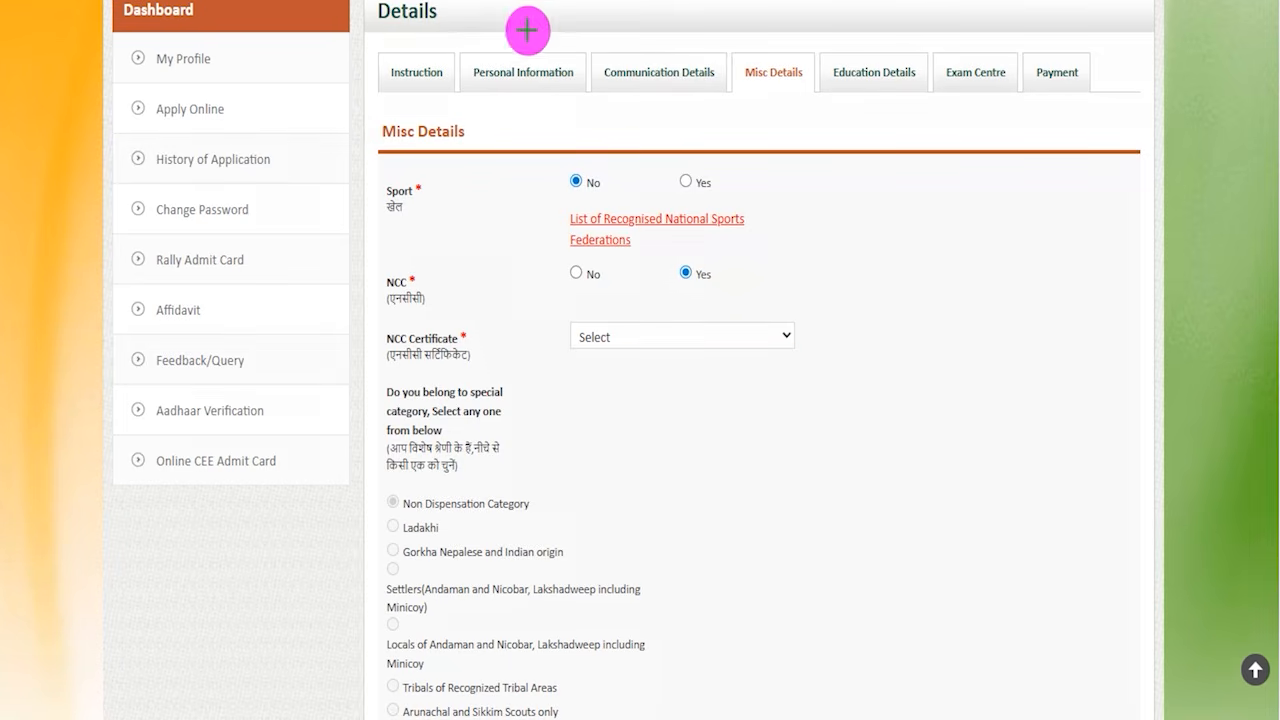
pyautogui.moveTo(597, 240); pyautogui.dragTo(575, 273)
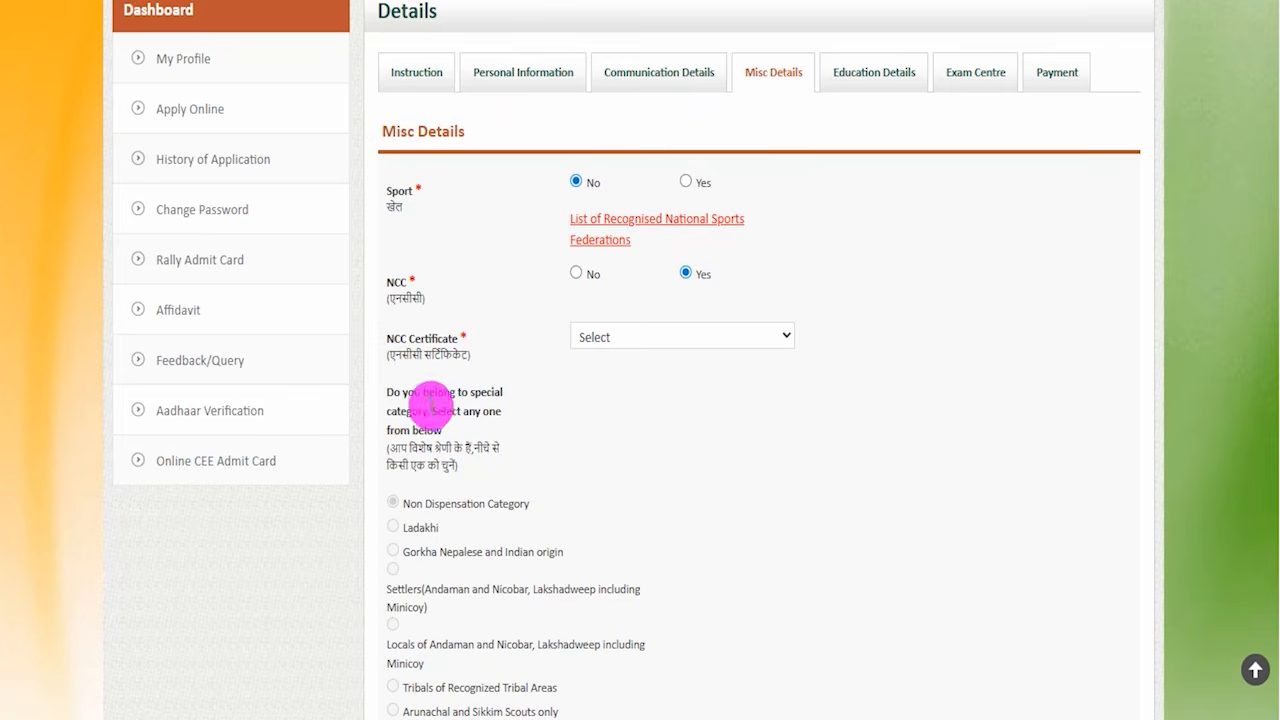
# Review the choices for Relation with Army personnel in the Misc Details form, leaving the field unselected
pyautogui.scroll(-4, 591, 374)
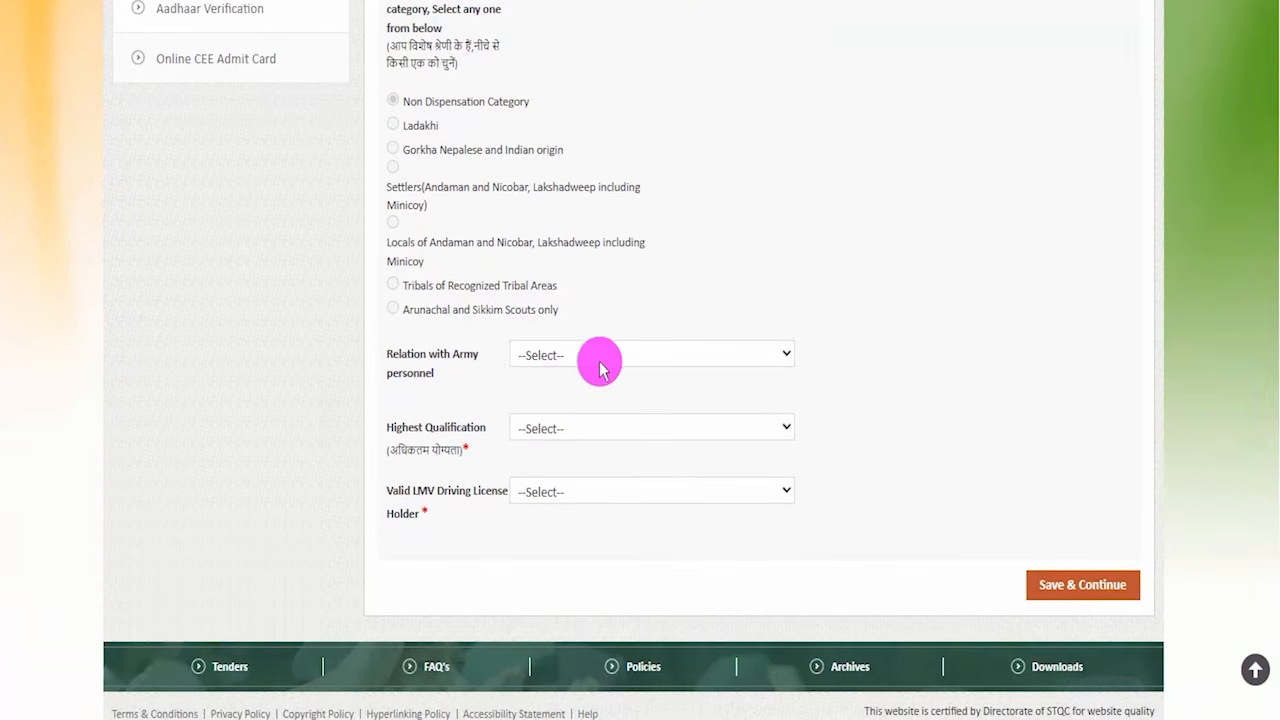
pyautogui.click(549, 356)
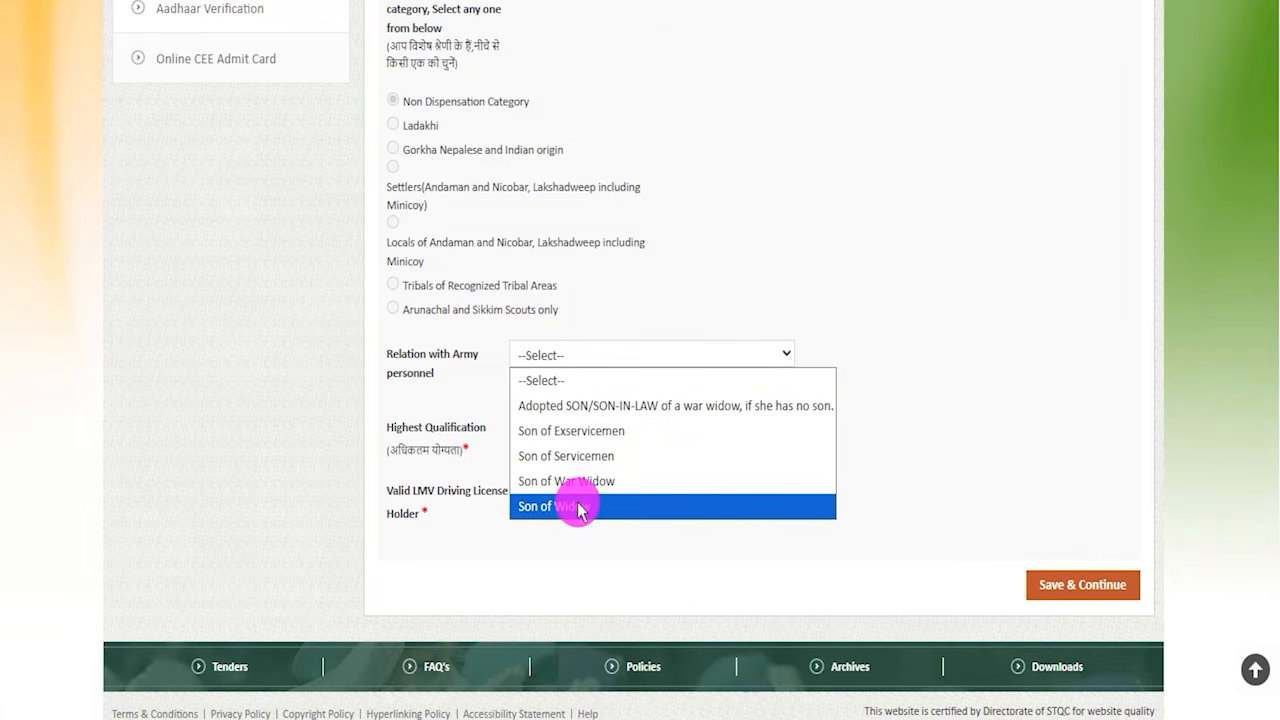
pyautogui.click(614, 360)
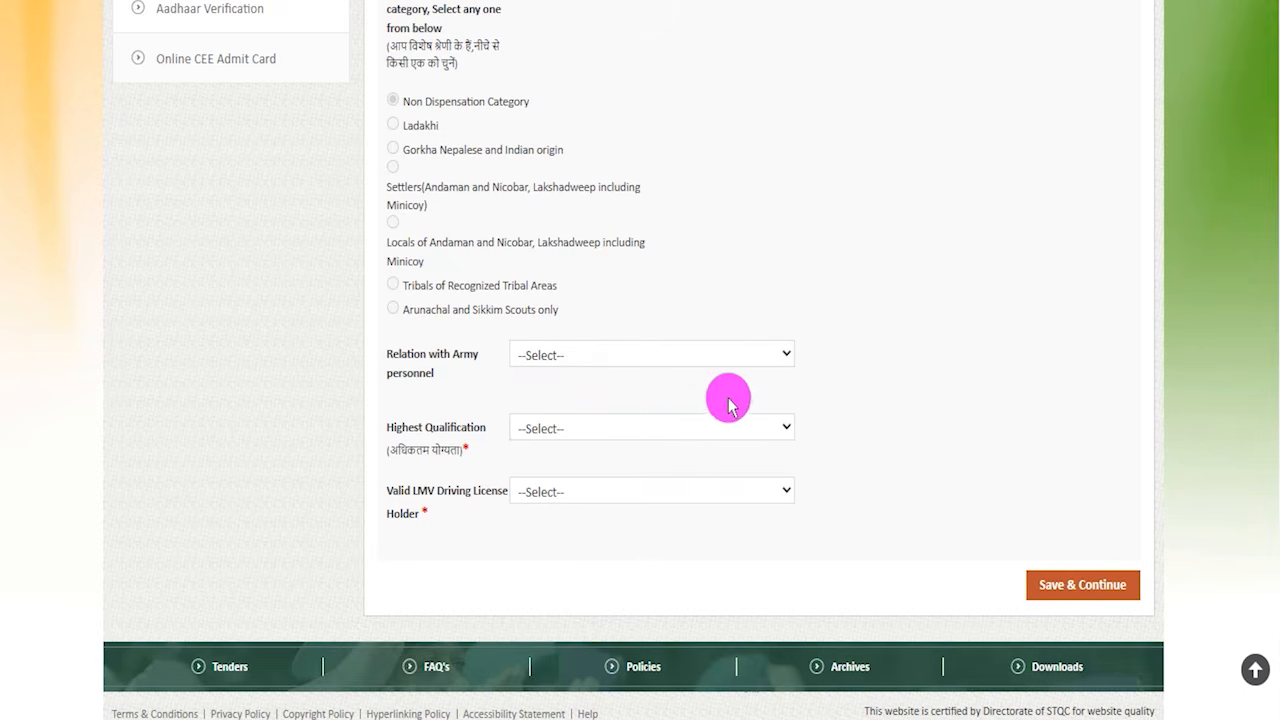
pyautogui.click(640, 360)
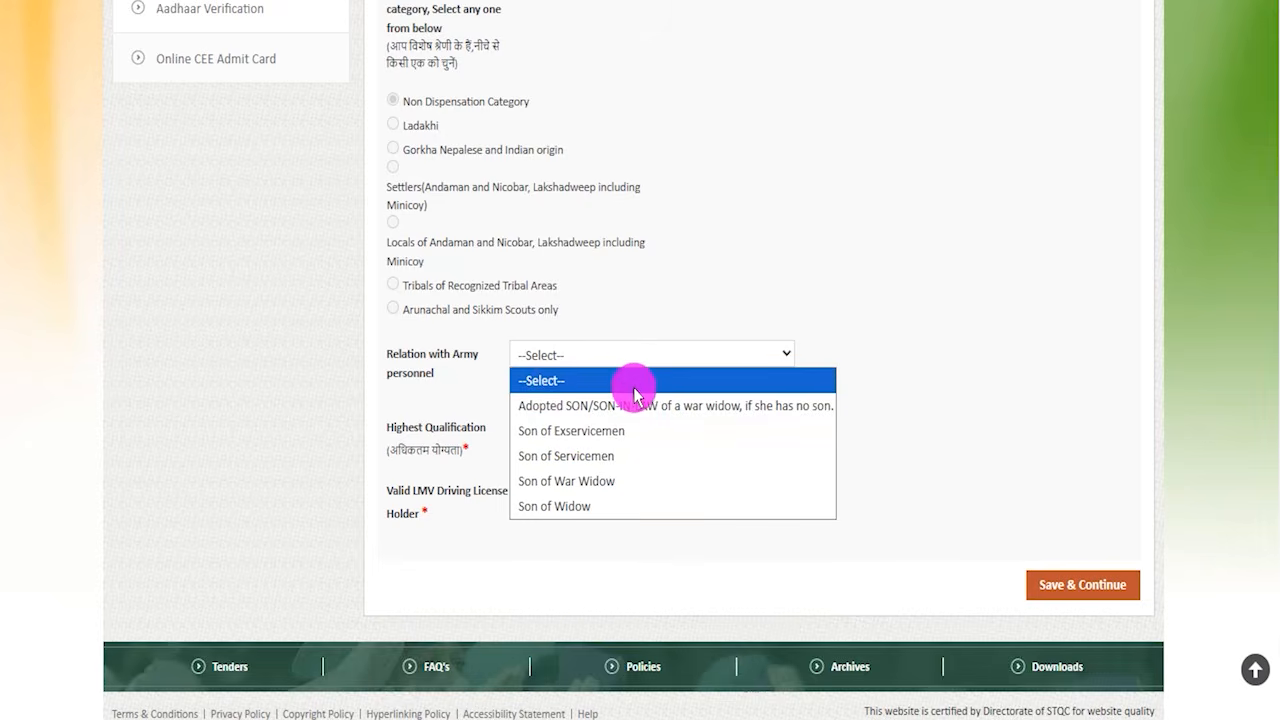
pyautogui.click(891, 363)
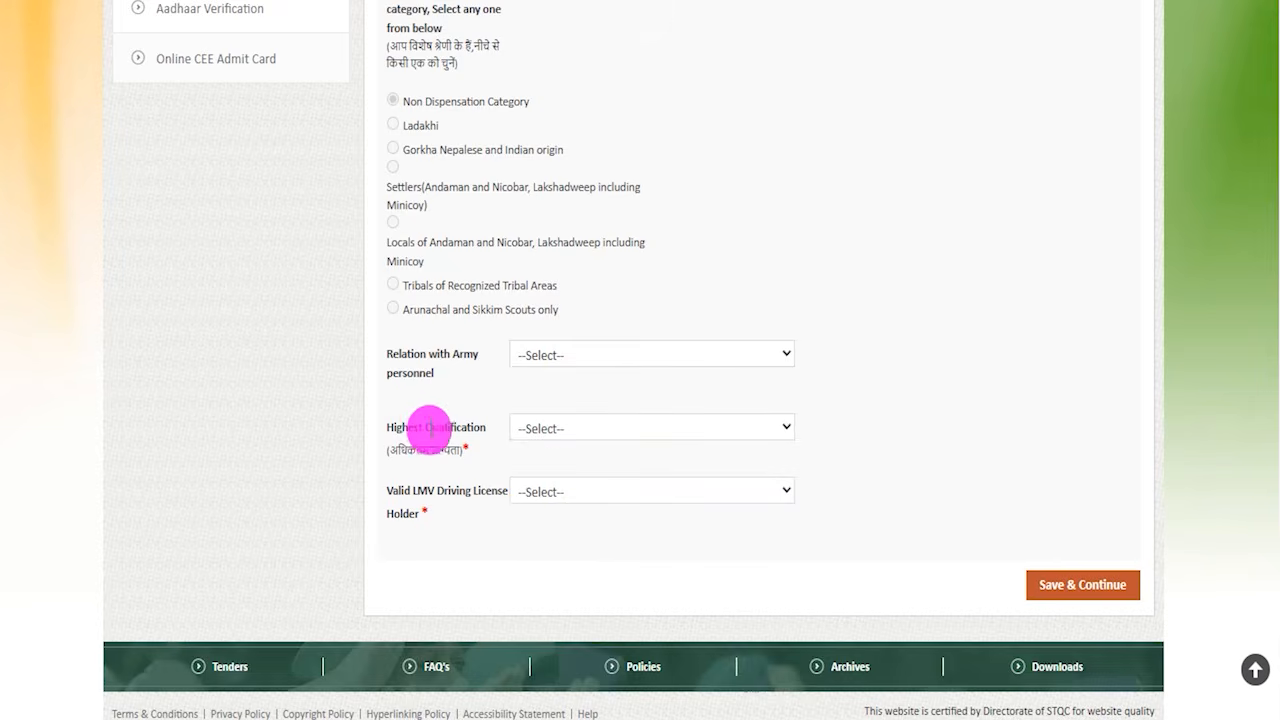
# Highlight the Highest Qualification label and set the field to GRADUATION
pyautogui.moveTo(404, 427); pyautogui.dragTo(461, 428)
pyautogui.click(551, 425)
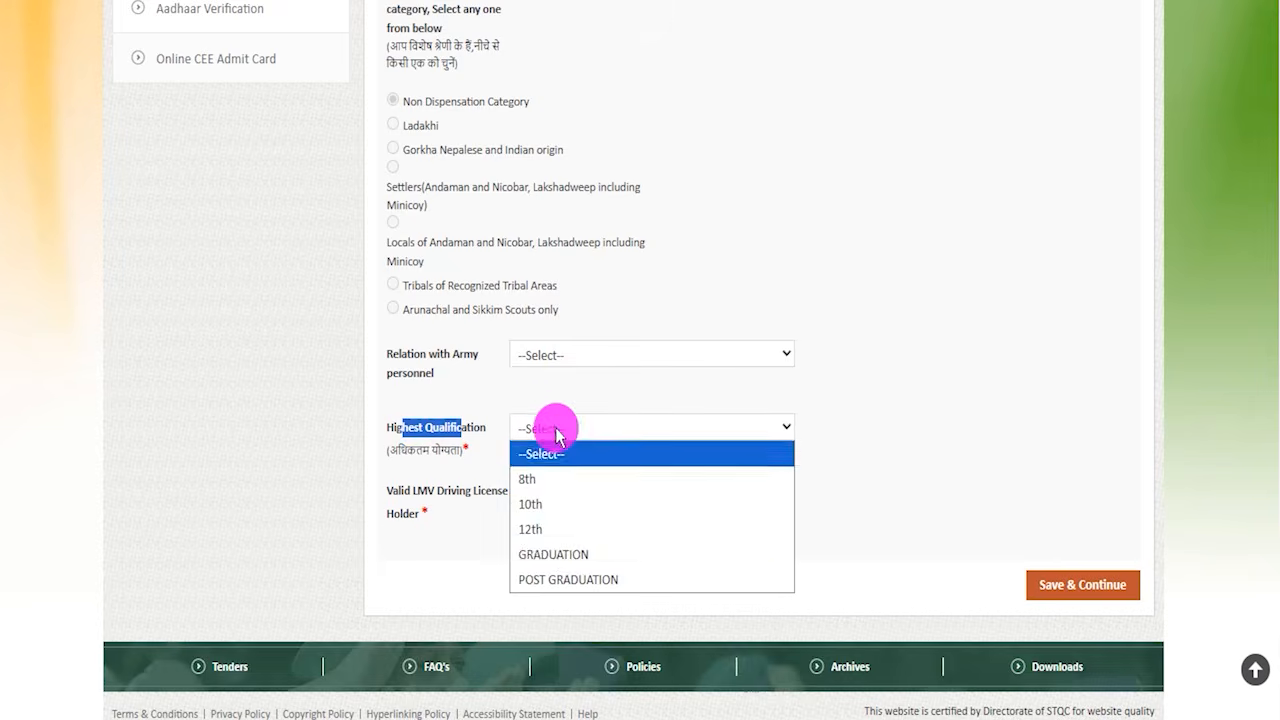
pyautogui.click(558, 551)
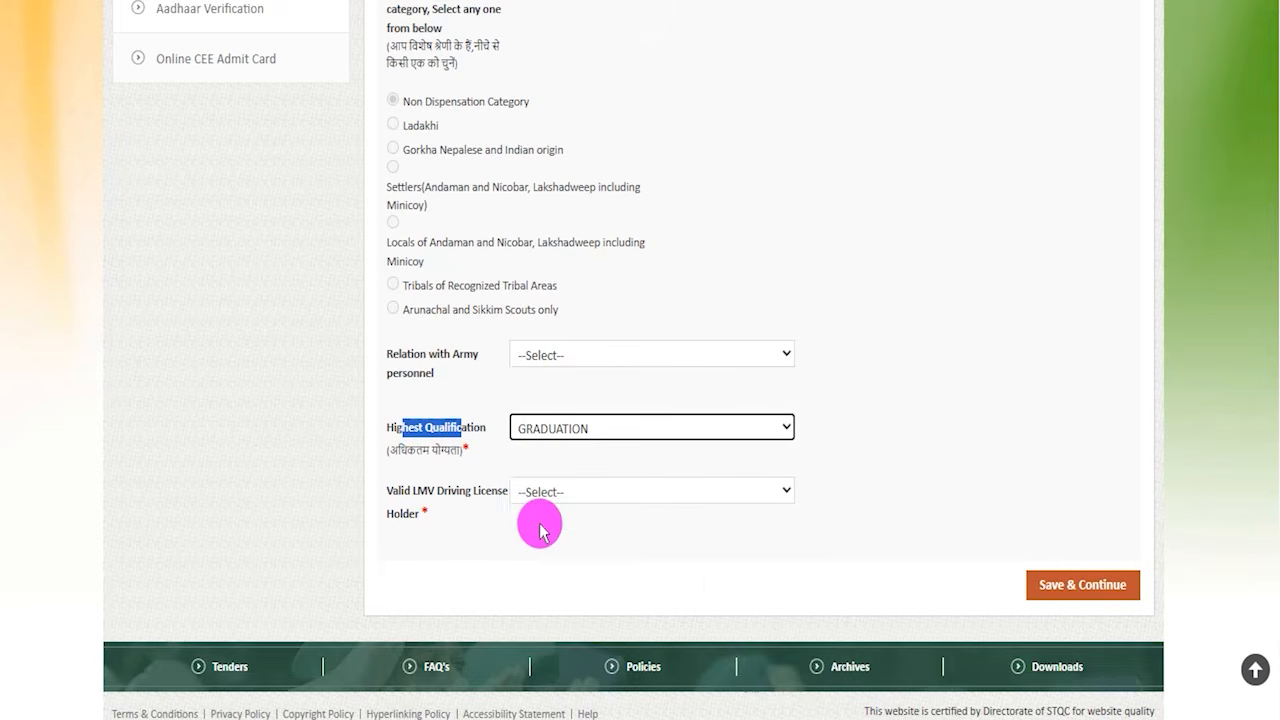
# Highlight the Valid LMV Driving License Holder label, try its Yes option, and set the field to No
pyautogui.click(414, 492)
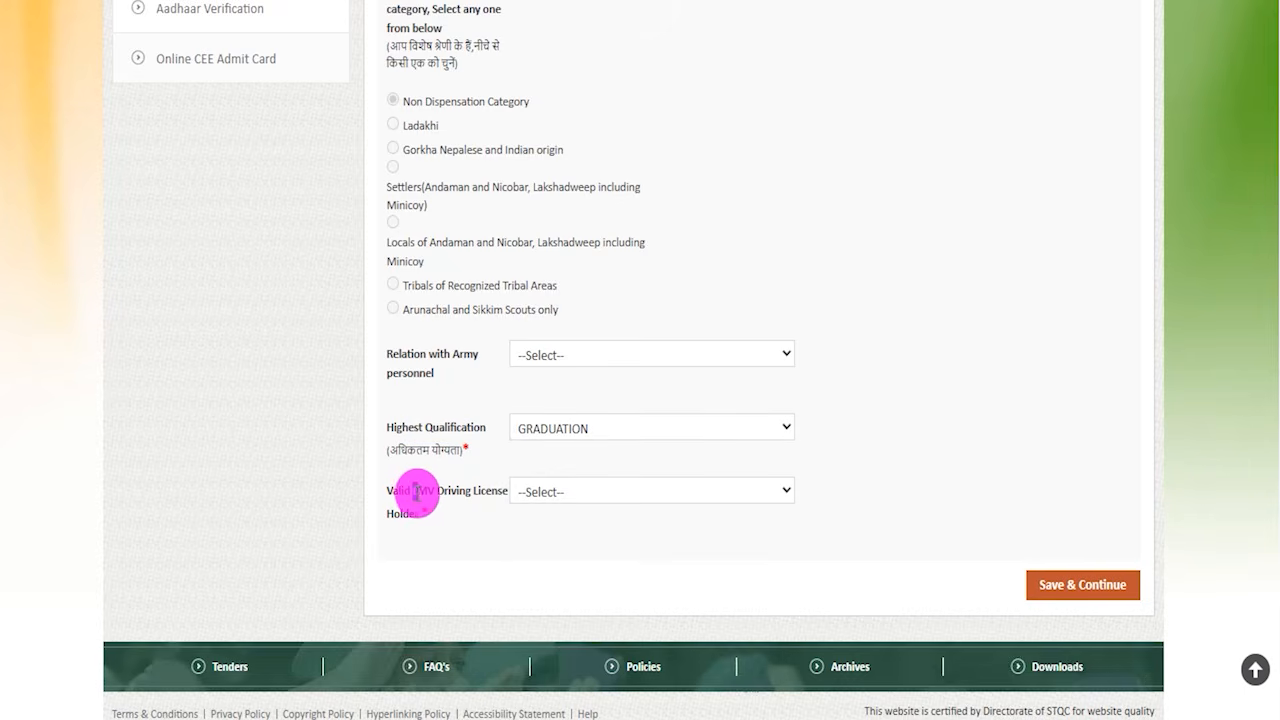
pyautogui.moveTo(449, 492); pyautogui.dragTo(478, 491)
pyautogui.click(531, 490)
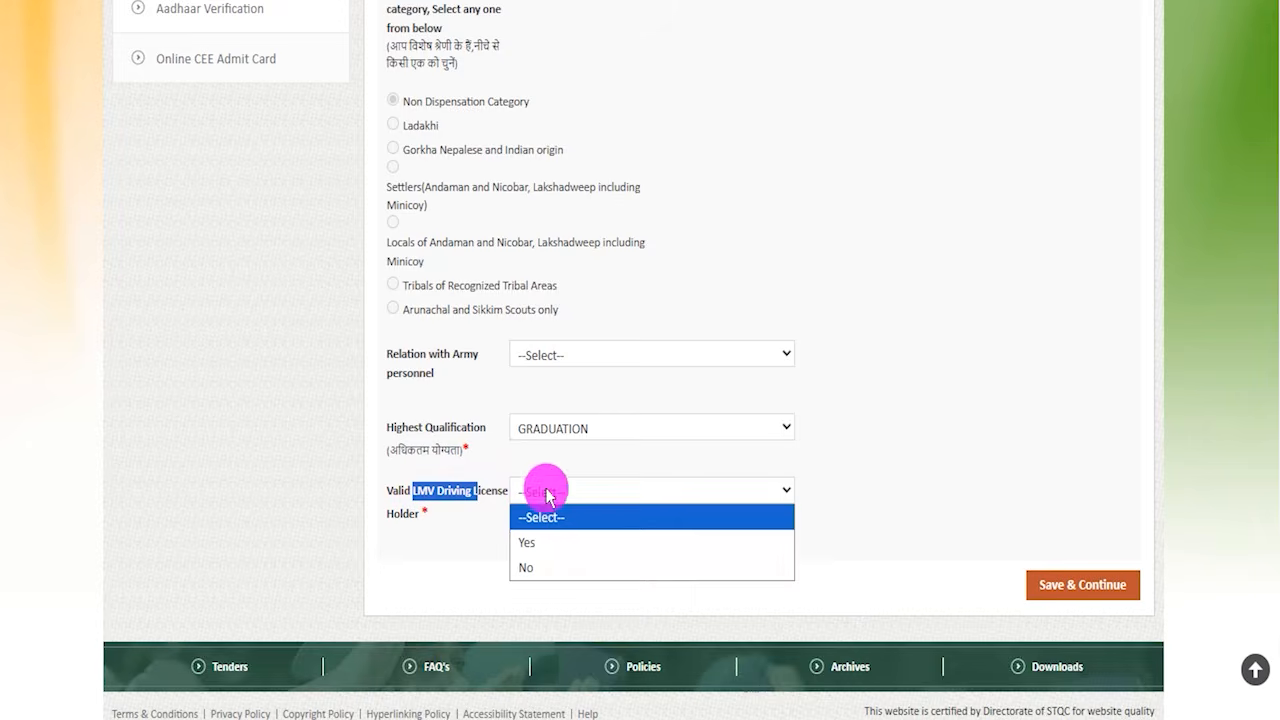
pyautogui.click(535, 541)
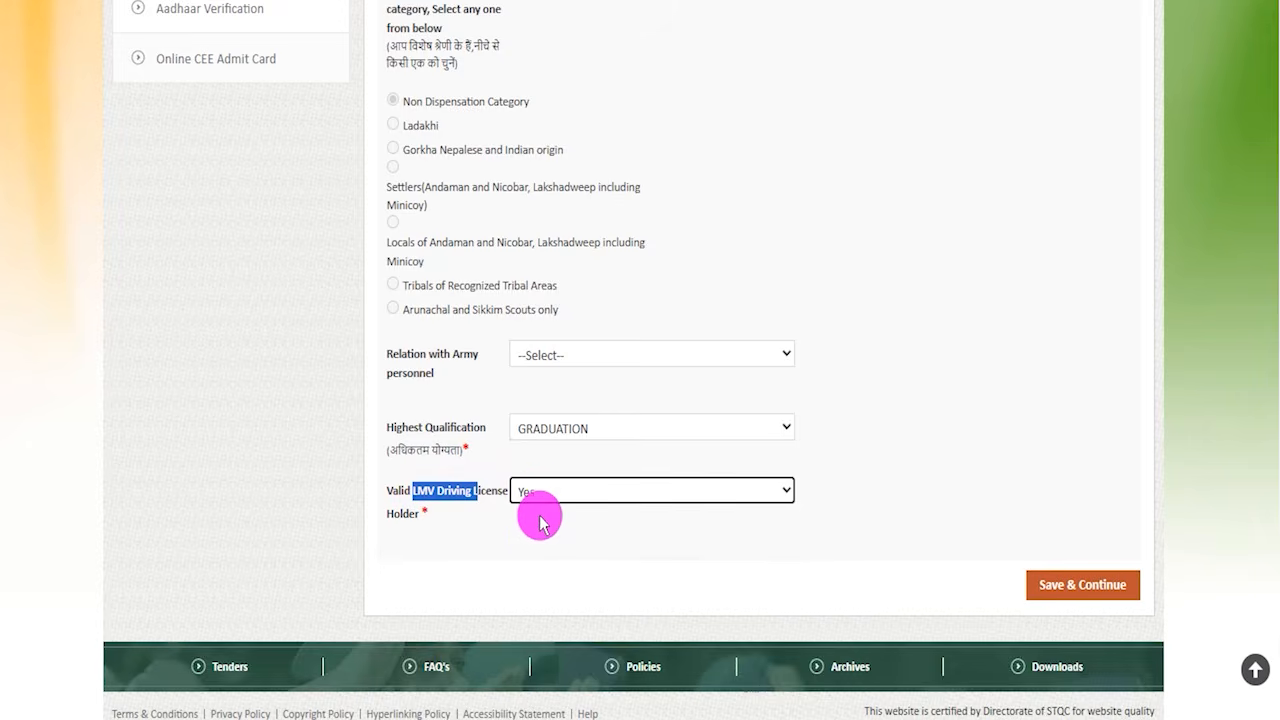
pyautogui.click(538, 491)
pyautogui.click(545, 562)
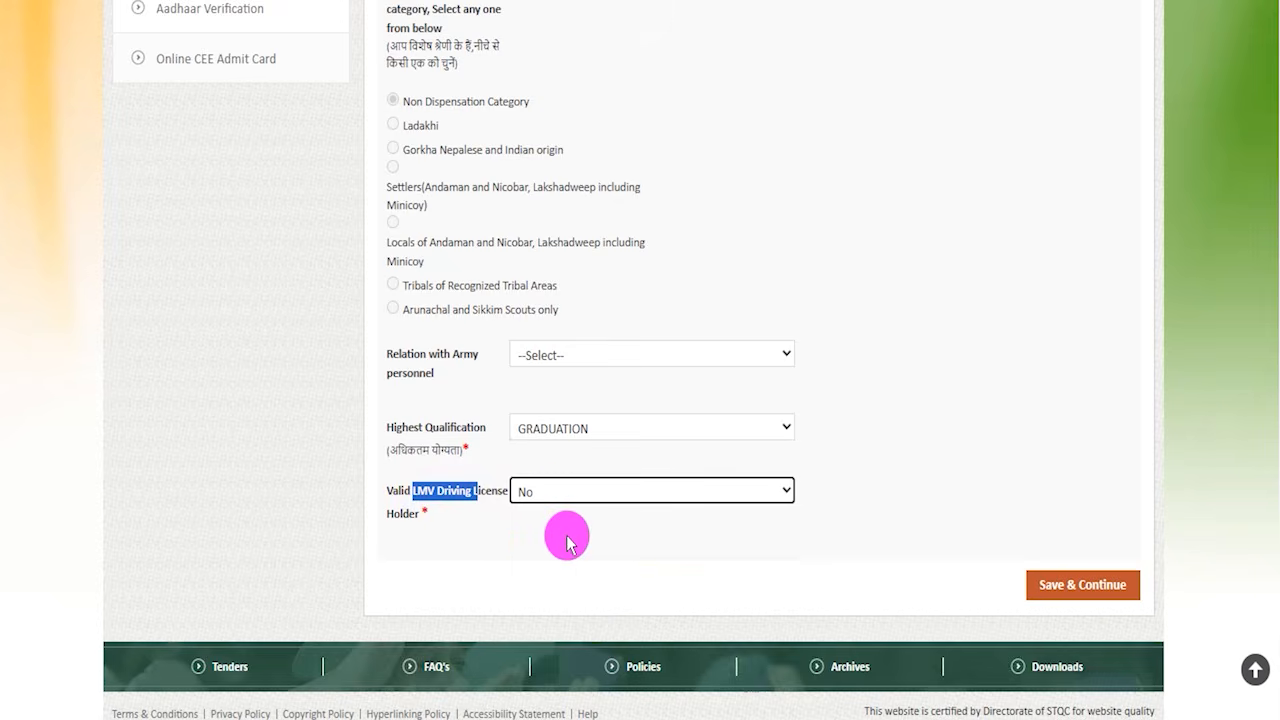
pyautogui.click(841, 459)
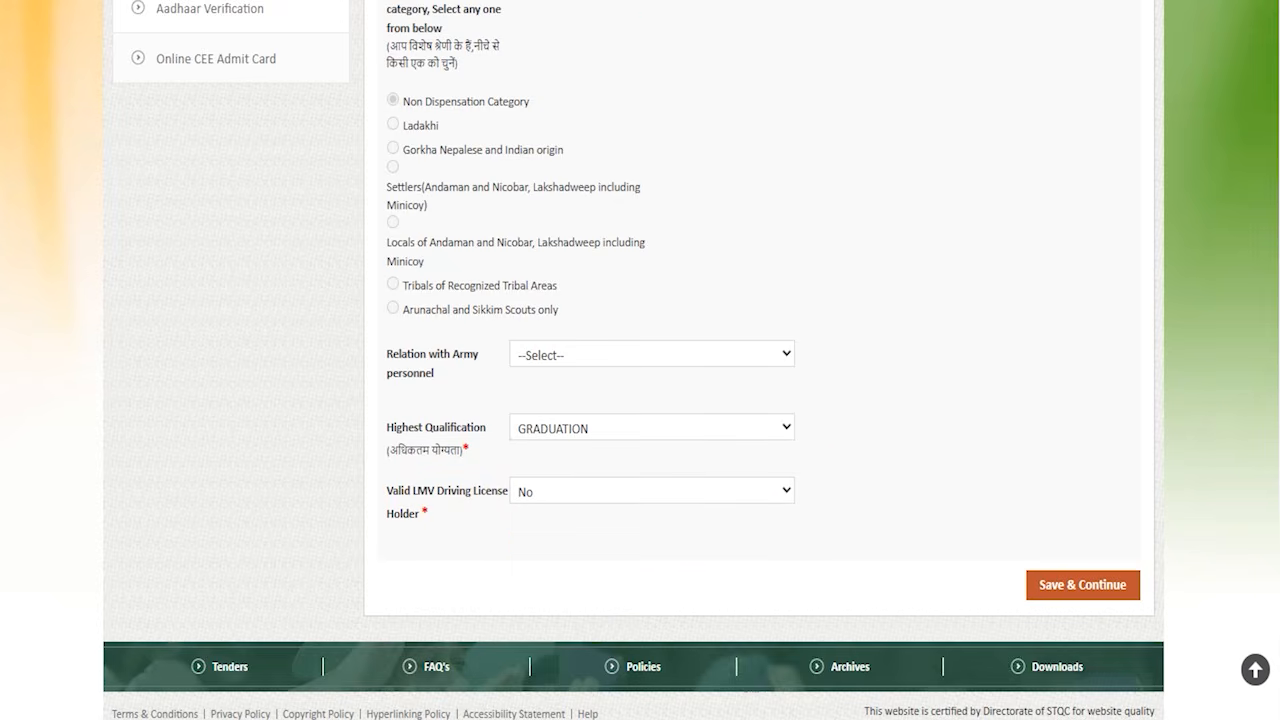
# Mark Save & Continue, proceed to the education form, and mark its Education Details tab and page heading
pyautogui.moveTo(958, 531)
pyautogui.mouseDown()
pyautogui.moveTo(1031, 546)
pyautogui.moveTo(1166, 609)
pyautogui.moveTo(1177, 627)
pyautogui.mouseUp()
pyautogui.click(1125, 585)
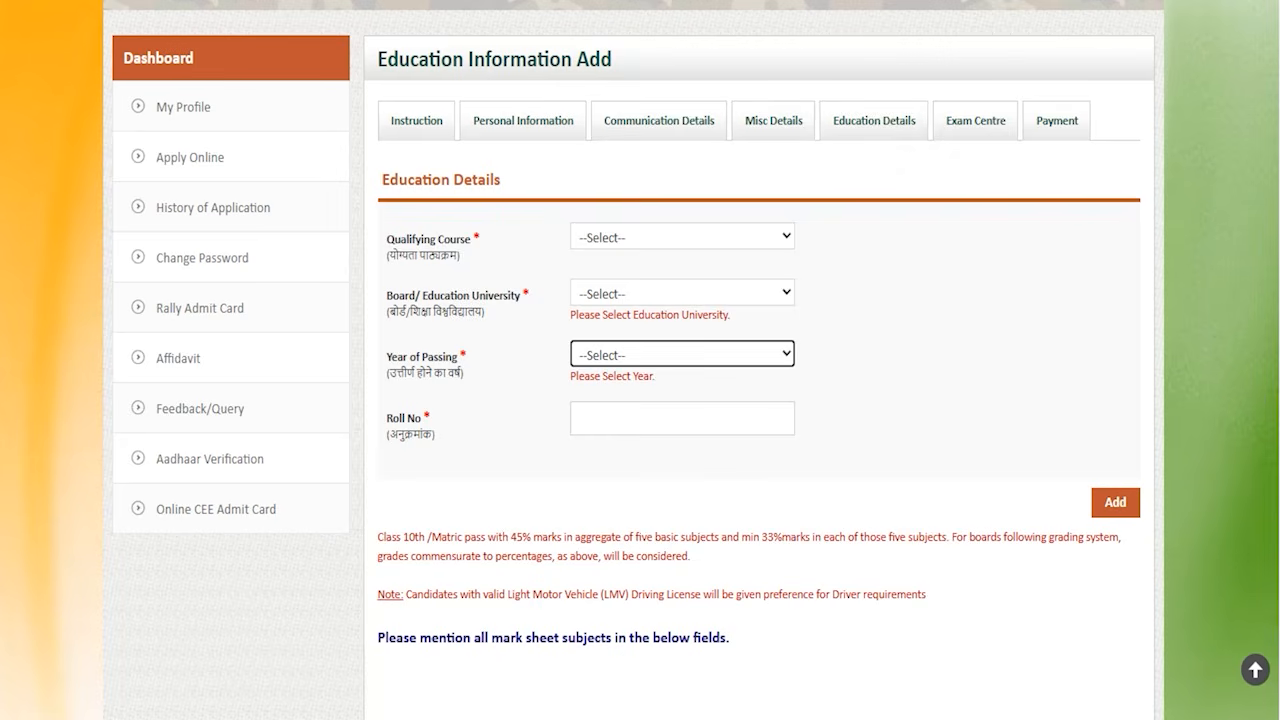
pyautogui.click(362, 24)
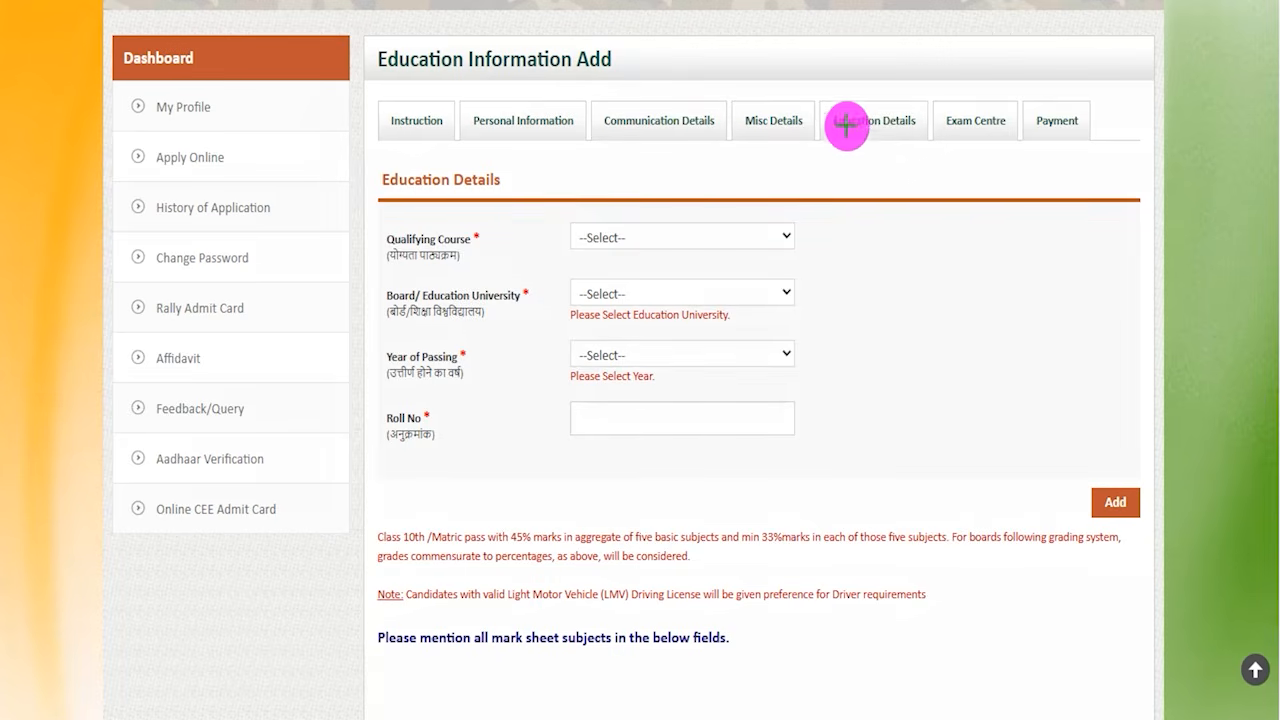
pyautogui.moveTo(848, 110); pyautogui.dragTo(893, 46)
pyautogui.moveTo(474, 71); pyautogui.dragTo(546, 71)
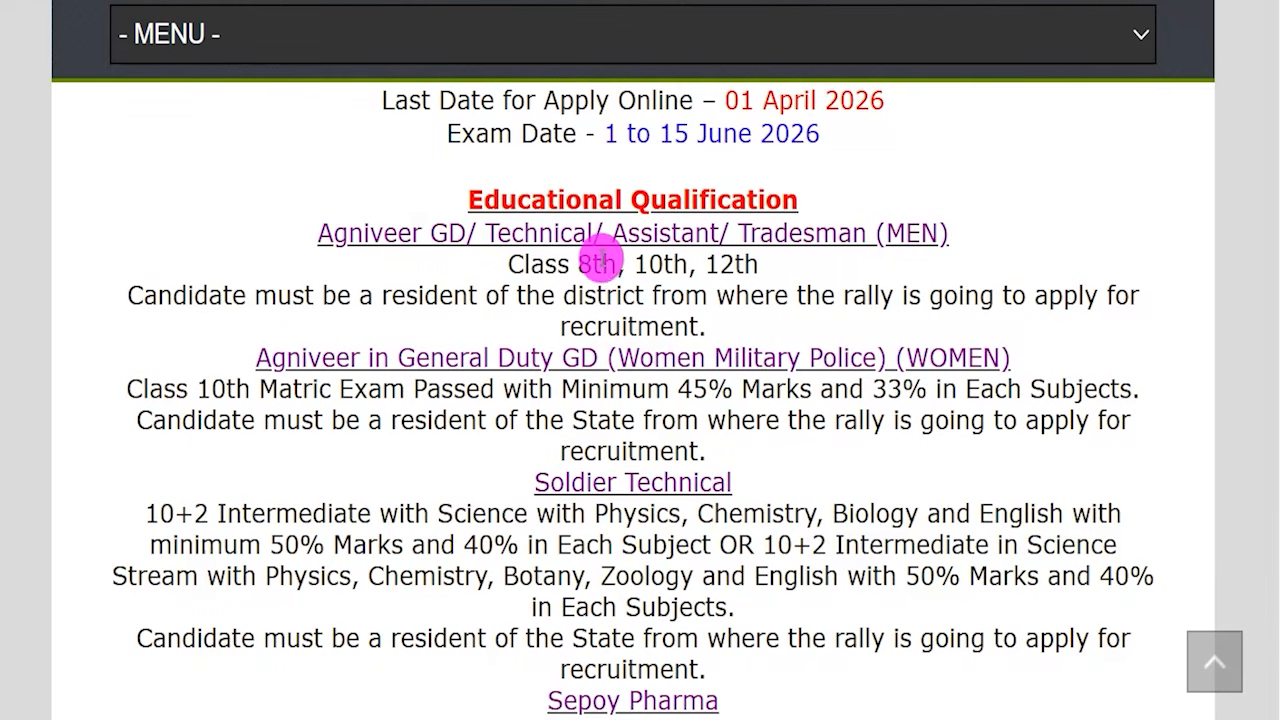
# On the recruitment notice page, highlight the educational qualifications for Agniveer men, Women Military Police and Soldier Technical
pyautogui.moveTo(334, 234); pyautogui.dragTo(889, 232)
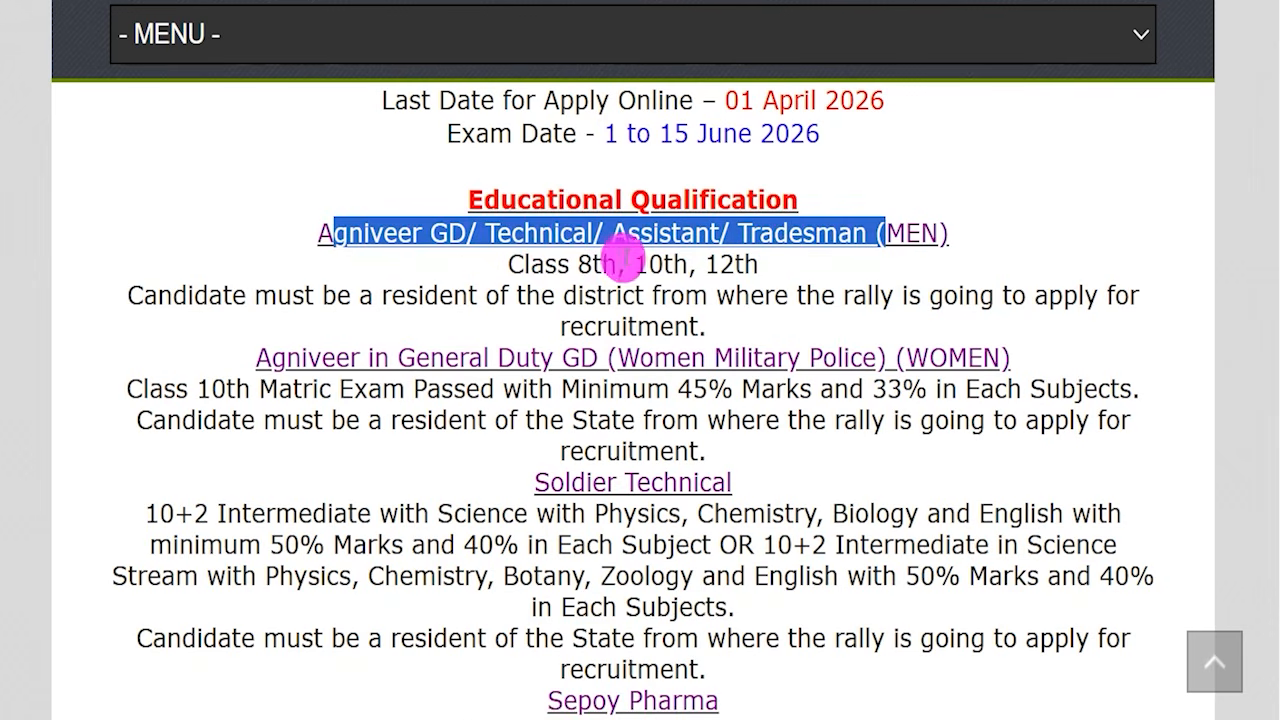
pyautogui.moveTo(578, 264); pyautogui.dragTo(723, 263)
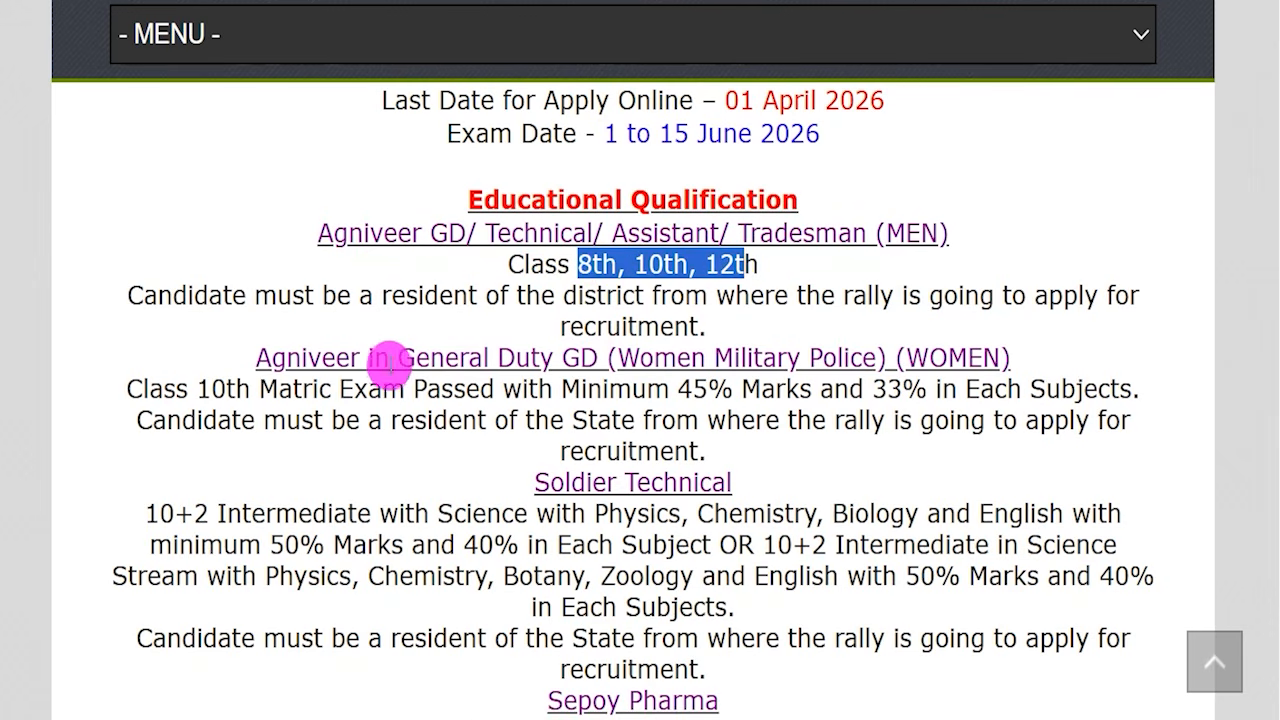
pyautogui.moveTo(367, 360); pyautogui.dragTo(812, 352)
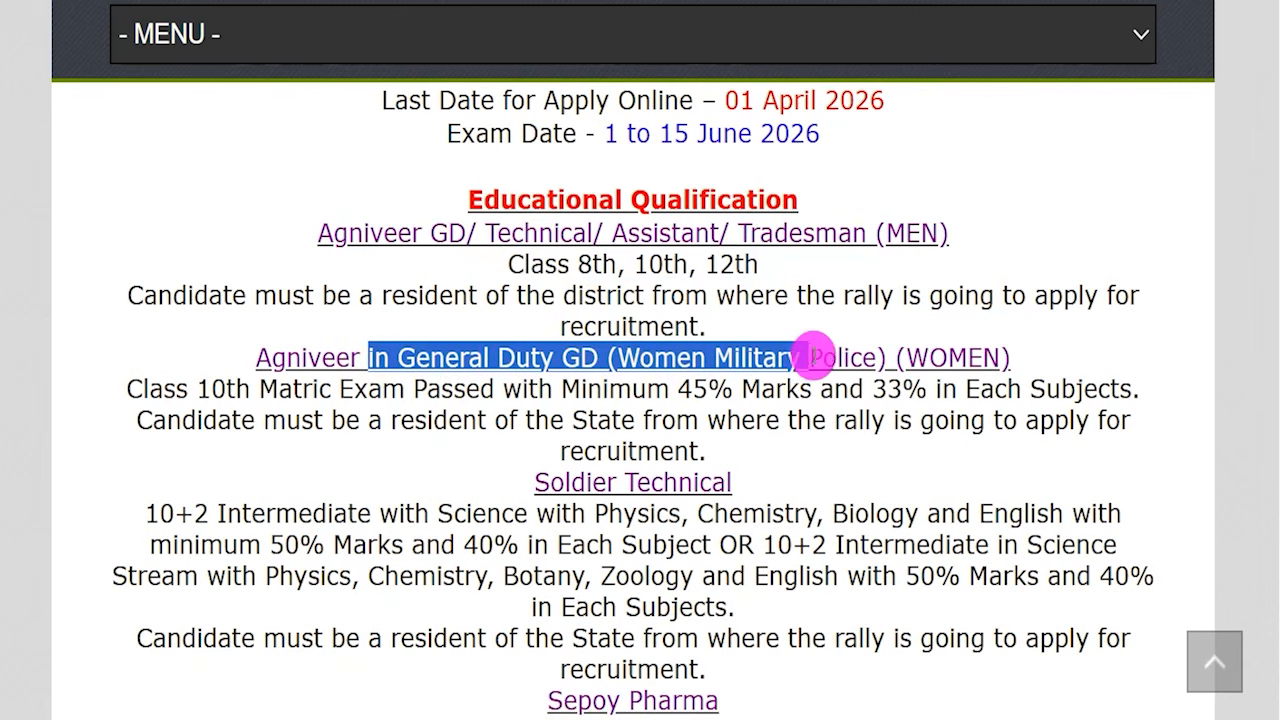
pyautogui.moveTo(224, 388); pyautogui.dragTo(690, 392)
pyautogui.moveTo(572, 483); pyautogui.dragTo(700, 483)
pyautogui.moveTo(172, 513); pyautogui.dragTo(925, 515)
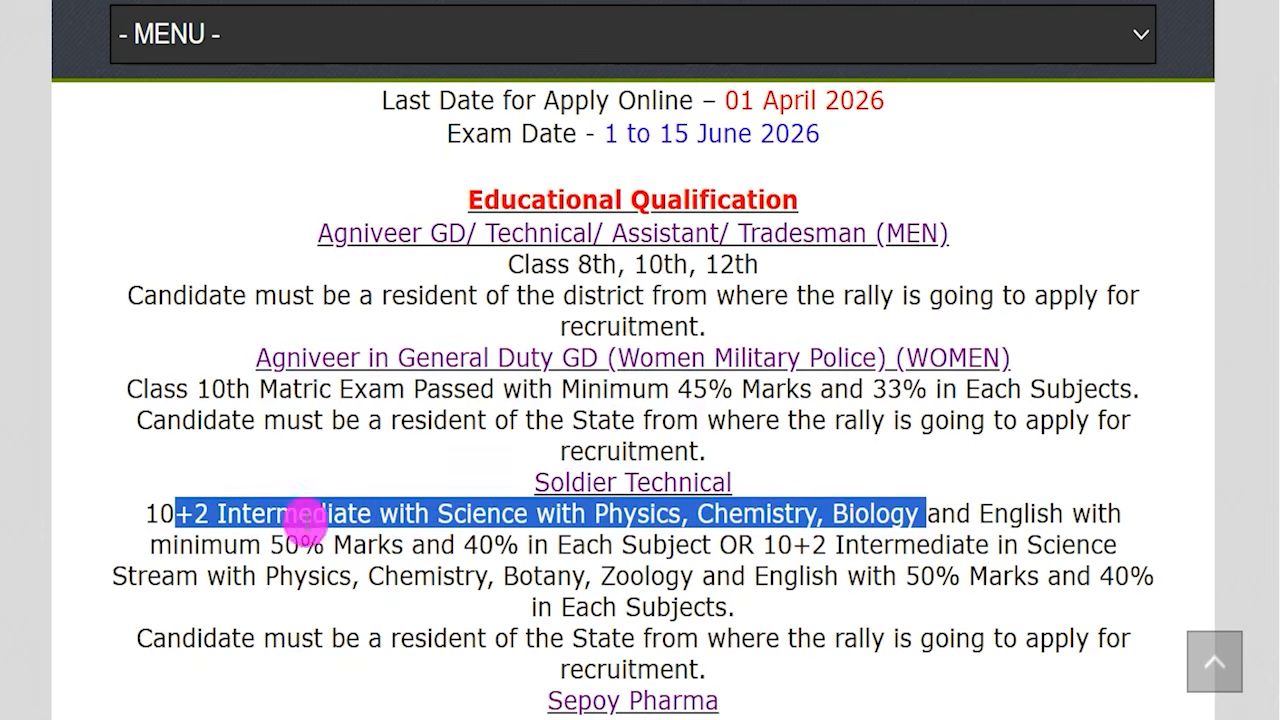
pyautogui.moveTo(282, 545); pyautogui.dragTo(530, 545)
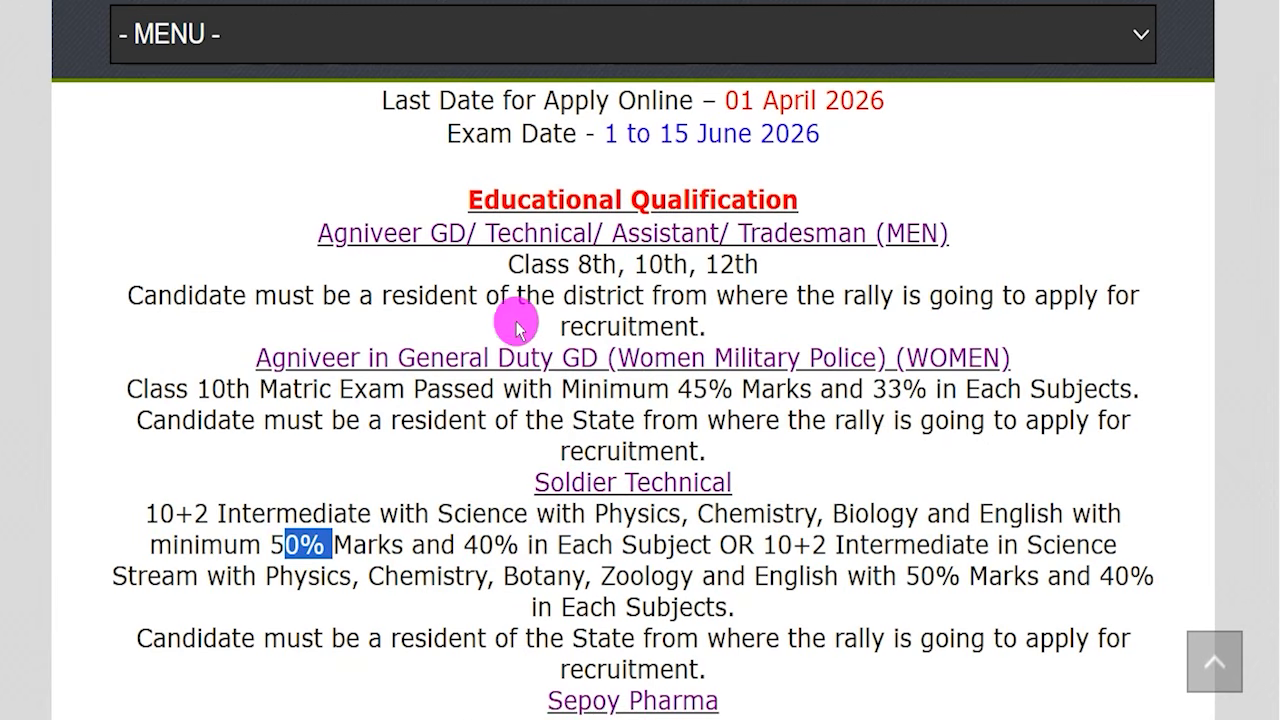
# Highlight the Agniveer and Soldier Technical post names again, and review the Sepoy Pharma and JCO Religious Teacher qualifications
pyautogui.moveTo(431, 233); pyautogui.dragTo(586, 236)
pyautogui.moveTo(444, 357); pyautogui.dragTo(563, 358)
pyautogui.moveTo(566, 482); pyautogui.dragTo(678, 484)
pyautogui.scroll(-3, 666, 449)
pyautogui.scroll(-3, 666, 445)
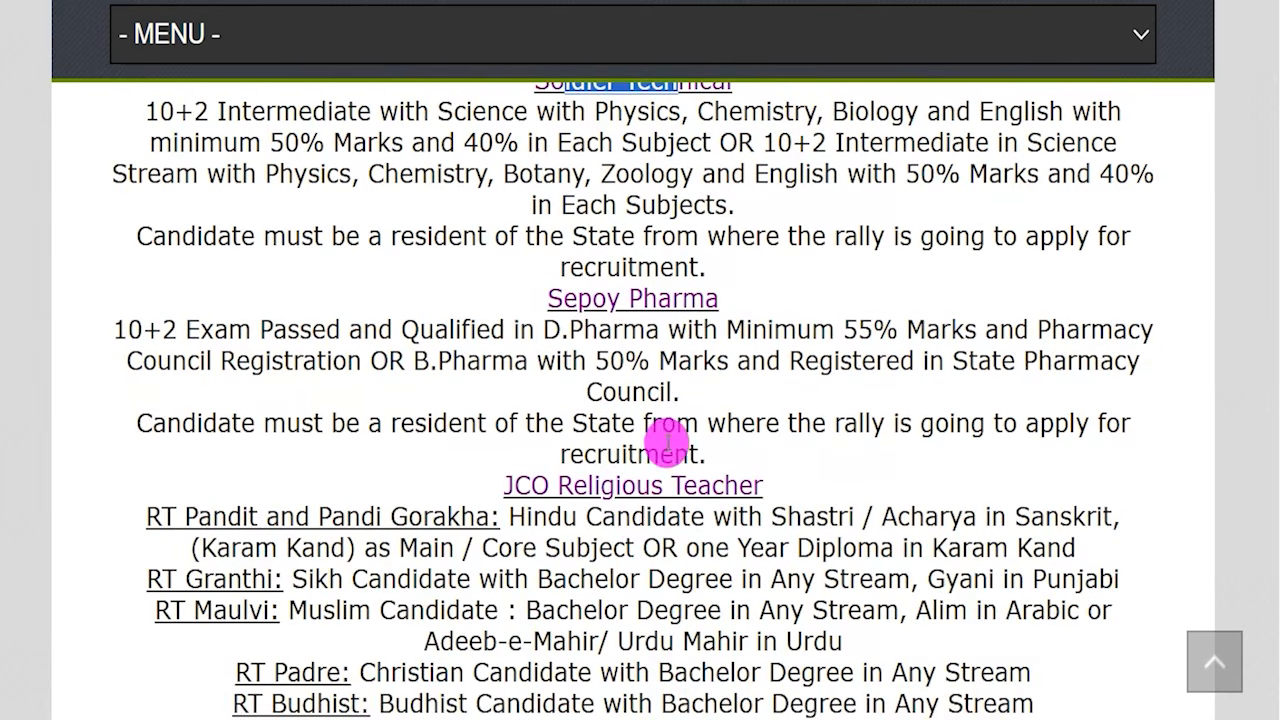
pyautogui.scroll(5, 634, 514)
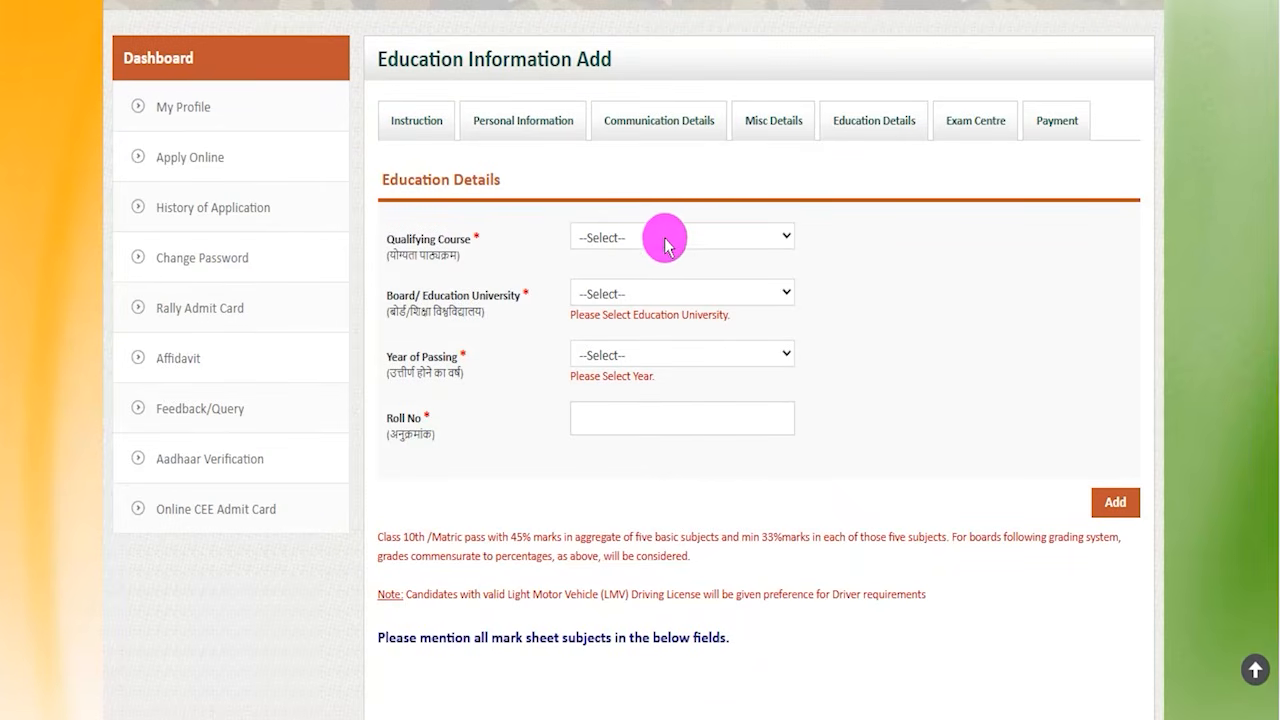
# In the Education Details form, set Qualifying Course to 10th and Board/Education University to CBSE
pyautogui.click(655, 240)
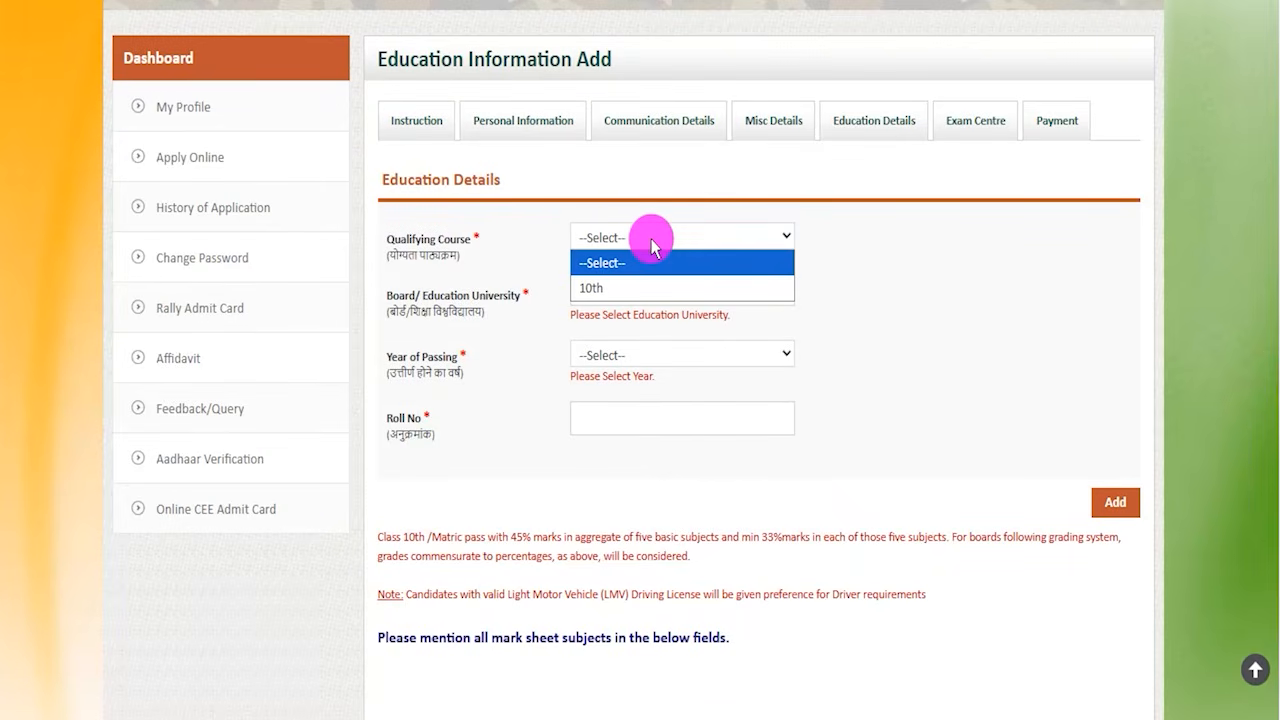
pyautogui.click(595, 288)
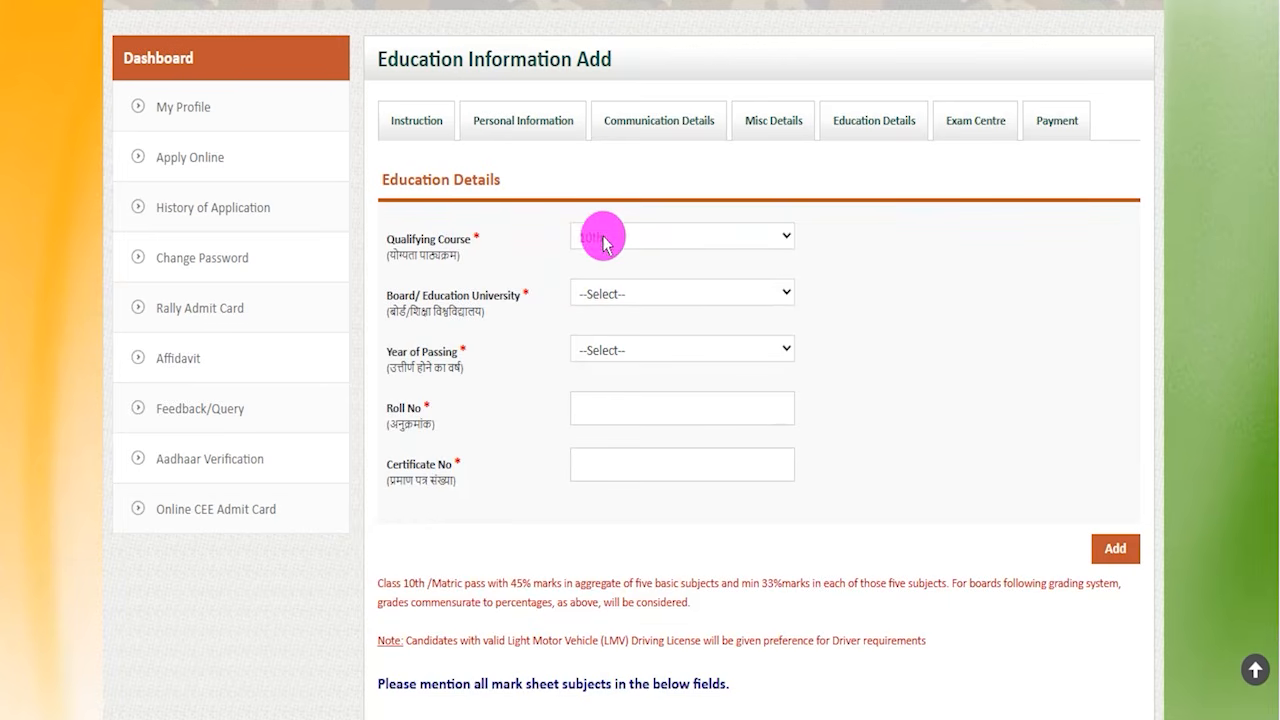
pyautogui.moveTo(427, 296); pyautogui.dragTo(485, 294)
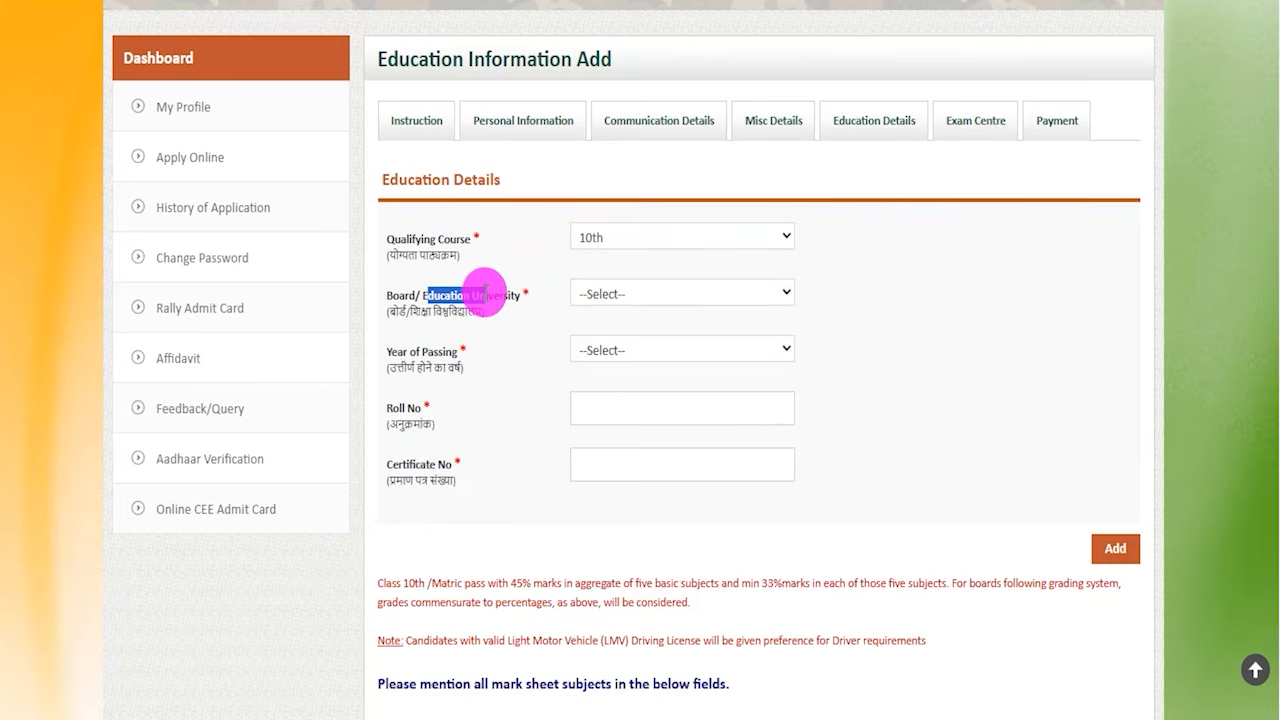
pyautogui.click(614, 292)
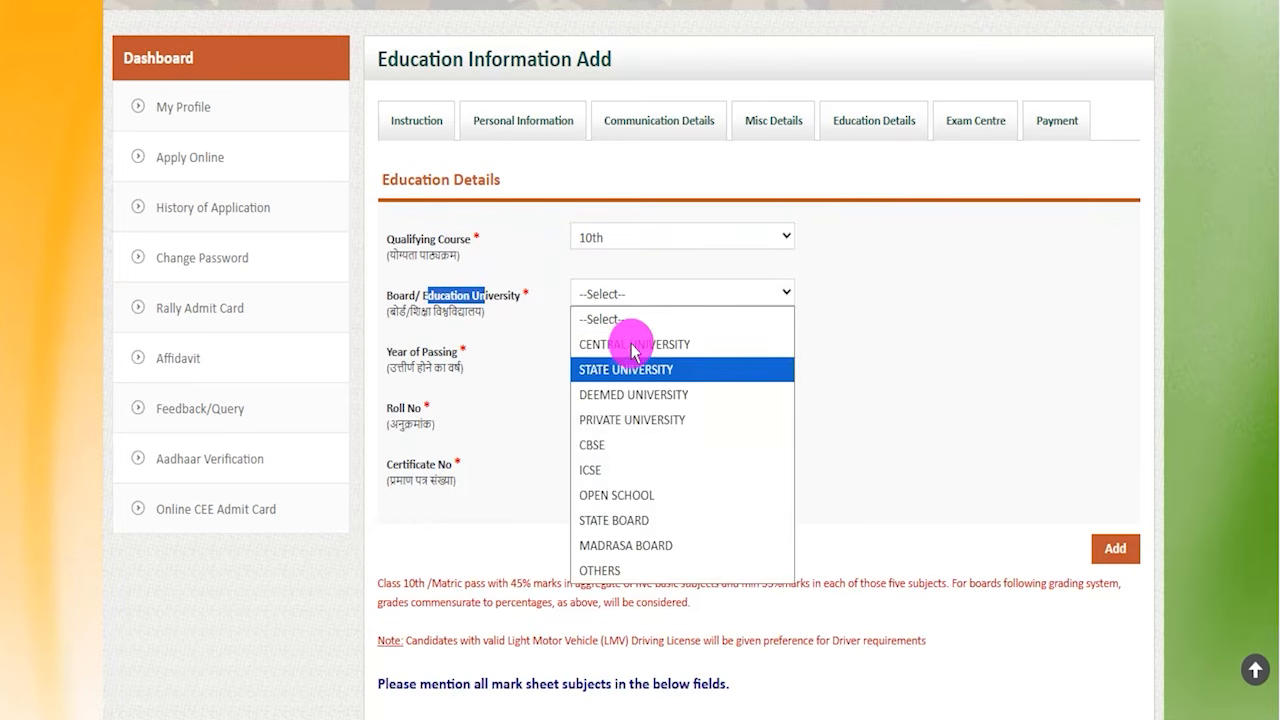
pyautogui.click(607, 458)
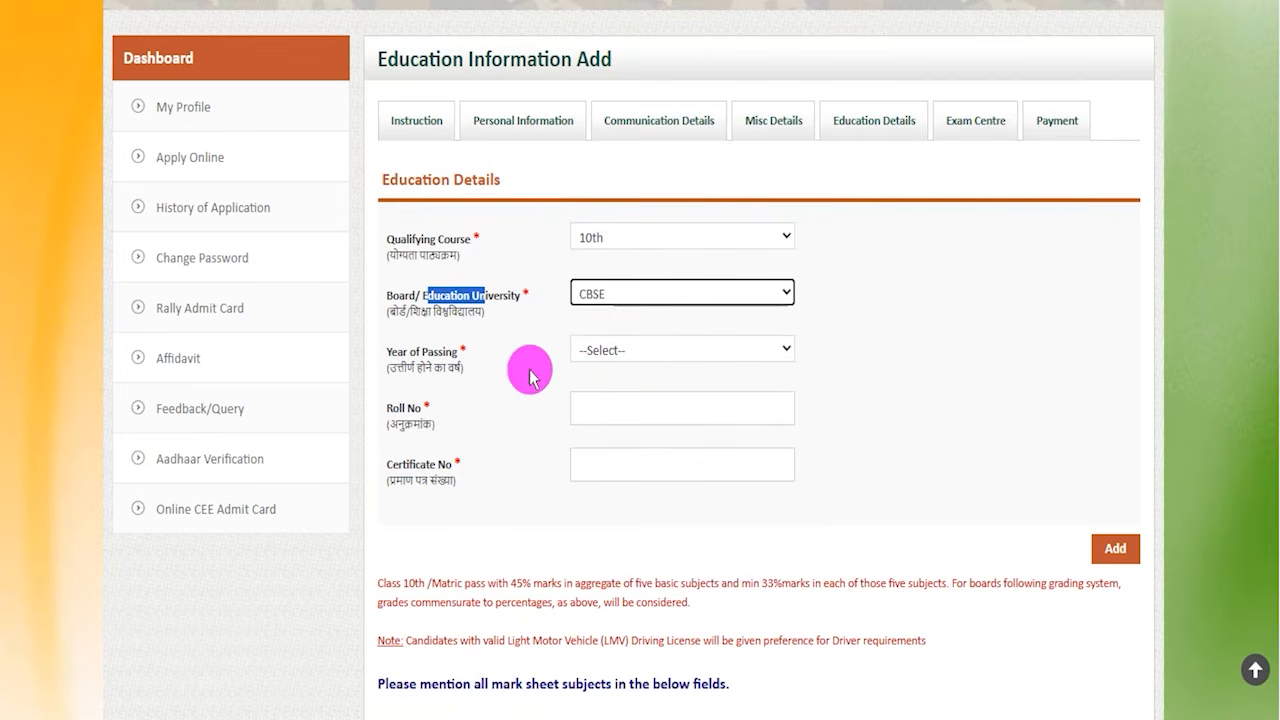
# Set Year of Passing to 2020, and point out the Roll No and Certificate No fields and the Add button
pyautogui.moveTo(412, 352); pyautogui.dragTo(586, 349)
pyautogui.click(588, 350)
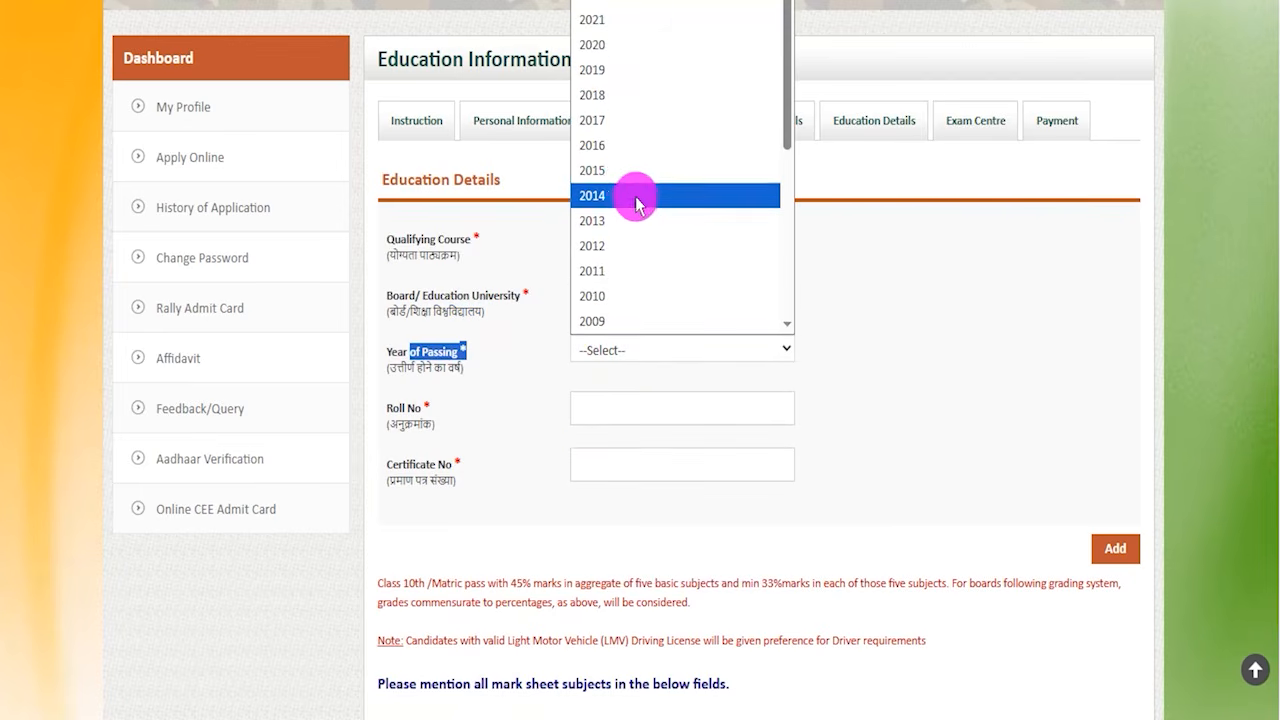
pyautogui.click(609, 45)
pyautogui.moveTo(396, 409); pyautogui.dragTo(612, 463)
pyautogui.click(612, 463)
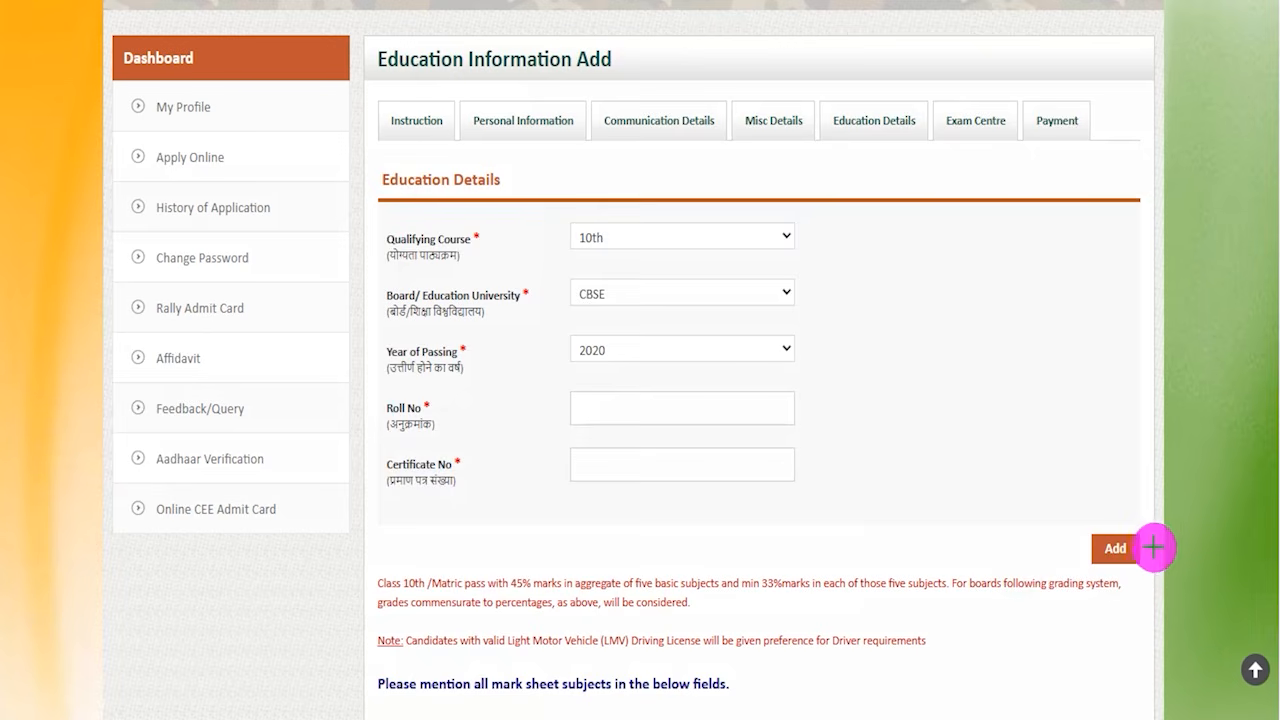
pyautogui.moveTo(1016, 489); pyautogui.dragTo(1163, 578)
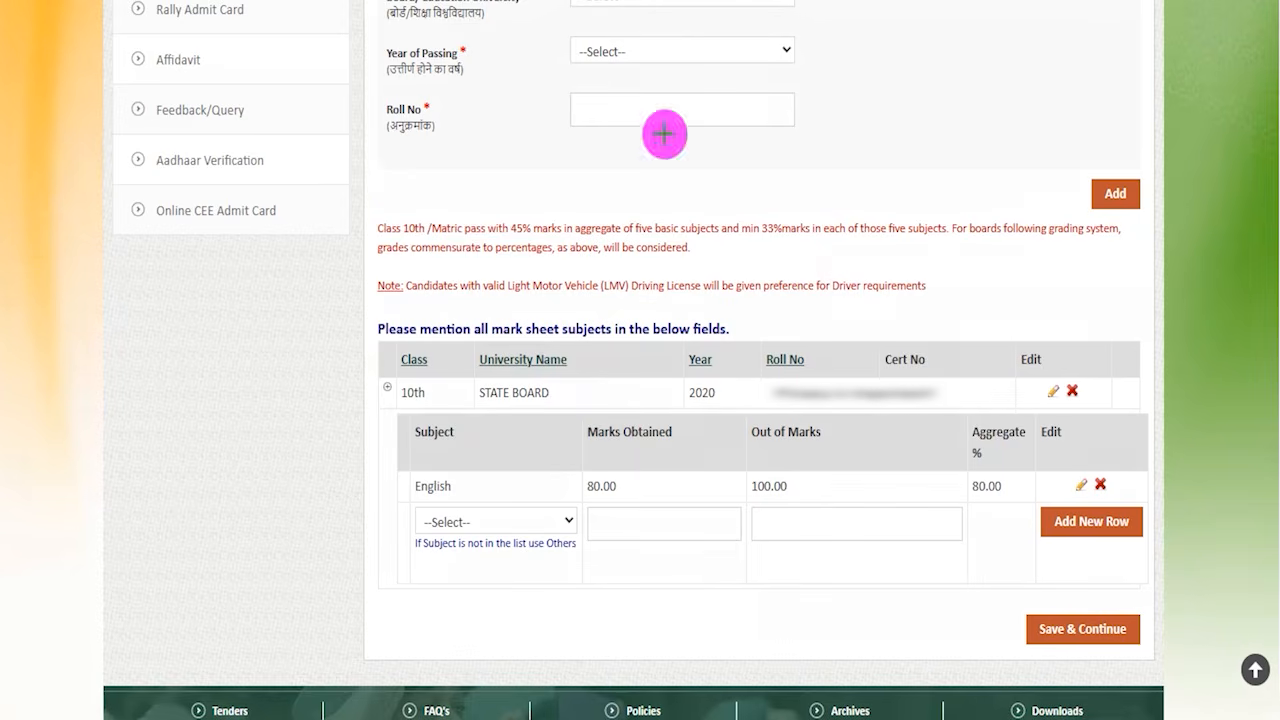
# Tick the added 10th record, review the Subject choices, and highlight the English row's marks obtained, maximum marks and aggregate
pyautogui.moveTo(1103, 362); pyautogui.dragTo(1146, 295)
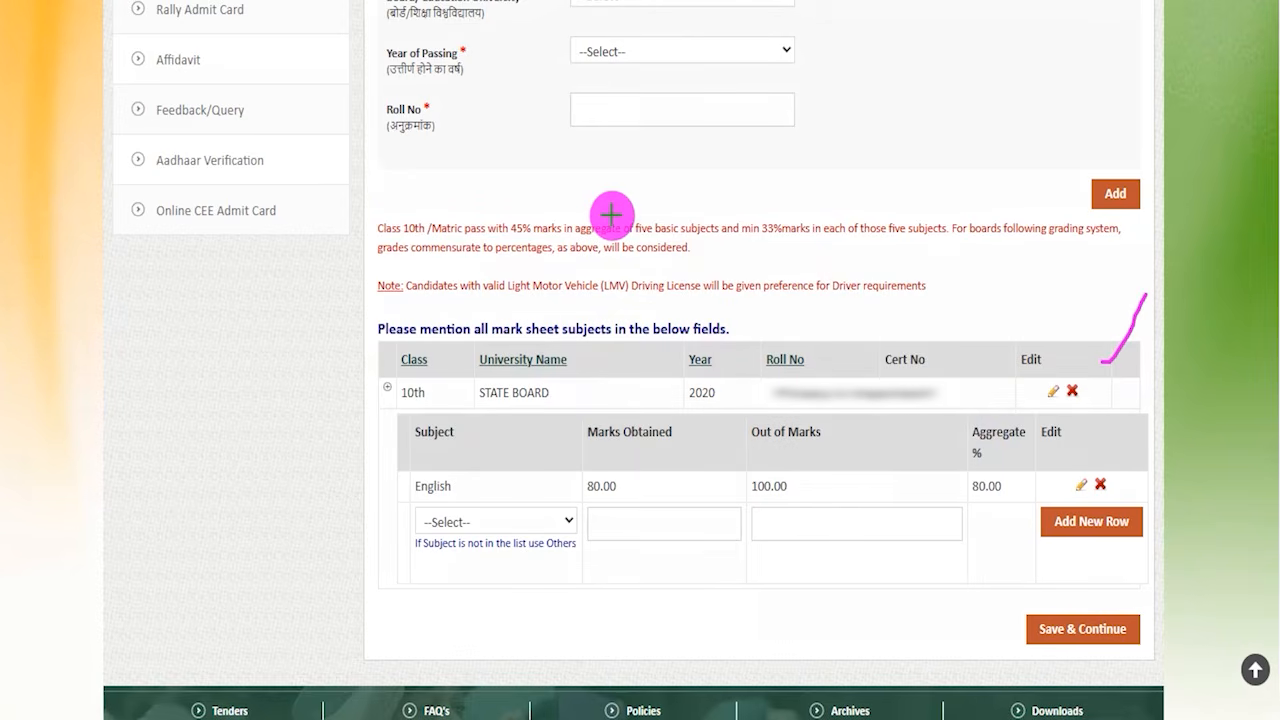
pyautogui.click(490, 522)
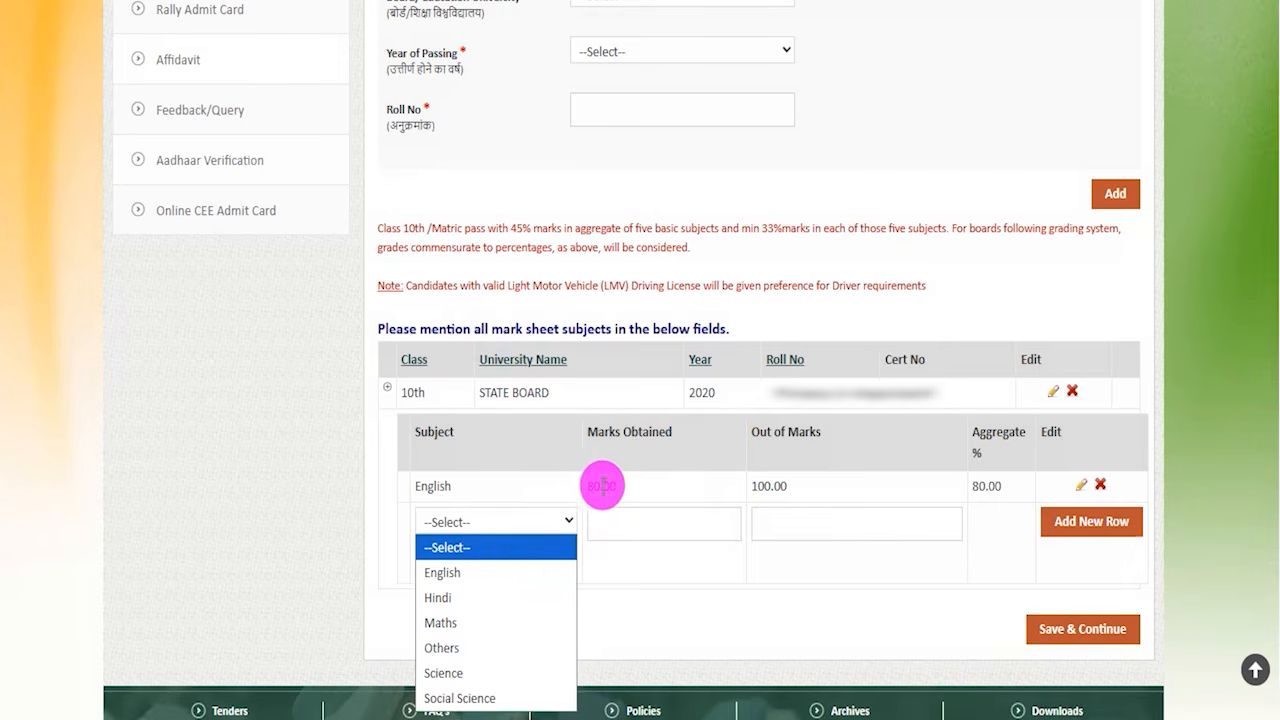
pyautogui.click(598, 487)
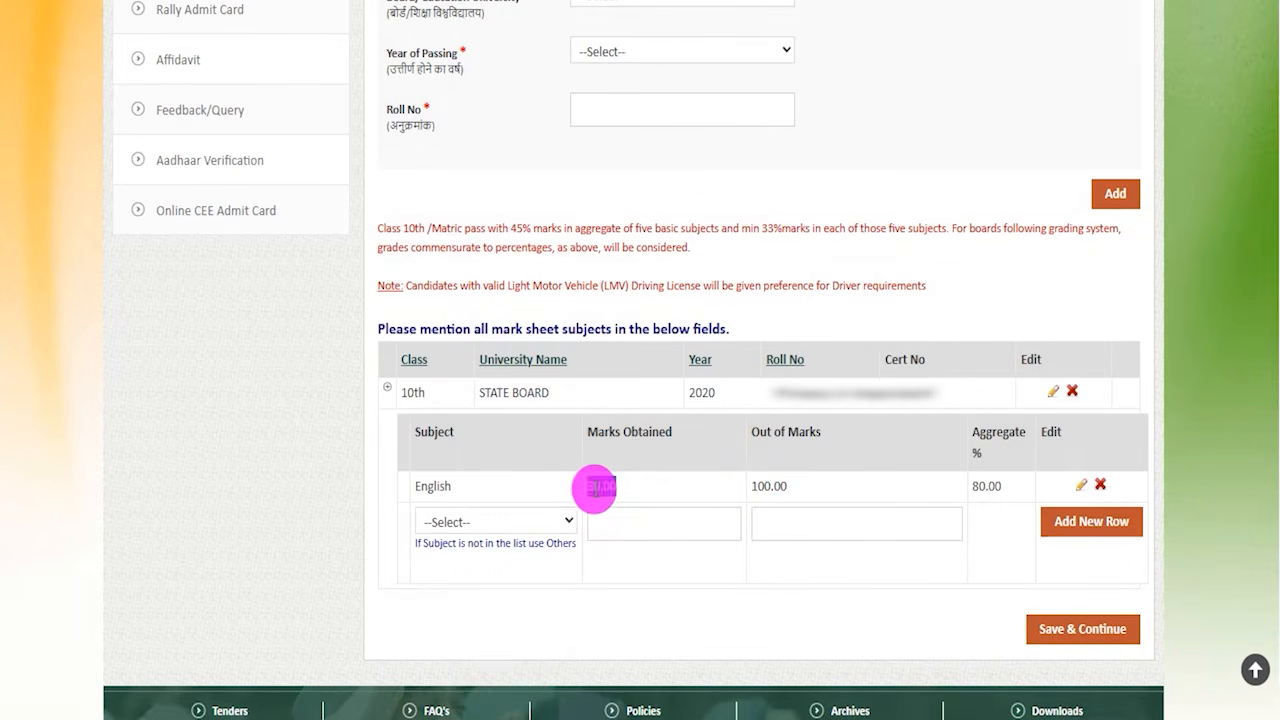
pyautogui.doubleClick(776, 486)
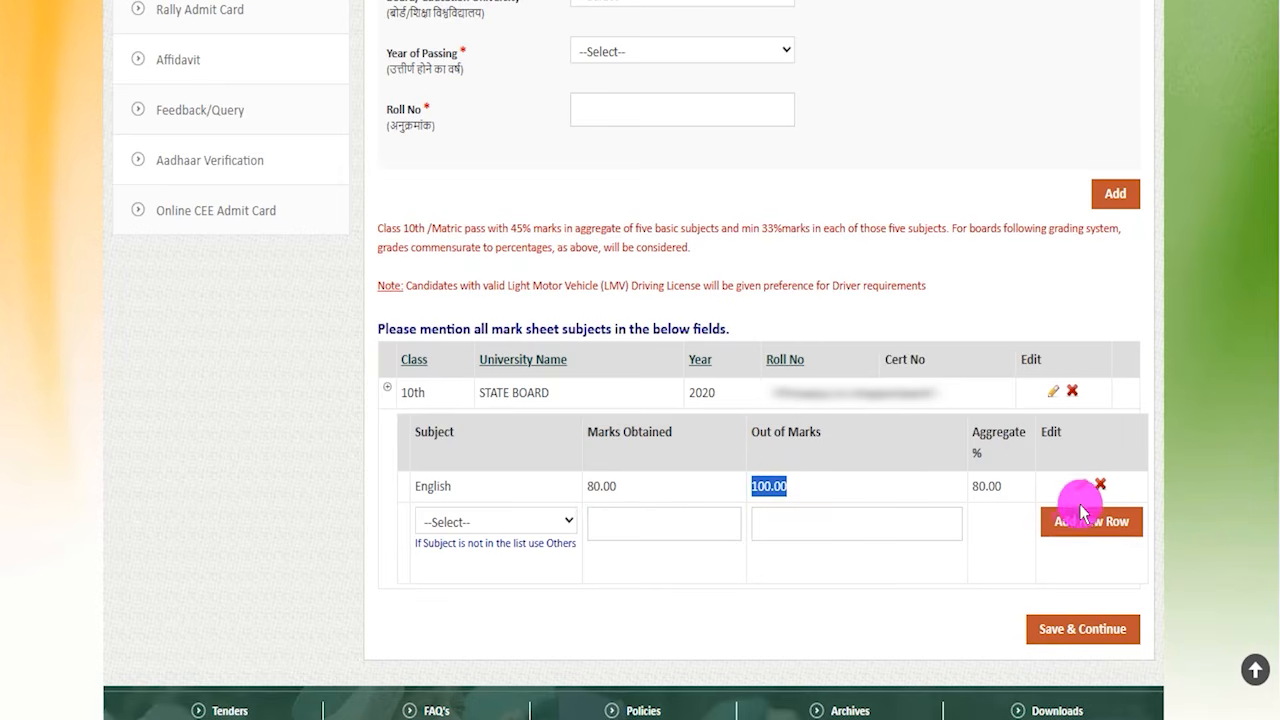
pyautogui.moveTo(980, 435); pyautogui.dragTo(998, 484)
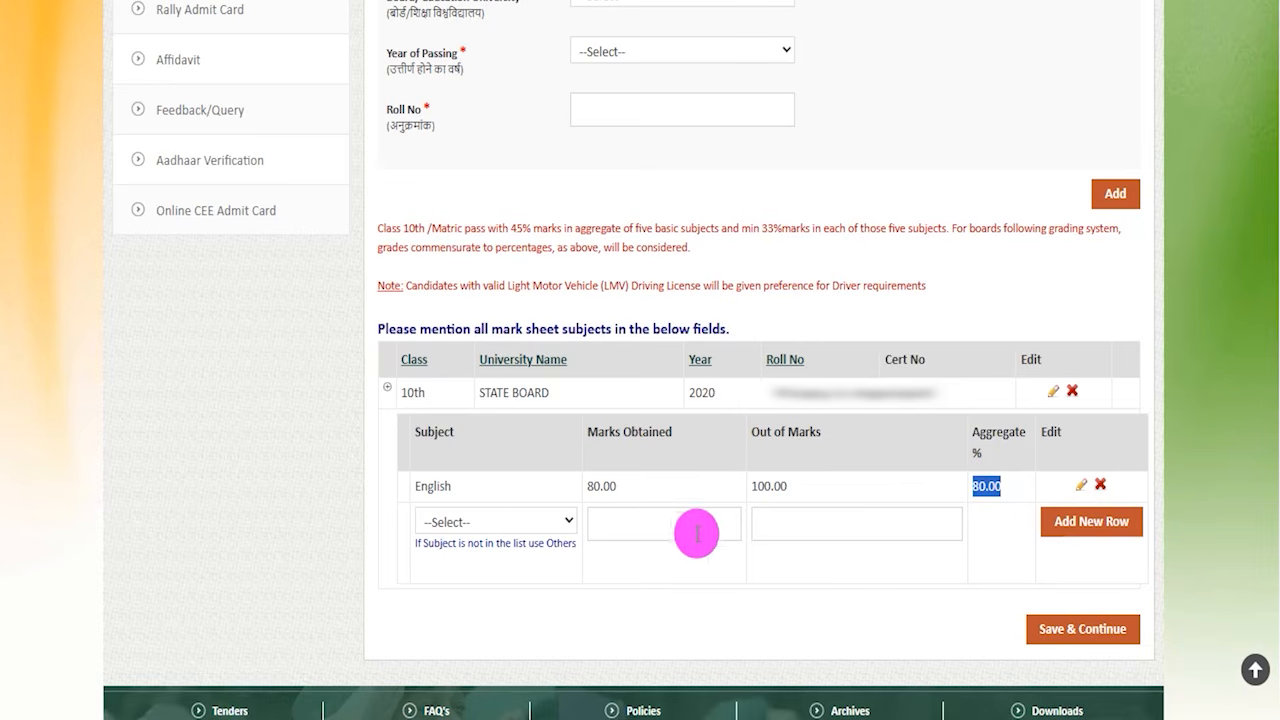
# Review the Subject choices for the next mark sheet row, and box the Save & Continue button in Education Details
pyautogui.click(530, 523)
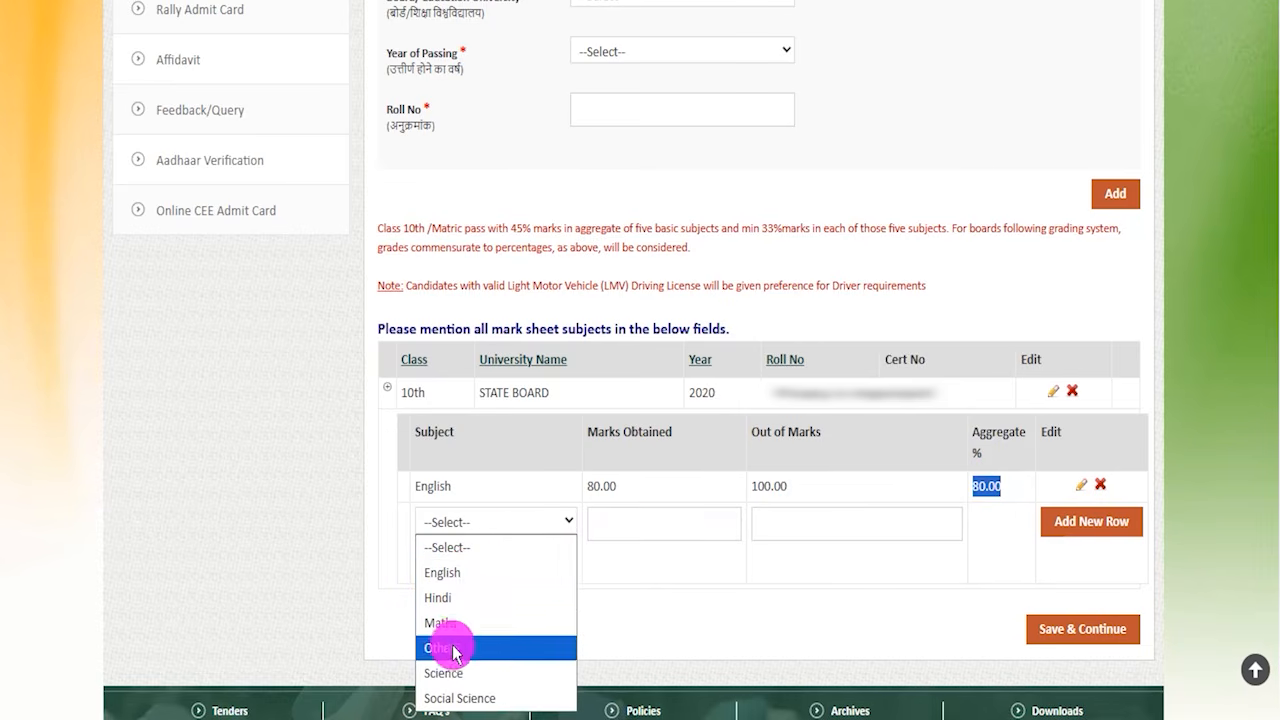
pyautogui.click(697, 583)
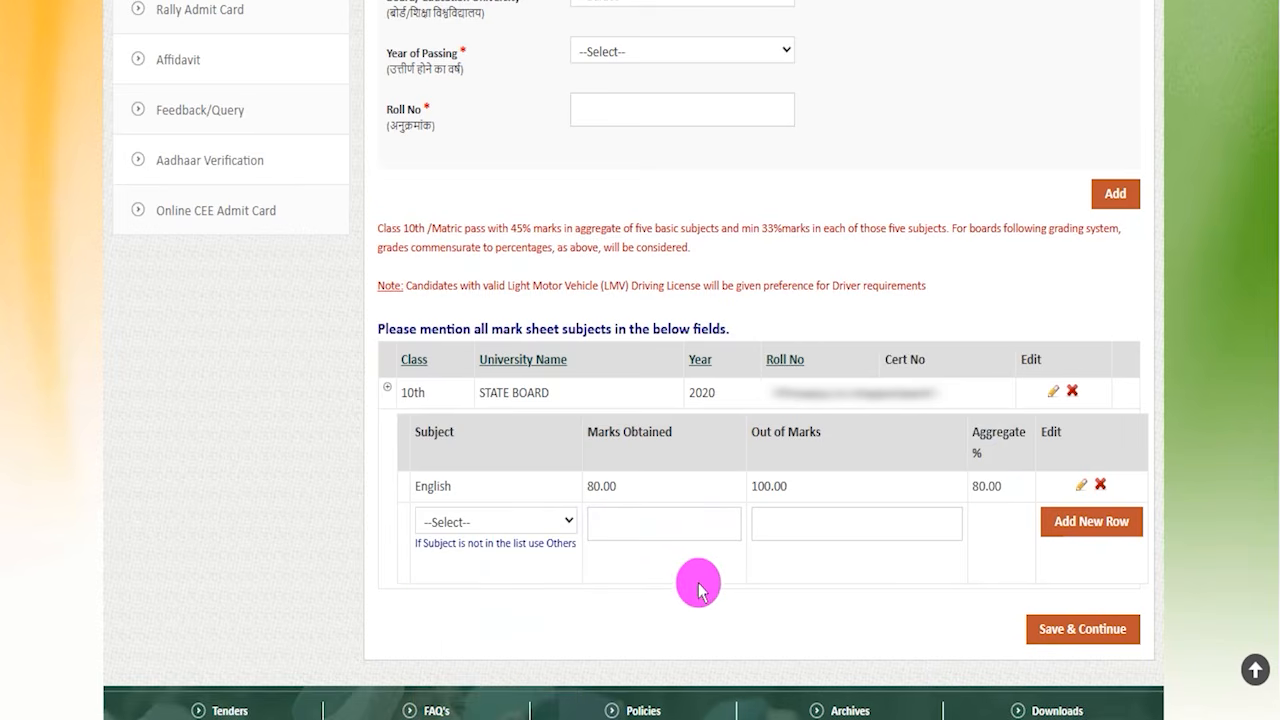
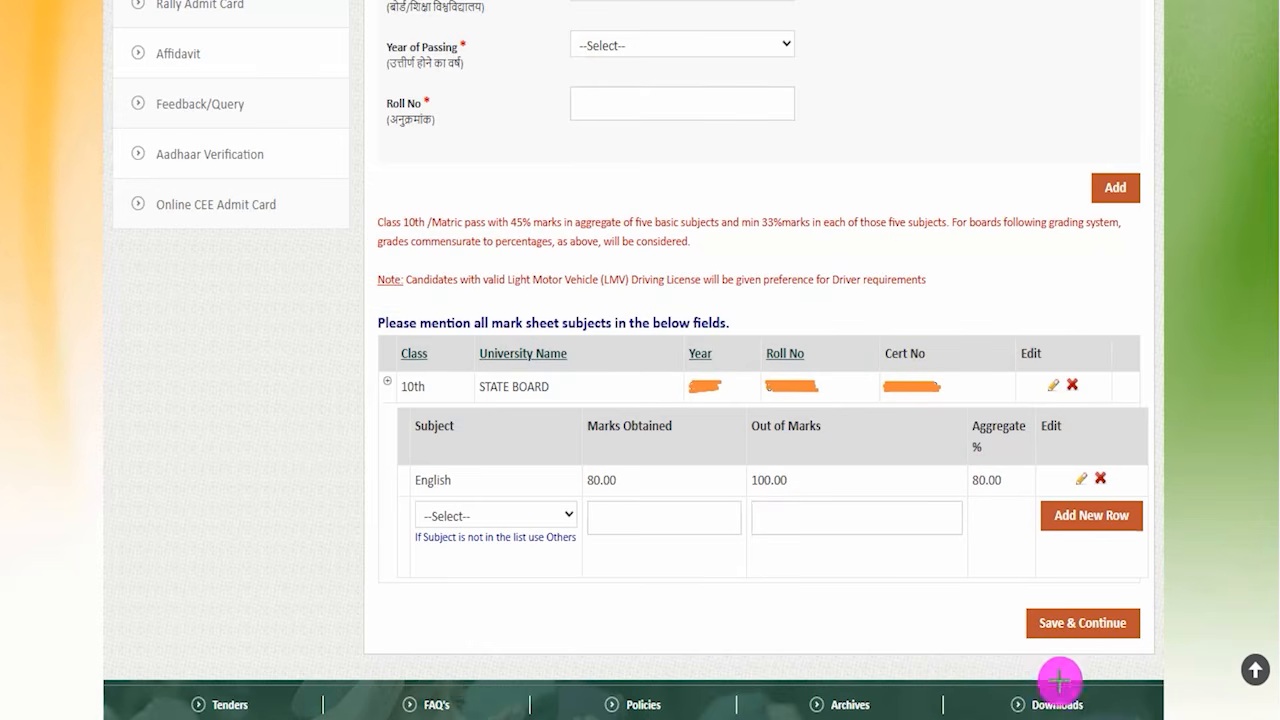
pyautogui.moveTo(977, 574)
pyautogui.mouseDown()
pyautogui.moveTo(1109, 617)
pyautogui.moveTo(1154, 648)
pyautogui.mouseUp()
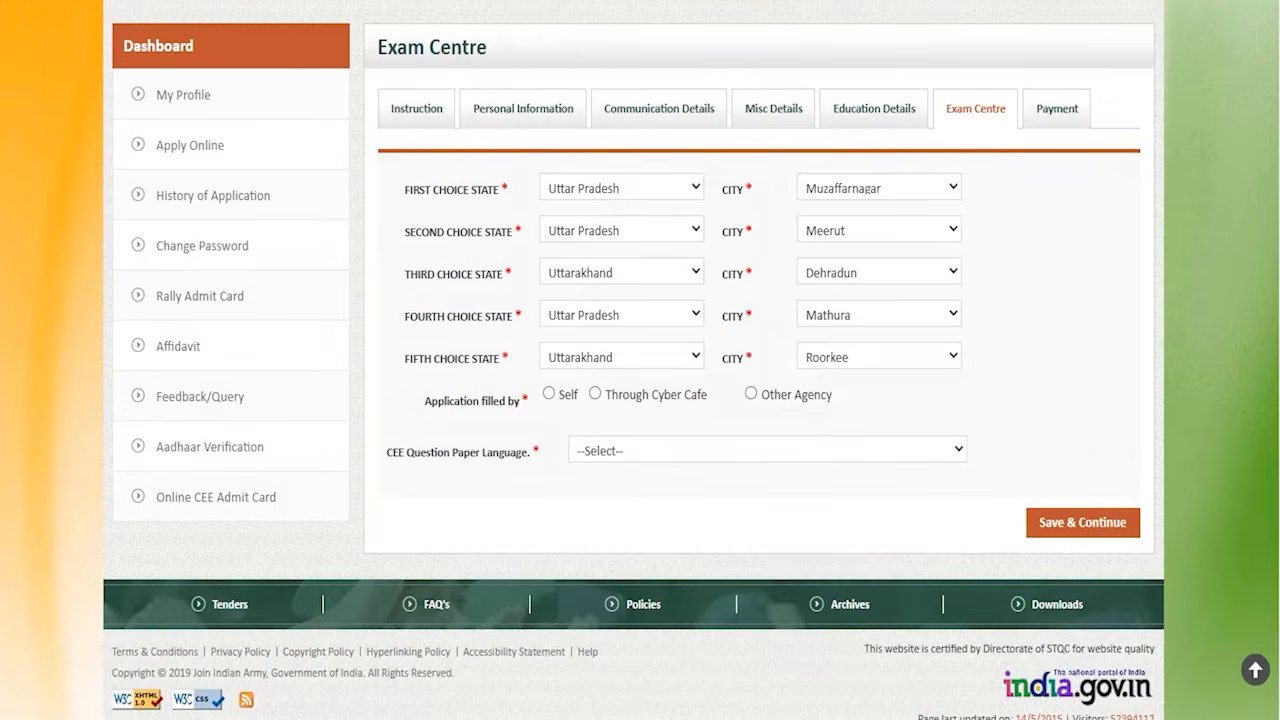
# Mark the Exam Centre section, and review the state and city choices for the first and second preferences
pyautogui.moveTo(973, 98); pyautogui.dragTo(1008, 42)
pyautogui.click(606, 186)
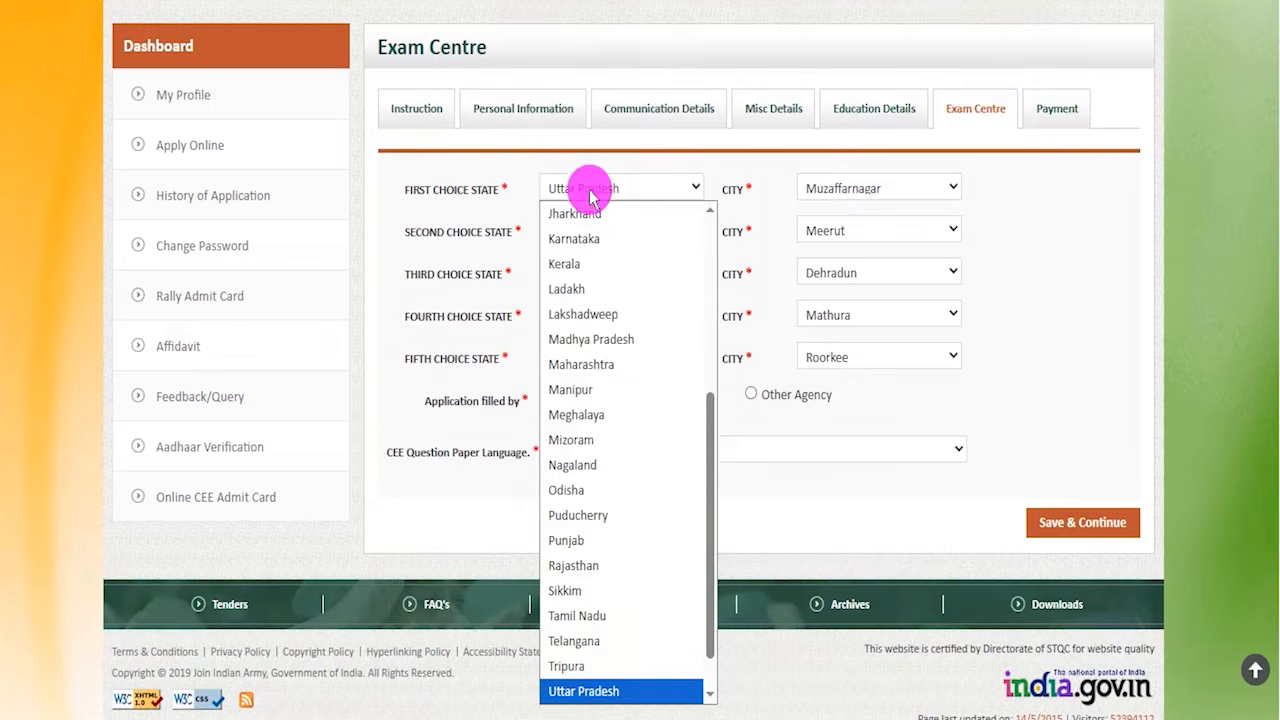
pyautogui.click(598, 188)
pyautogui.click(830, 195)
pyautogui.click(832, 191)
pyautogui.click(615, 230)
pyautogui.click(826, 229)
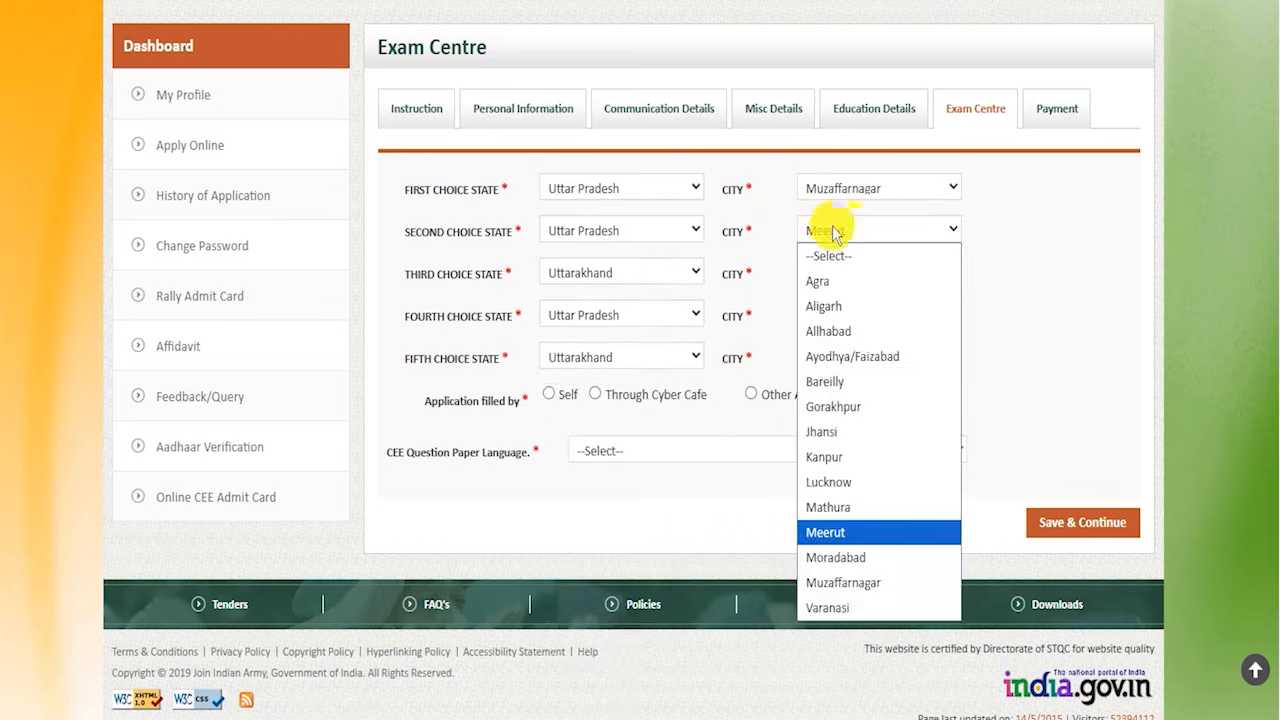
# Review the third choice state and the city lists for the remaining exam centre preferences
pyautogui.click(654, 271)
pyautogui.click(988, 308)
pyautogui.click(929, 278)
pyautogui.click(1034, 303)
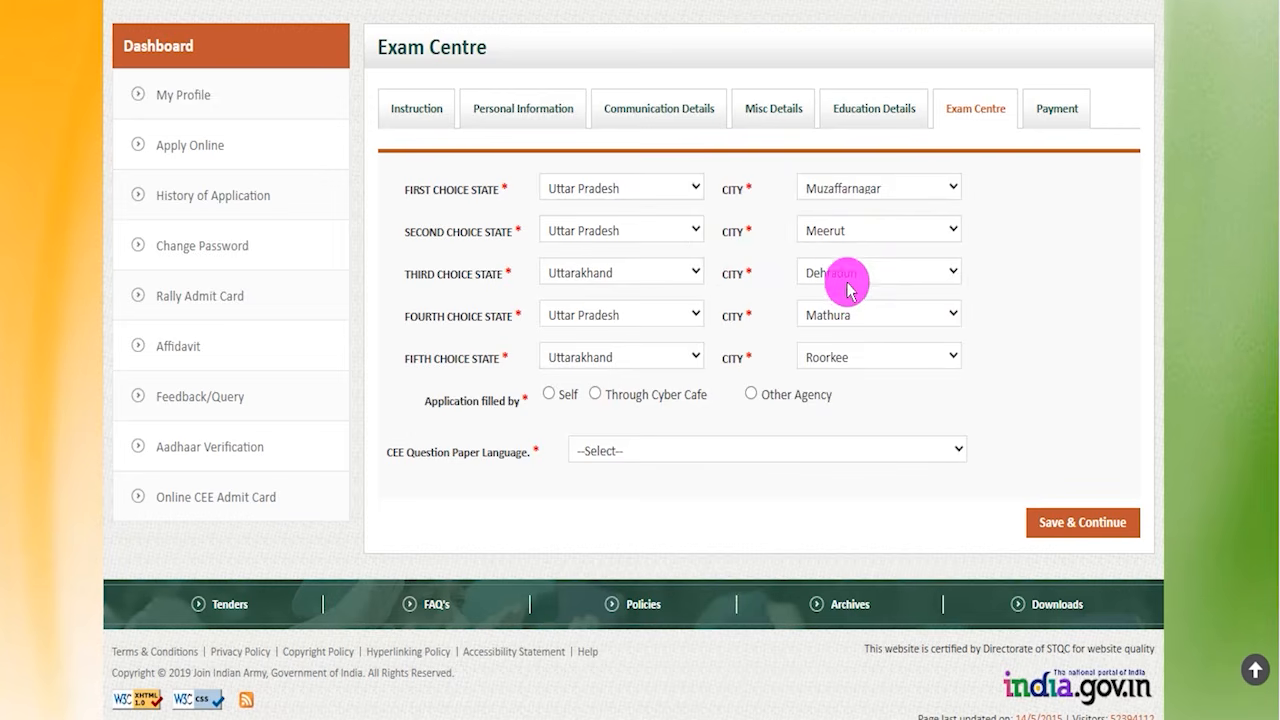
pyautogui.click(872, 190)
pyautogui.click(1010, 265)
pyautogui.click(860, 315)
pyautogui.click(999, 350)
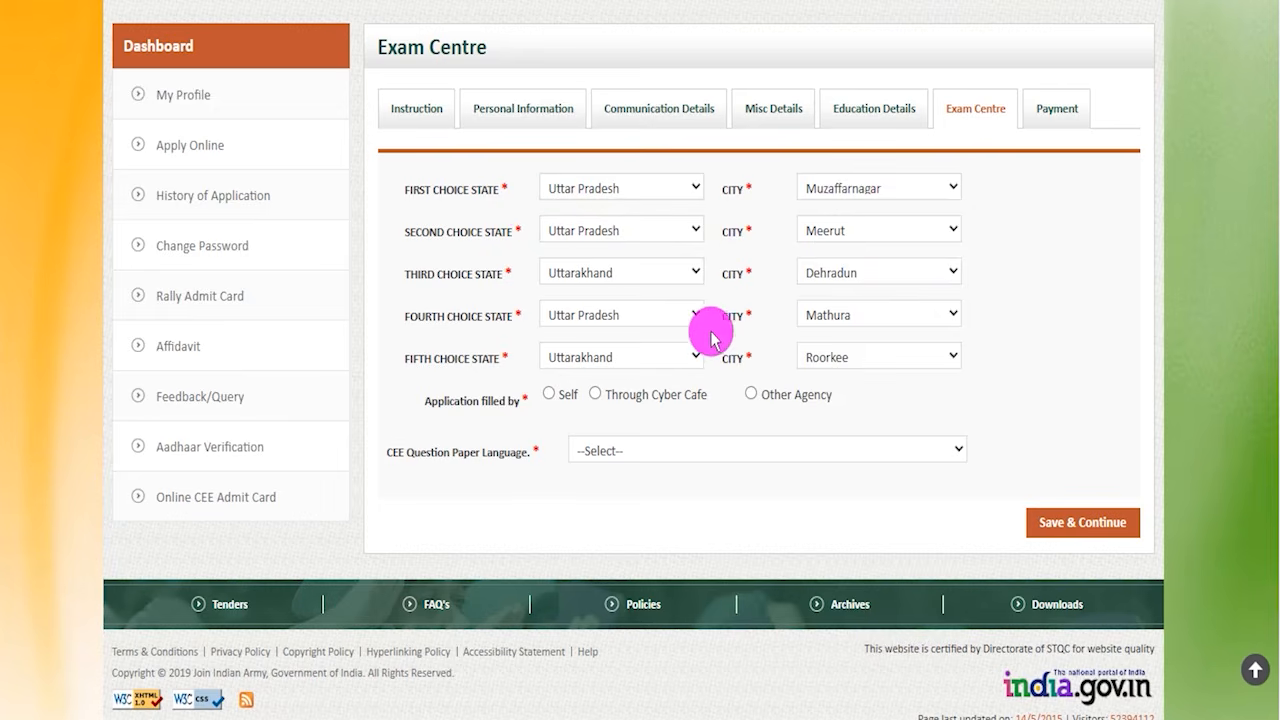
# Highlight the "Application filled by" label, and tick-mark its Self, Through Cyber Cafe and Other Agency options
pyautogui.moveTo(437, 400); pyautogui.dragTo(493, 400)
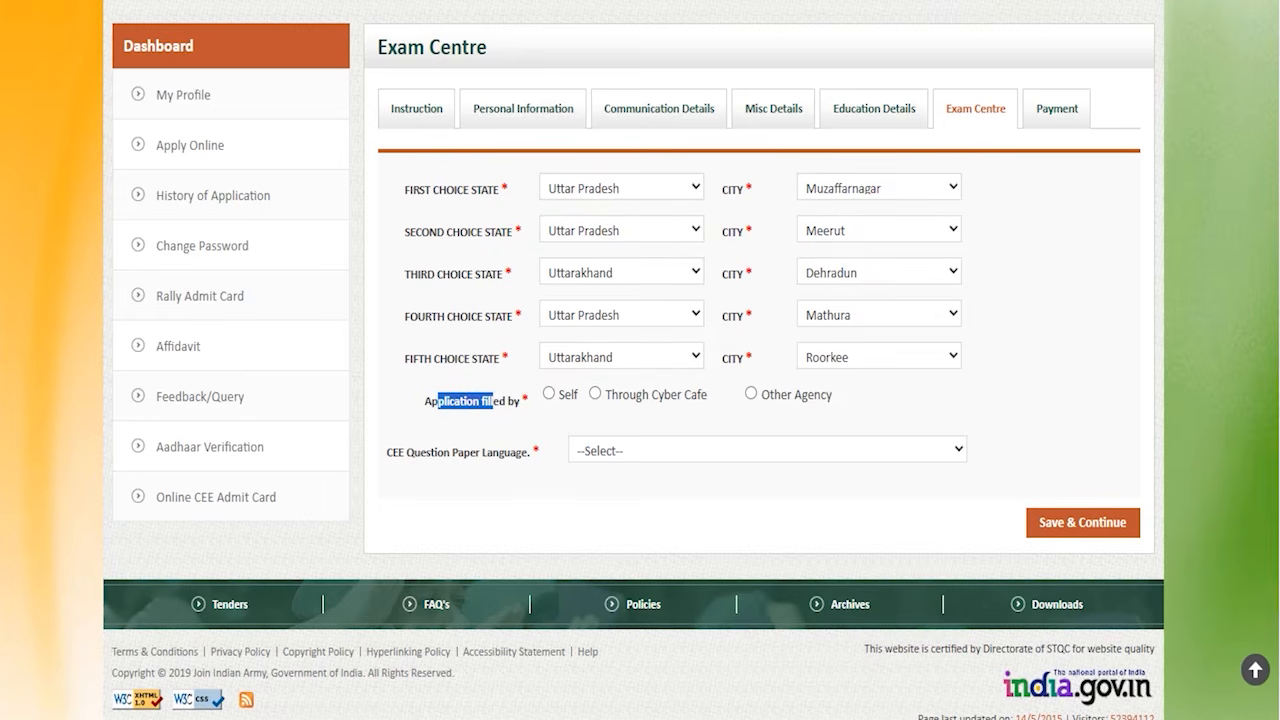
pyautogui.moveTo(665, 408); pyautogui.dragTo(684, 374)
pyautogui.moveTo(848, 398); pyautogui.dragTo(863, 374)
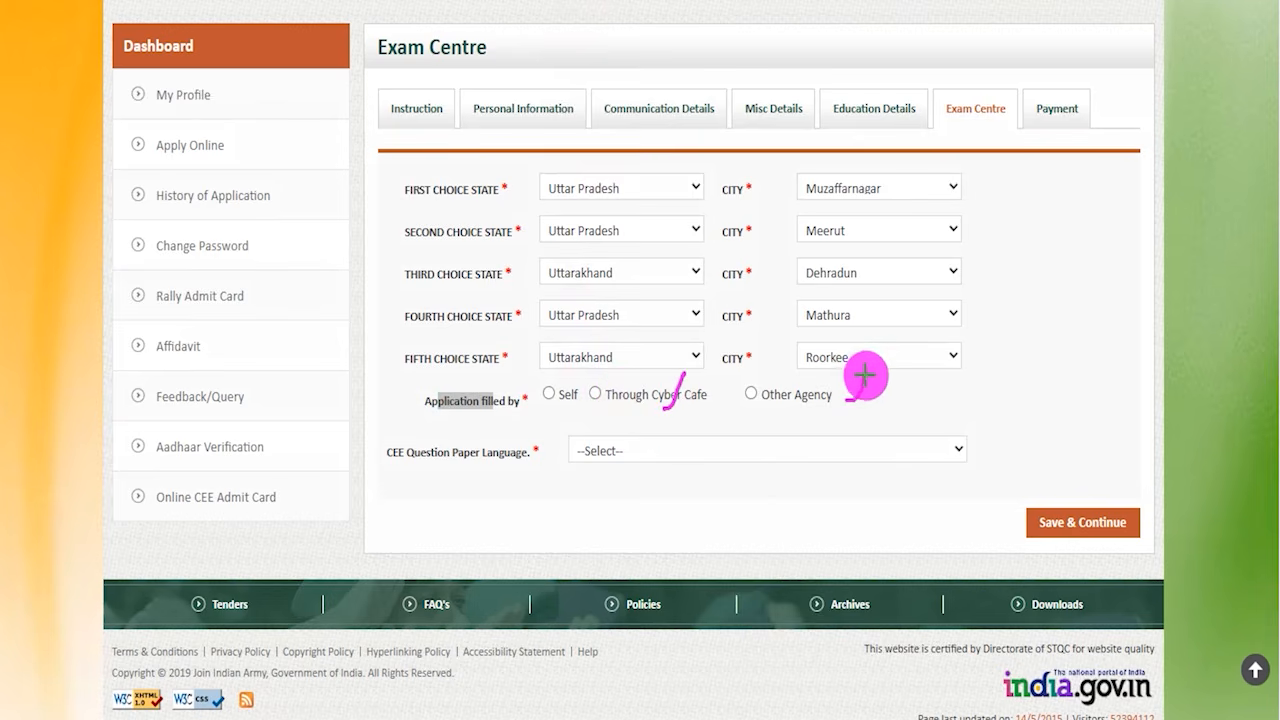
pyautogui.moveTo(550, 400); pyautogui.dragTo(574, 345)
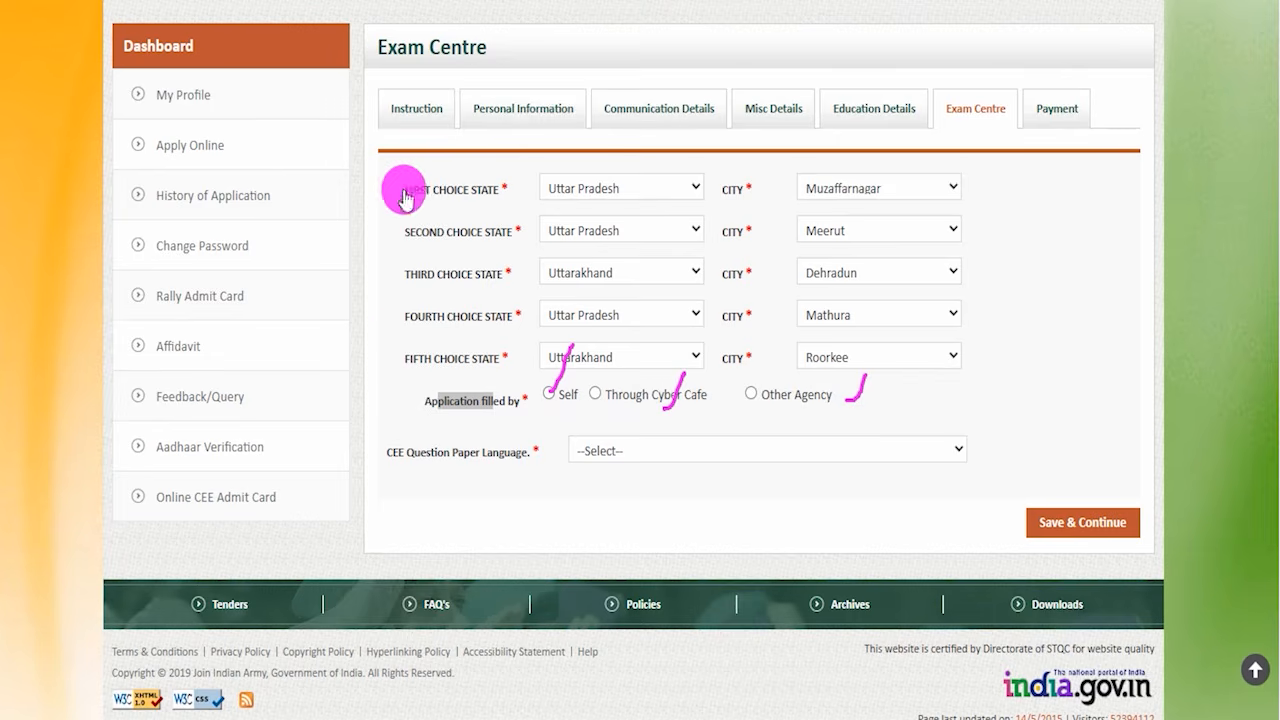
# Review the CEE Question Paper Language choices, and box the Save & Continue button on the Exam Centre form
pyautogui.click(612, 455)
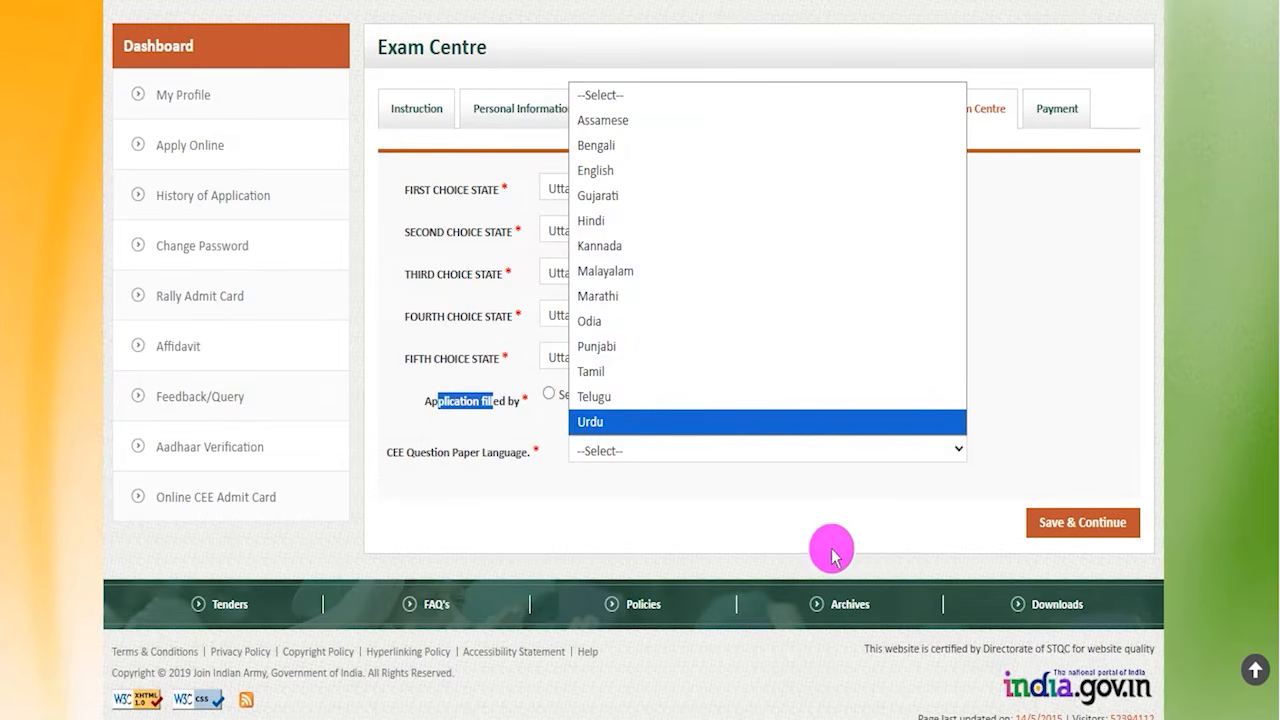
pyautogui.click(738, 492)
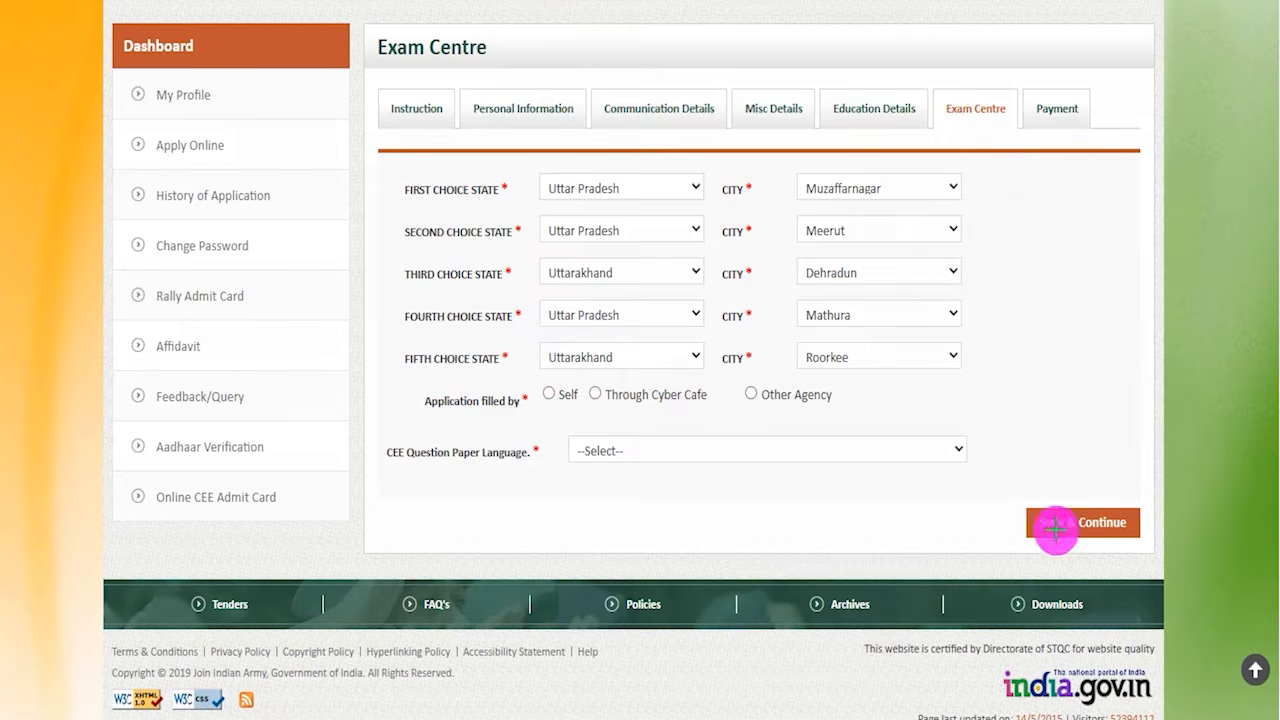
pyautogui.moveTo(977, 480)
pyautogui.mouseDown()
pyautogui.moveTo(1106, 489)
pyautogui.moveTo(1178, 560)
pyautogui.mouseUp()
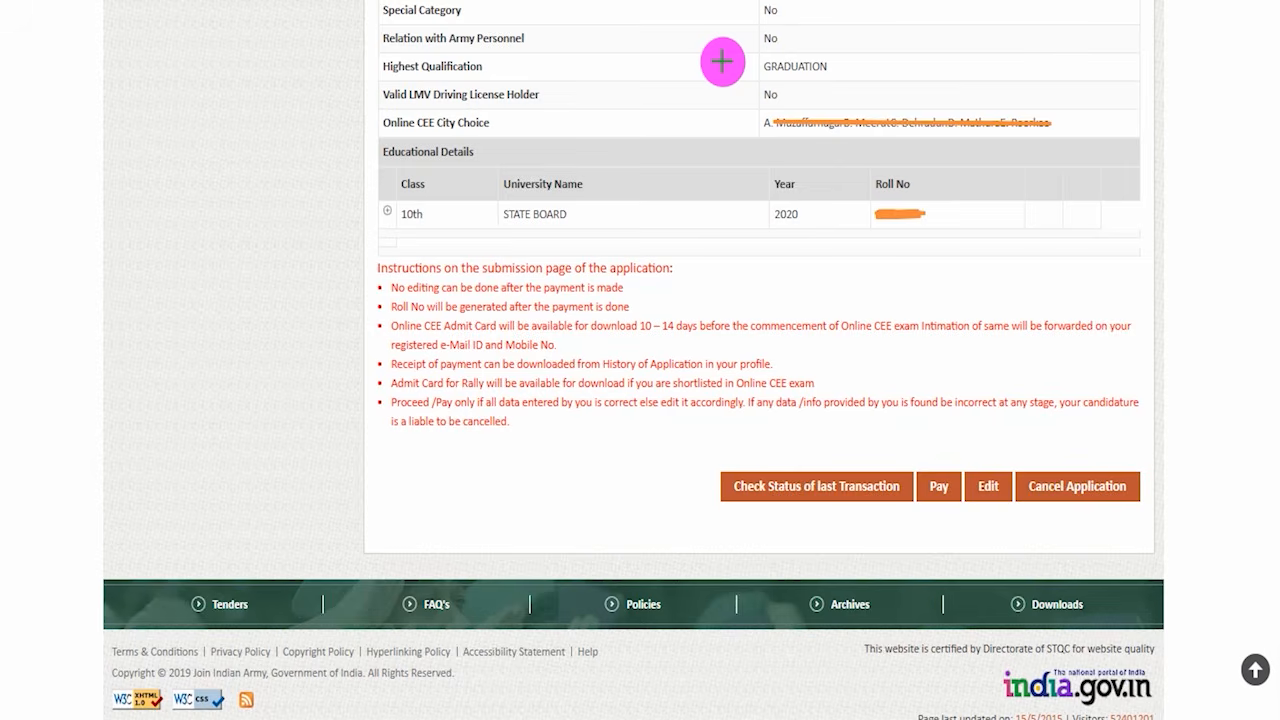
# Tick-mark the application summary rows through Online CEE City Choice, point out the Edit option, and proceed to pay
pyautogui.moveTo(640, 20)
pyautogui.mouseDown()
pyautogui.moveTo(663, 9)
pyautogui.moveTo(649, 49)
pyautogui.moveTo(668, 26)
pyautogui.moveTo(657, 75)
pyautogui.moveTo(669, 60)
pyautogui.moveTo(669, 94)
pyautogui.moveTo(676, 76)
pyautogui.mouseUp()
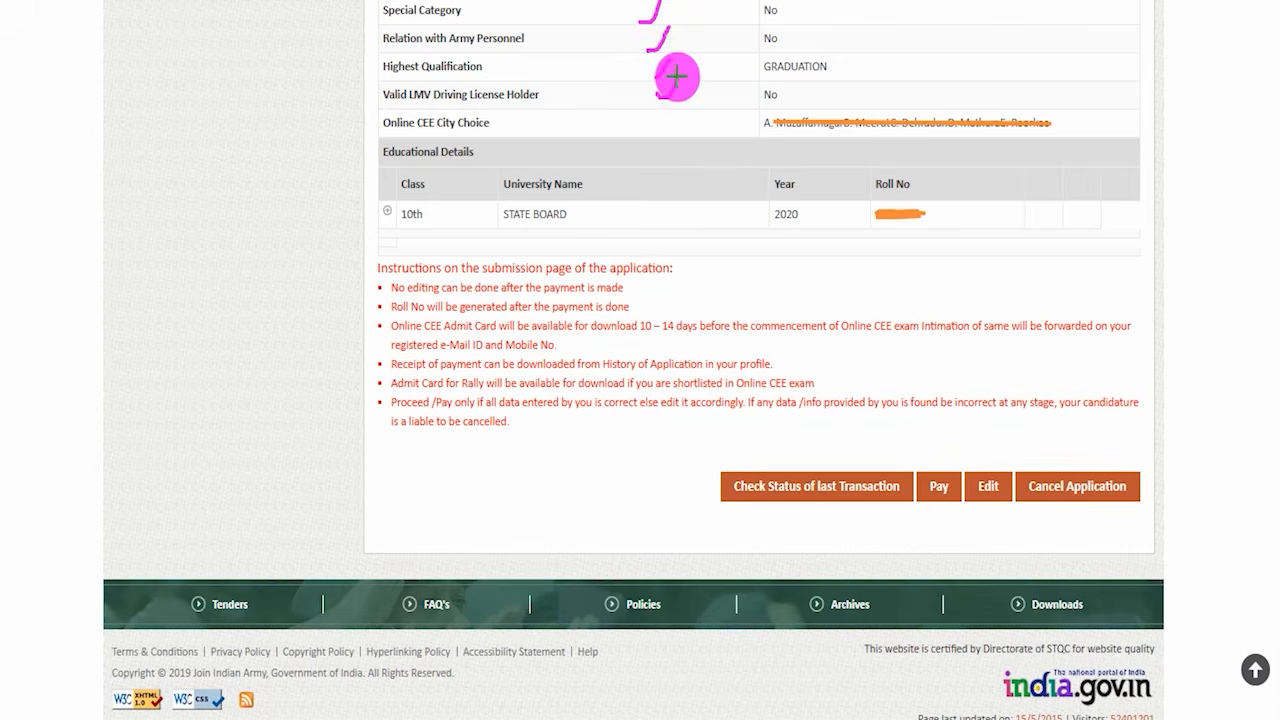
pyautogui.moveTo(650, 142); pyautogui.dragTo(683, 109)
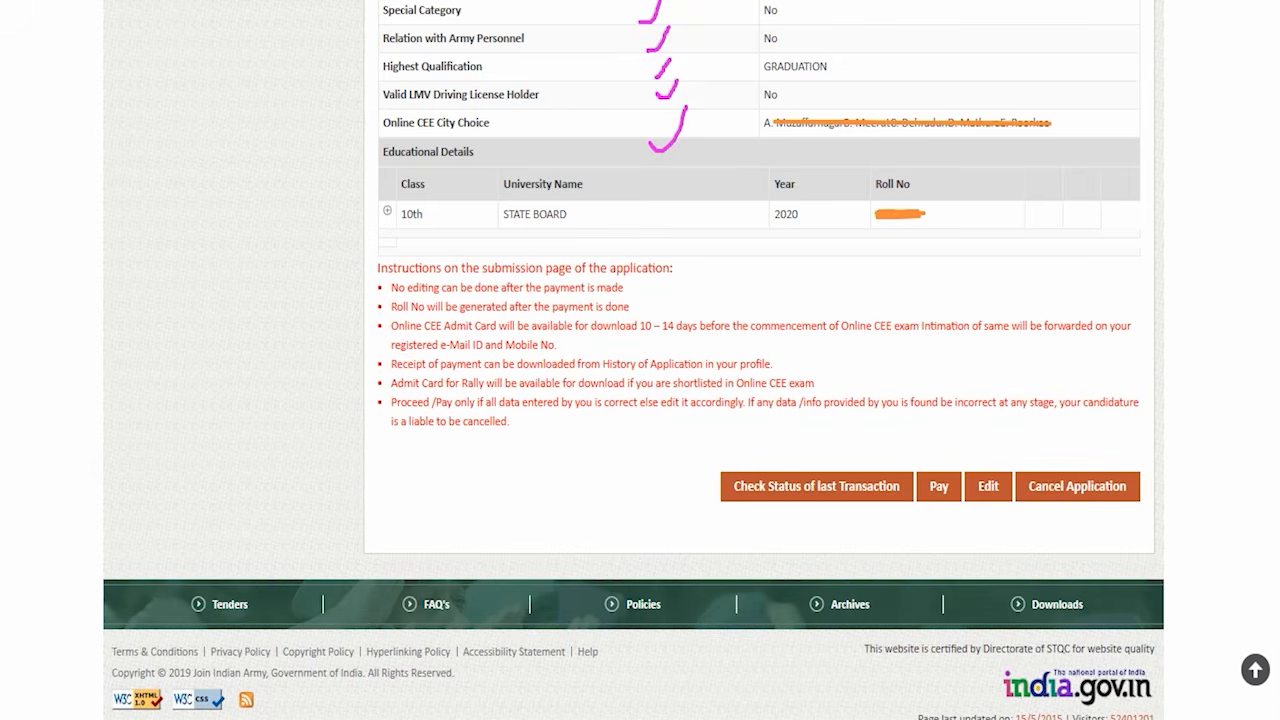
pyautogui.moveTo(1028, 282)
pyautogui.mouseDown()
pyautogui.moveTo(1000, 409)
pyautogui.moveTo(1003, 472)
pyautogui.mouseUp()
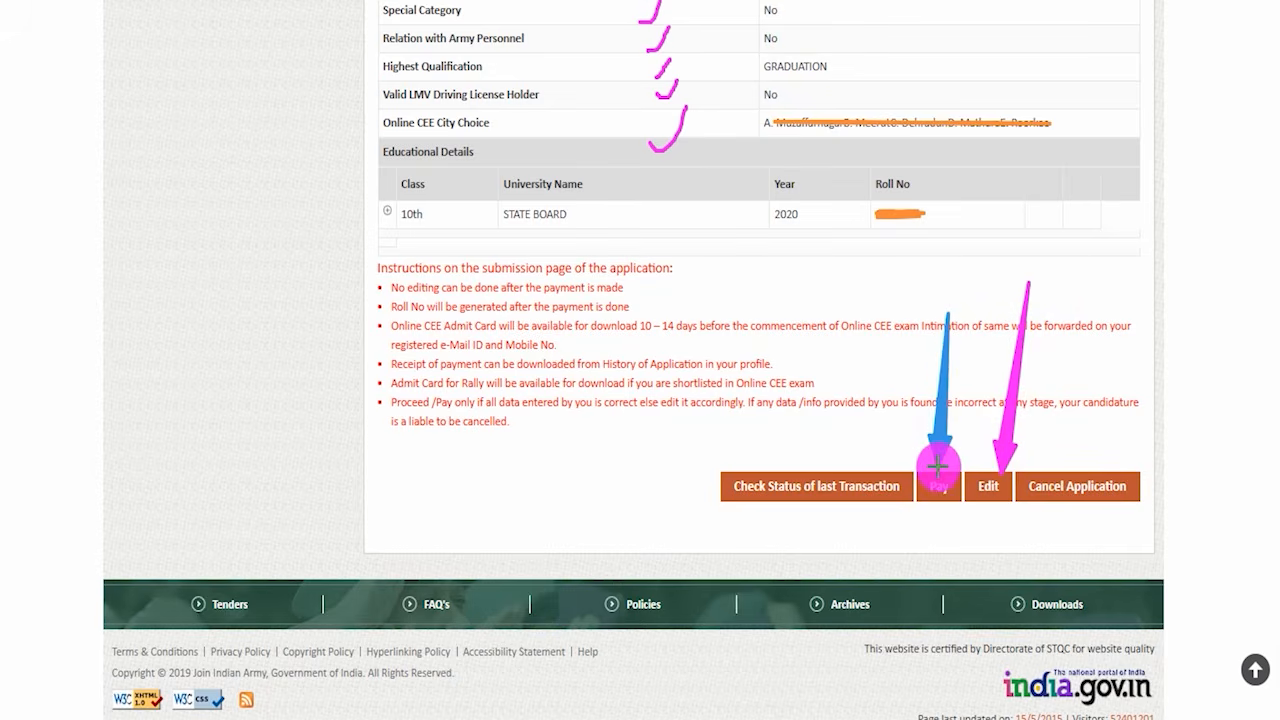
pyautogui.click(938, 486)
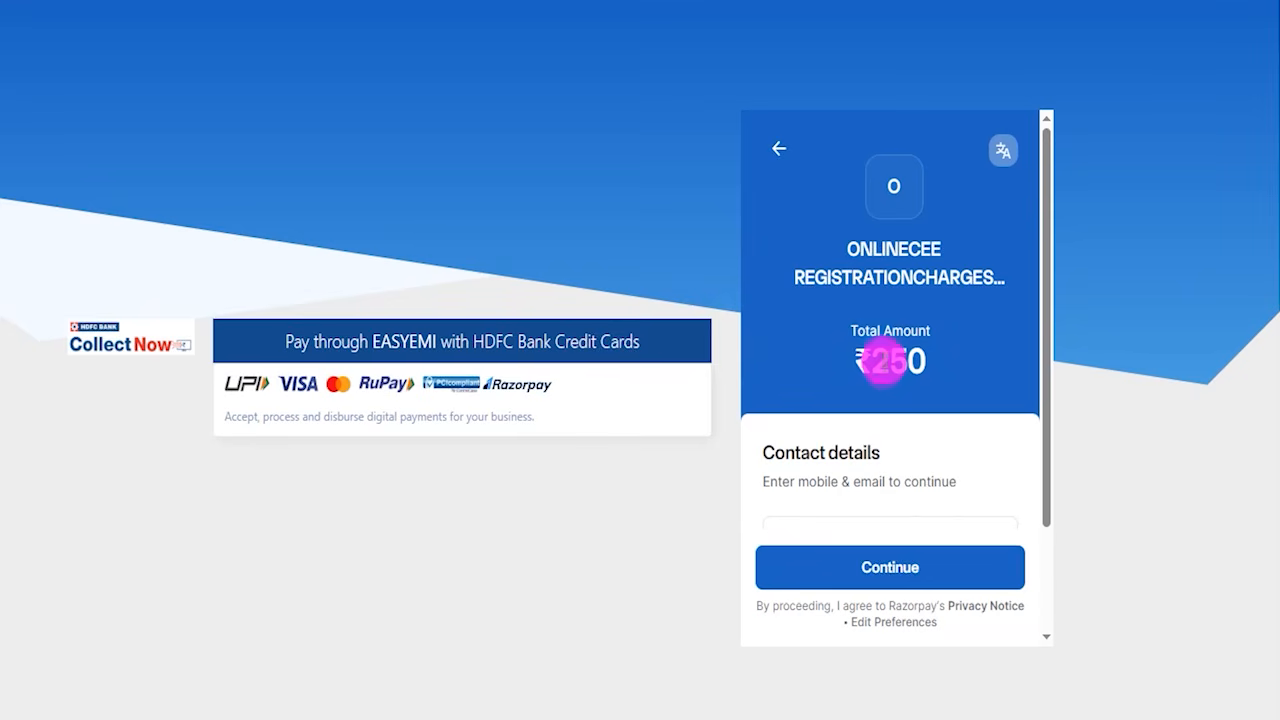
# Highlight the total amount of the Online CEE registration charges, and bring up the contact details fields
pyautogui.moveTo(876, 357); pyautogui.dragTo(897, 360)
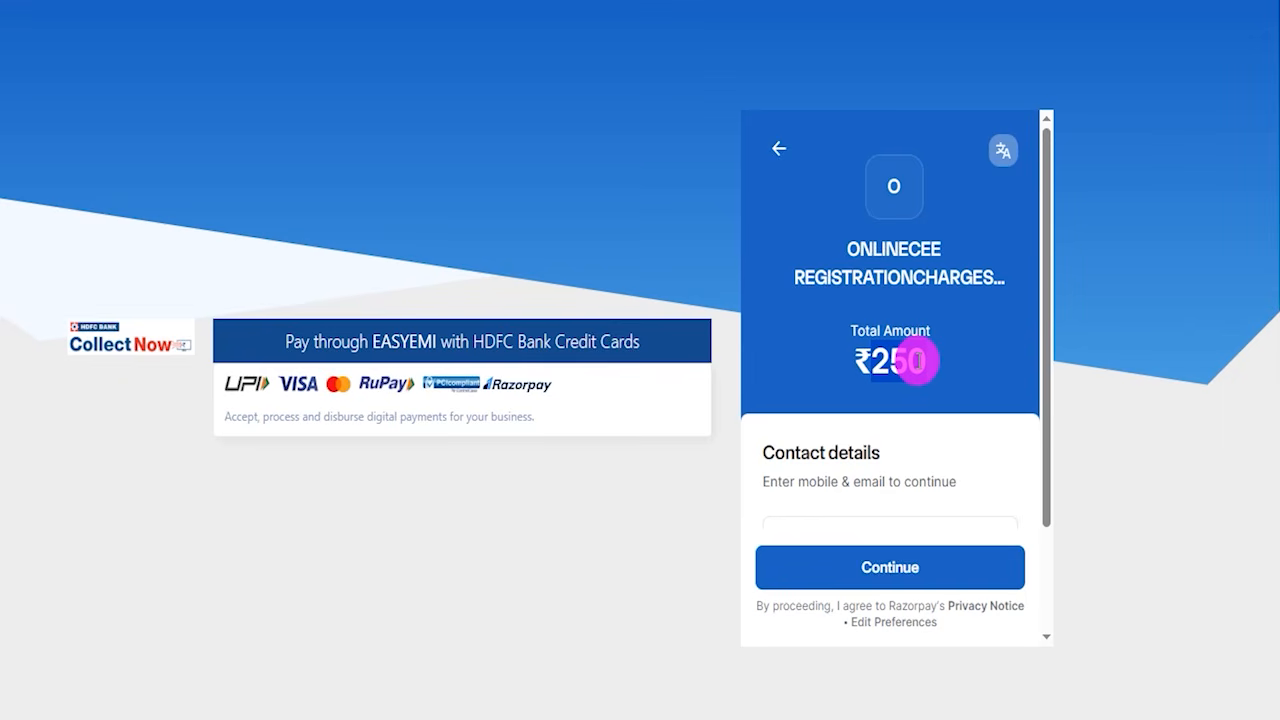
pyautogui.moveTo(915, 363); pyautogui.dragTo(917, 357)
pyautogui.scroll(-3, 917, 357)
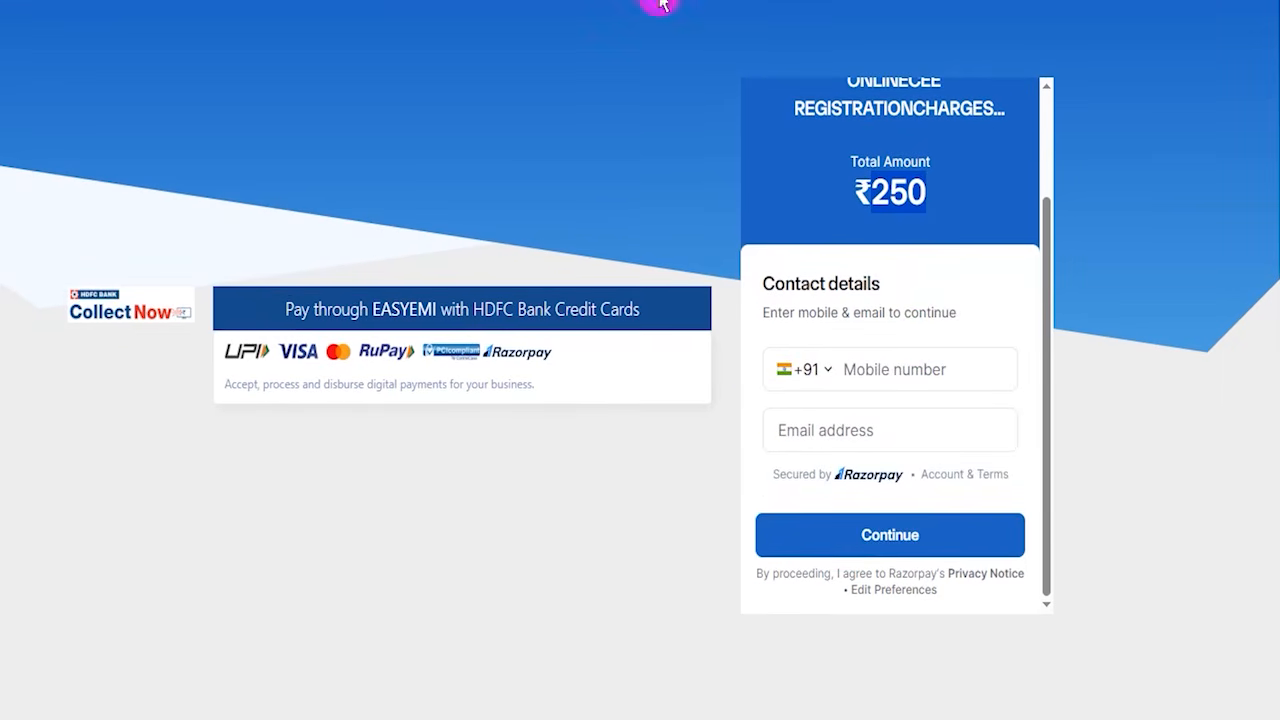
pyautogui.click(763, 263)
# Tick-mark the mobile number and email address fields, and continue to the payment options
pyautogui.moveTo(883, 357); pyautogui.dragTo(918, 308)
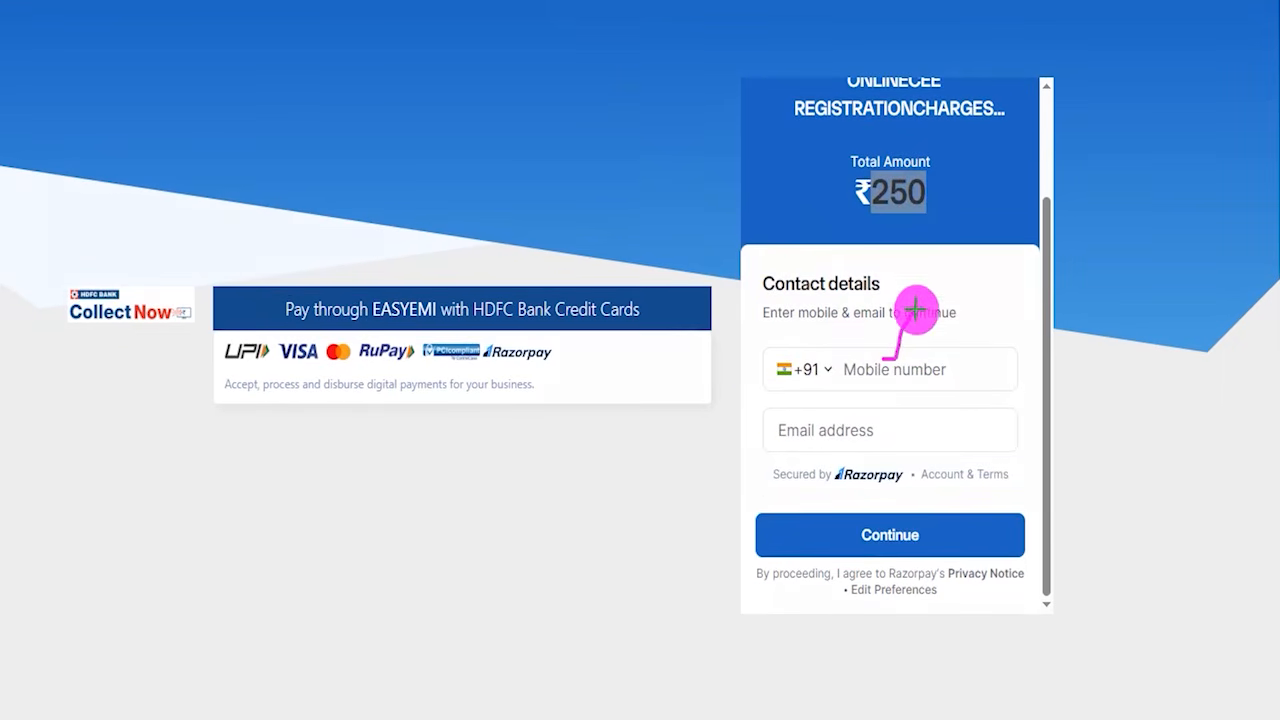
pyautogui.moveTo(866, 432); pyautogui.dragTo(903, 376)
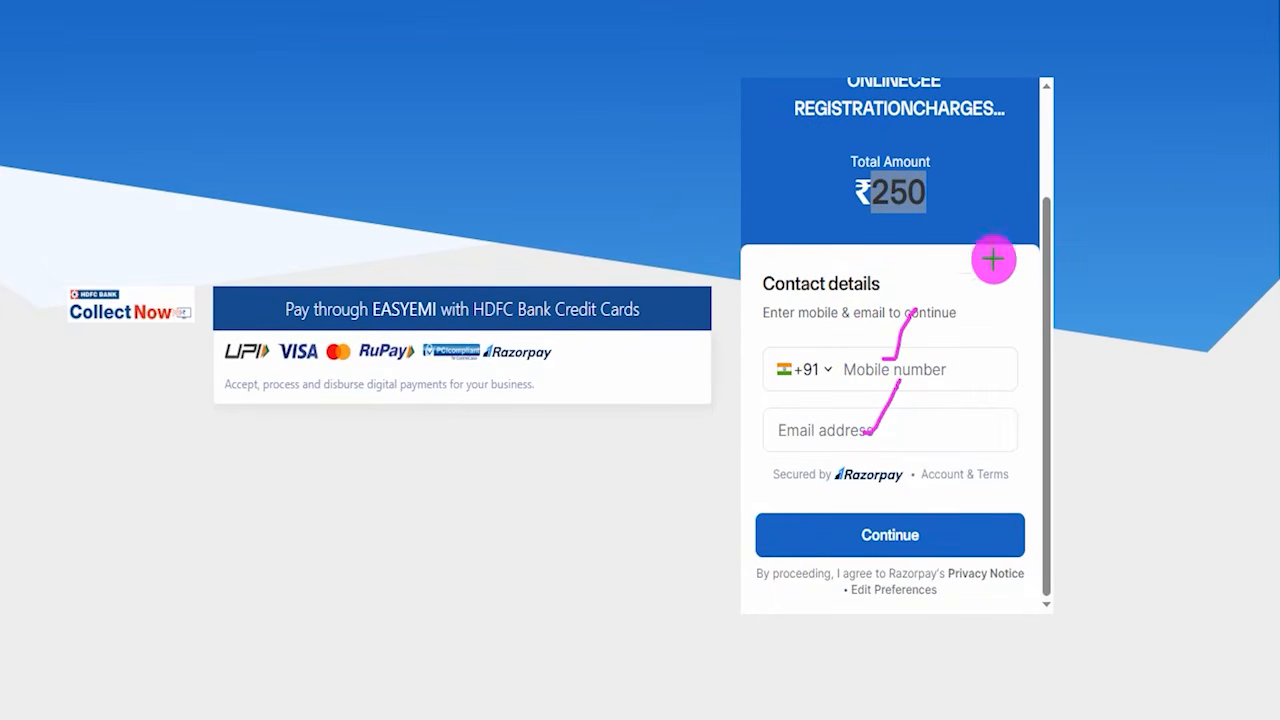
pyautogui.moveTo(1043, 278); pyautogui.dragTo(957, 518)
pyautogui.click(957, 518)
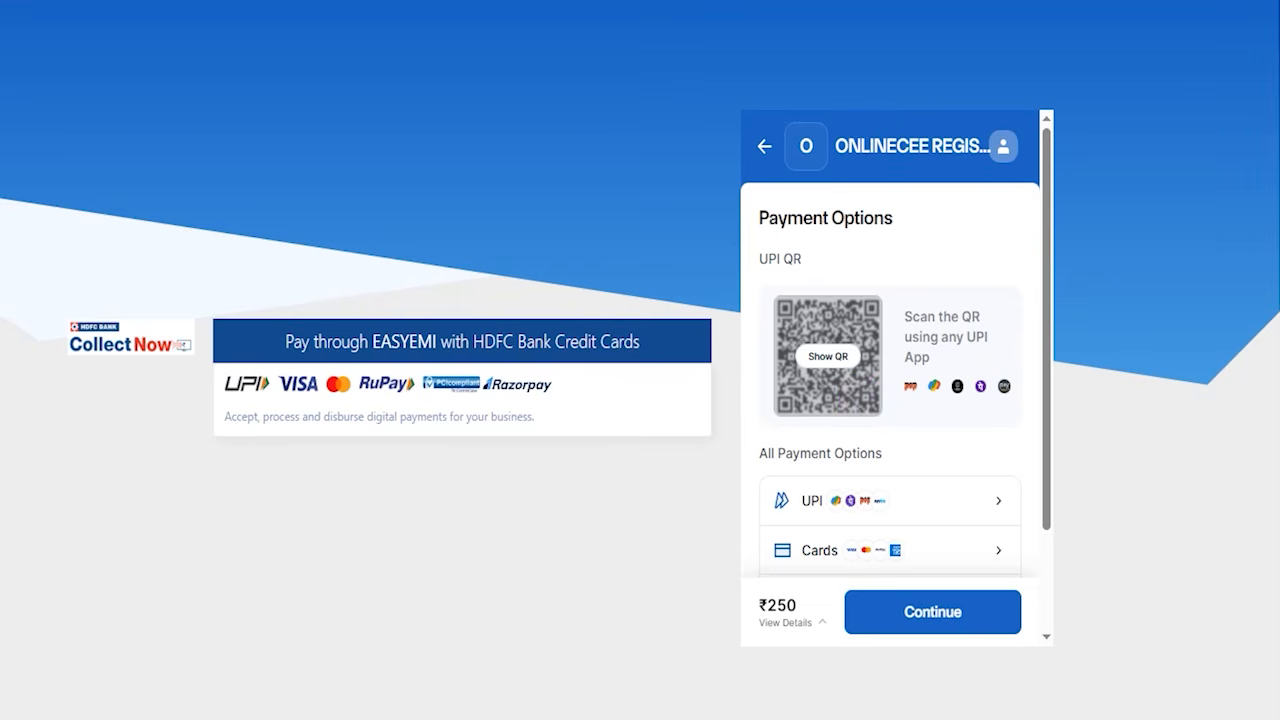
# Tick-mark the UPI QR, UPI and Cards payment options, check Netbanking, and box the UPI option
pyautogui.moveTo(866, 328); pyautogui.dragTo(929, 262)
pyautogui.moveTo(858, 492); pyautogui.dragTo(889, 450)
pyautogui.moveTo(905, 545); pyautogui.dragTo(945, 448)
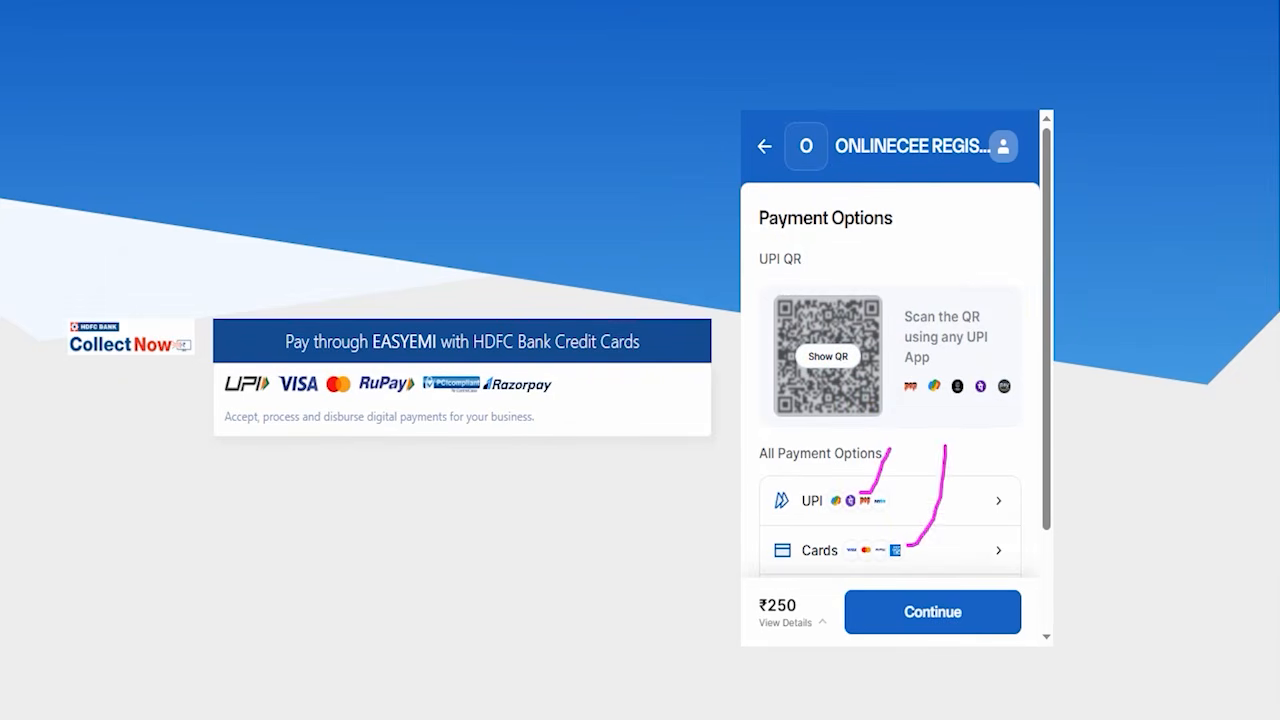
pyautogui.scroll(-1, 800, 490)
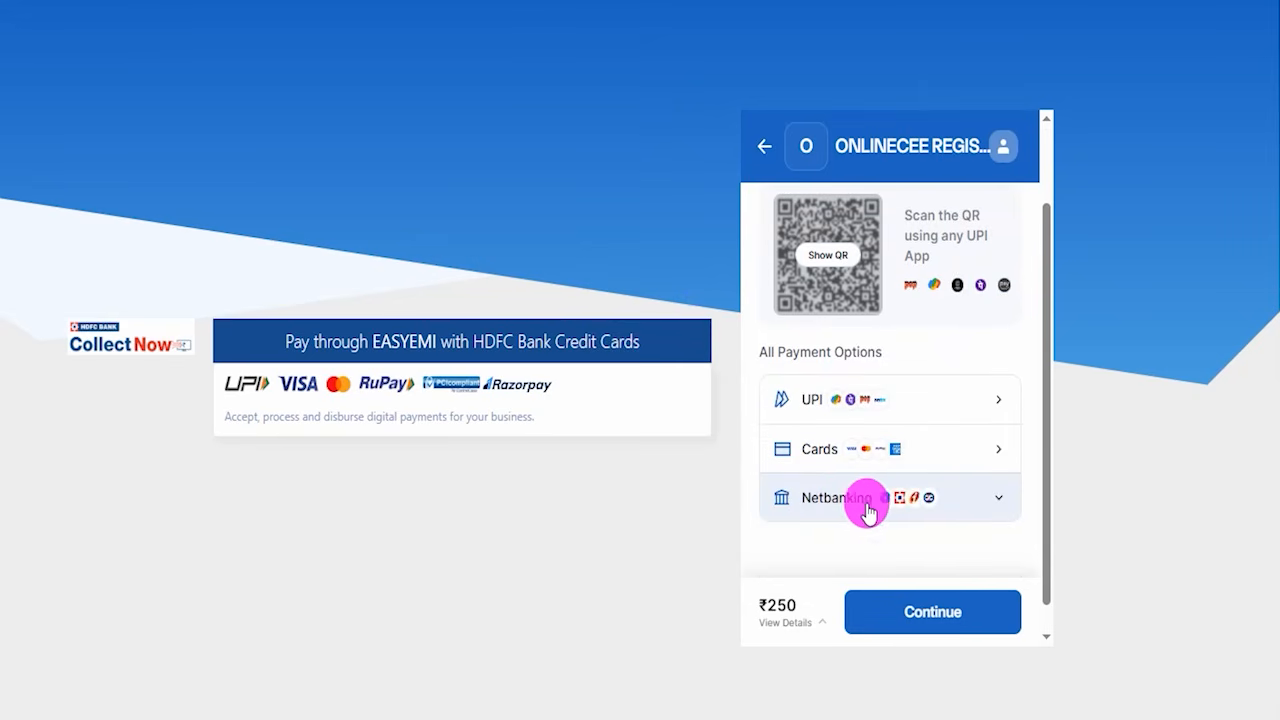
pyautogui.scroll(1, 866, 508)
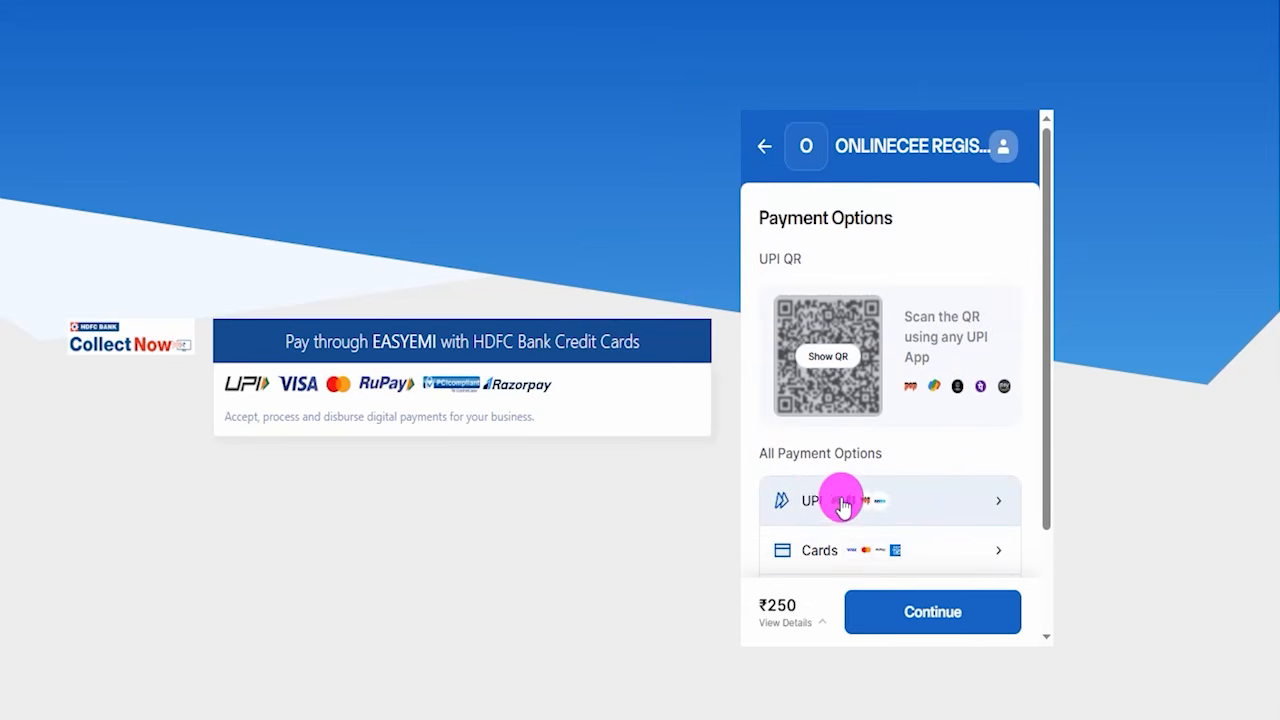
pyautogui.moveTo(748, 470); pyautogui.dragTo(1031, 534)
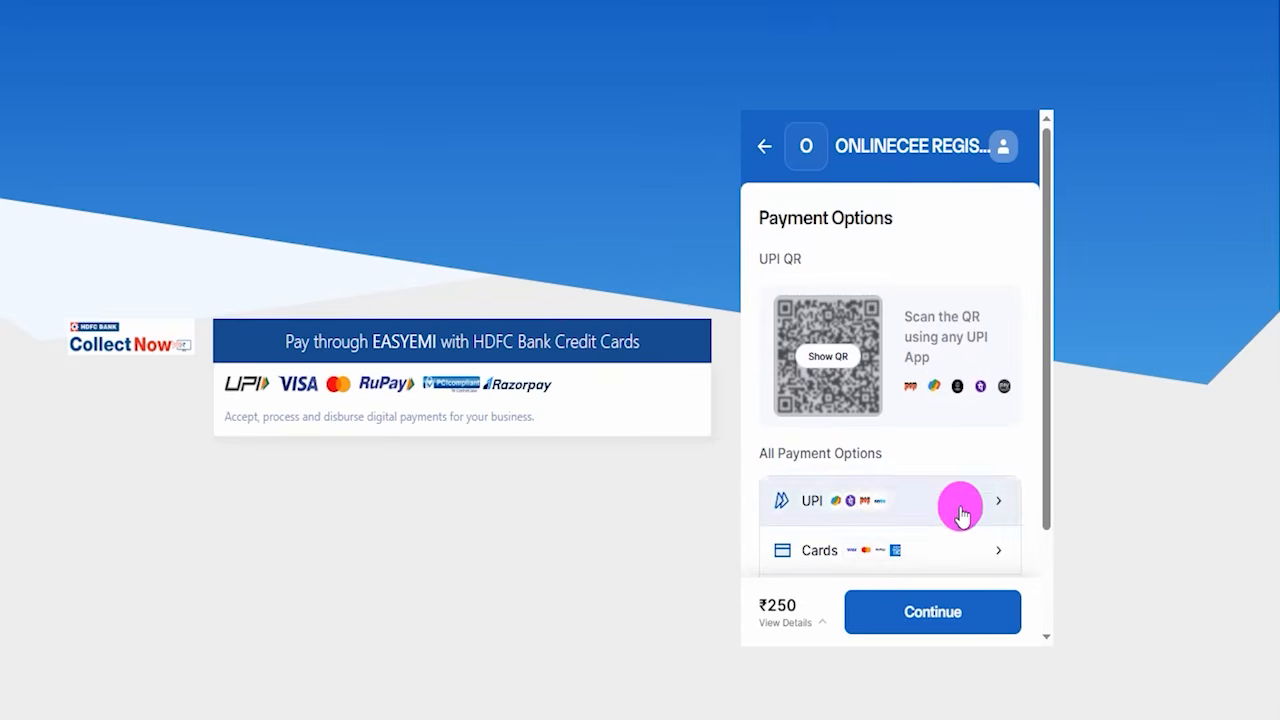
# Choose UPI as the payment option, and tick-mark the UPI ID field and the Continue button
pyautogui.click(854, 508)
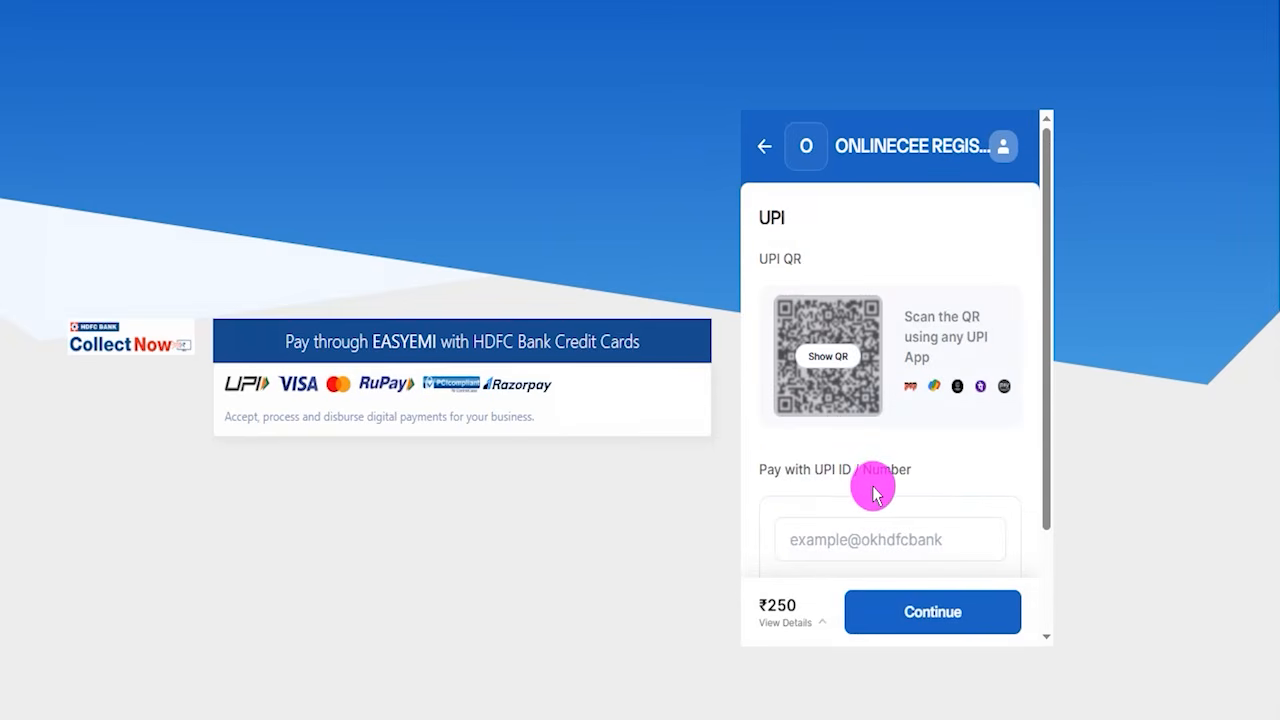
pyautogui.scroll(-1, 873, 492)
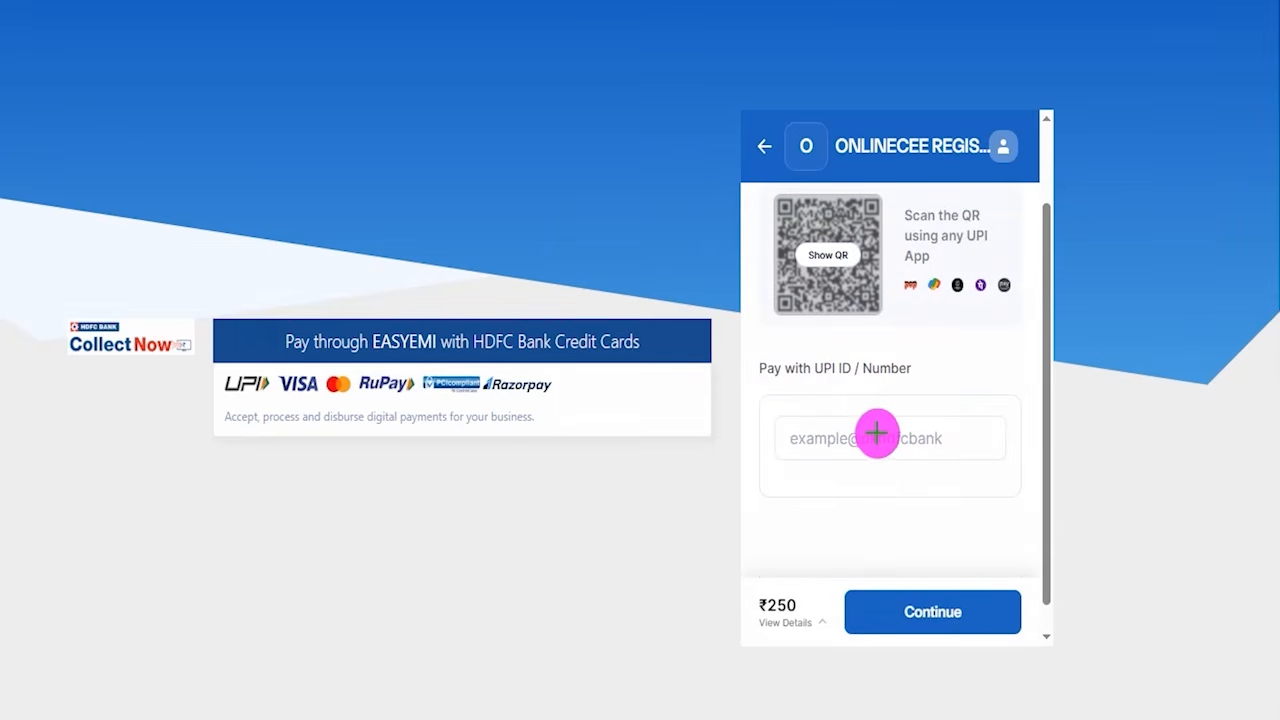
pyautogui.moveTo(877, 435); pyautogui.dragTo(914, 368)
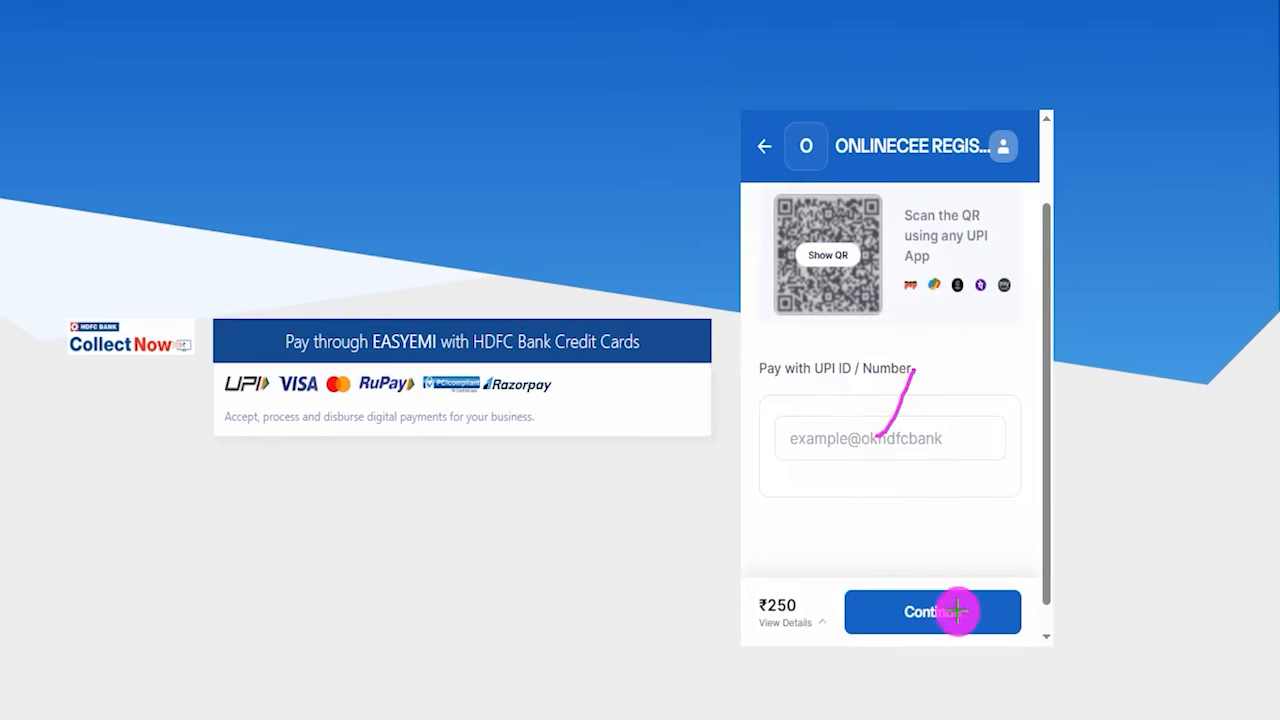
pyautogui.moveTo(958, 600); pyautogui.dragTo(985, 534)
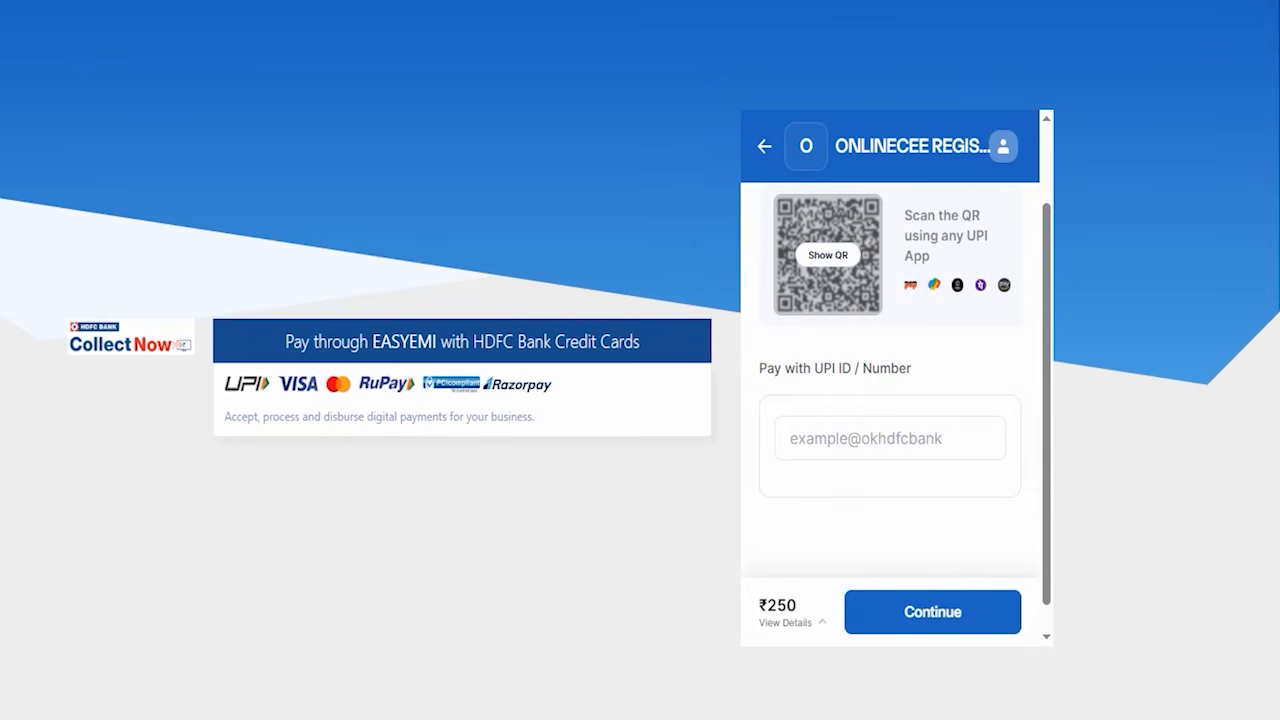
# Tick-mark the UPI QR code area and its Show QR option as the alternative payment method
pyautogui.scroll(2, 823, 409)
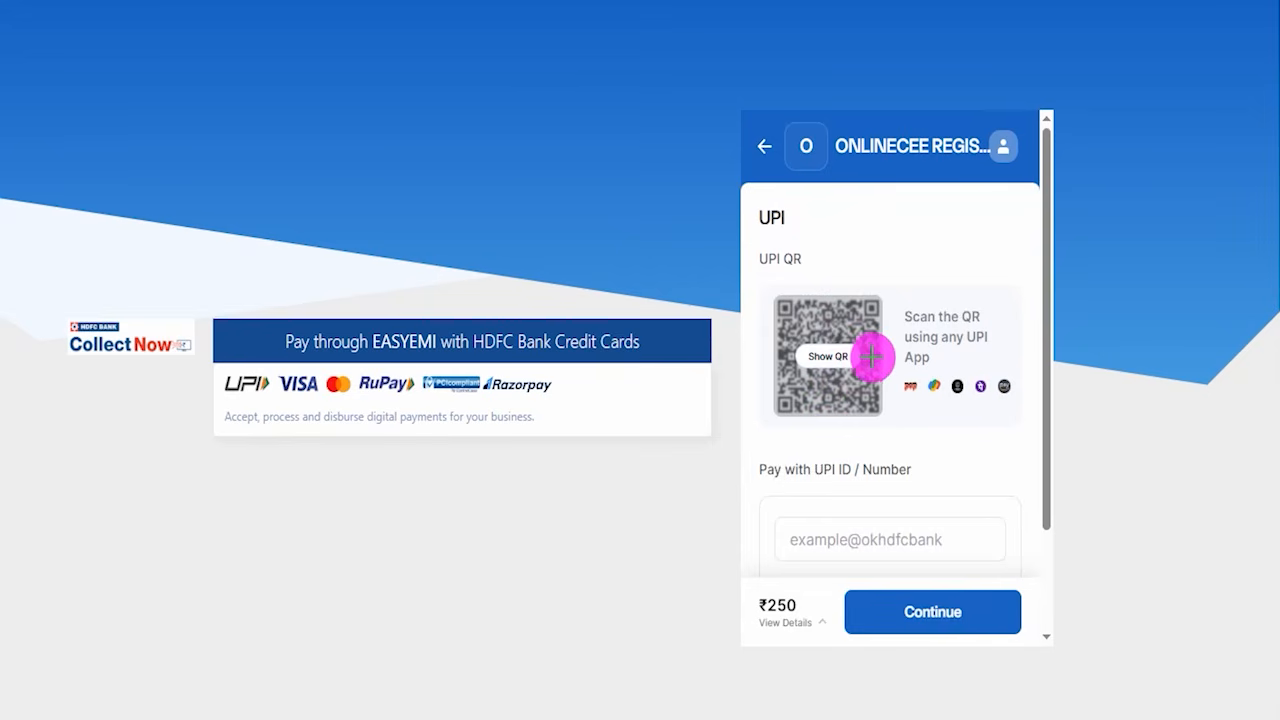
pyautogui.moveTo(869, 357)
pyautogui.mouseDown()
pyautogui.moveTo(903, 334)
pyautogui.moveTo(906, 304)
pyautogui.moveTo(874, 222)
pyautogui.mouseUp()
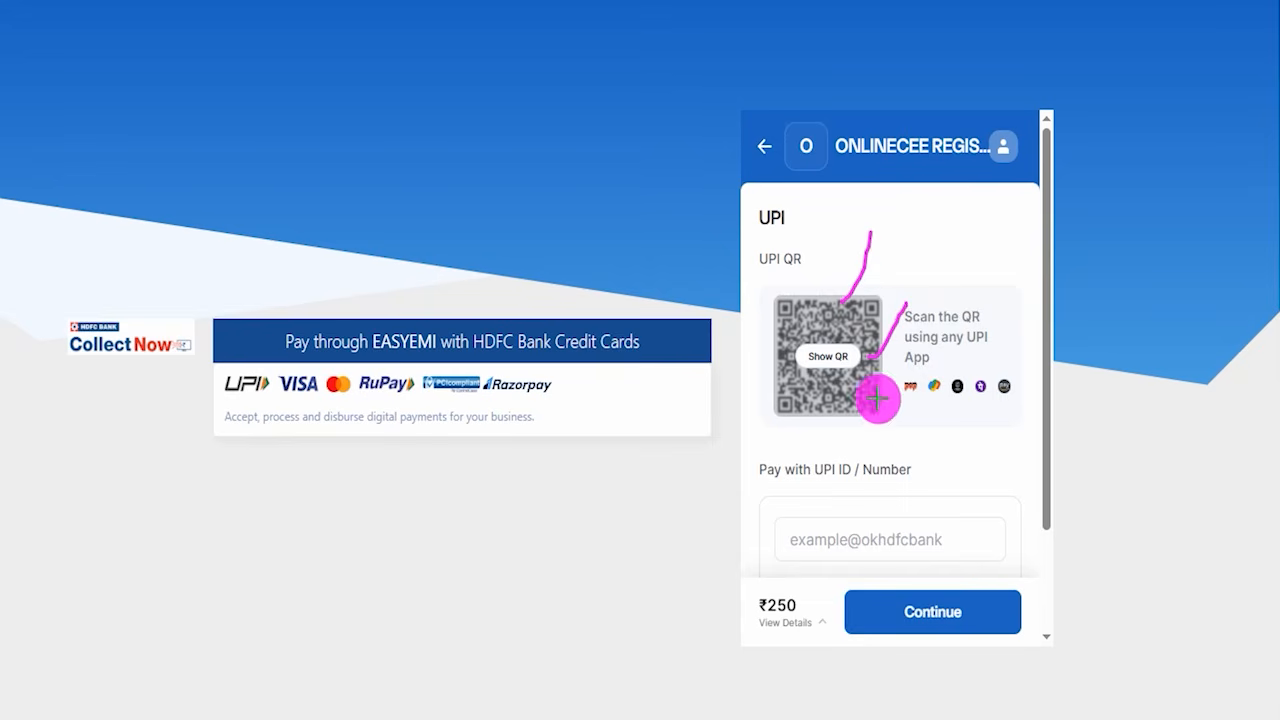
pyautogui.moveTo(872, 400); pyautogui.dragTo(905, 343)
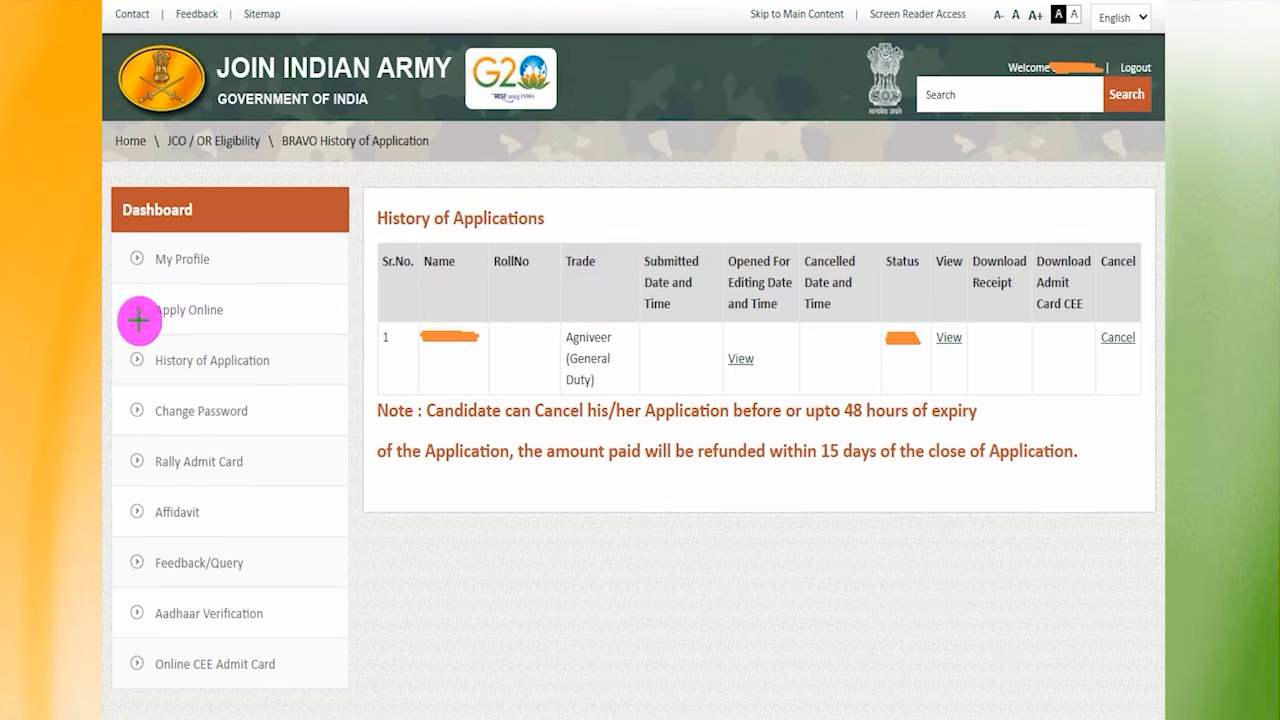
# Box History of Application, mark the RollNo and Status columns of the Agniveer (General Duty) entry, and circle its View link
pyautogui.moveTo(115, 335)
pyautogui.mouseDown()
pyautogui.moveTo(266, 352)
pyautogui.moveTo(315, 380)
pyautogui.mouseUp()
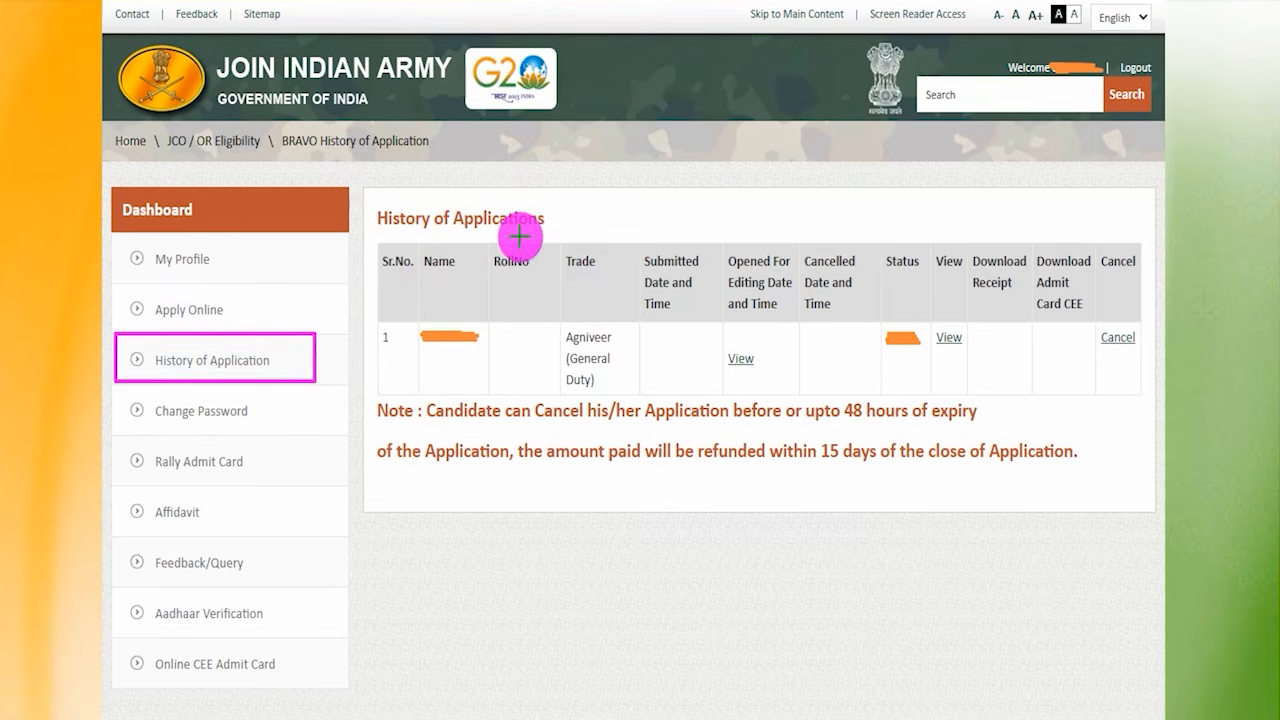
pyautogui.moveTo(464, 315); pyautogui.dragTo(501, 257)
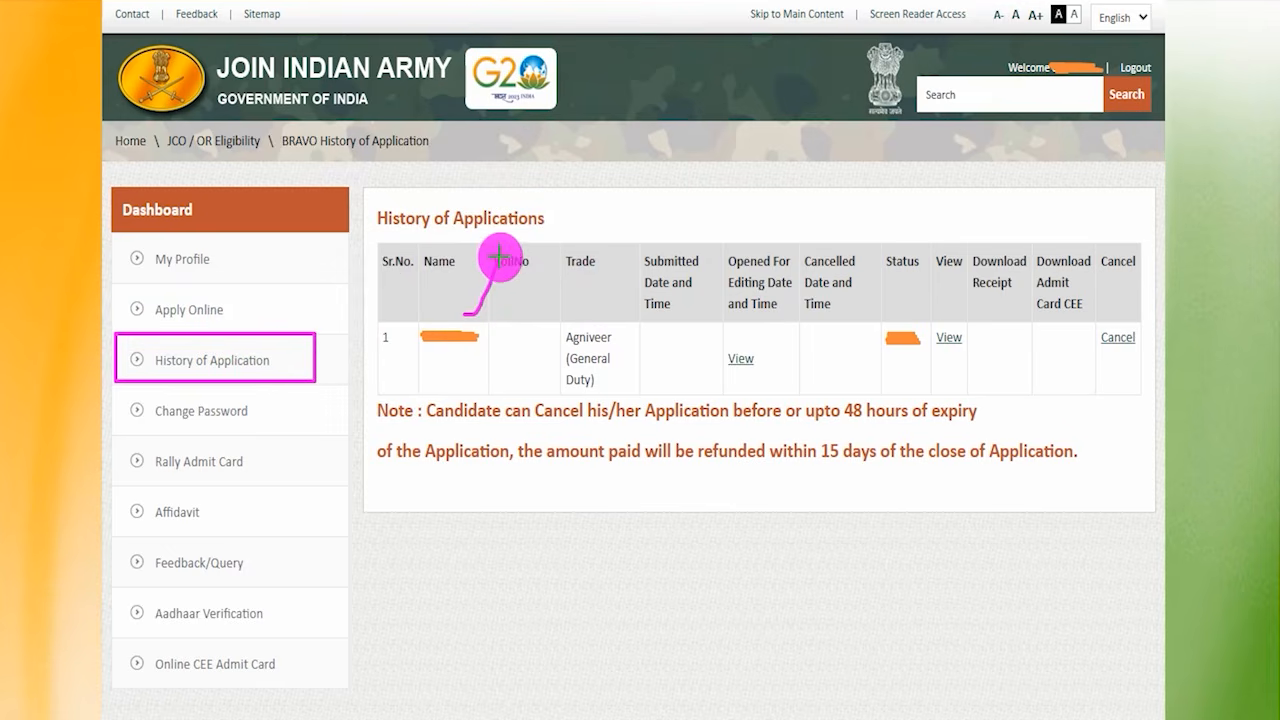
pyautogui.moveTo(895, 278); pyautogui.dragTo(915, 265)
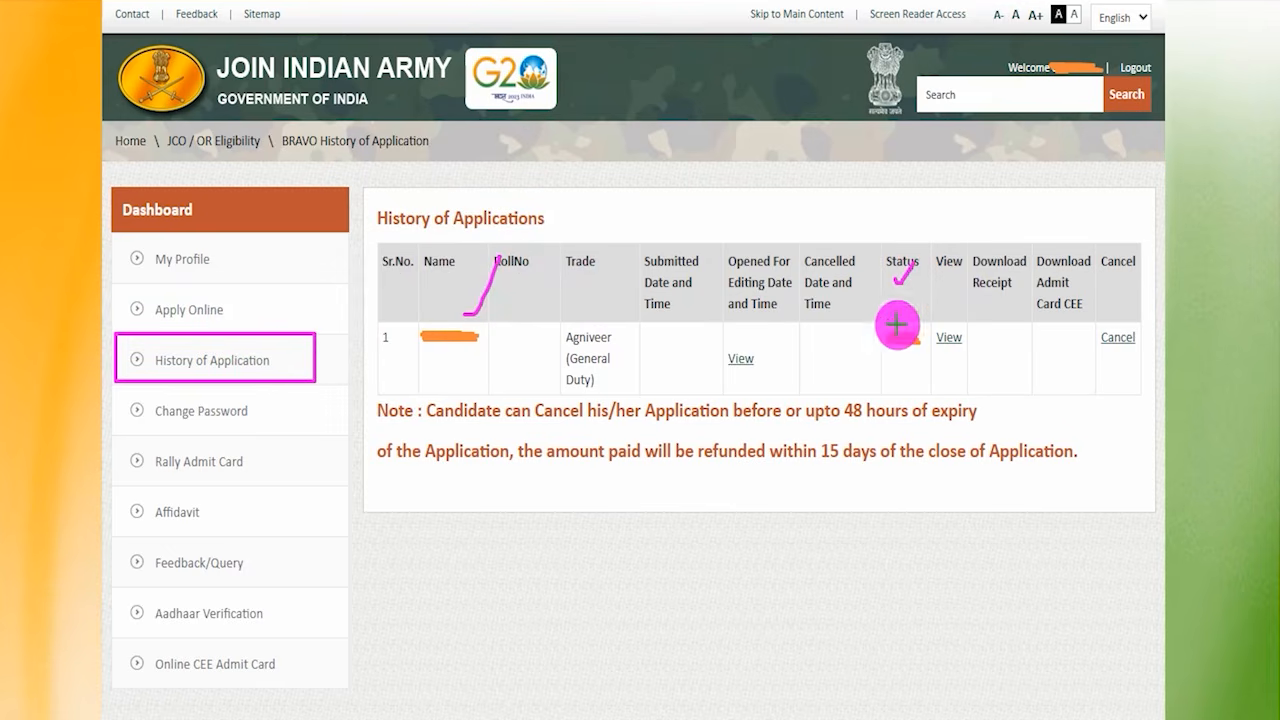
pyautogui.moveTo(880, 358); pyautogui.dragTo(917, 360)
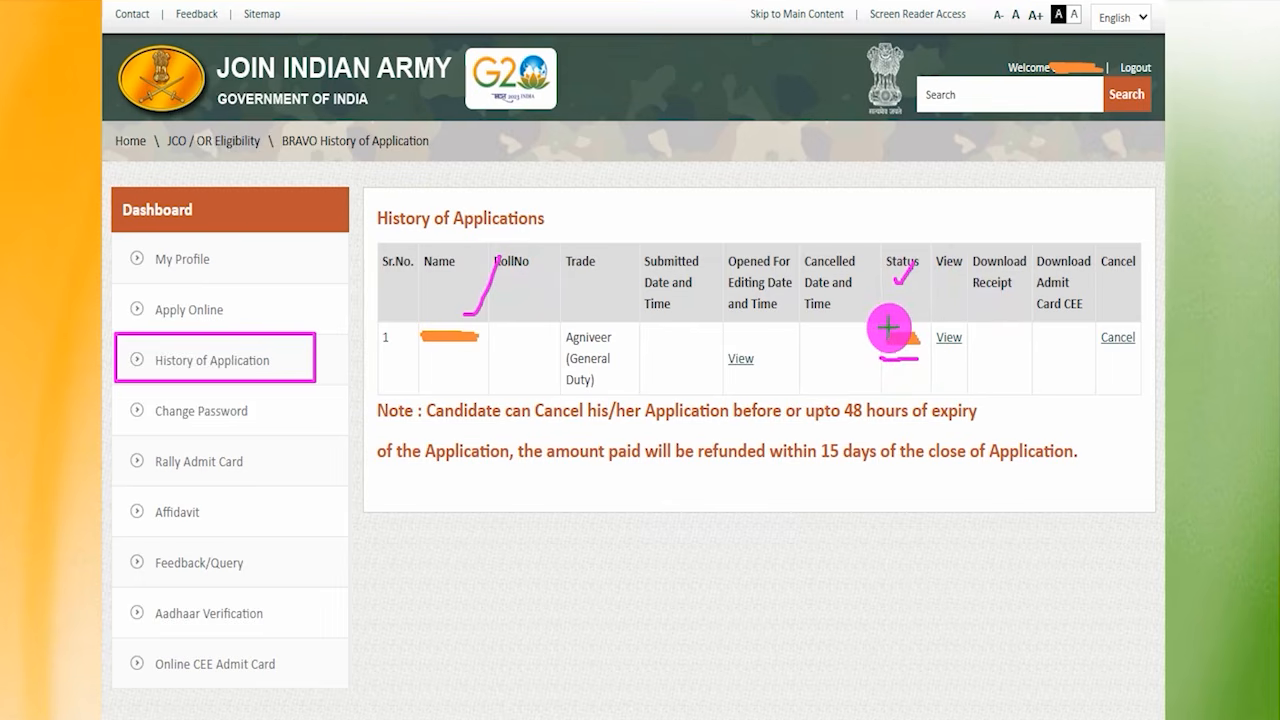
pyautogui.moveTo(892, 326); pyautogui.dragTo(904, 293)
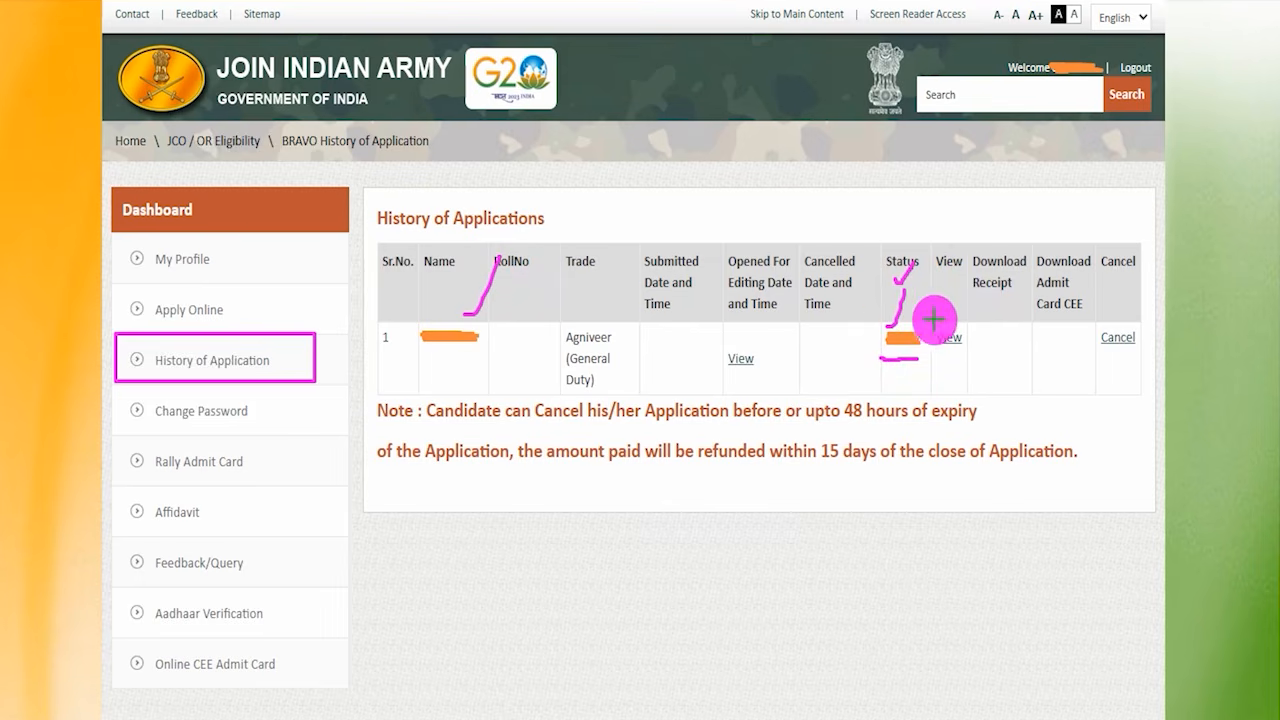
pyautogui.moveTo(917, 323)
pyautogui.mouseDown()
pyautogui.moveTo(967, 335)
pyautogui.moveTo(982, 360)
pyautogui.mouseUp()
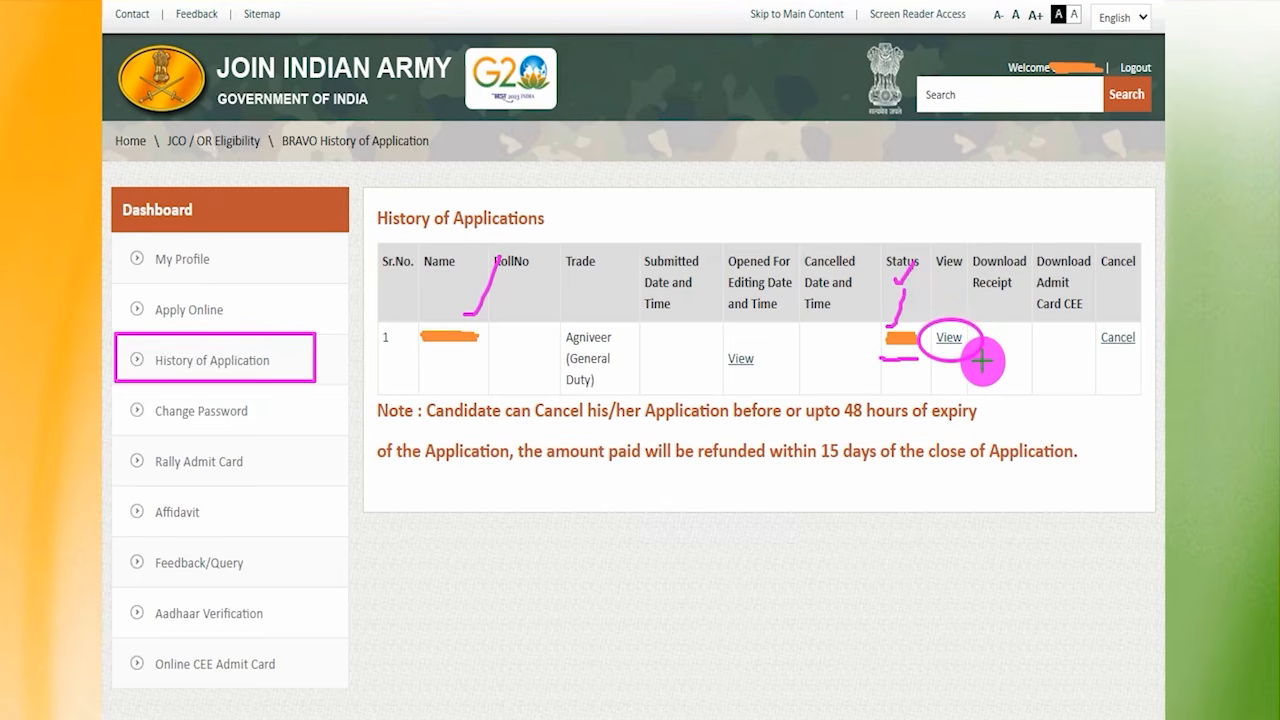